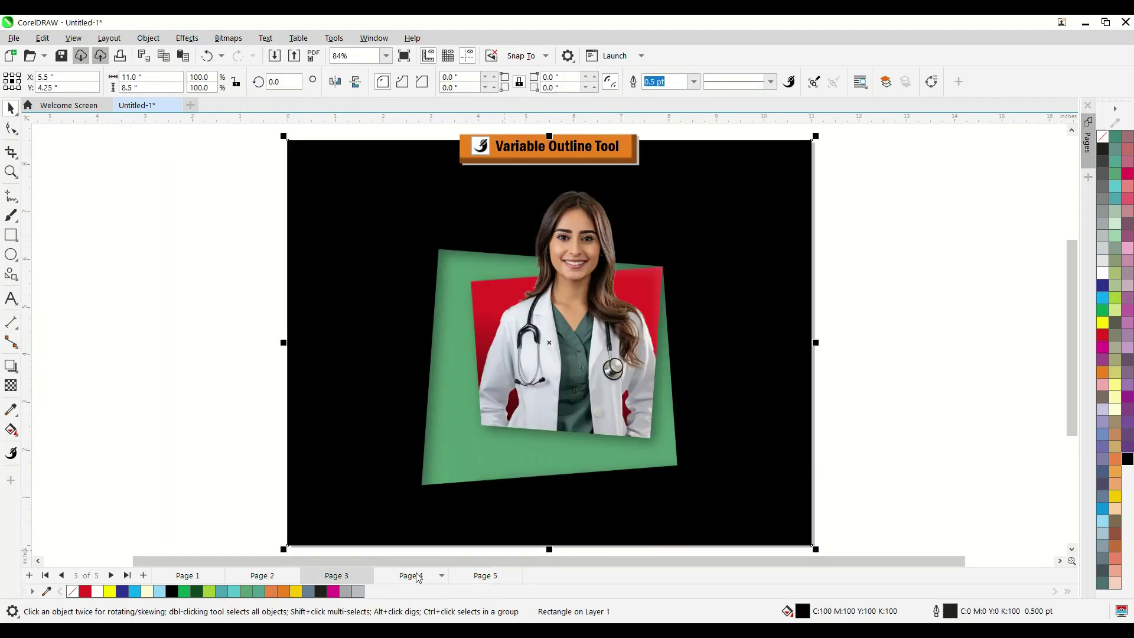
- Browse the gradient letter A, circles and variable-outline shapes pages
click(416, 577)
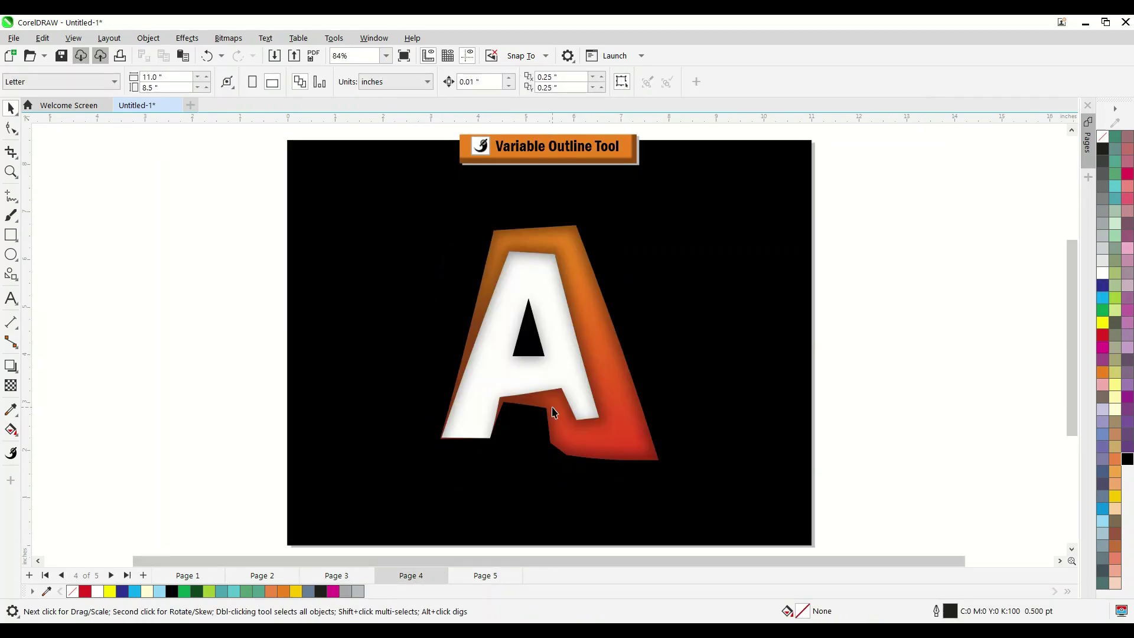
click(266, 576)
click(553, 379)
click(490, 582)
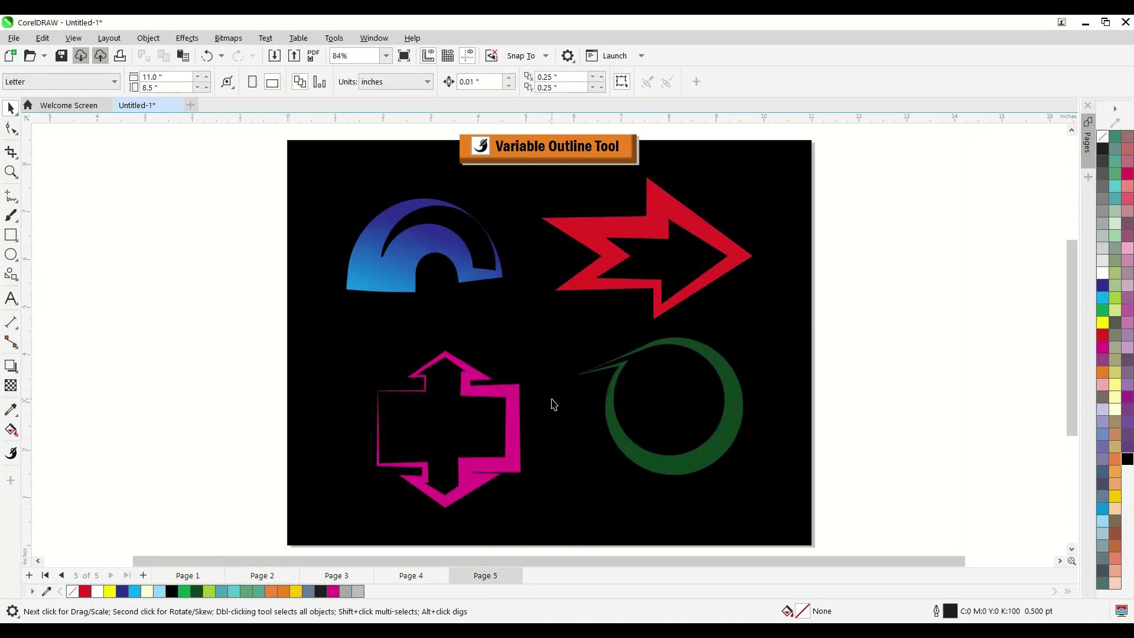
- Flip back through the circles and doctor photo pages, ending on the letter A page
click(411, 576)
click(263, 576)
click(337, 576)
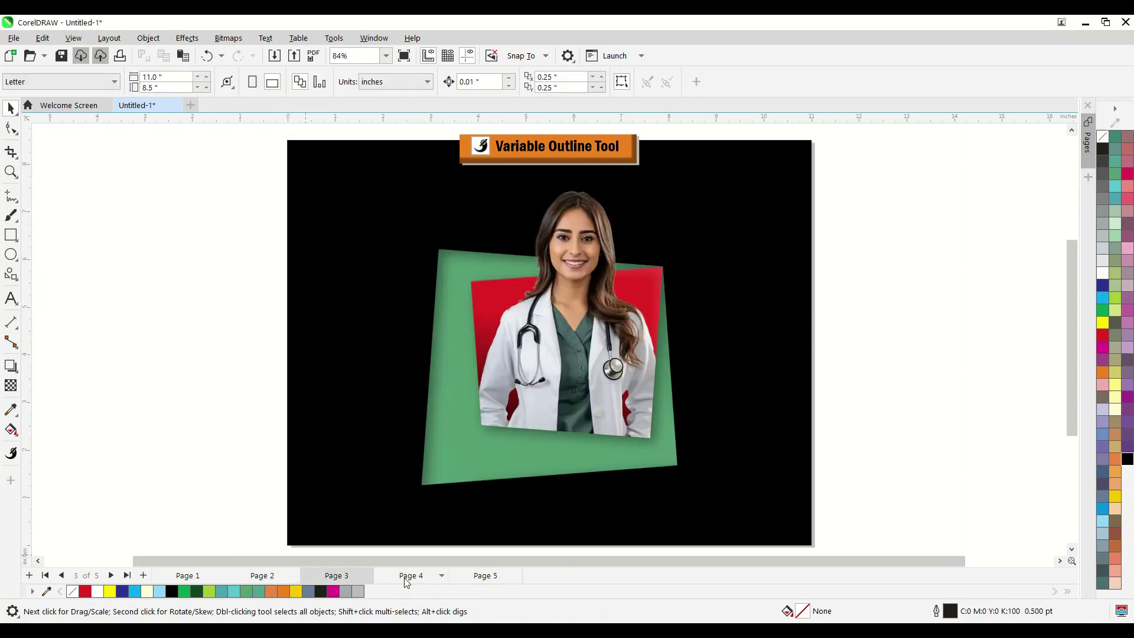
click(417, 576)
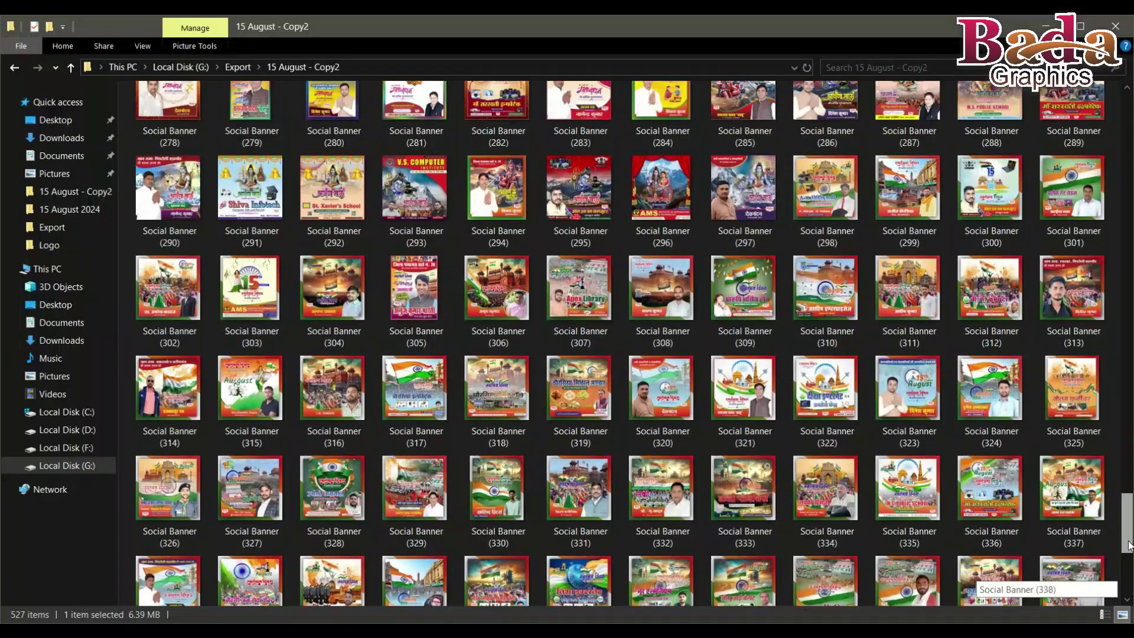
drag(1128, 555, 1128, 517)
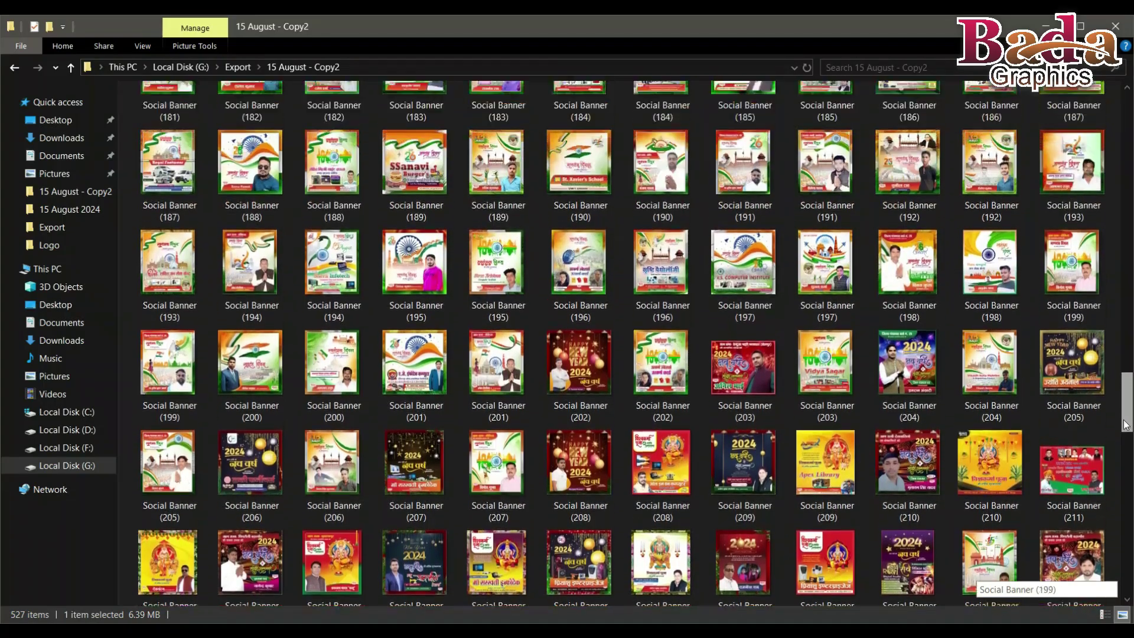
drag(1126, 424, 1127, 251)
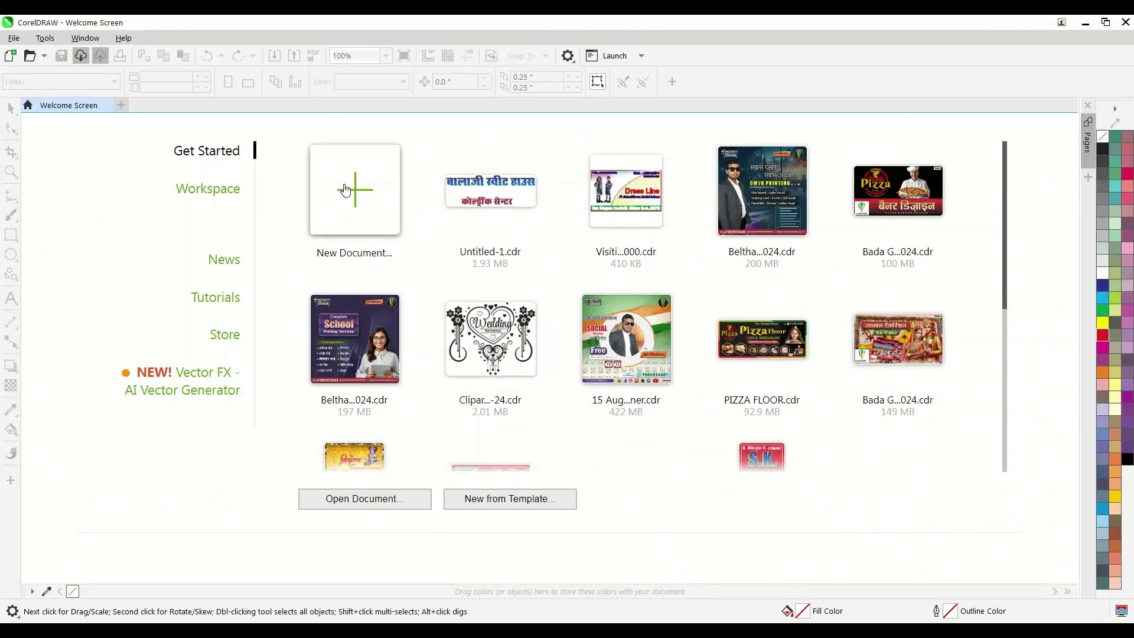
- Create Untitled-1 from the Default CMYK preset at 8.5 × 11 in, 300 dpi
click(345, 190)
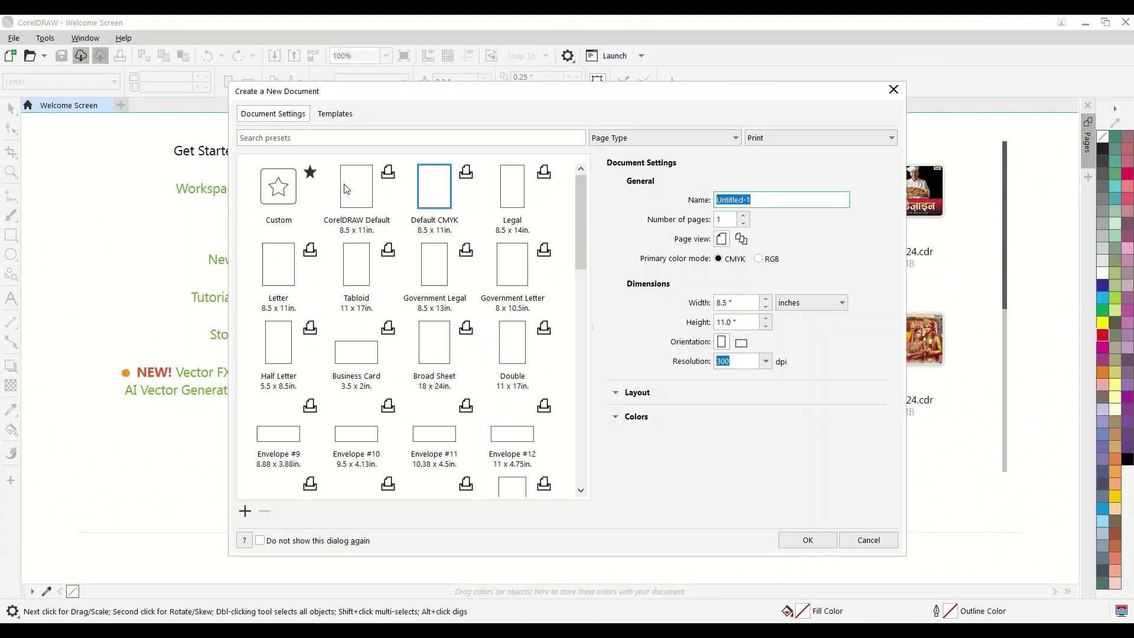
mouse_move(579, 251)
mouse_down()
mouse_move(577, 488)
mouse_move(588, 227)
mouse_up()
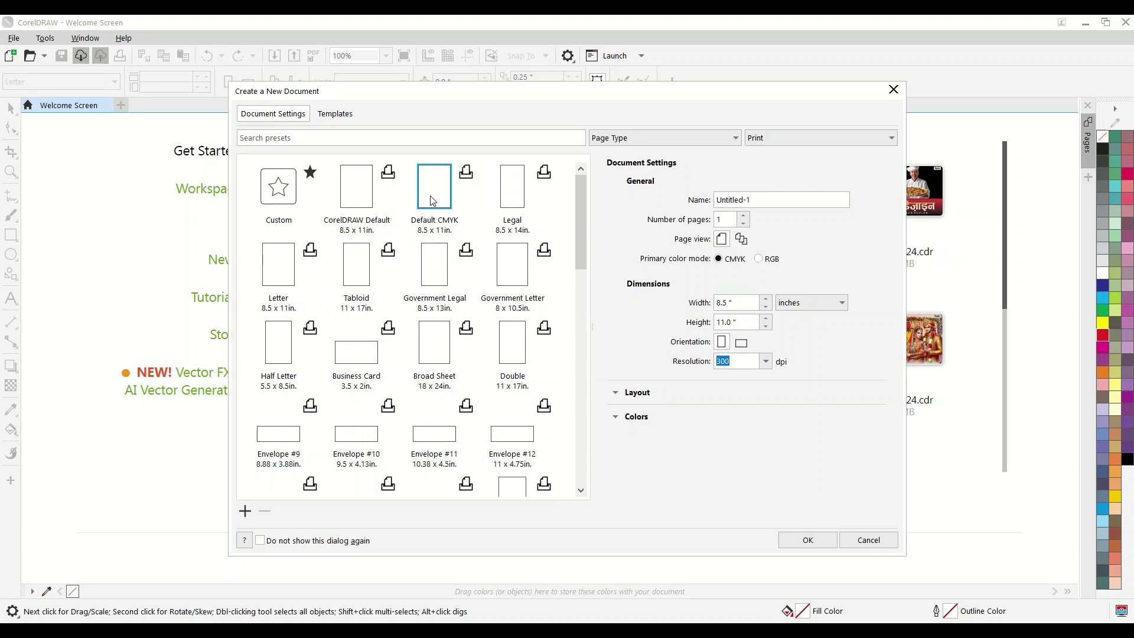
double_click(433, 201)
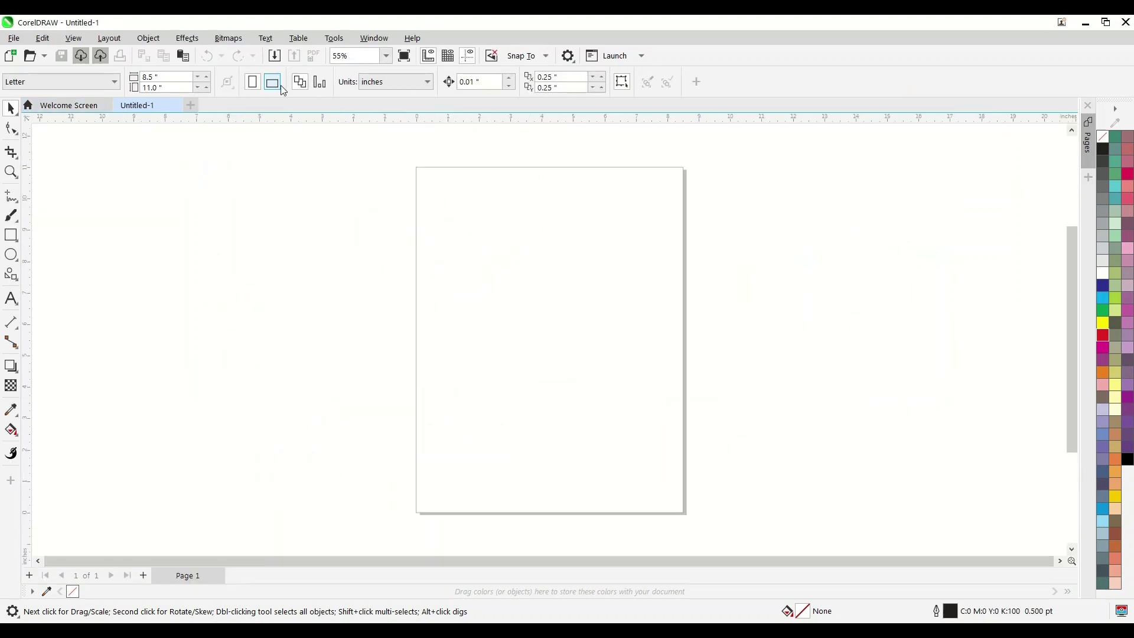
- Make the page landscape and paste the Variable Outline tool screenshot, centred on the page
click(272, 83)
key(ctrl+v)
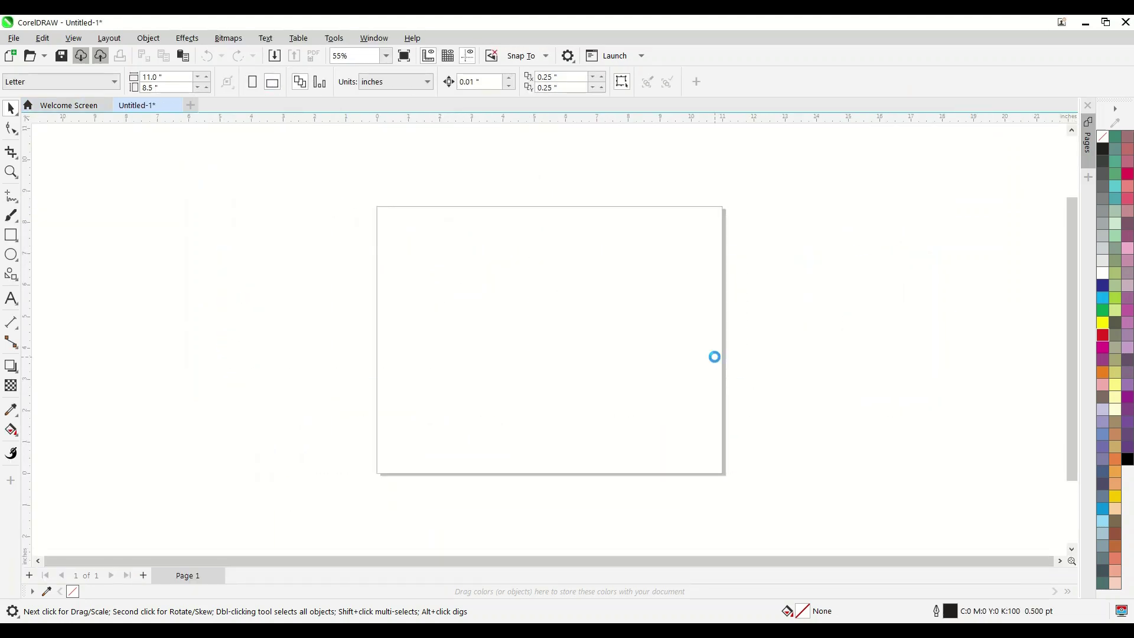
key(p)
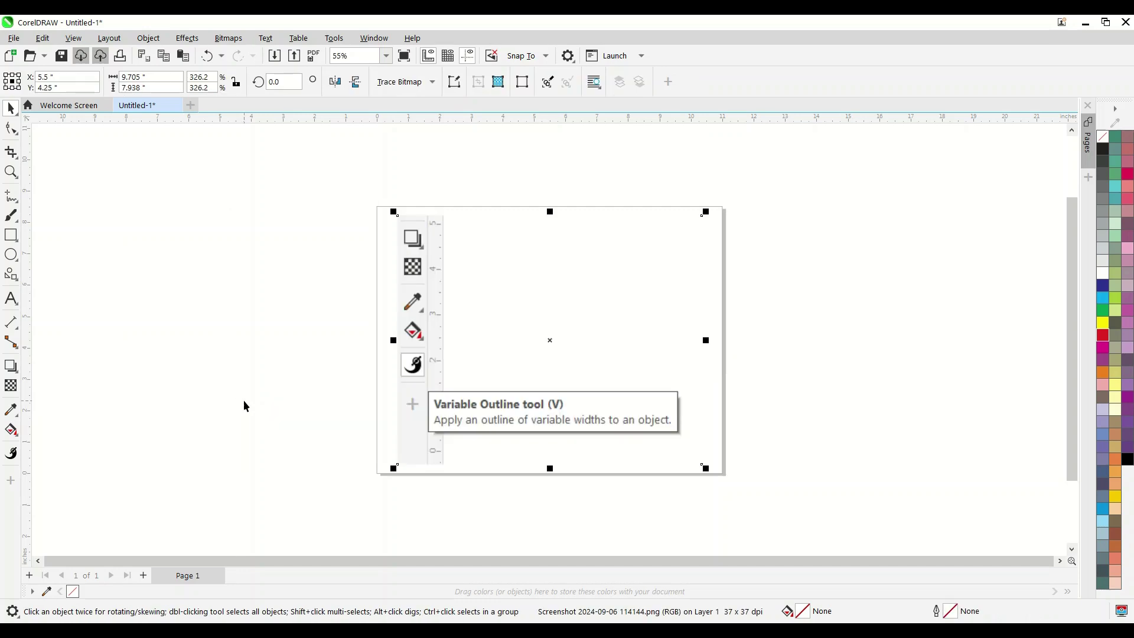
click(205, 335)
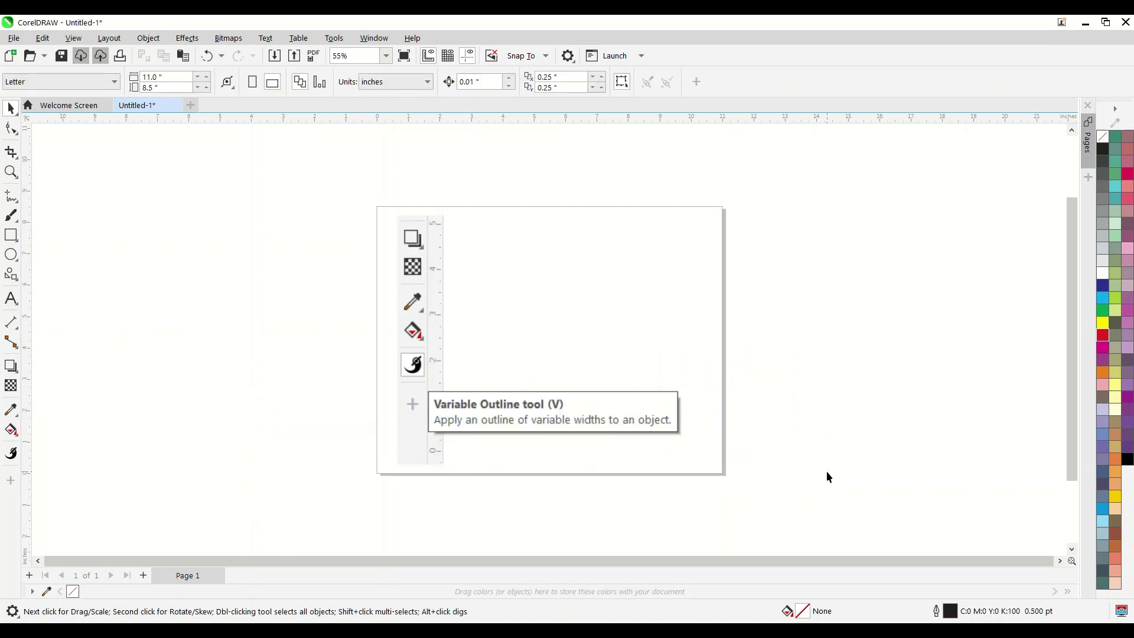
- Move the pasted screenshot off to the left of the page
scroll(542, 470, up, 1)
scroll(543, 471, up, 2)
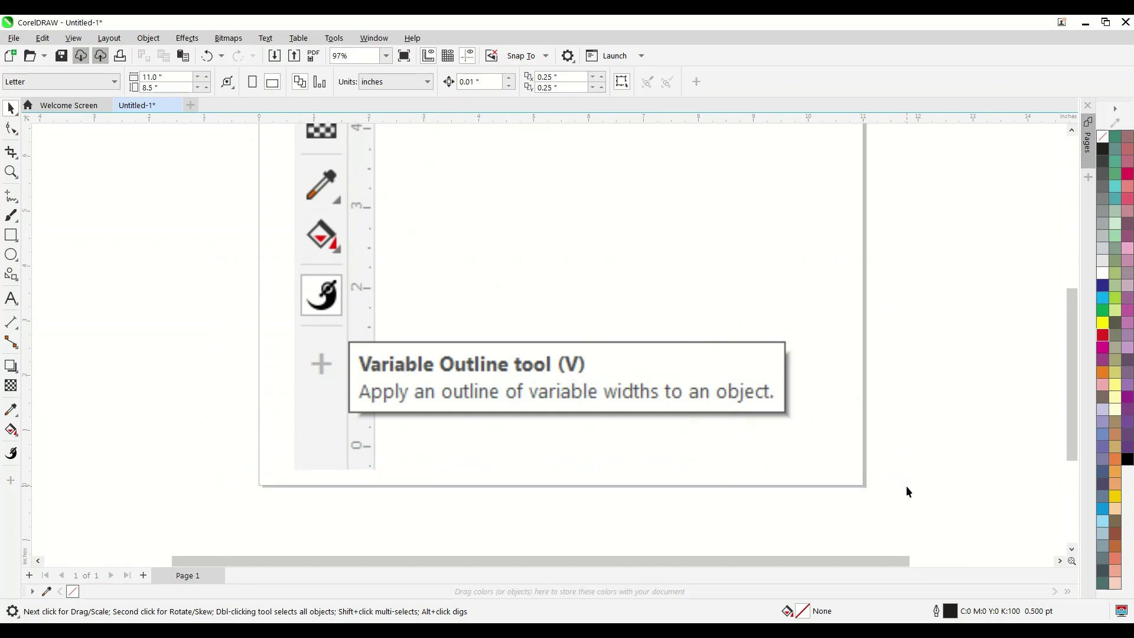
scroll(453, 388, down, 3)
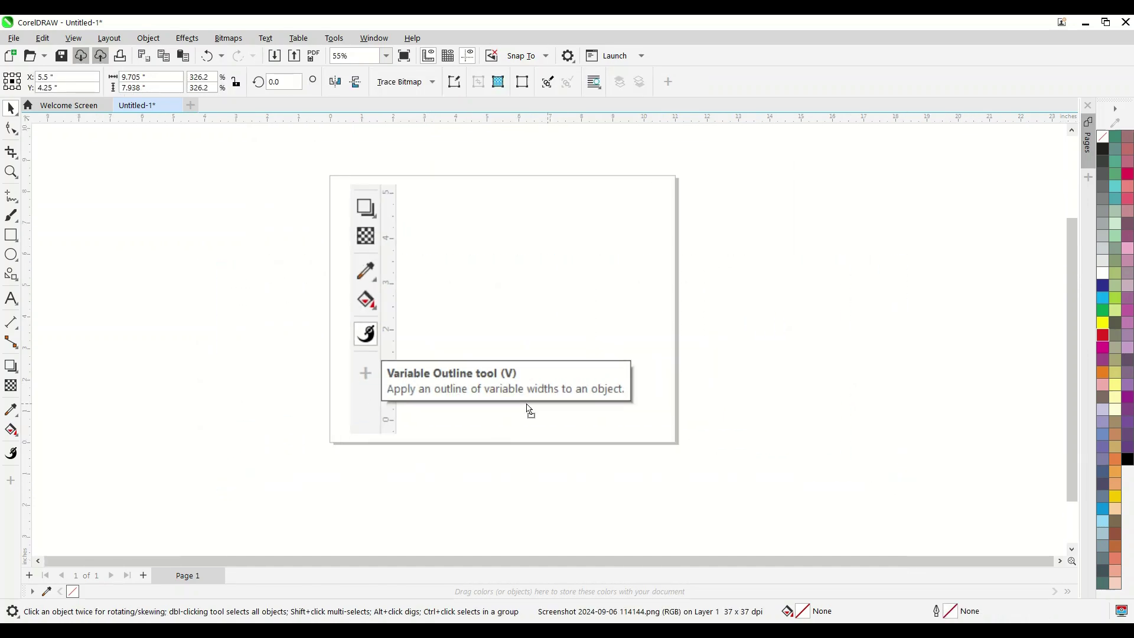
drag(529, 408, 188, 407)
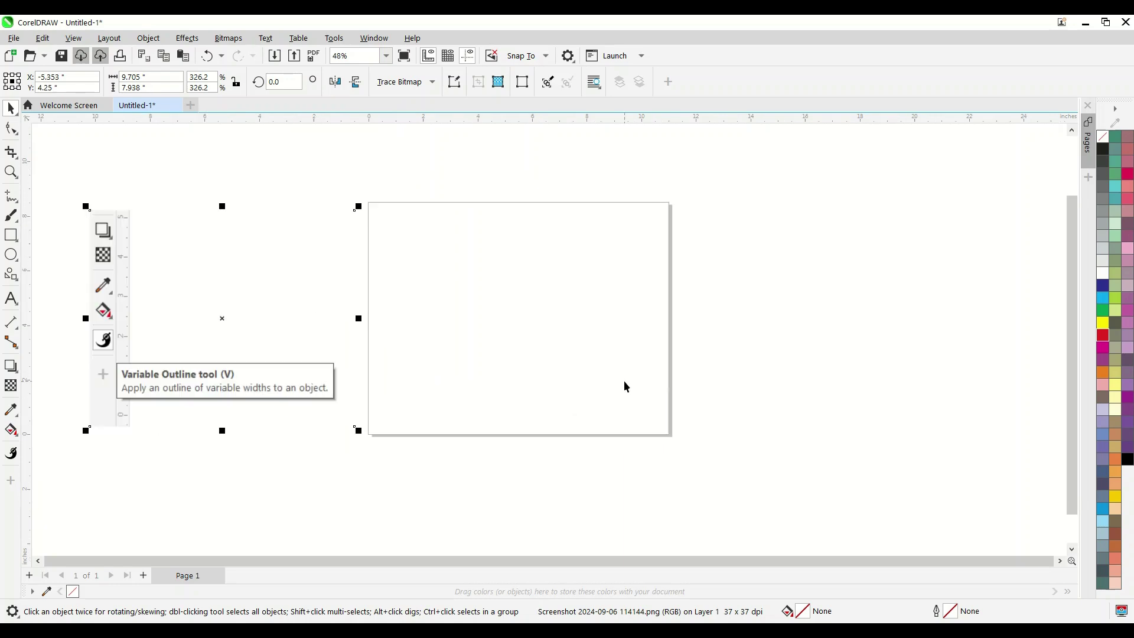
scroll(624, 380, down, 1)
click(290, 378)
click(579, 476)
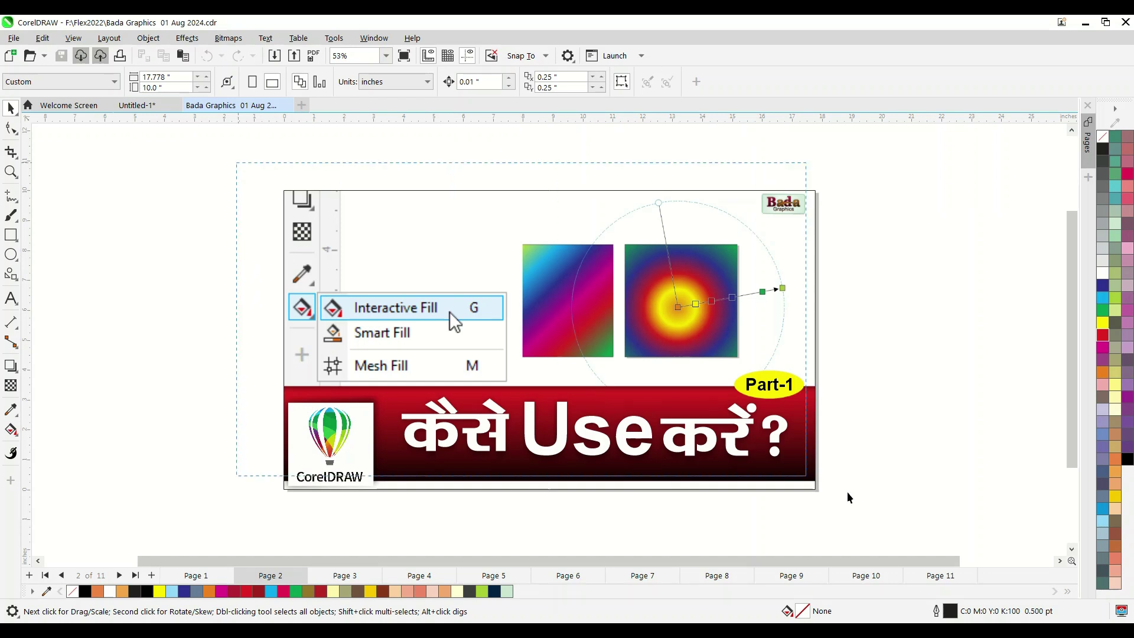
- In Bada Graphics 01 Aug 2024, inspect the Part-2 slide, then select the page 9 Part-3 slide
click(850, 497)
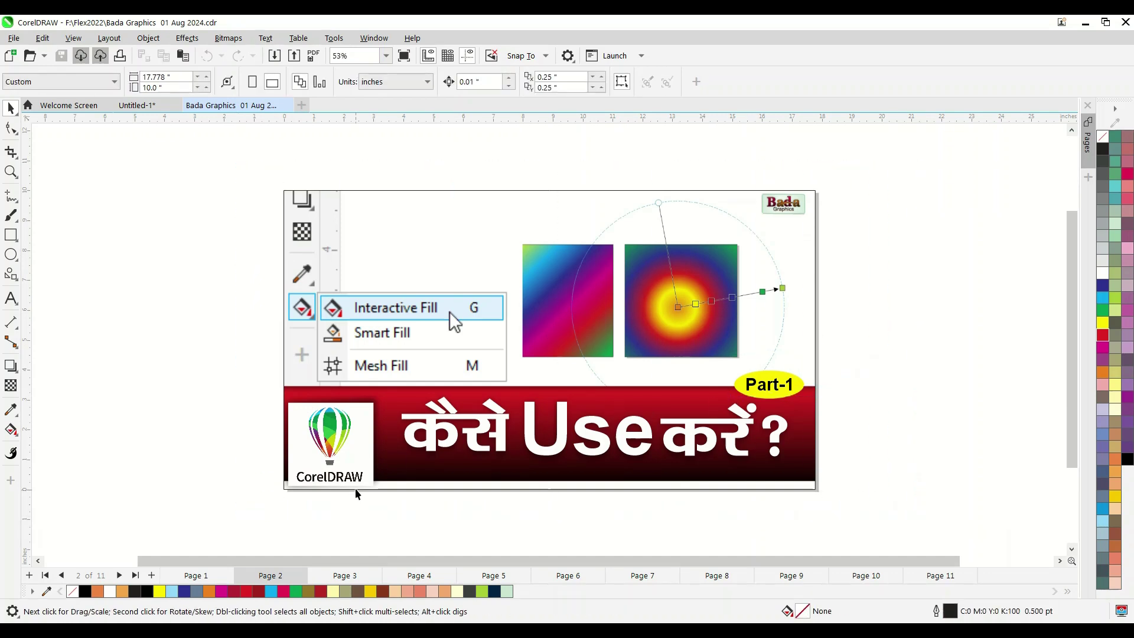
click(345, 576)
drag(261, 181, 882, 495)
click(896, 458)
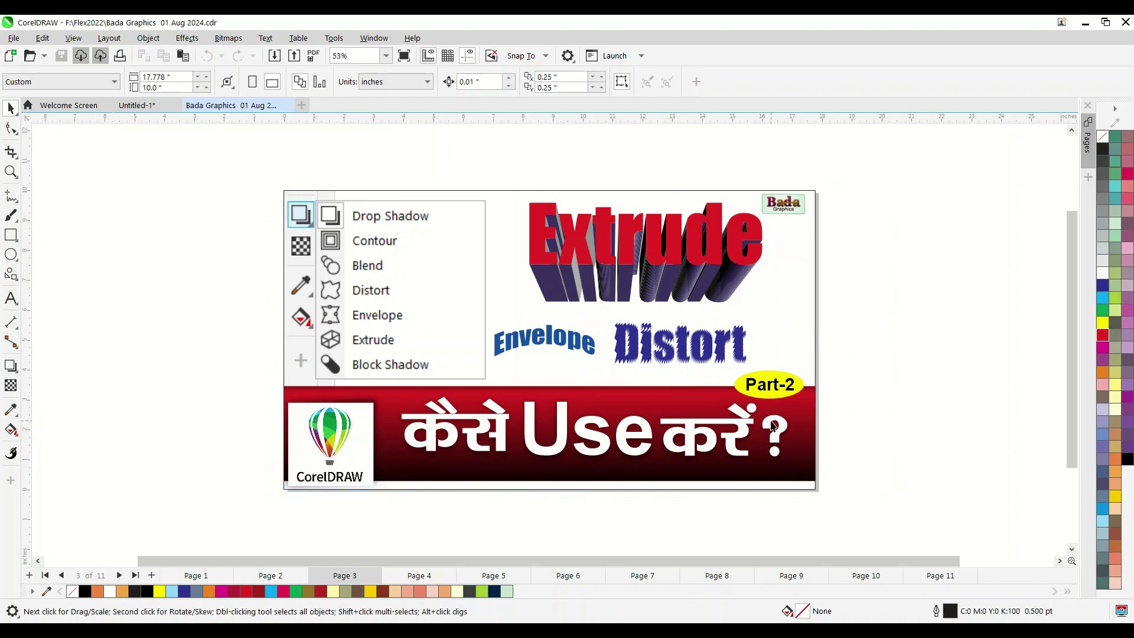
click(772, 424)
click(792, 577)
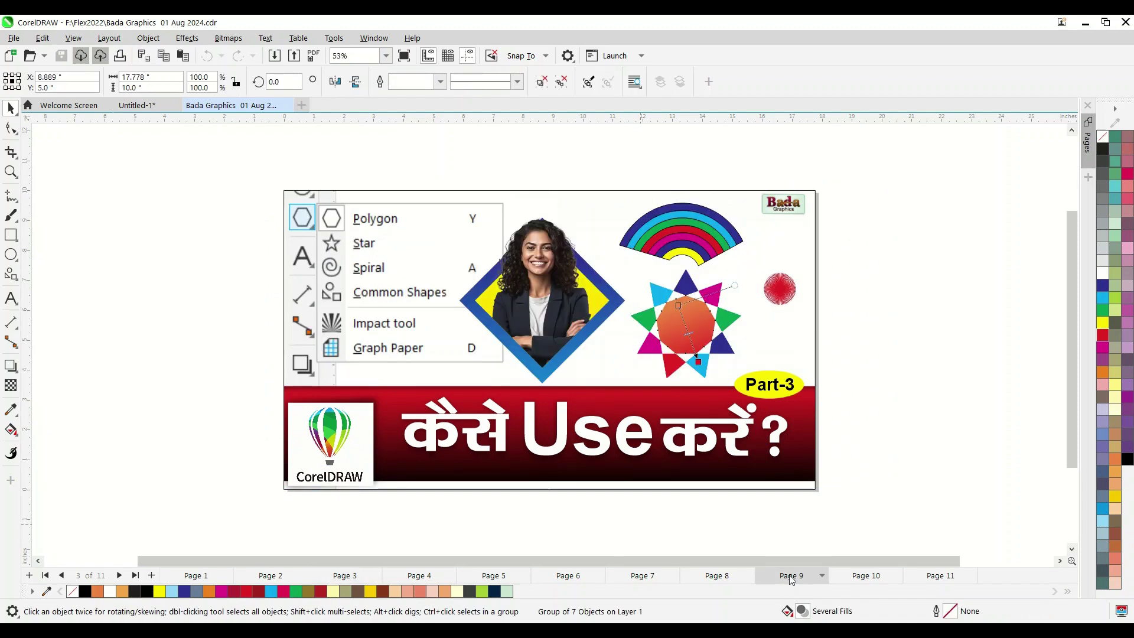
drag(605, 387, 922, 493)
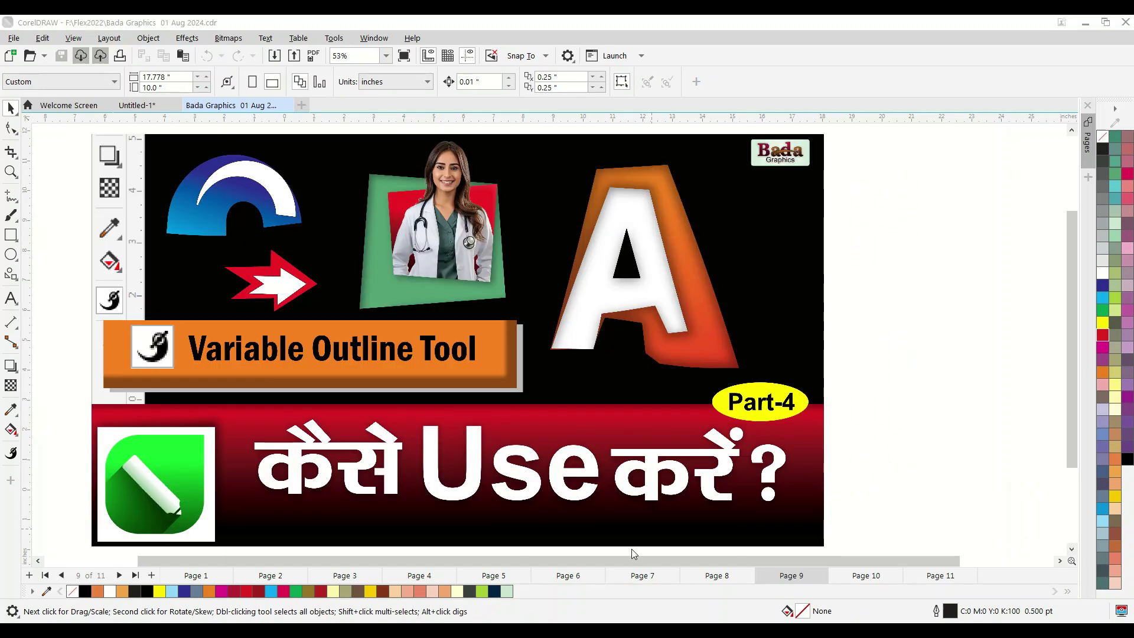
- Back in Untitled-1, nudge the Part-4 Variable Outline Tool thumbnail slightly up and right
key(ctrl+Tab)
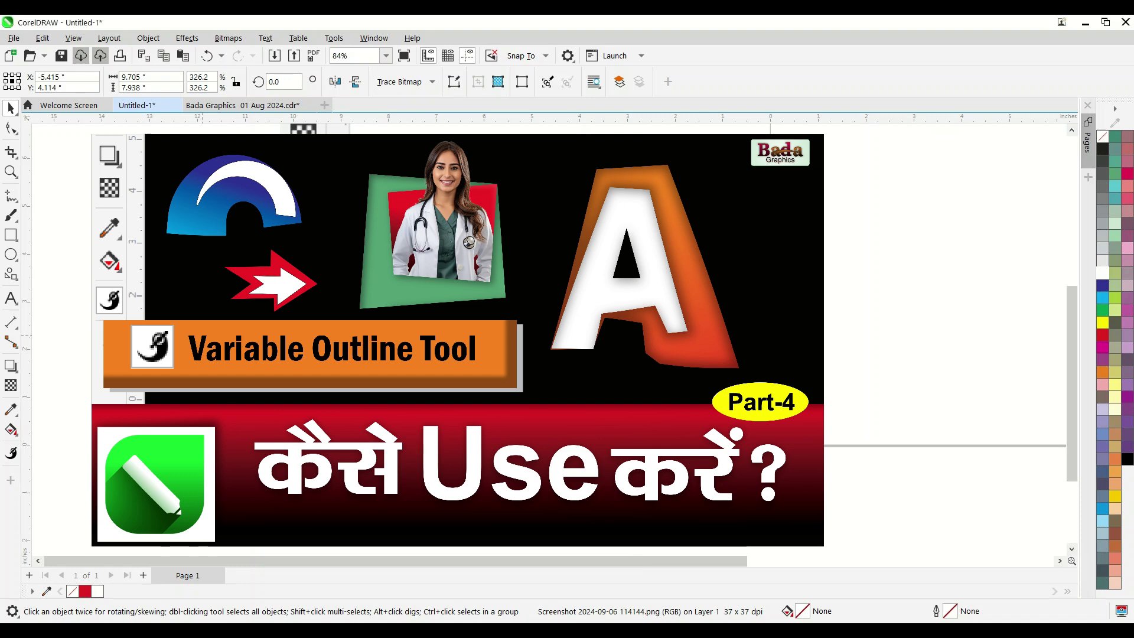
key(Escape)
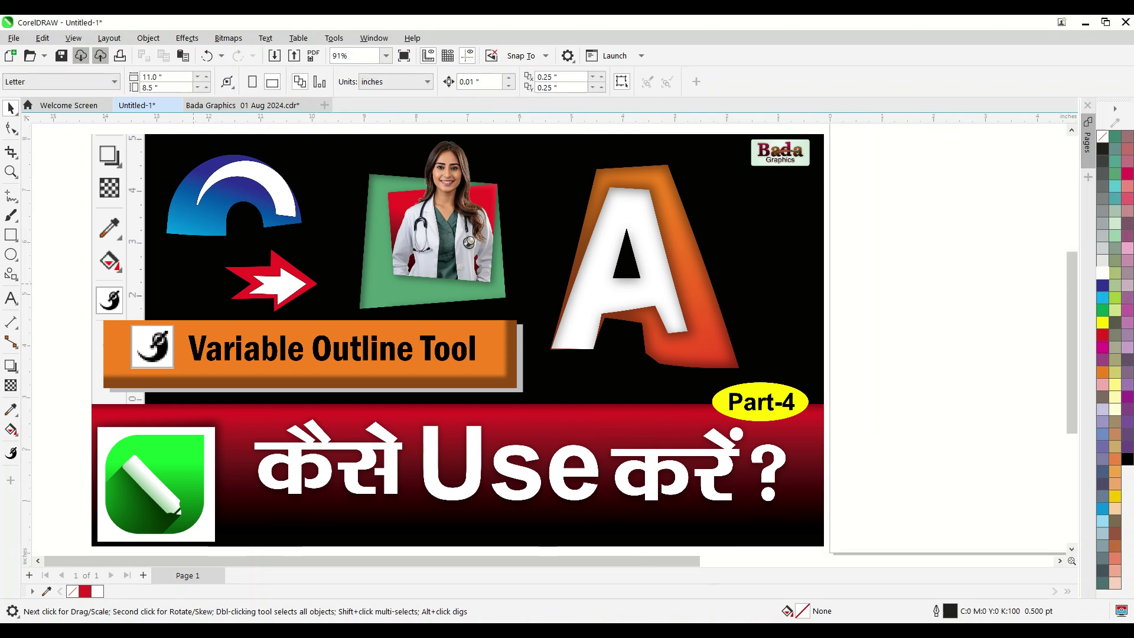
click(848, 494)
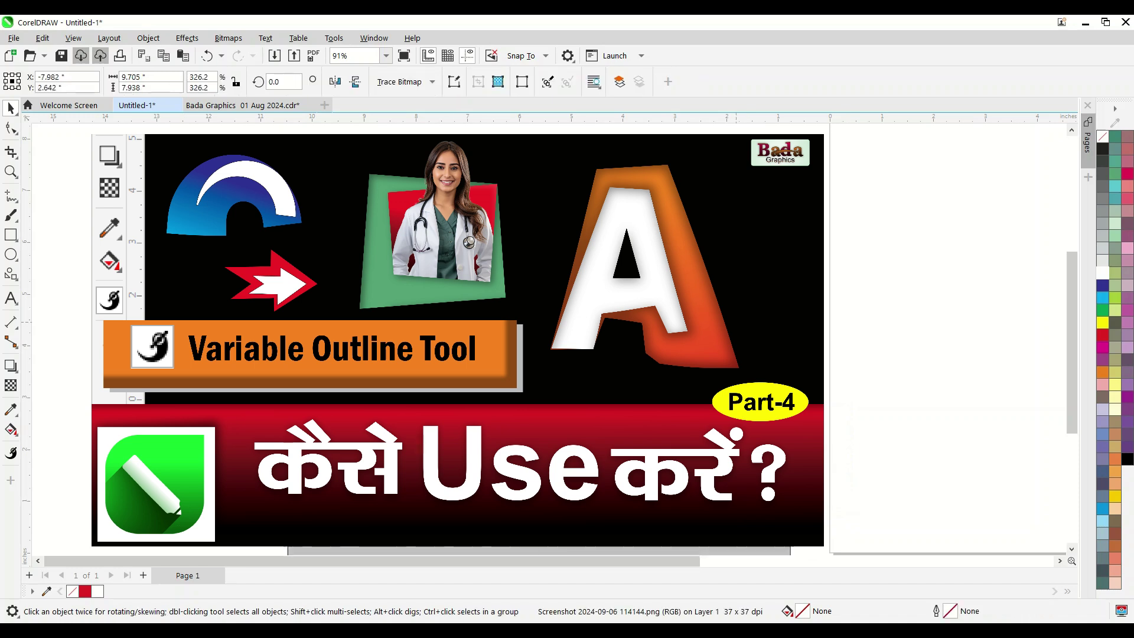
drag(603, 604, 640, 567)
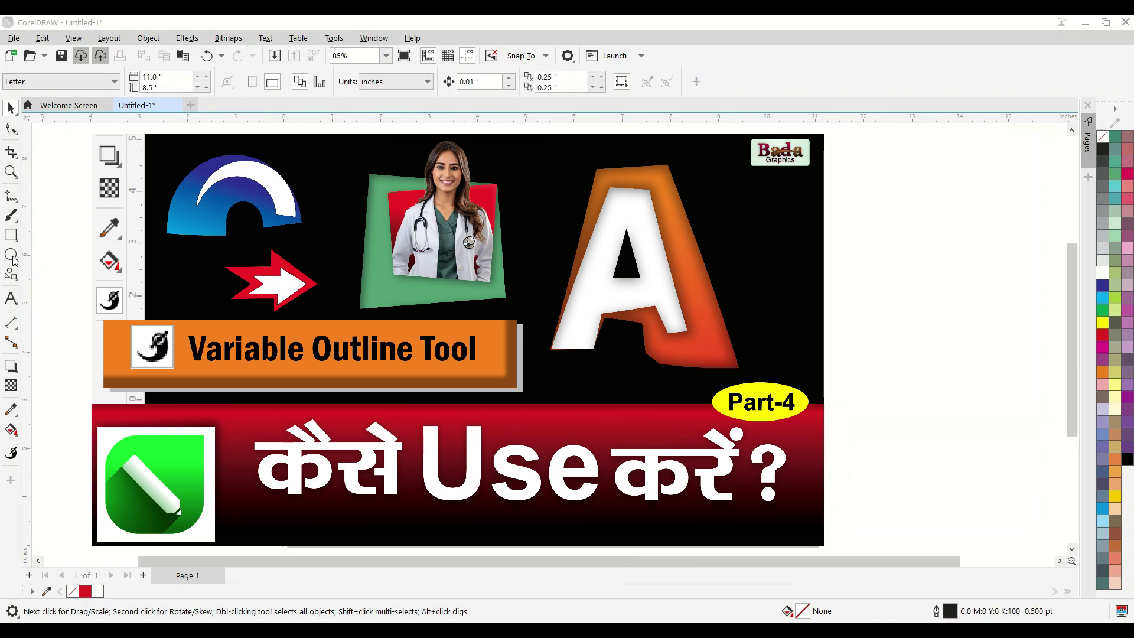
- Draw a circle in the upper middle of the page
click(12, 256)
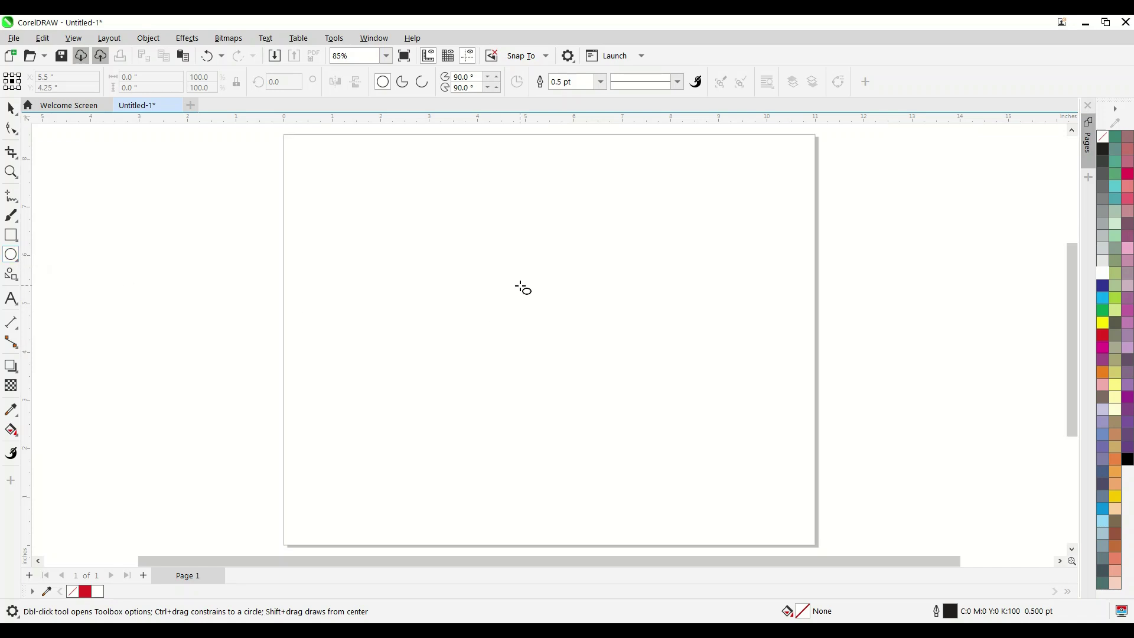
drag(520, 286, 603, 384)
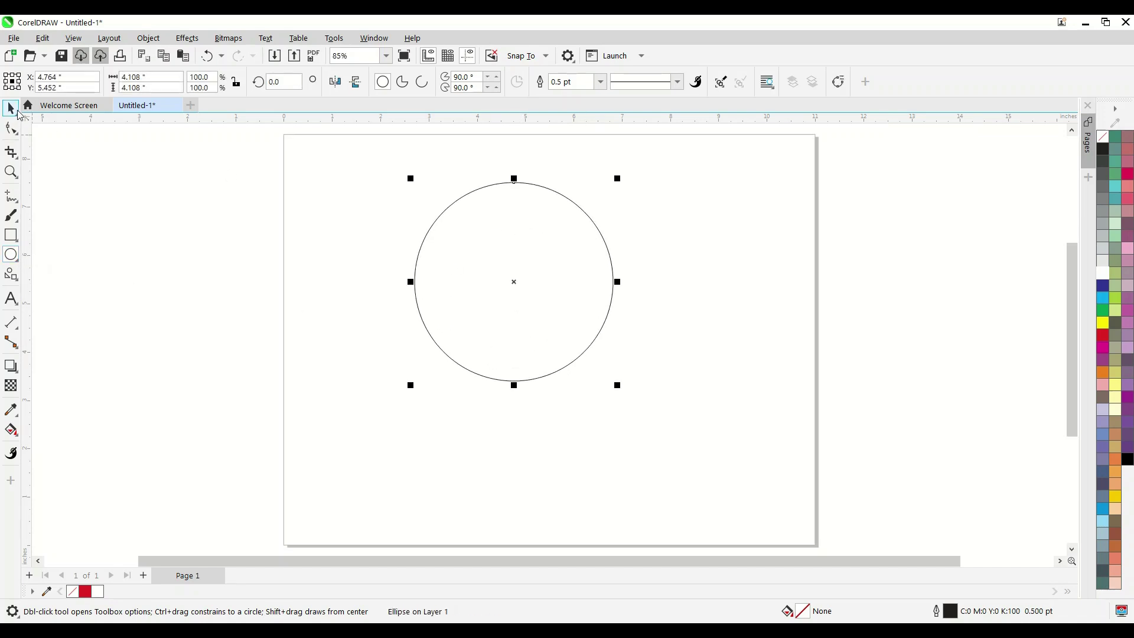
key(space)
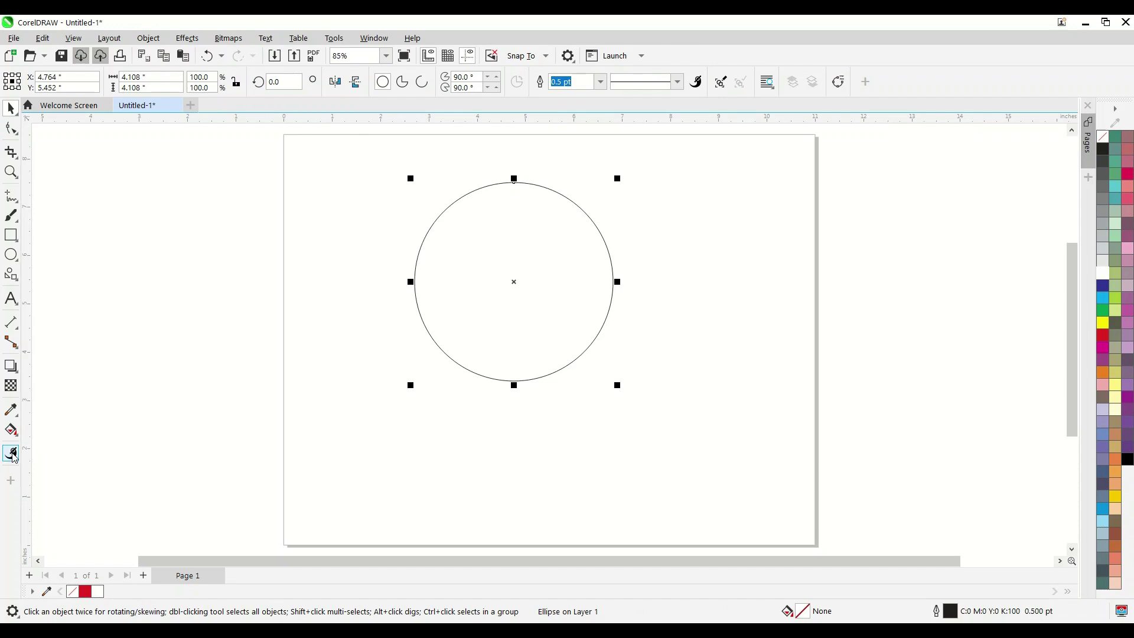
- Trial thickening the circle's outline at bottom and top with Variable Outline, undoing both
click(12, 453)
click(544, 378)
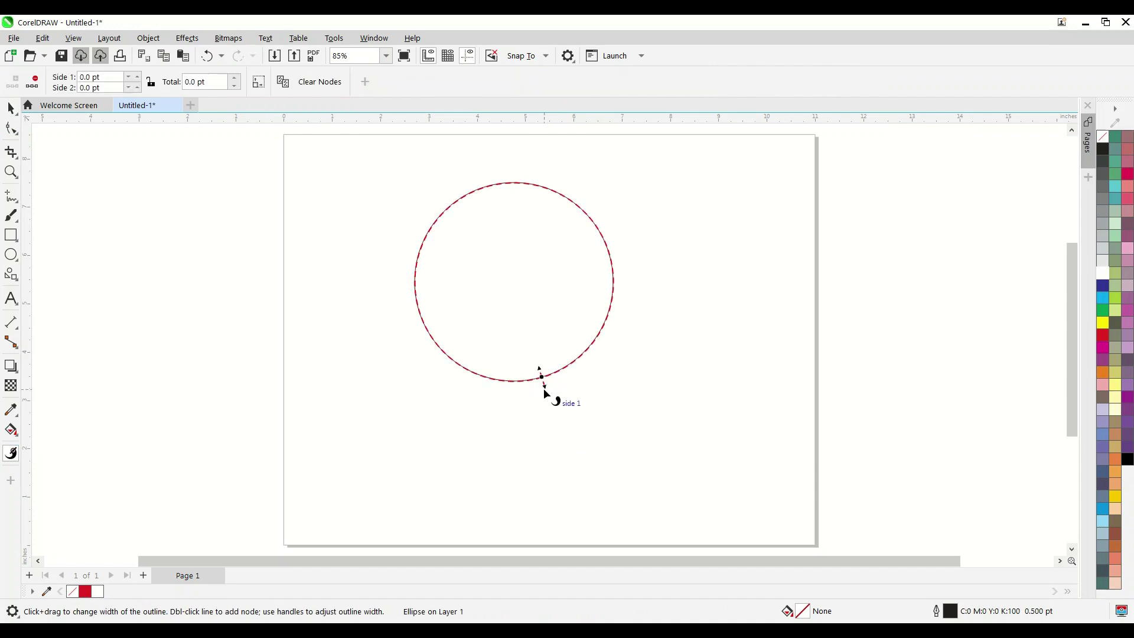
drag(544, 389, 557, 407)
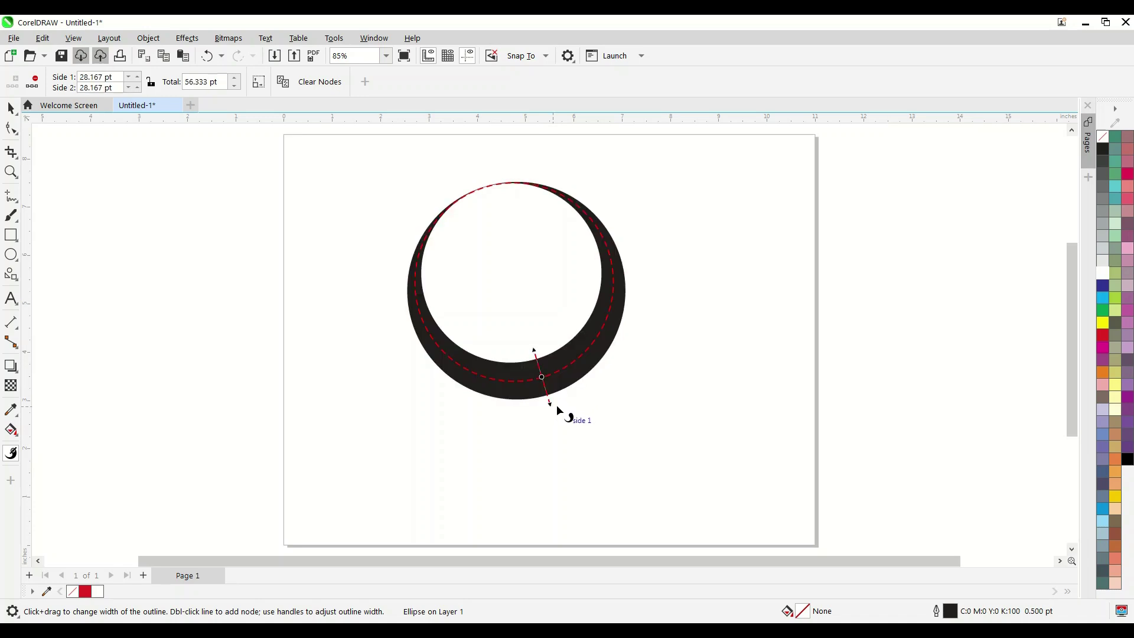
key(ctrl+z)
double_click(489, 186)
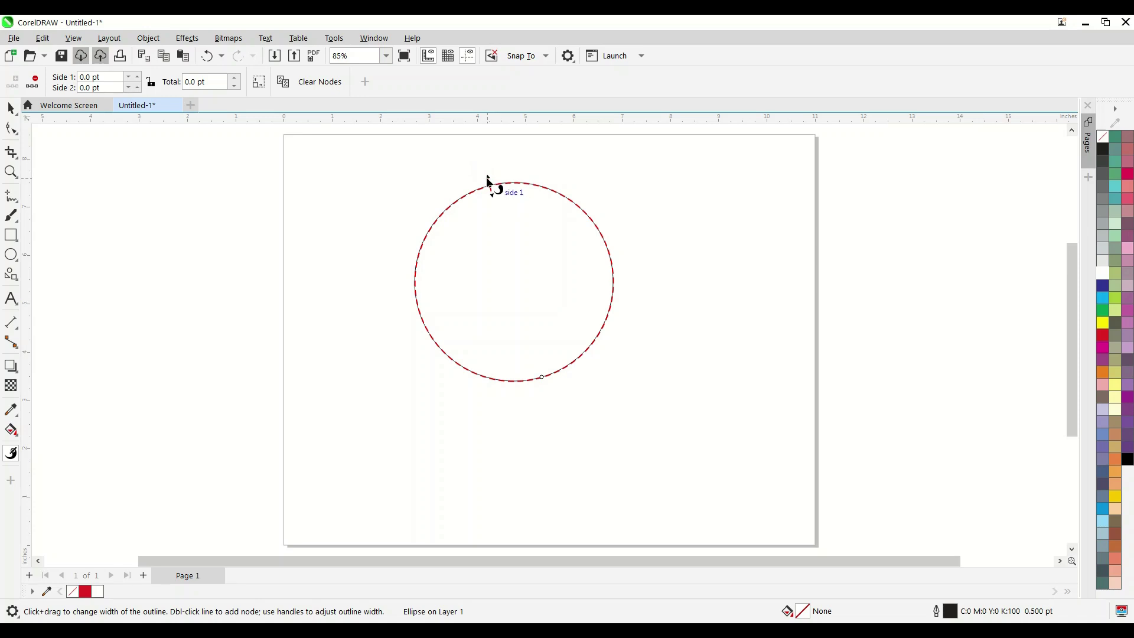
drag(489, 180, 481, 158)
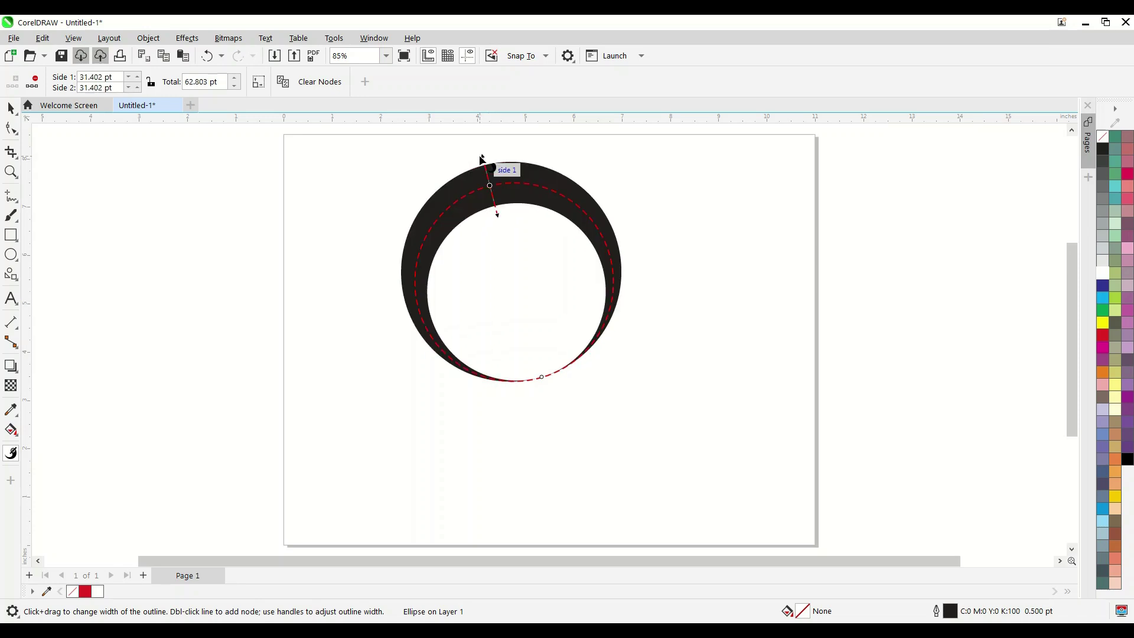
key(ctrl+z)
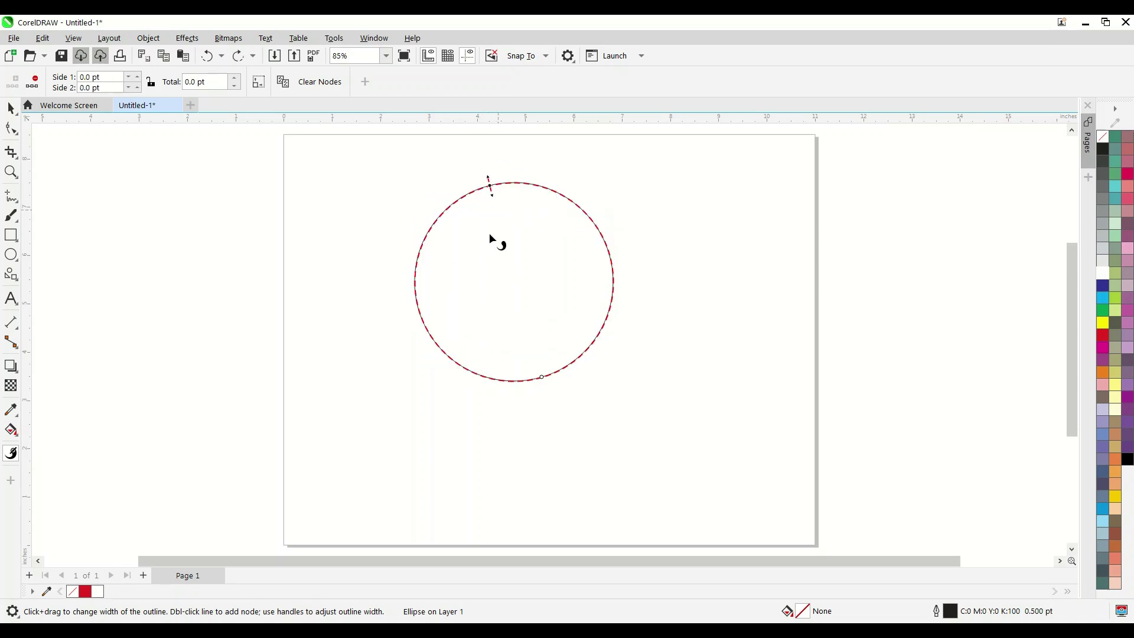
- Add width points on the circle's left and upper-right edges, undoing a trial left thickening
click(427, 234)
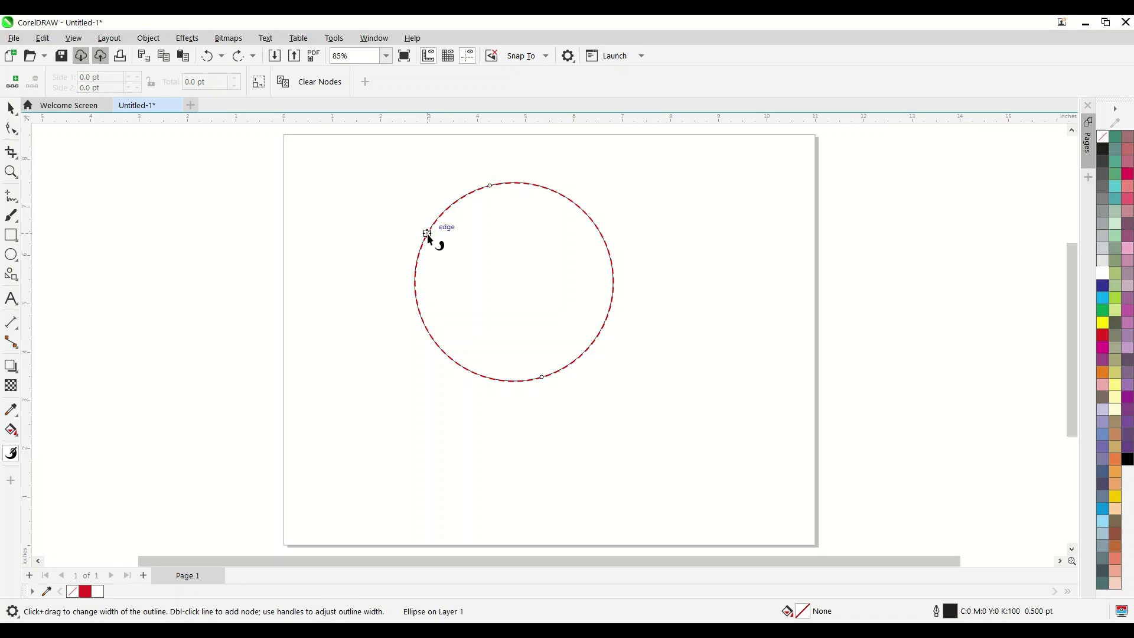
click(16, 82)
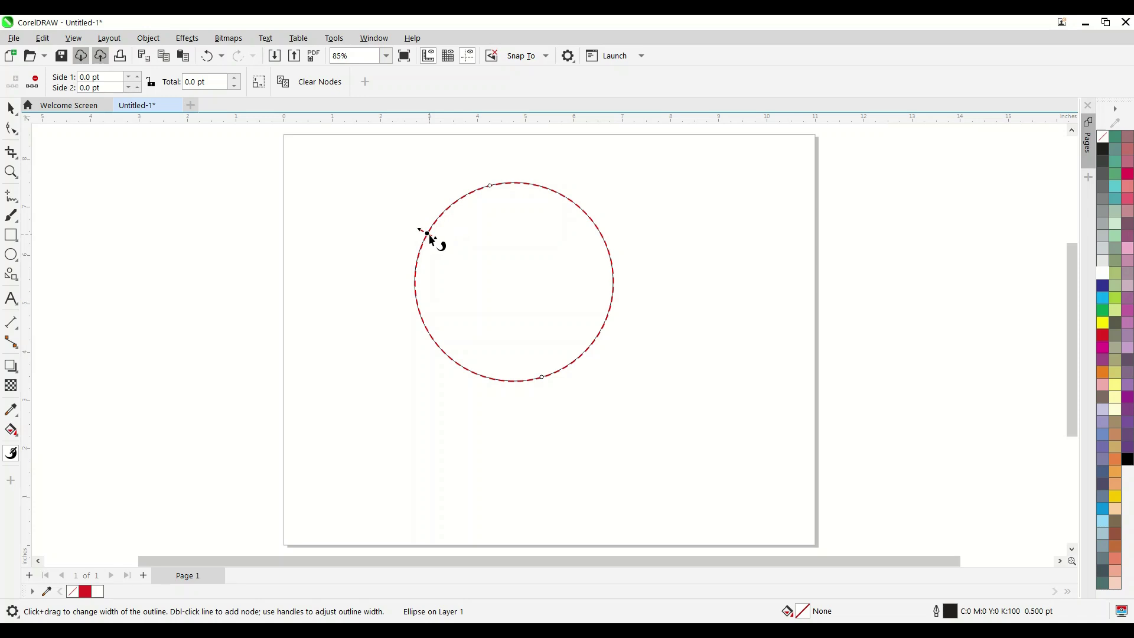
drag(436, 240, 454, 250)
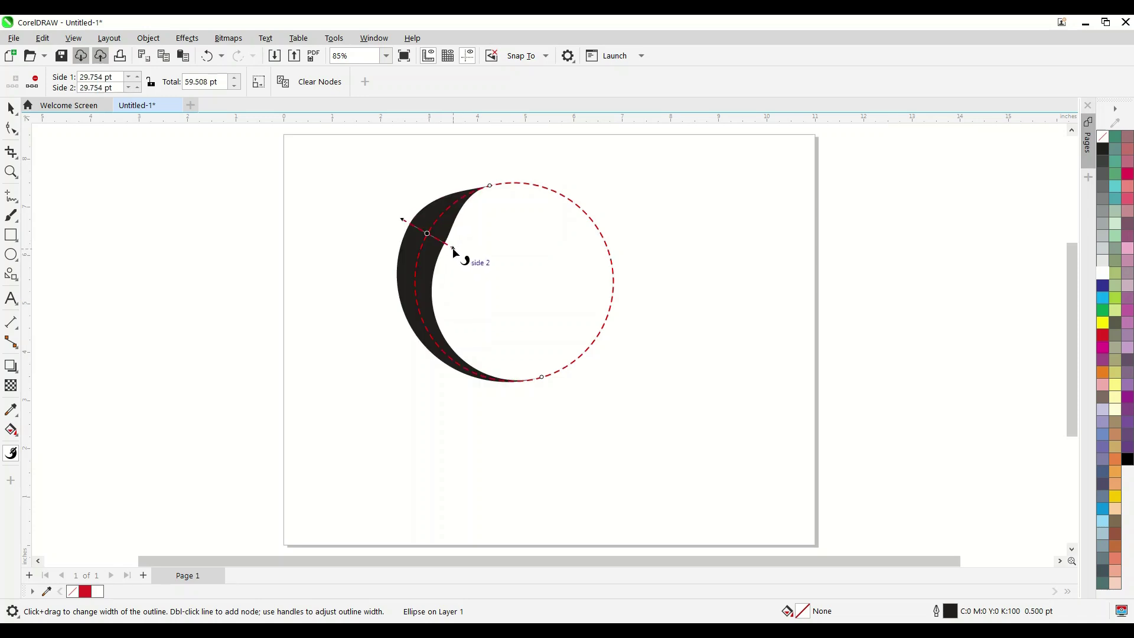
key(ctrl+z)
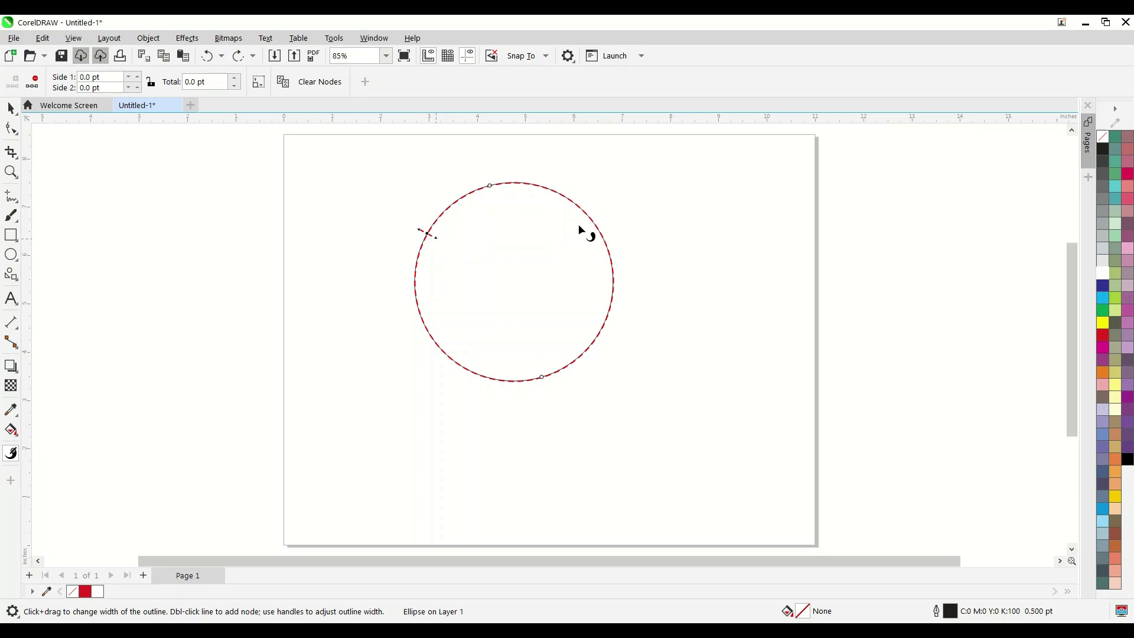
click(597, 230)
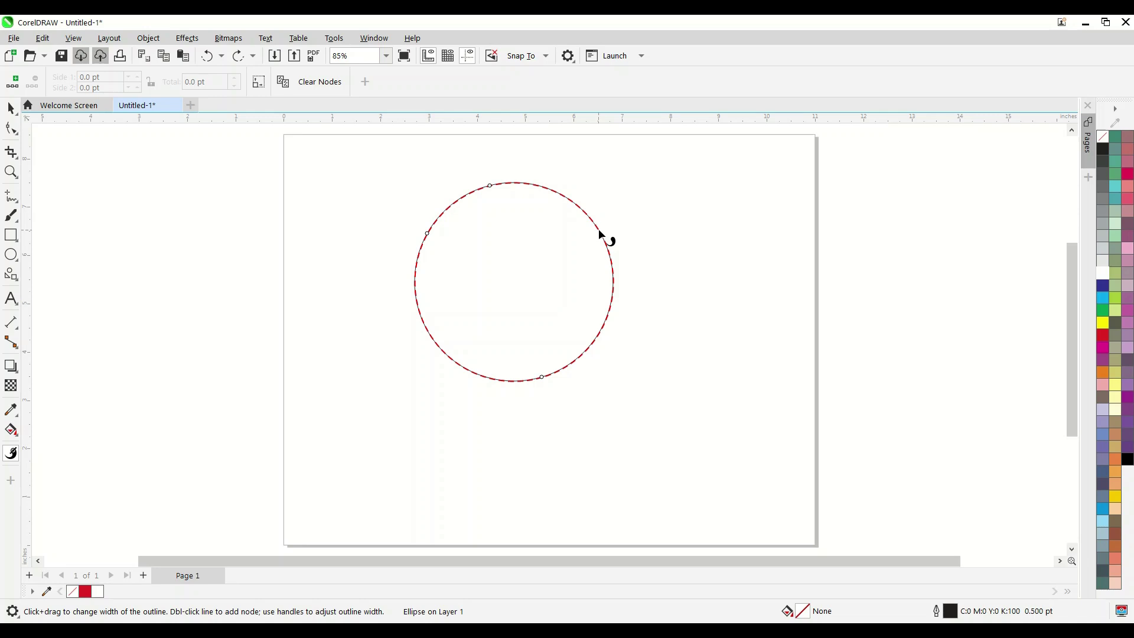
double_click(599, 232)
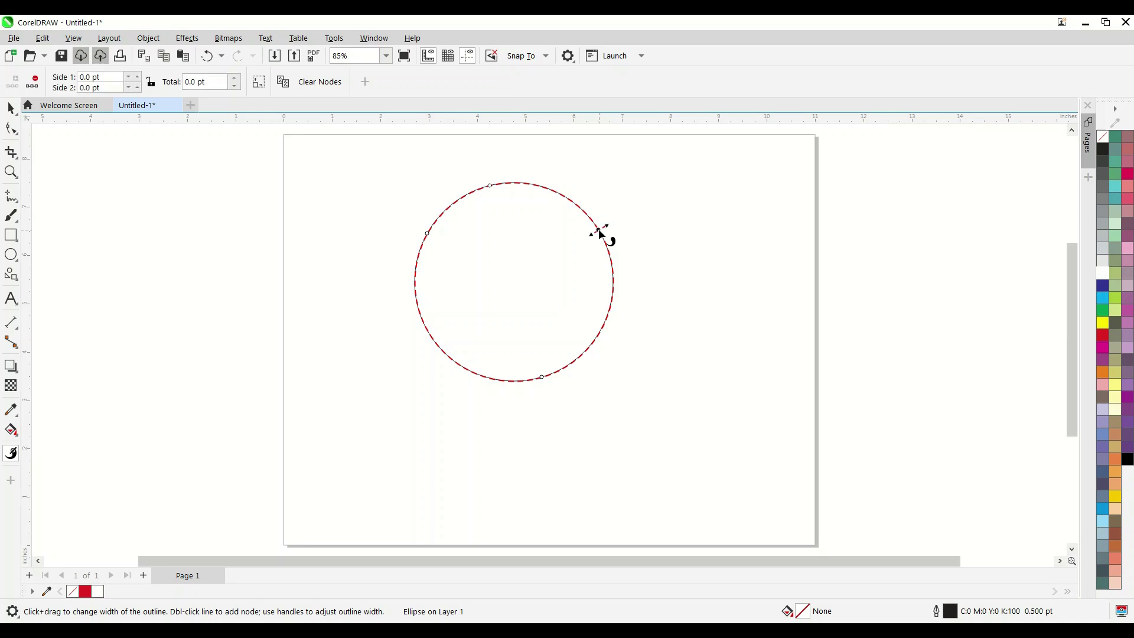
- Drag out thick outline bands on the circle's right and left sides
drag(605, 232, 626, 219)
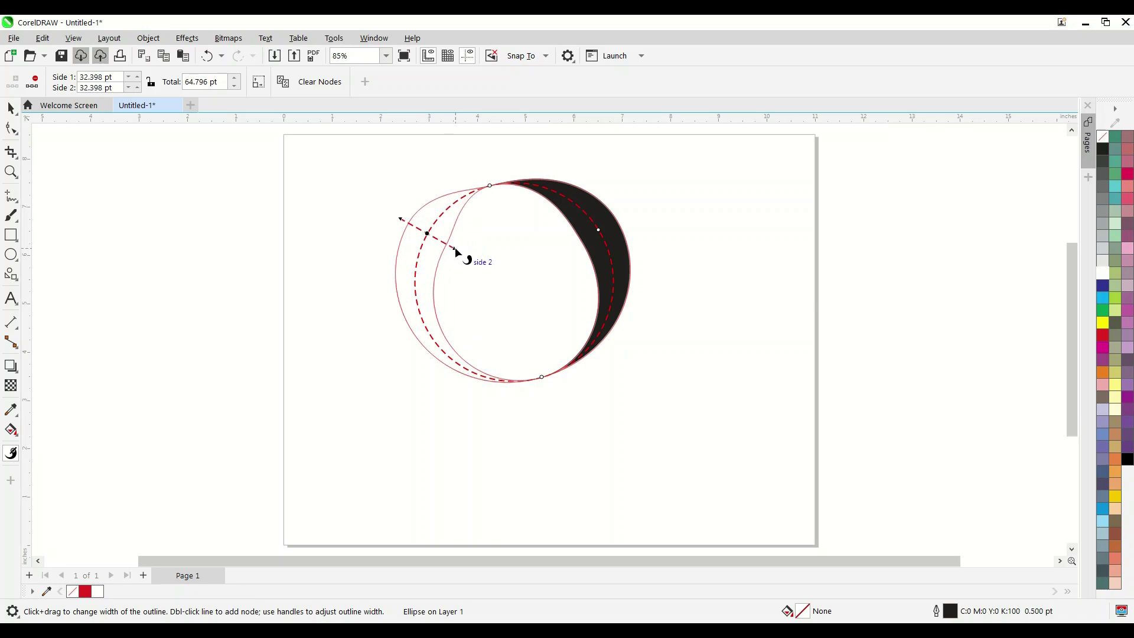
drag(449, 248, 456, 252)
drag(401, 220, 404, 223)
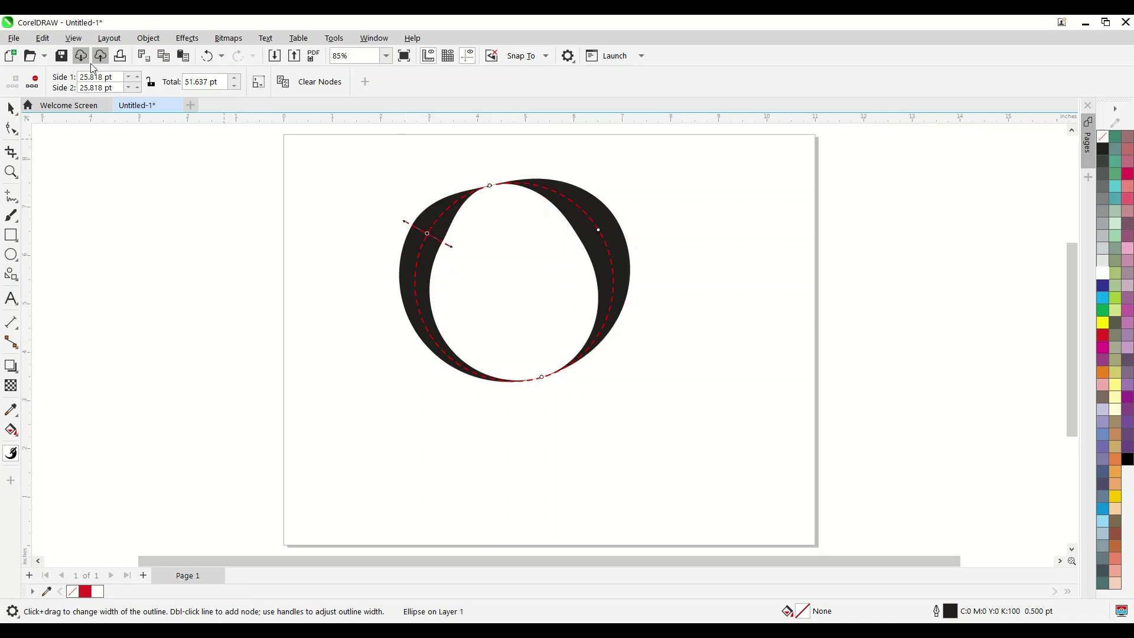
- Trim the left band's Side 1 and Side 2 widths to a 38.137 pt total
click(127, 77)
click(128, 76)
click(130, 78)
click(129, 78)
click(127, 88)
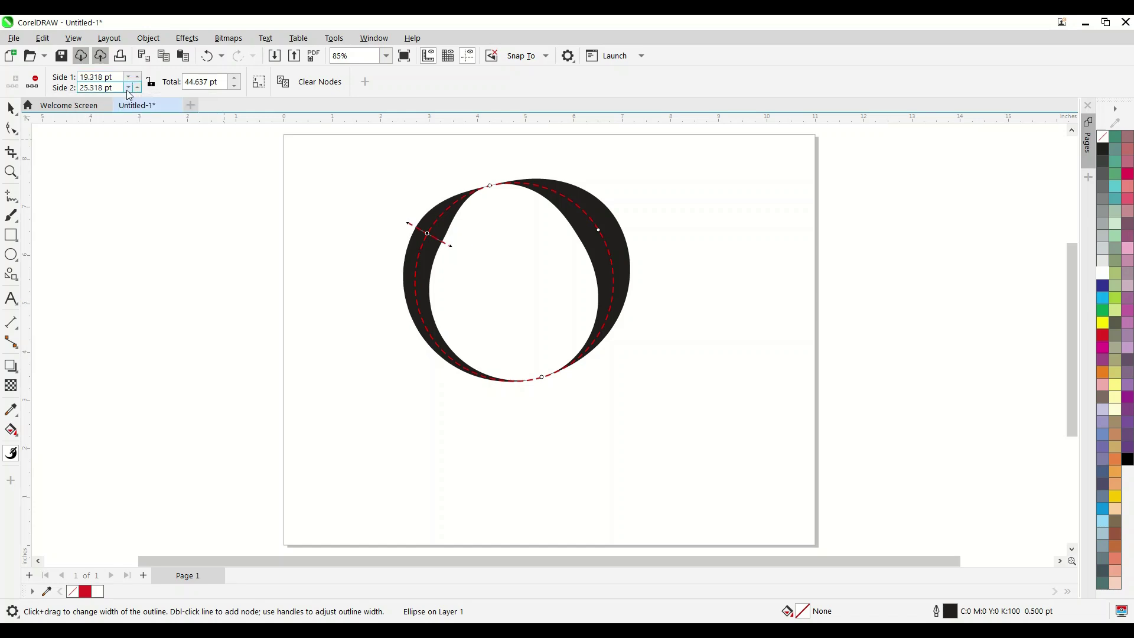
click(126, 90)
click(127, 89)
click(126, 89)
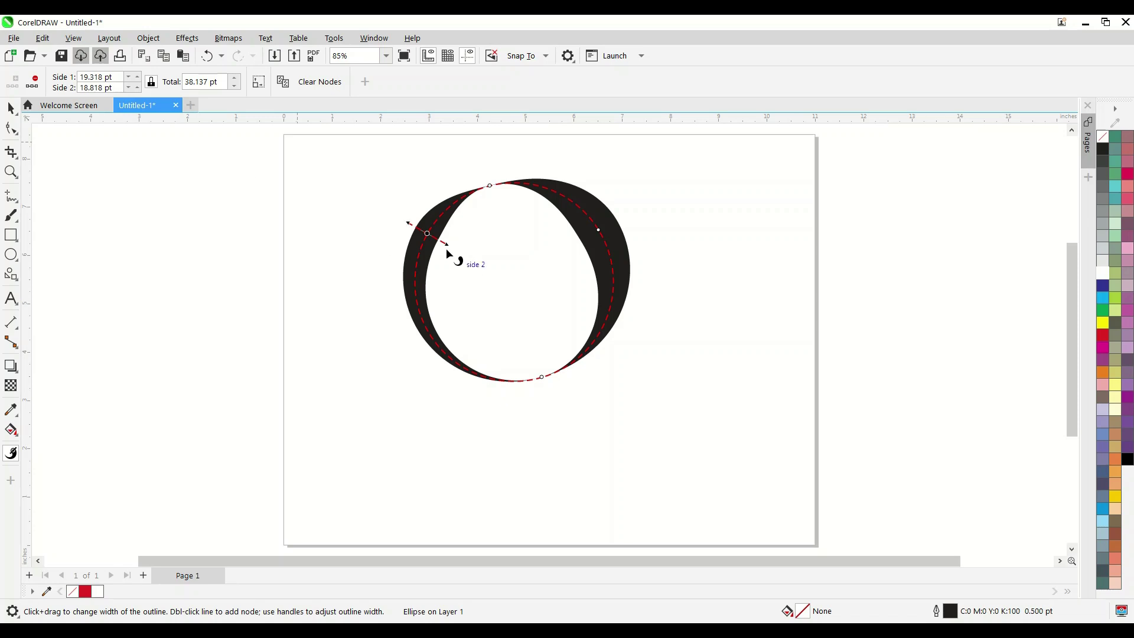
- Make the left band much heavier and set the right band to 58.291 pt total
drag(449, 242, 467, 253)
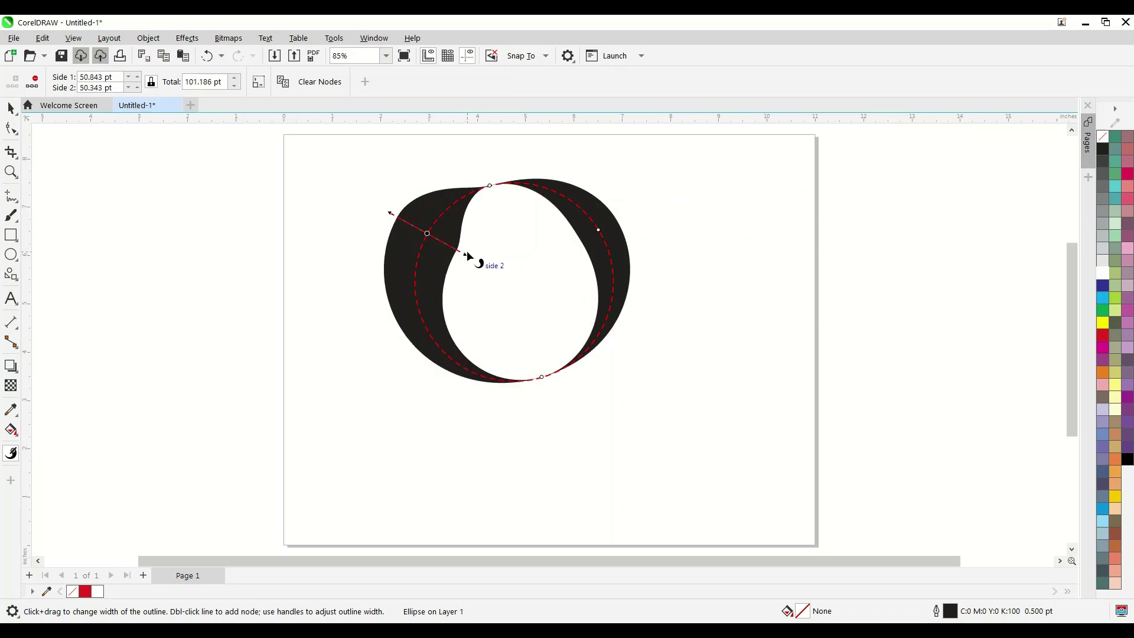
click(598, 231)
drag(572, 243, 559, 255)
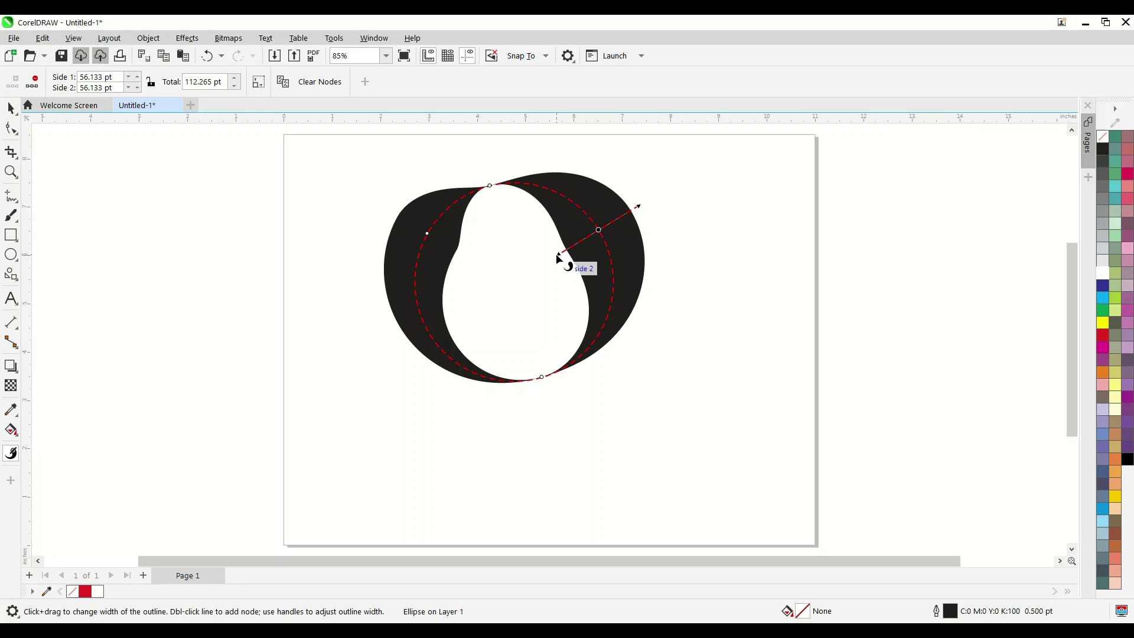
drag(558, 256, 576, 253)
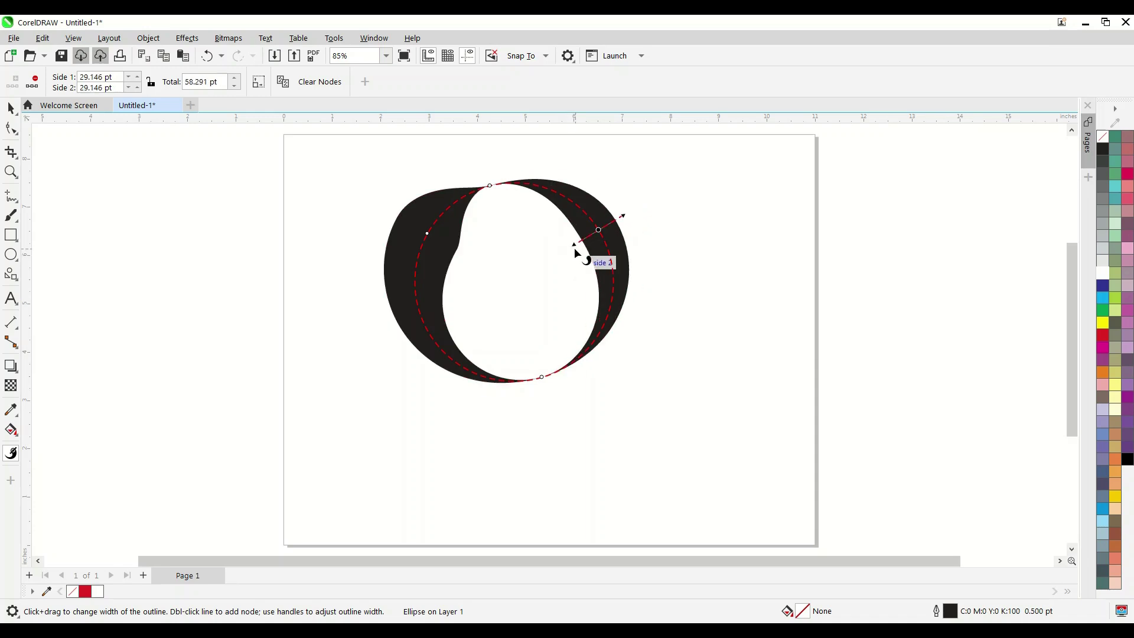
- Move the lopsided O shape right and down on the page
click(11, 108)
scroll(375, 266, down, 1)
click(506, 248)
mouse_move(433, 242)
mouse_down()
mouse_move(452, 257)
mouse_move(434, 237)
mouse_up()
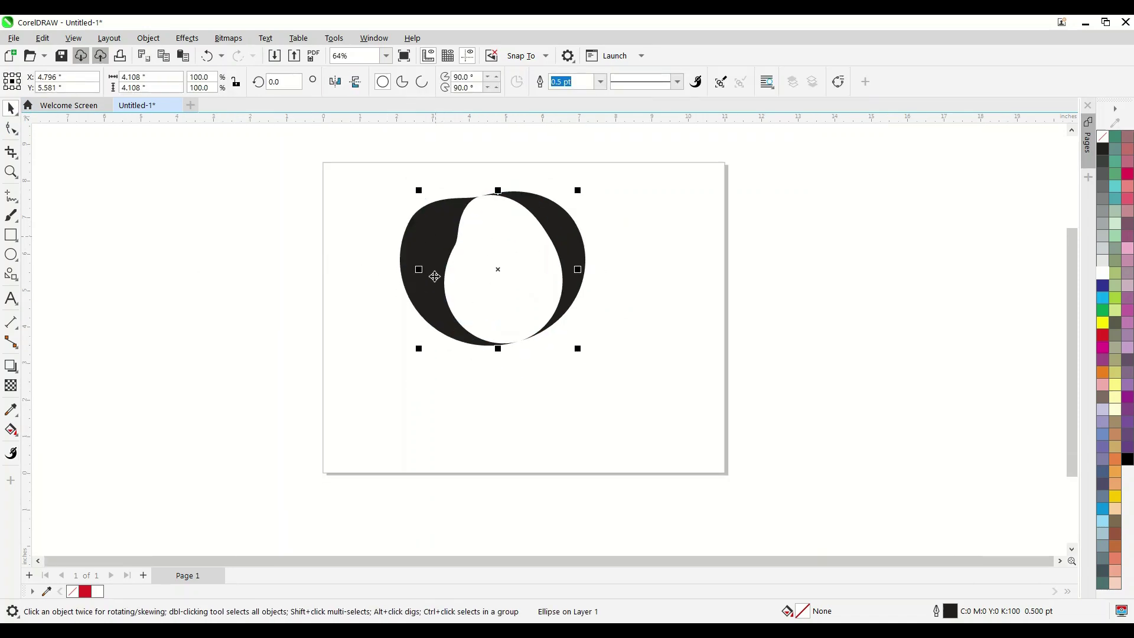
click(636, 551)
- Delete the ring shapes and draw a new circle near the top of the page
drag(374, 242, 329, 160)
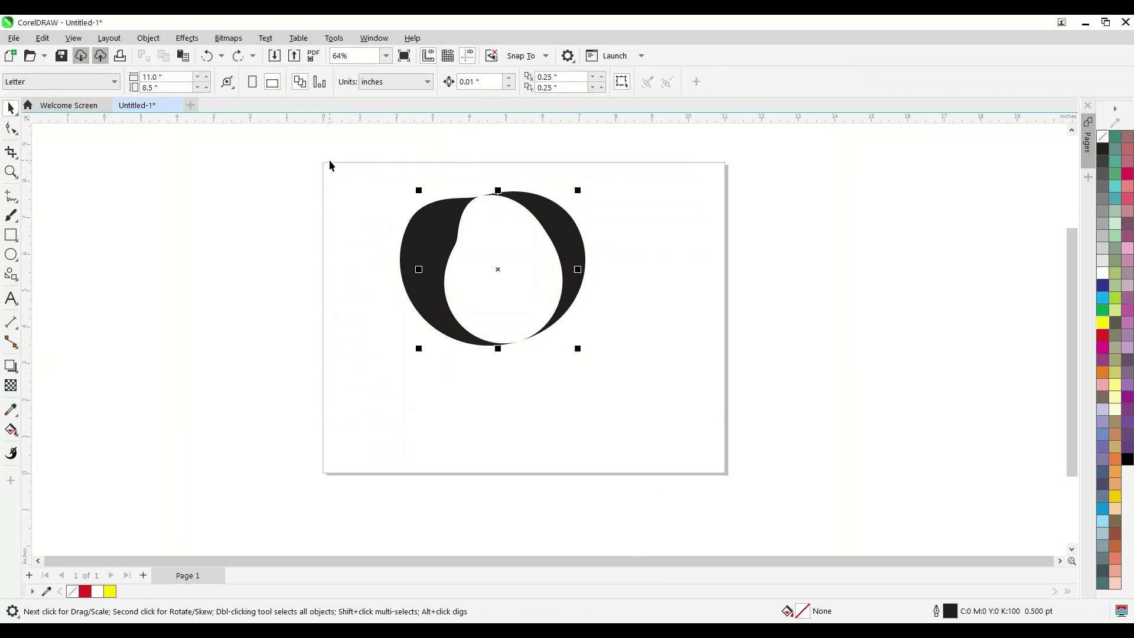
key(Delete)
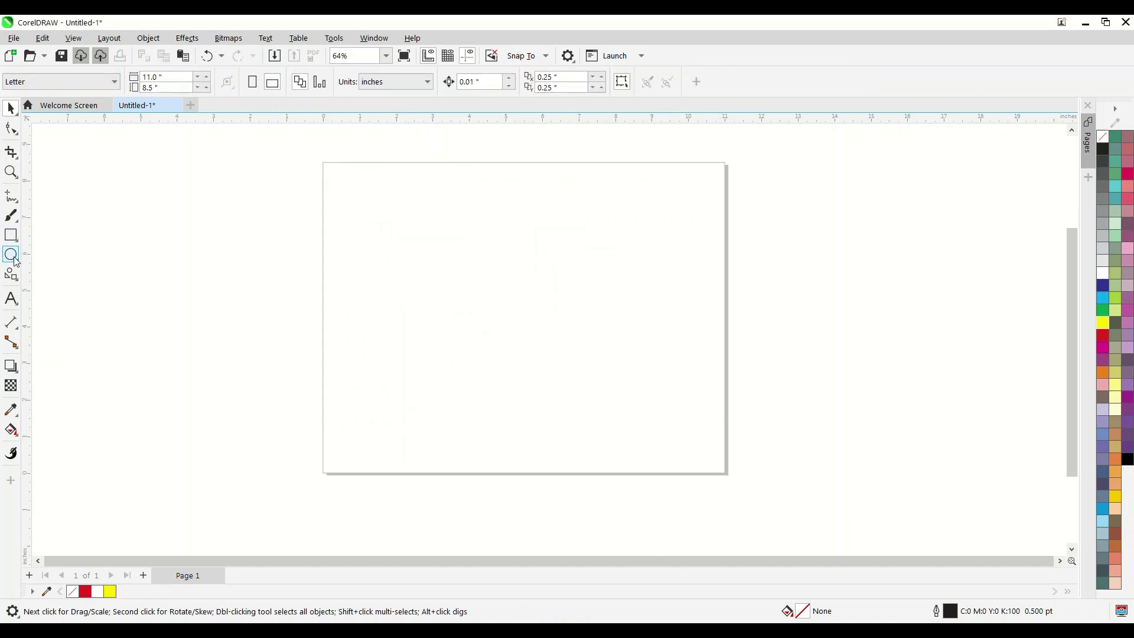
click(10, 254)
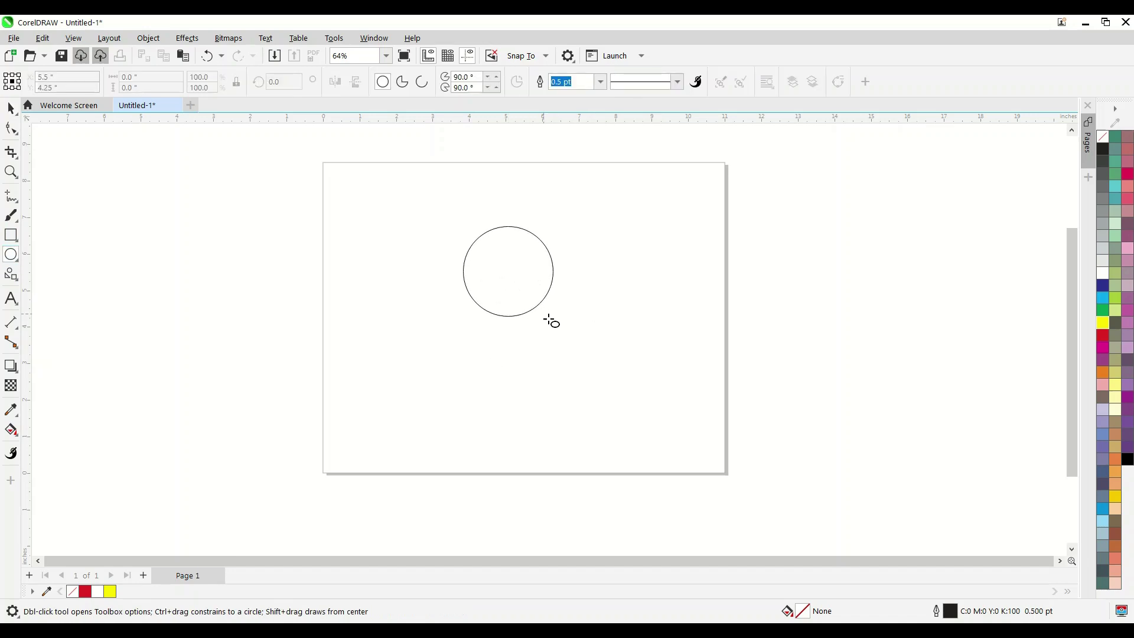
drag(509, 272, 561, 326)
click(11, 108)
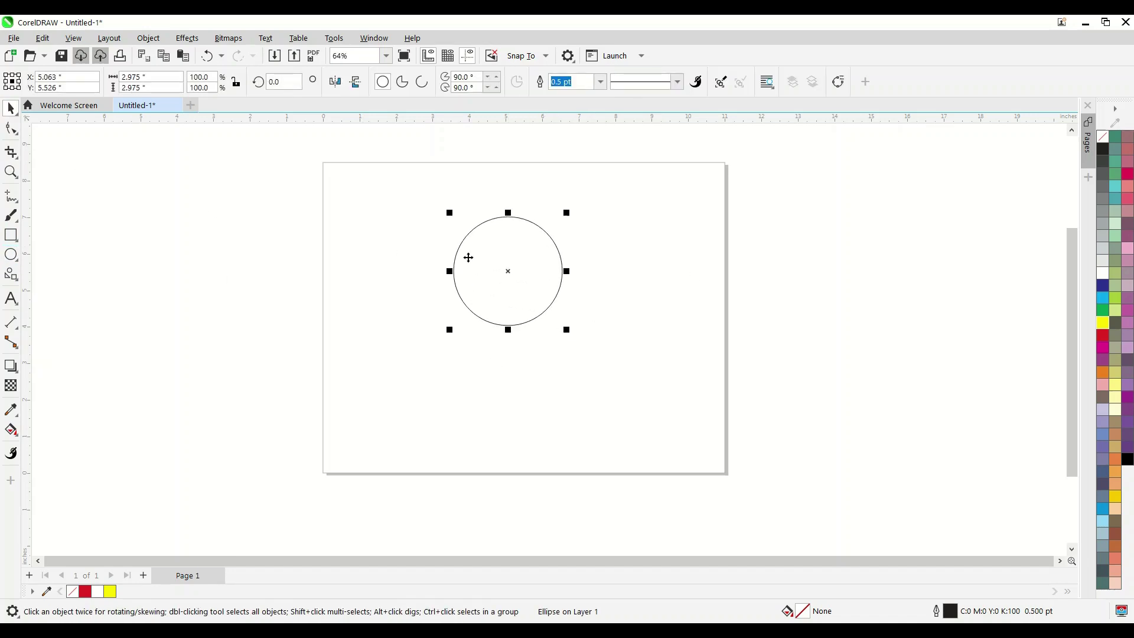
drag(507, 291, 477, 268)
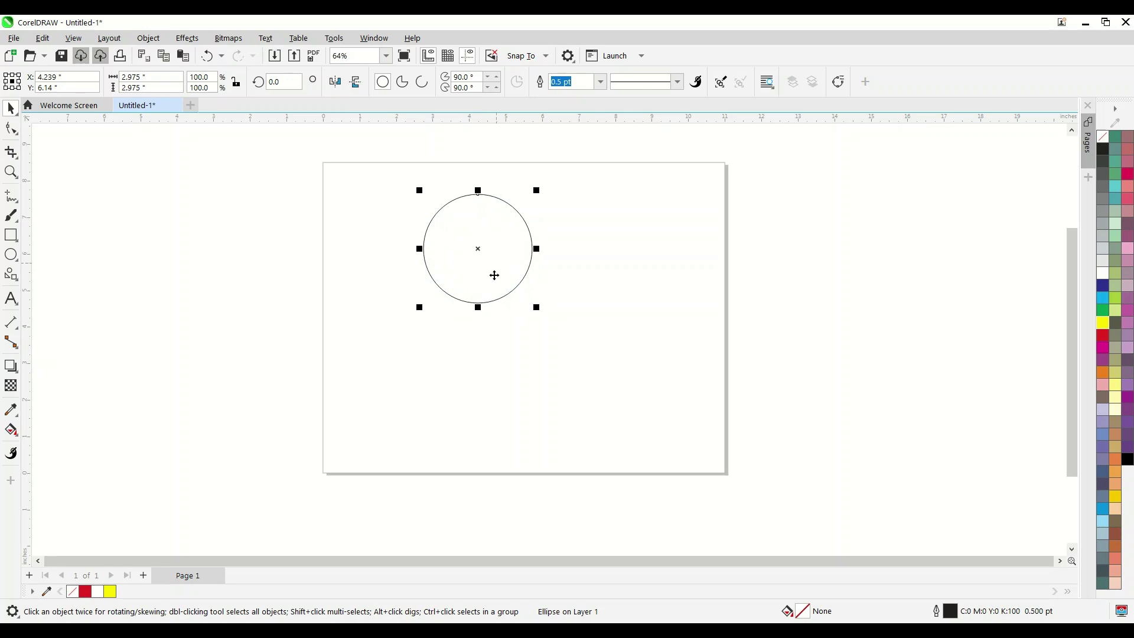
- Fill the new circle red and remove its outline
click(1103, 336)
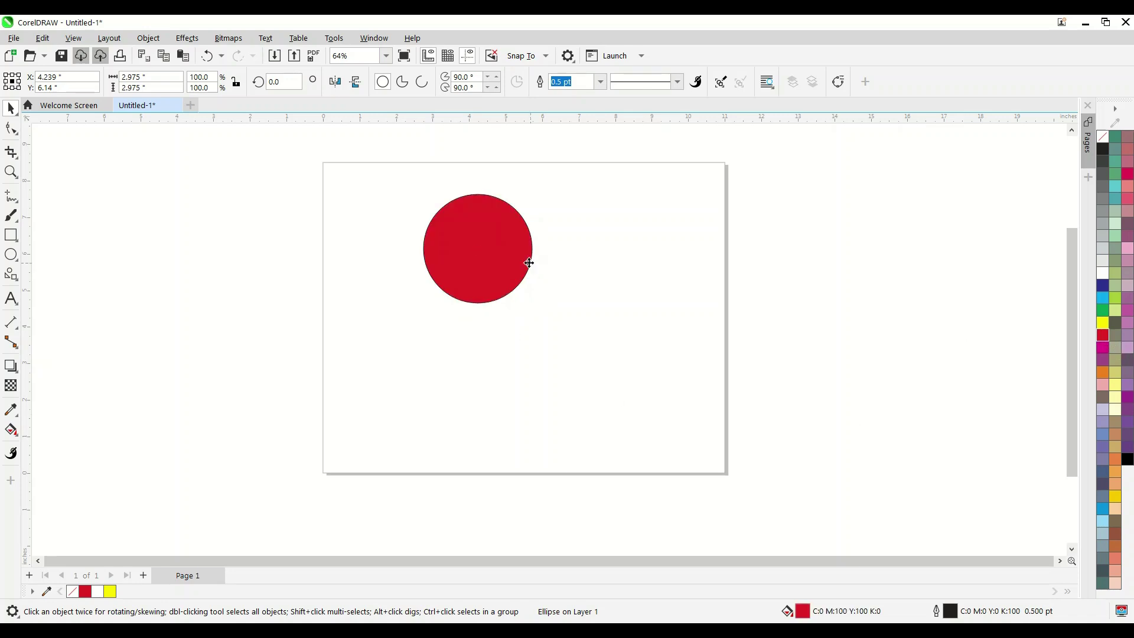
right_click(1104, 138)
click(607, 302)
click(506, 283)
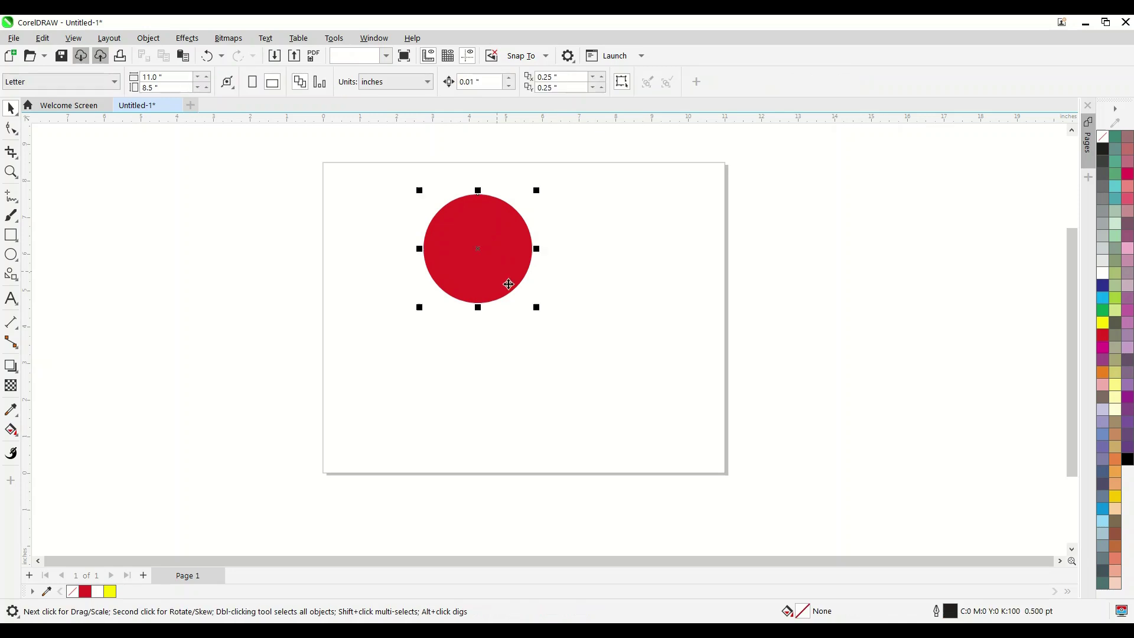
click(14, 453)
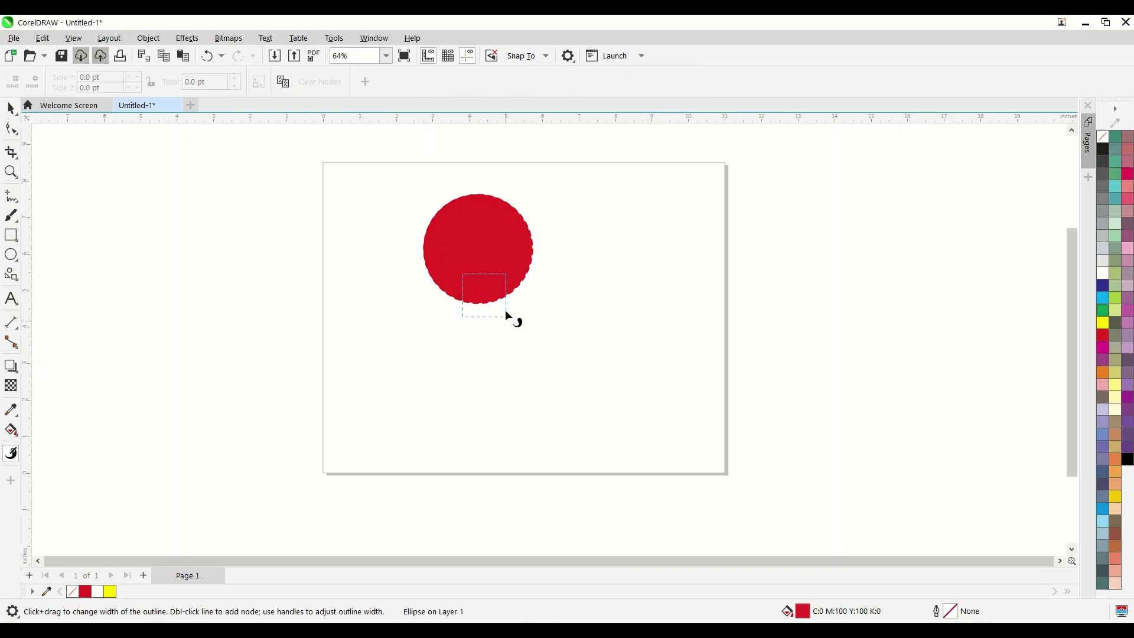
- Give the red circle a black variable outline swelling to 74.287 pt at lower right, then select that black shape
drag(505, 296, 517, 320)
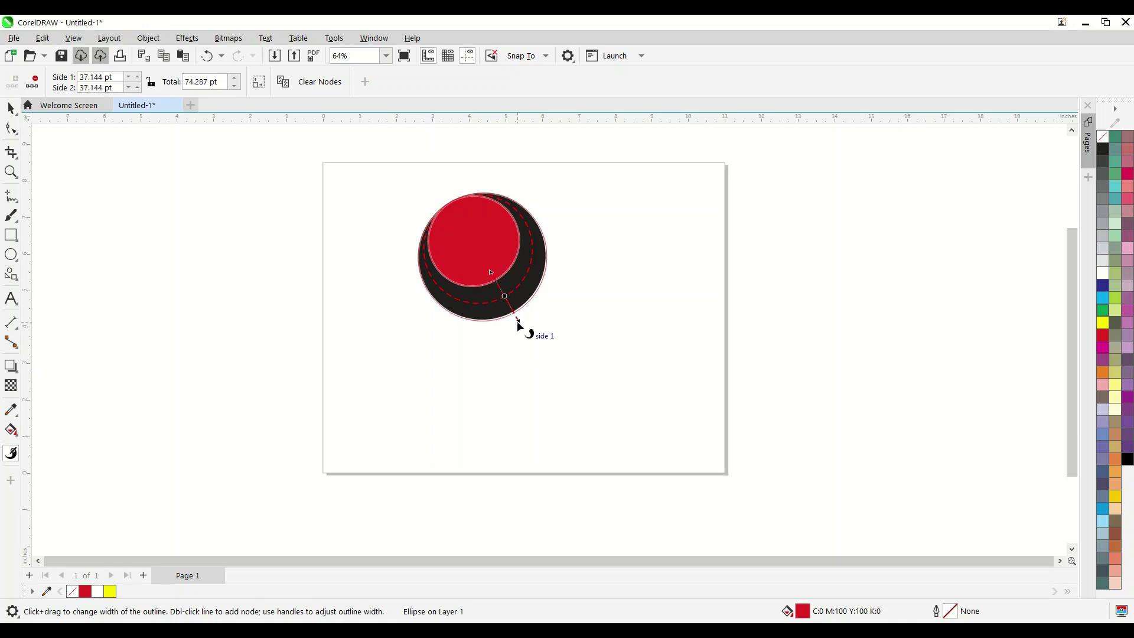
click(11, 108)
click(526, 367)
click(516, 303)
click(544, 302)
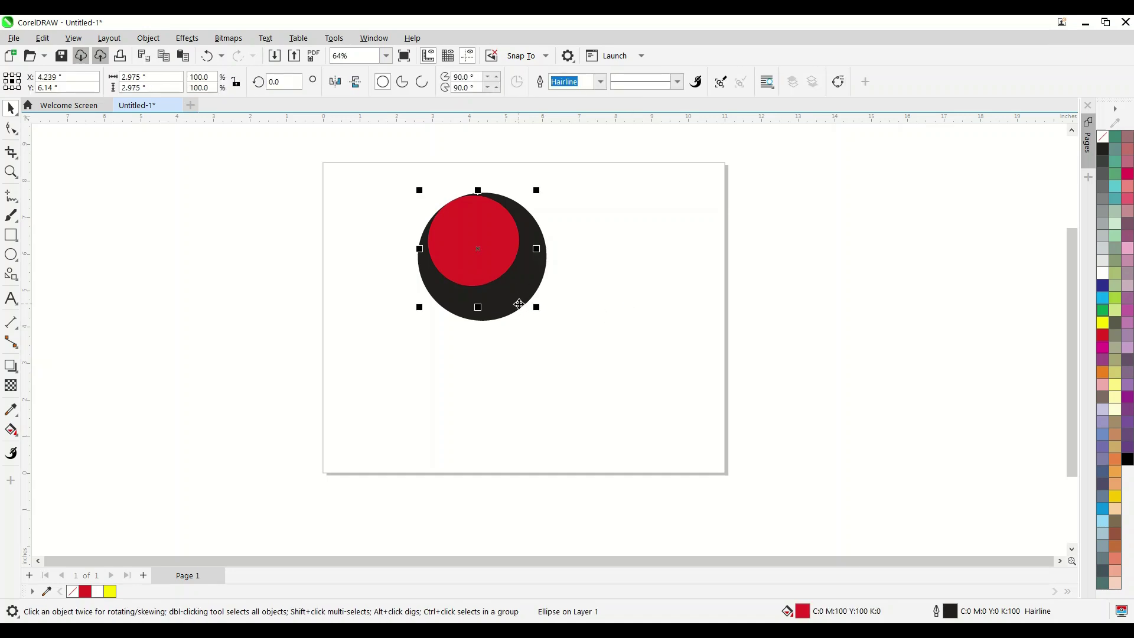
click(560, 325)
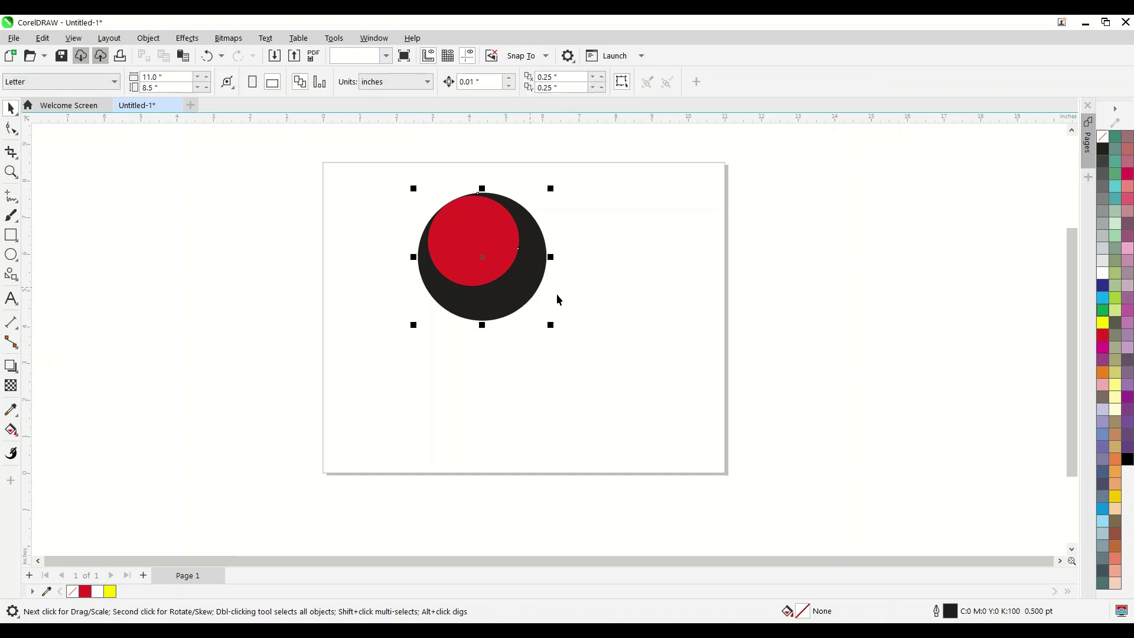
- Fill the crescent backing with a downward fountain fill from dark blue to lighter cyan-blue
click(1103, 286)
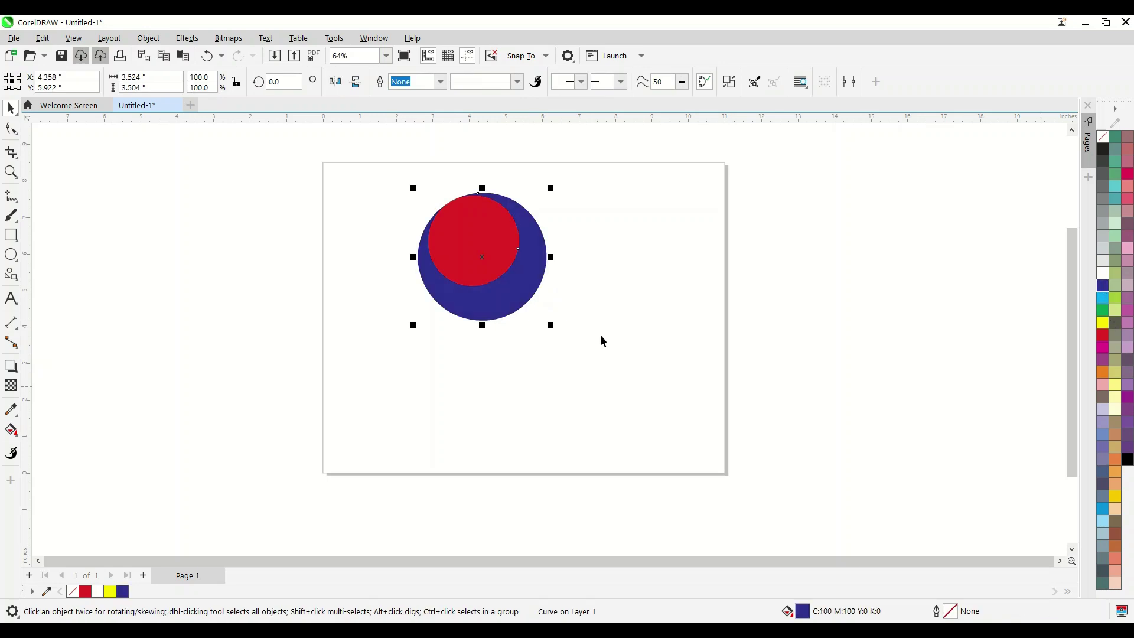
click(526, 308)
click(516, 304)
key(g)
drag(513, 347, 513, 364)
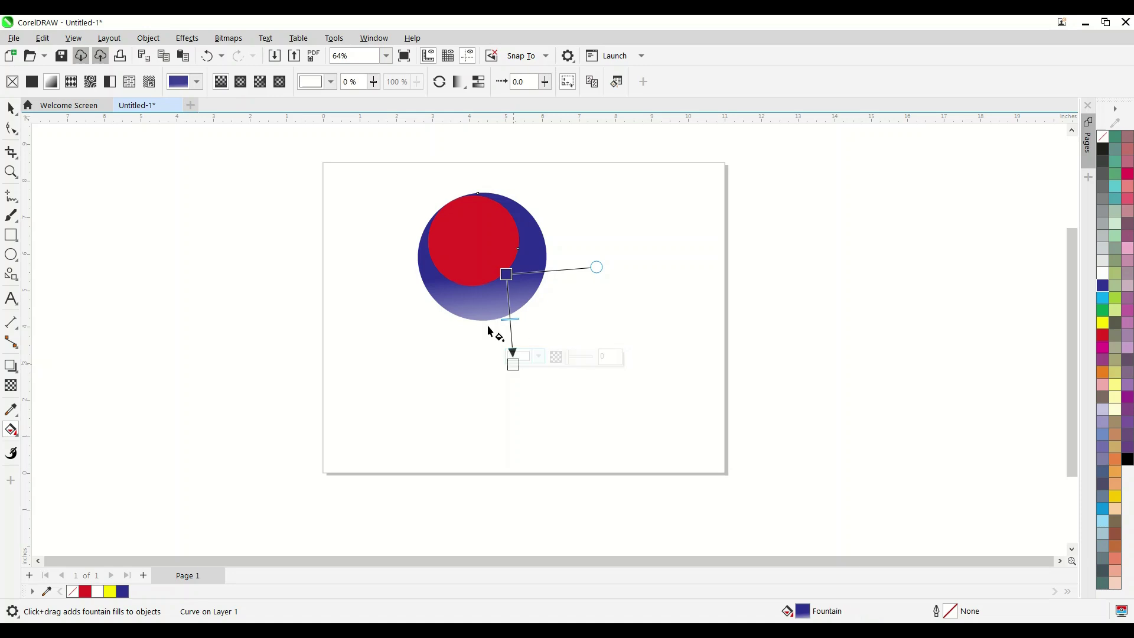
click(1103, 298)
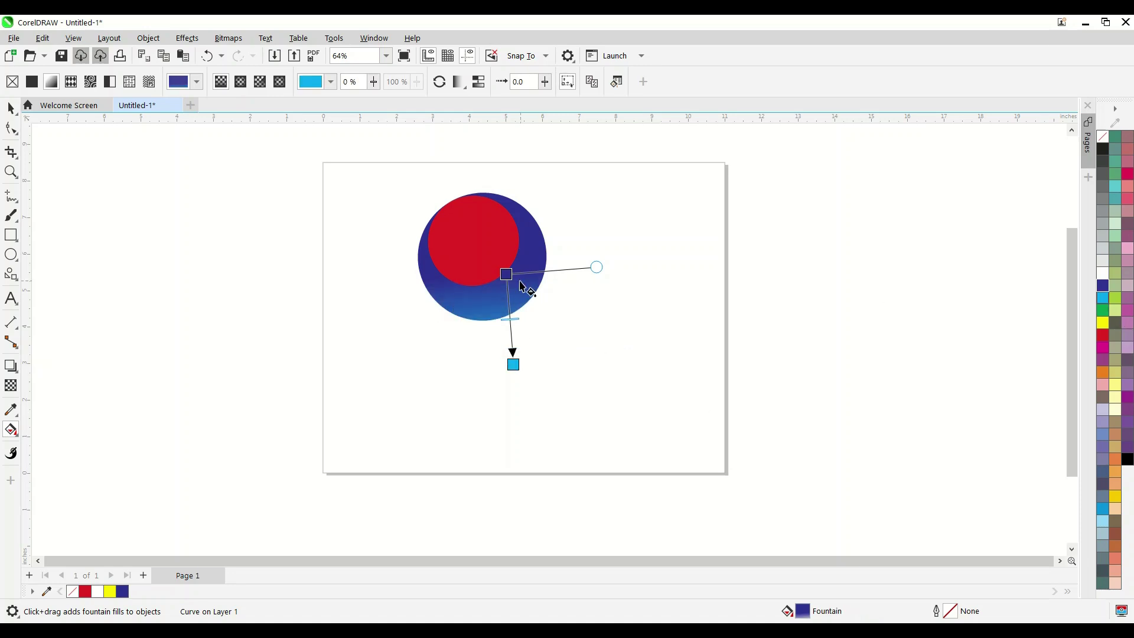
drag(507, 274, 508, 270)
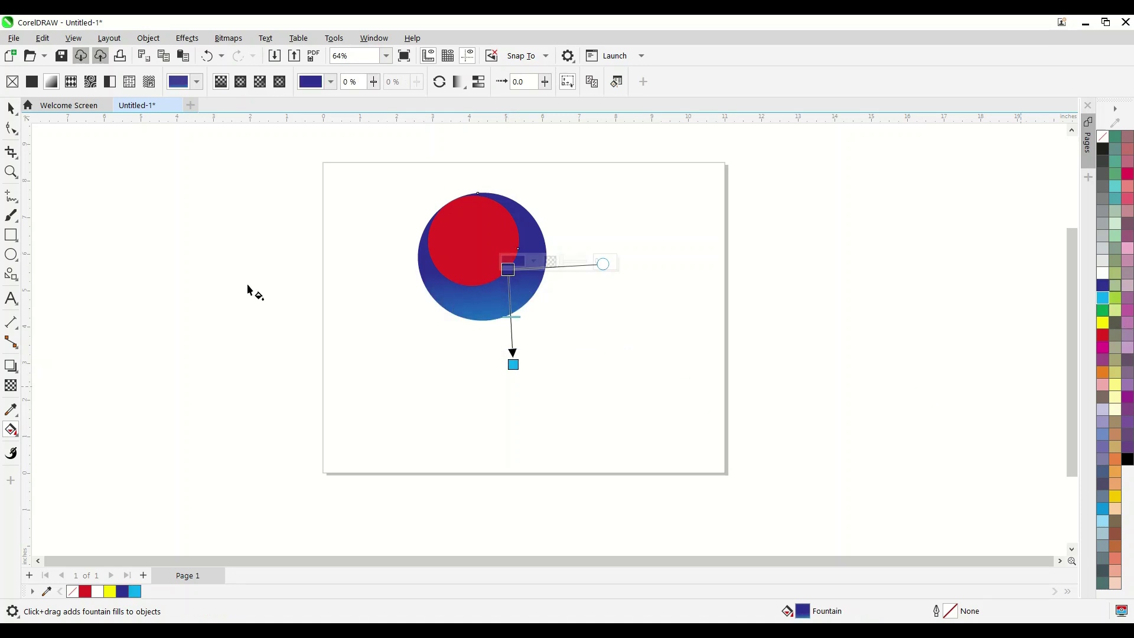
click(11, 108)
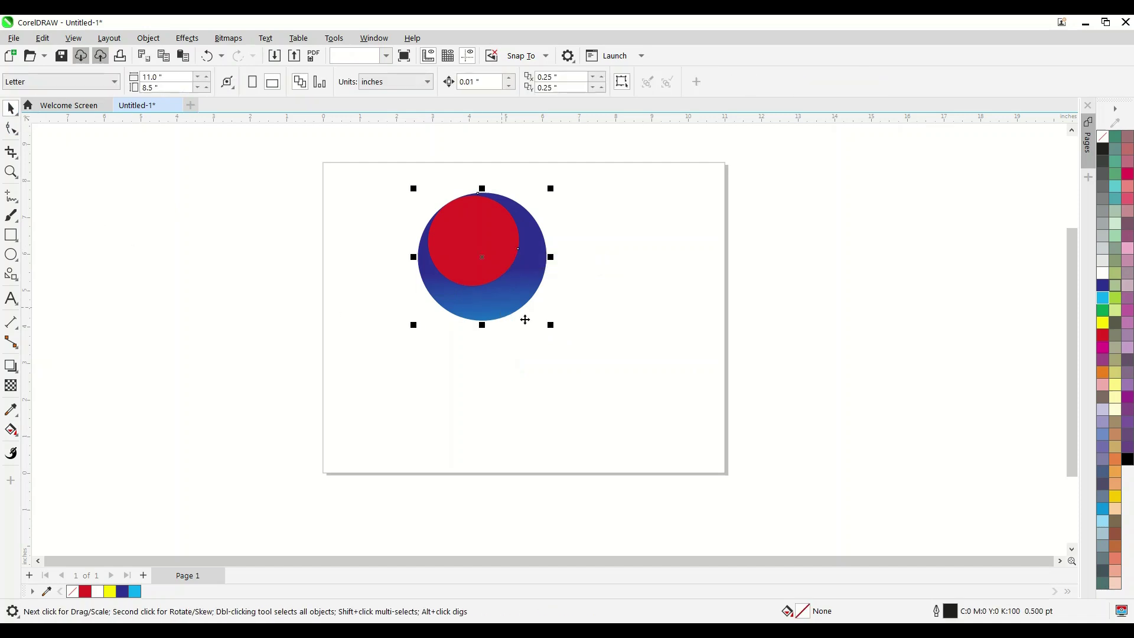
- Add an inner shadow to the blue back circle using the Inner Edge preset
click(19, 375)
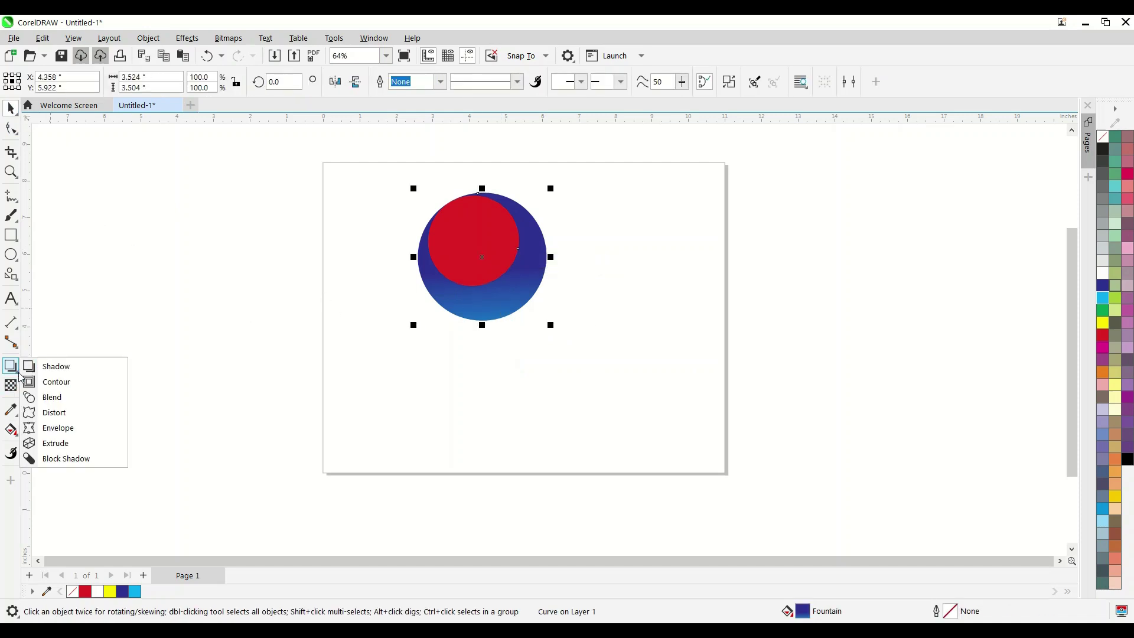
click(56, 366)
drag(482, 258, 500, 345)
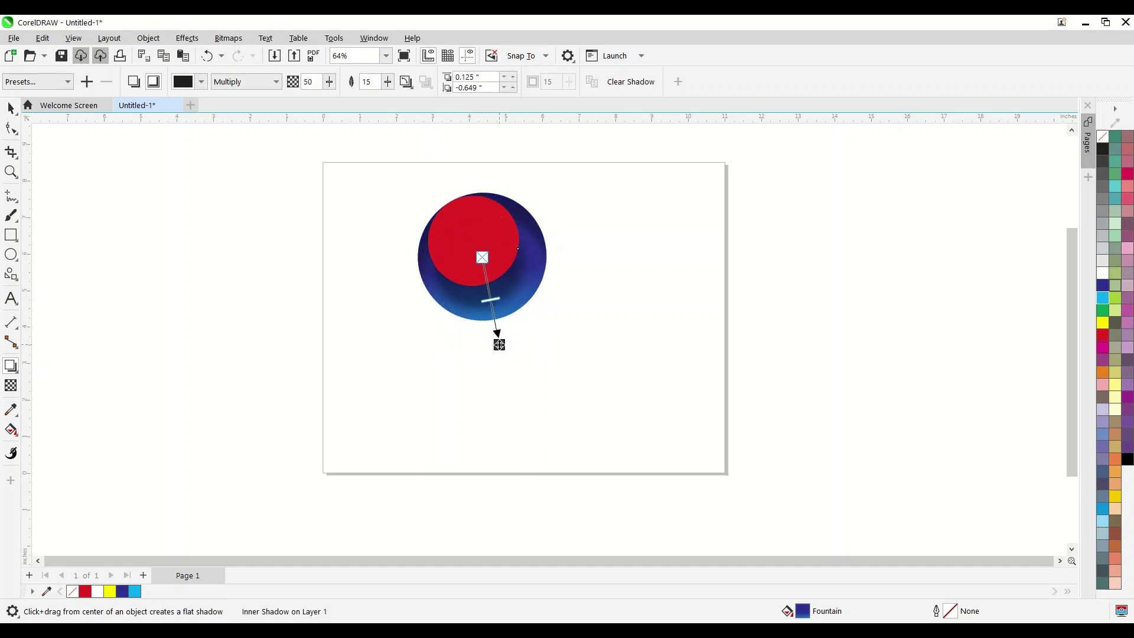
click(39, 82)
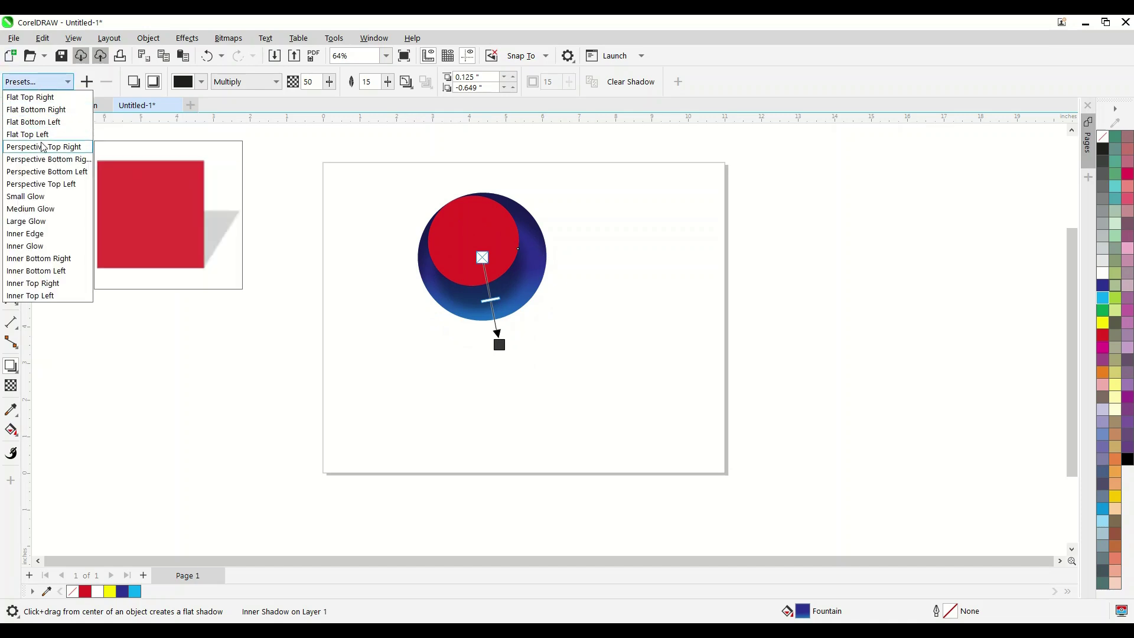
click(25, 234)
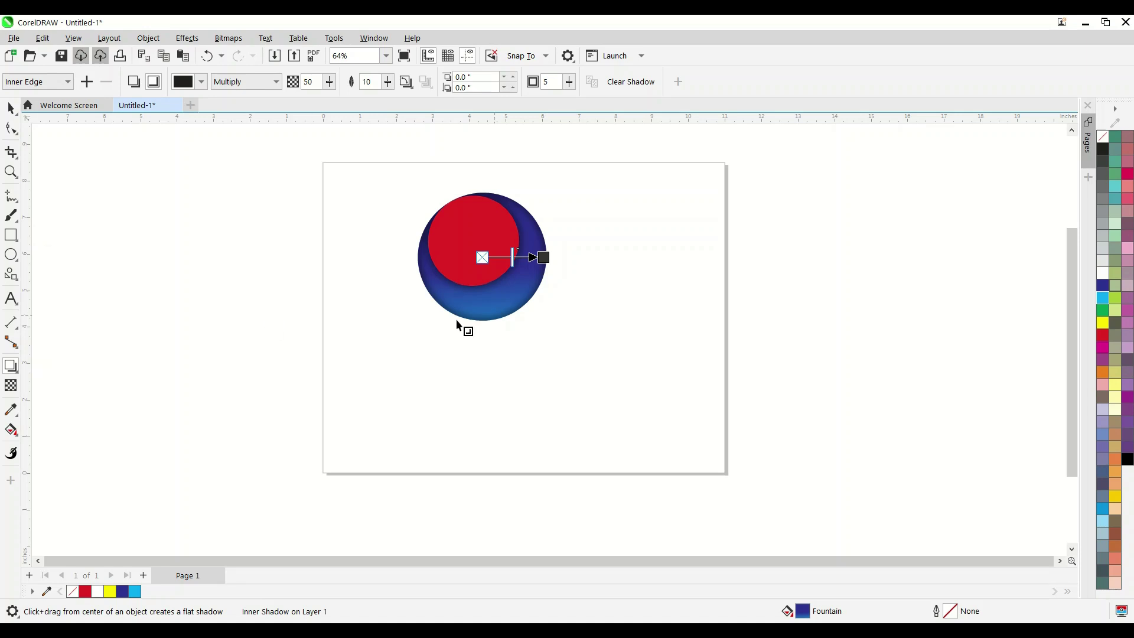
- Add a soft top-edge inner shadow inside the red front circle
click(488, 248)
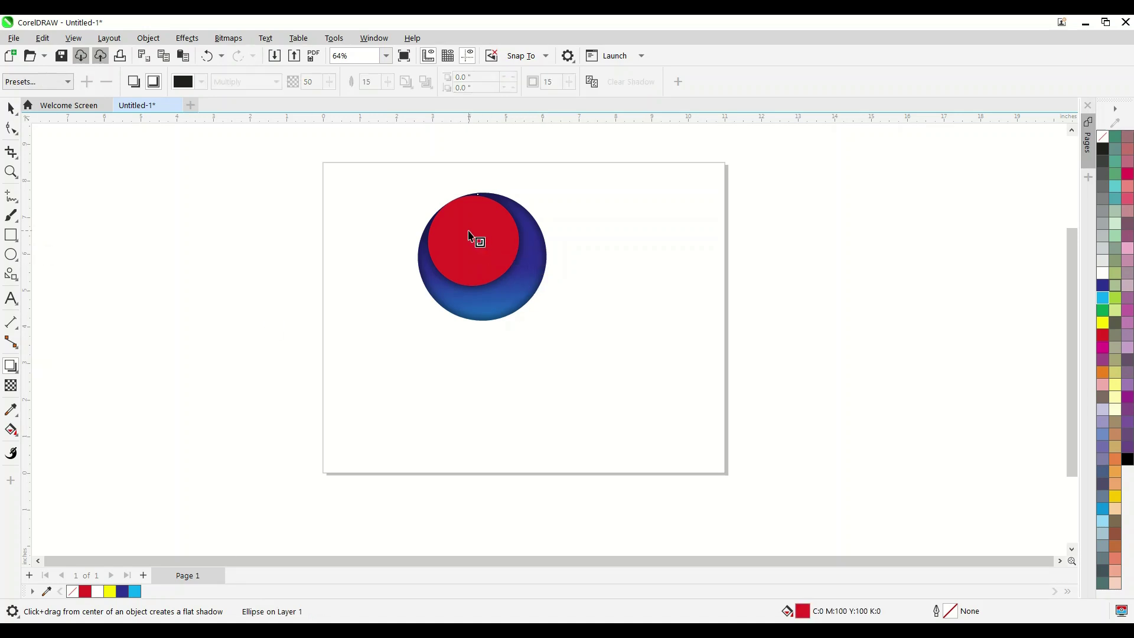
drag(477, 248, 461, 192)
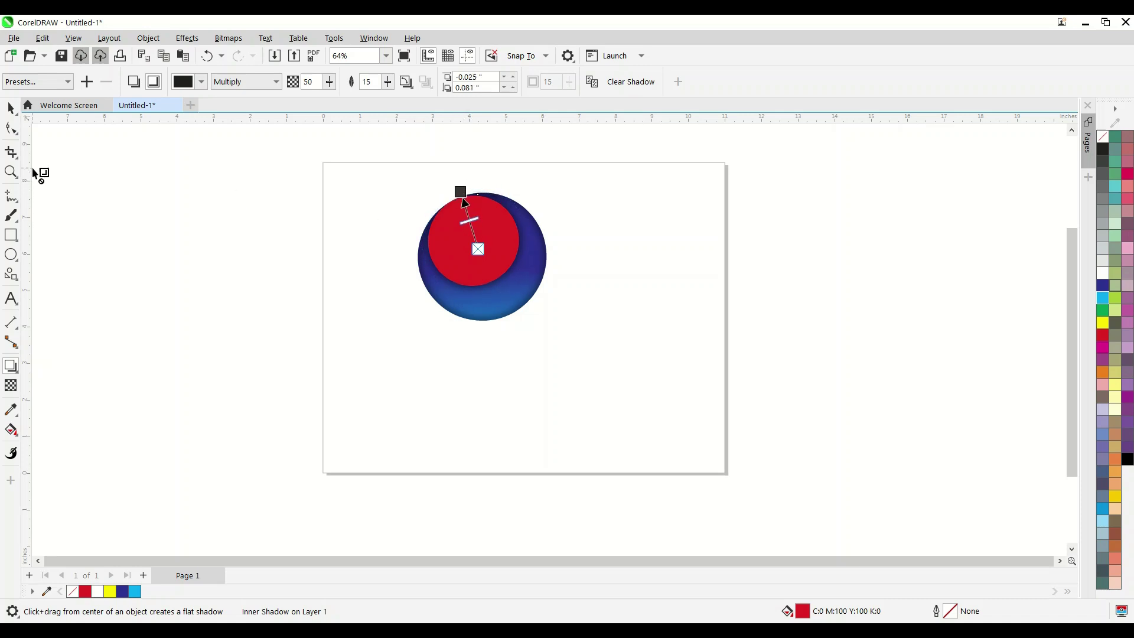
click(11, 108)
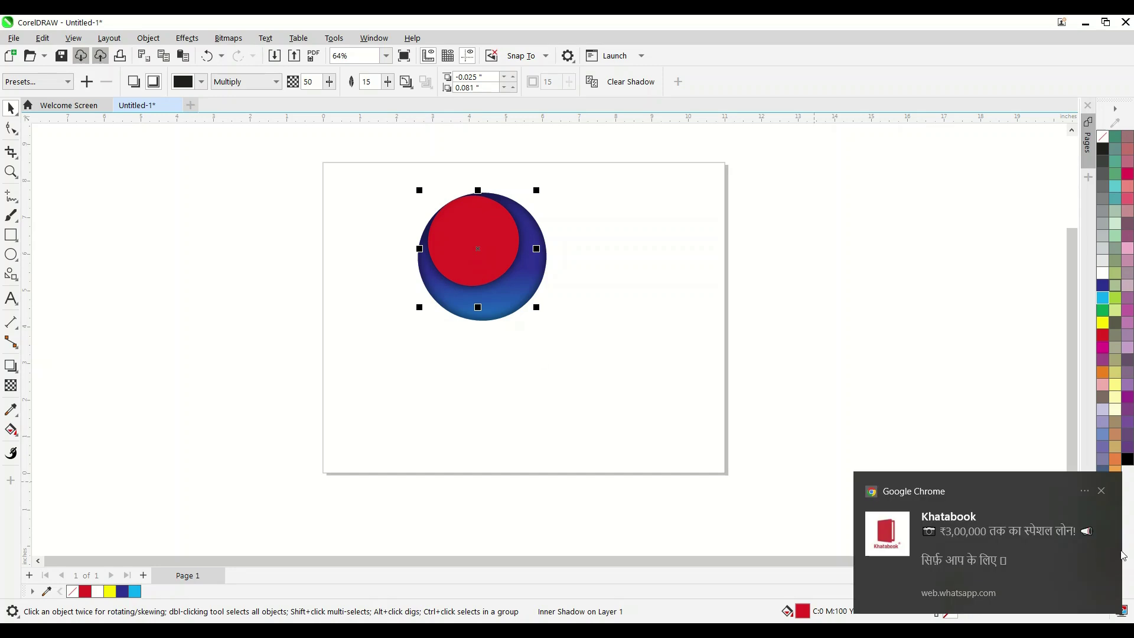
click(1104, 490)
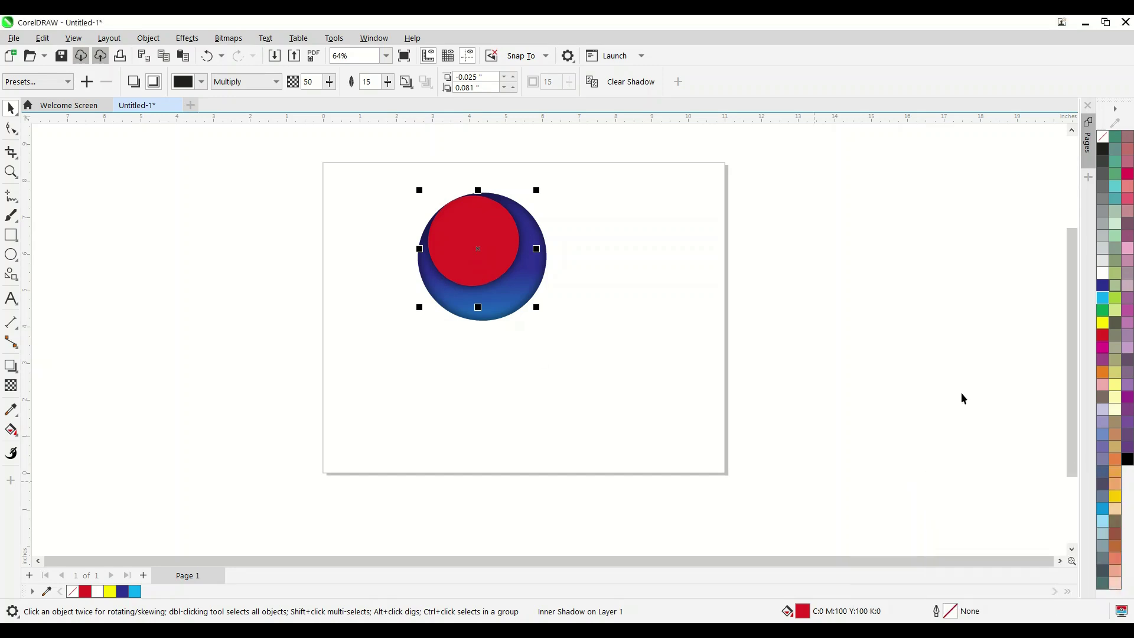
- Give the front circle a top-to-bottom yellow-to-white fountain fill
click(1103, 325)
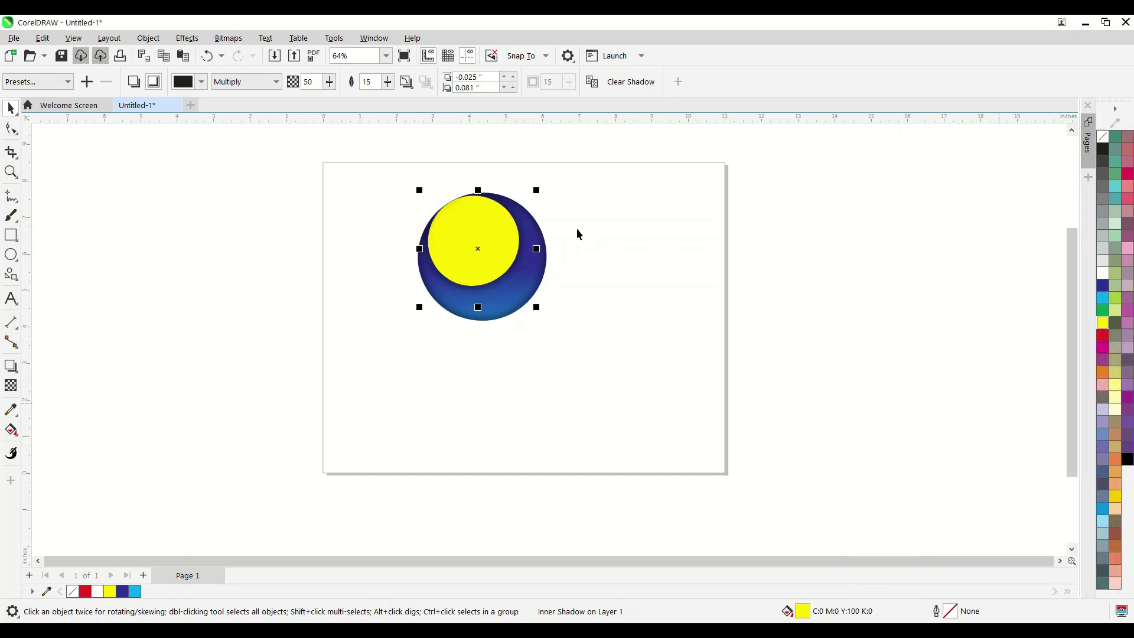
key(g)
drag(467, 221, 476, 299)
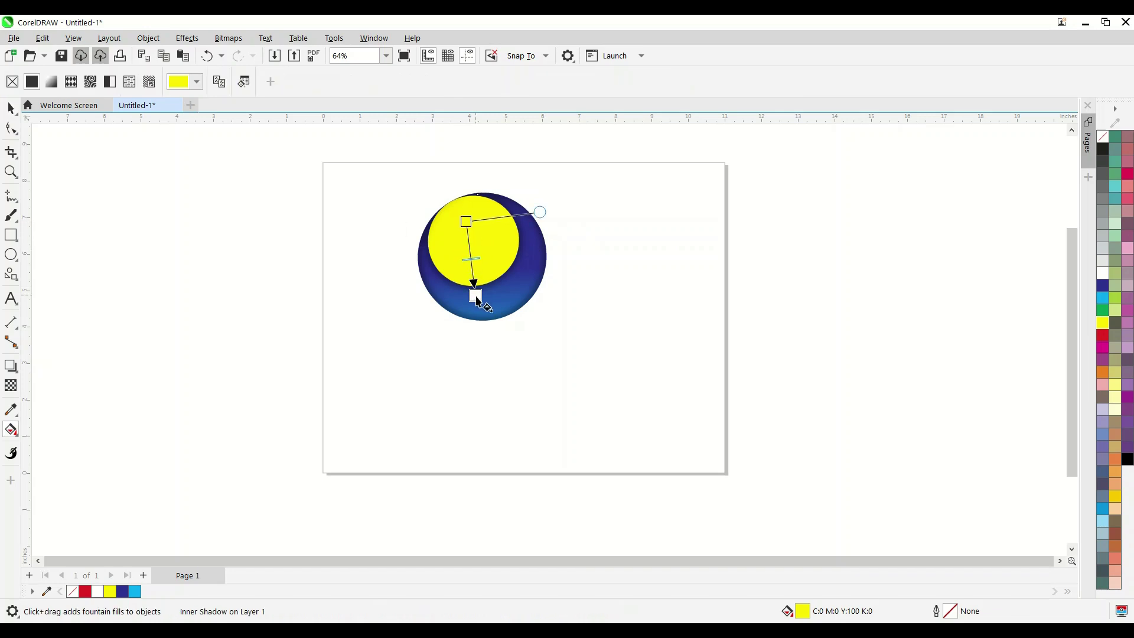
click(11, 108)
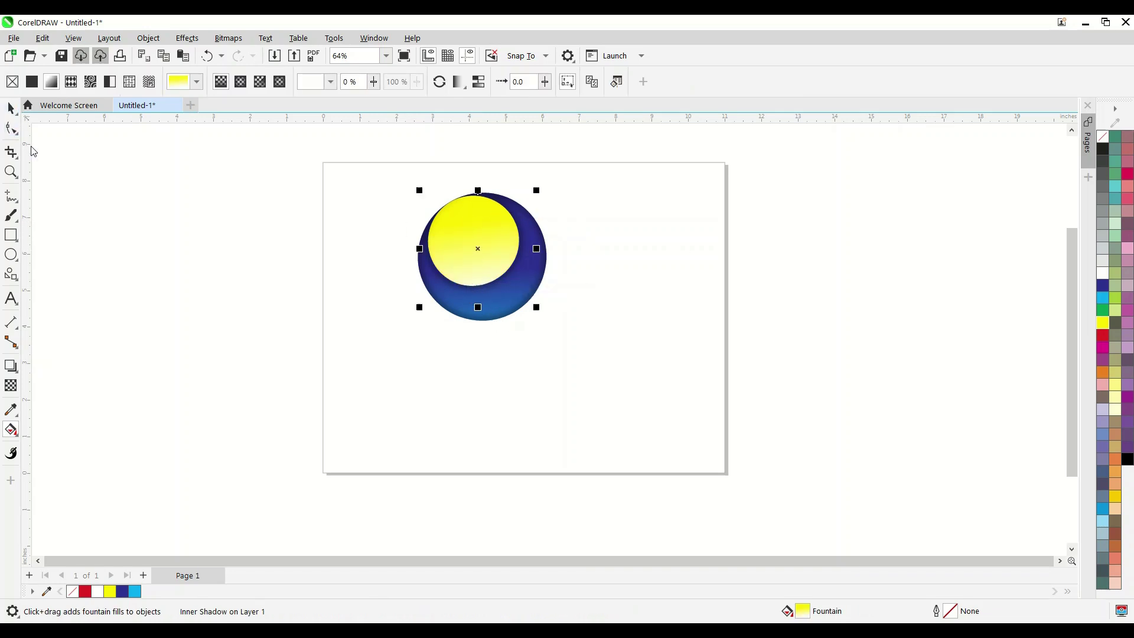
- Turn the back circle red and zoom in and out to check the circle pair
click(530, 346)
click(503, 320)
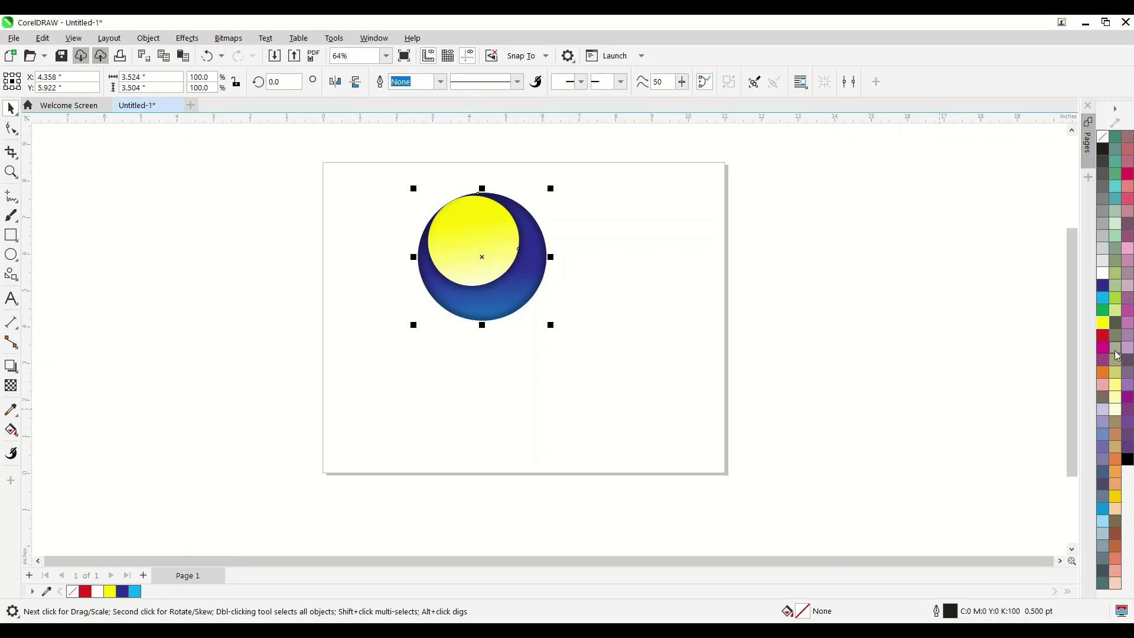
click(1103, 335)
click(811, 329)
scroll(431, 228, up, 2)
scroll(449, 222, down, 3)
scroll(472, 228, up, 4)
scroll(480, 241, down, 2)
click(482, 238)
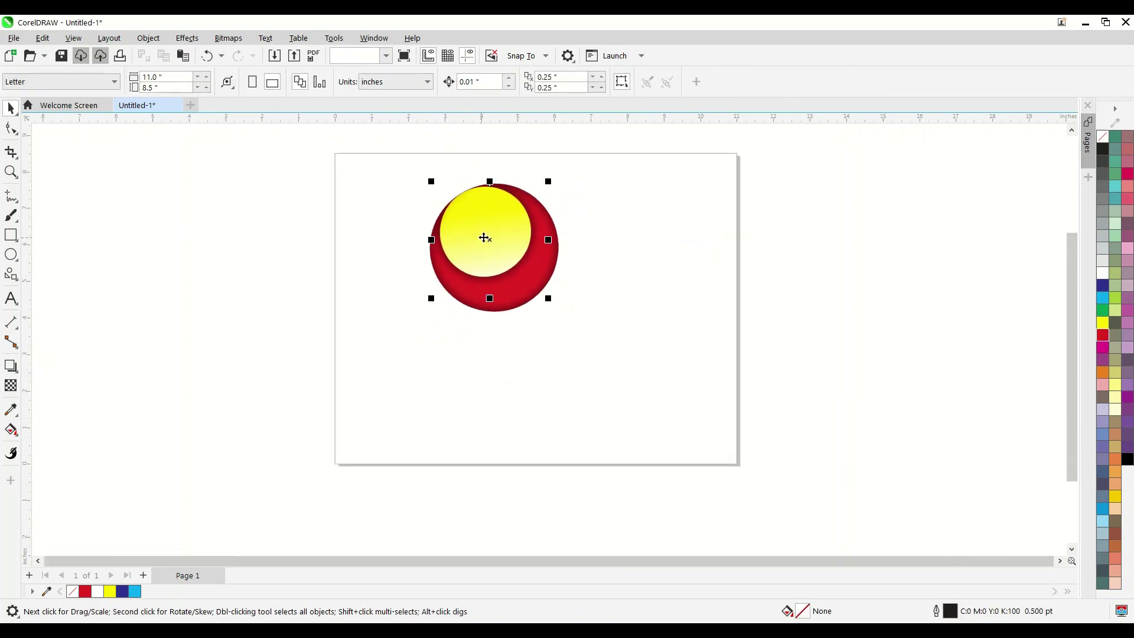
scroll(488, 235, up, 1)
scroll(491, 248, down, 1)
click(654, 382)
- Move the circle pair off the page to the left
click(444, 245)
mouse_move(564, 317)
mouse_down()
mouse_move(565, 338)
mouse_move(531, 267)
mouse_move(542, 228)
mouse_up()
drag(711, 355, 452, 161)
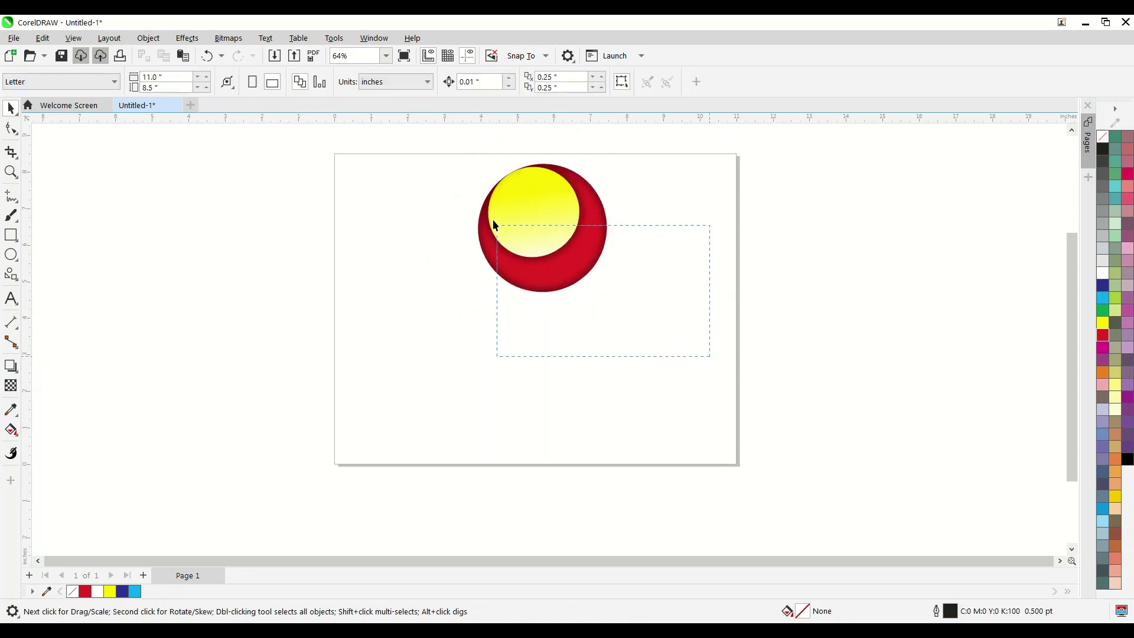
click(638, 543)
scroll(589, 348, down, 1)
scroll(553, 354, down, 1)
drag(438, 191, 681, 377)
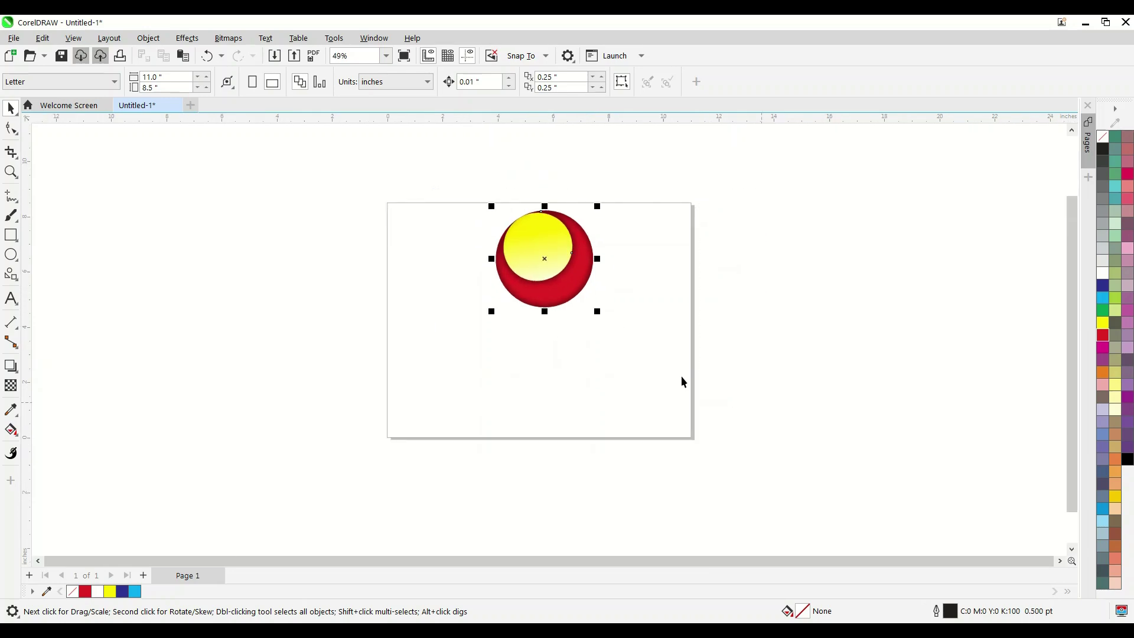
drag(558, 276, 332, 251)
click(545, 299)
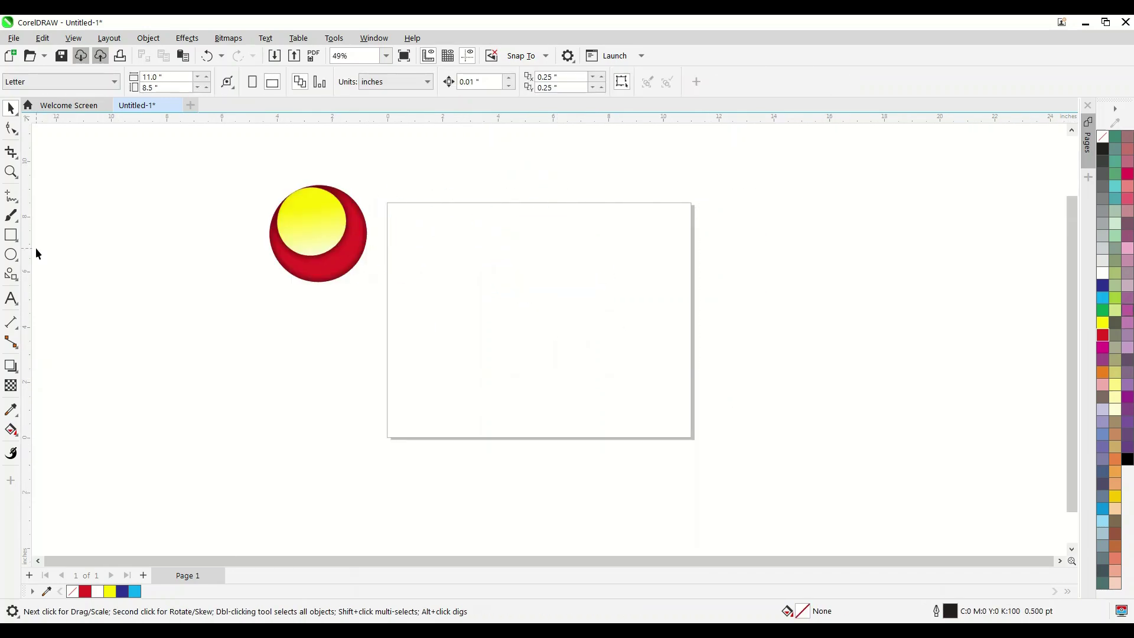
- Add a pale yellow rectangle covering the whole page and select it
double_click(12, 236)
click(11, 108)
click(564, 324)
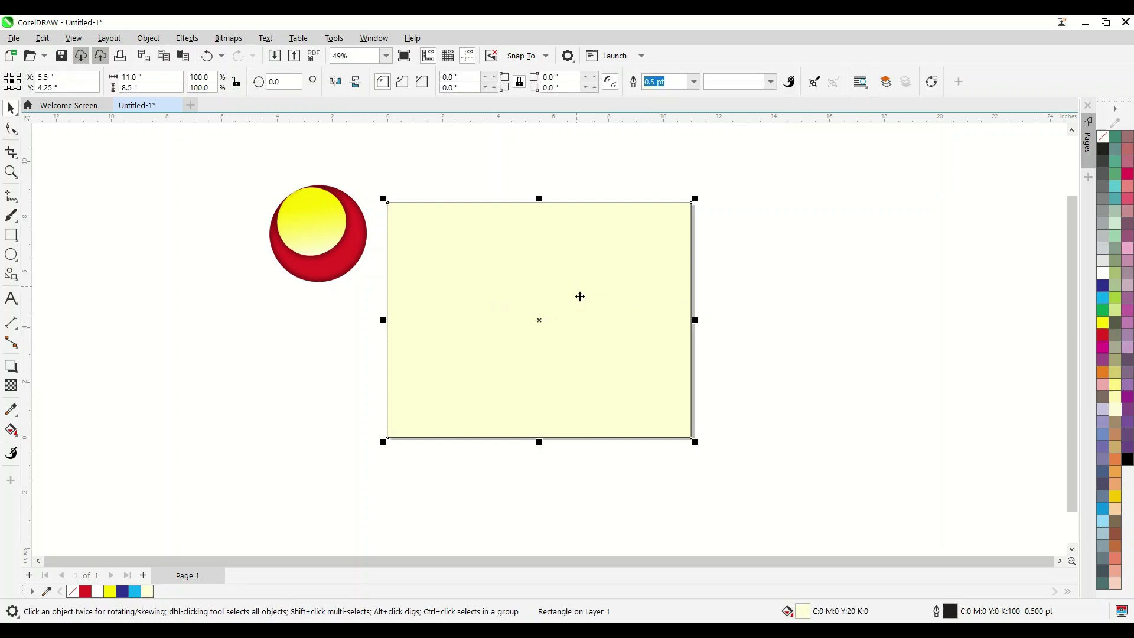
- Apply an inward contour to the page rectangle and break it into separate rectangles with Ctrl+K
click(19, 378)
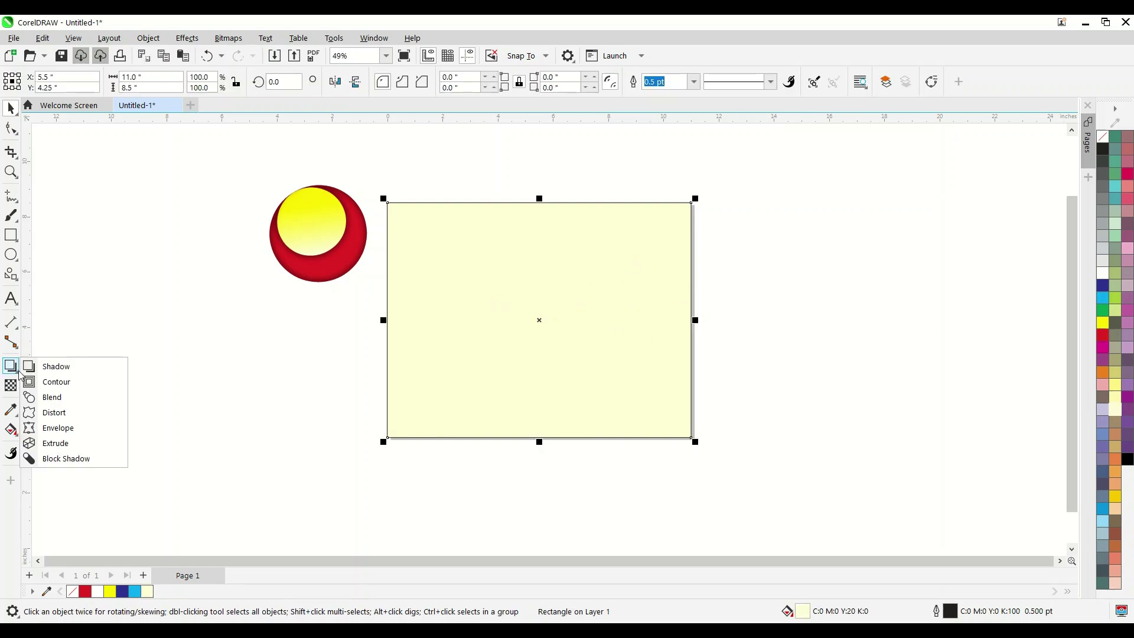
click(35, 380)
drag(413, 222, 393, 214)
click(13, 112)
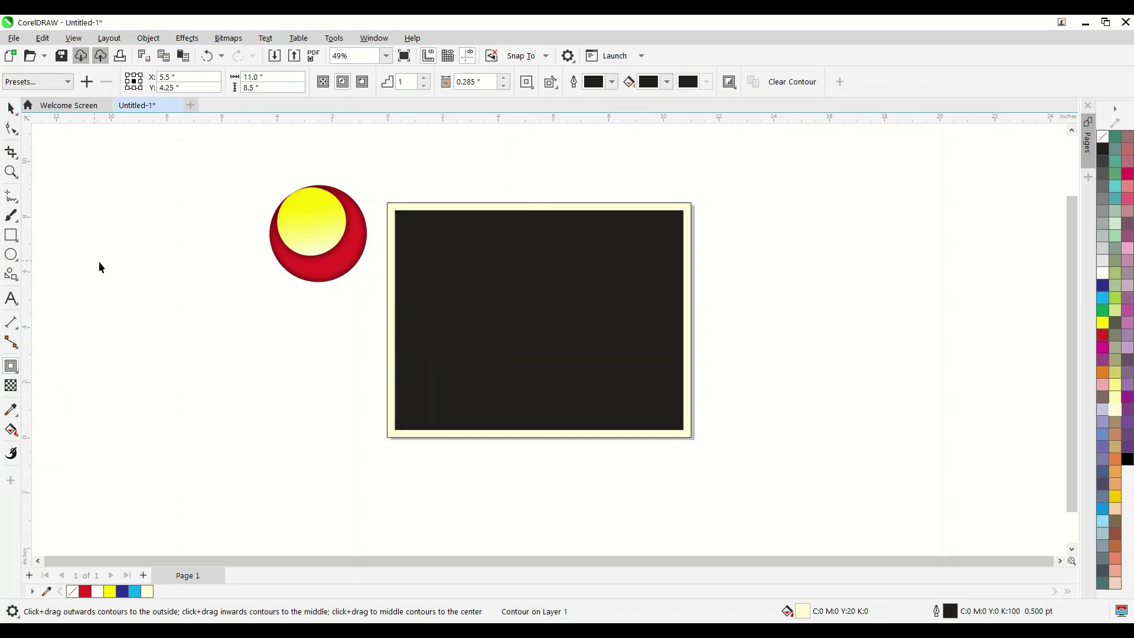
click(537, 338)
key(ctrl+k)
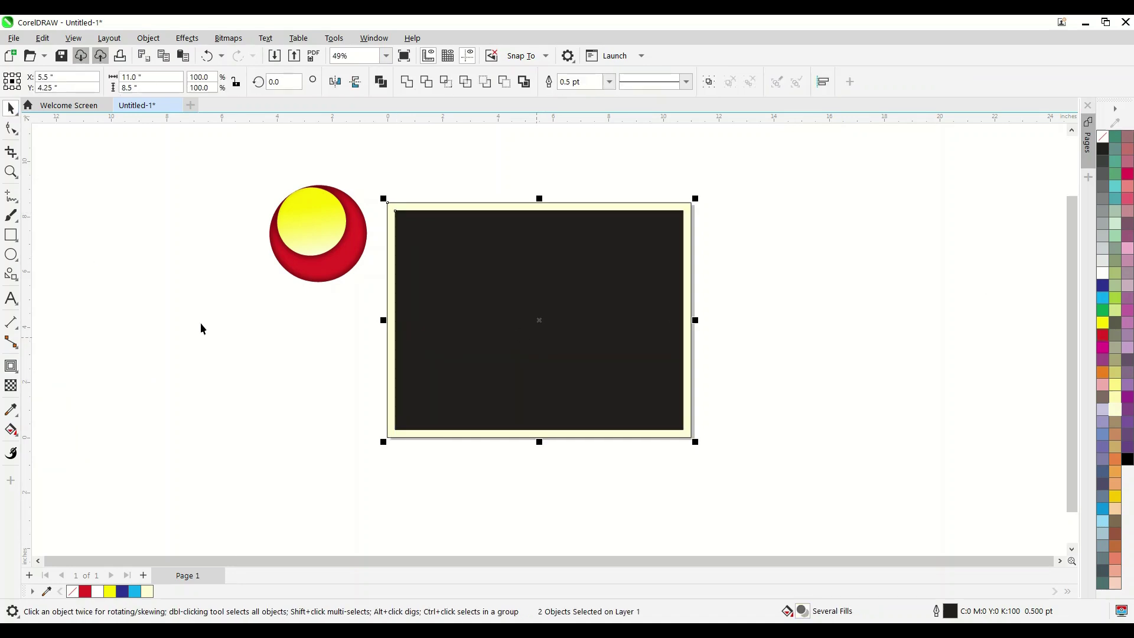
- Fill the outer rectangle red and the inner one light blue, then move the circles onto the top edge
click(201, 329)
click(423, 436)
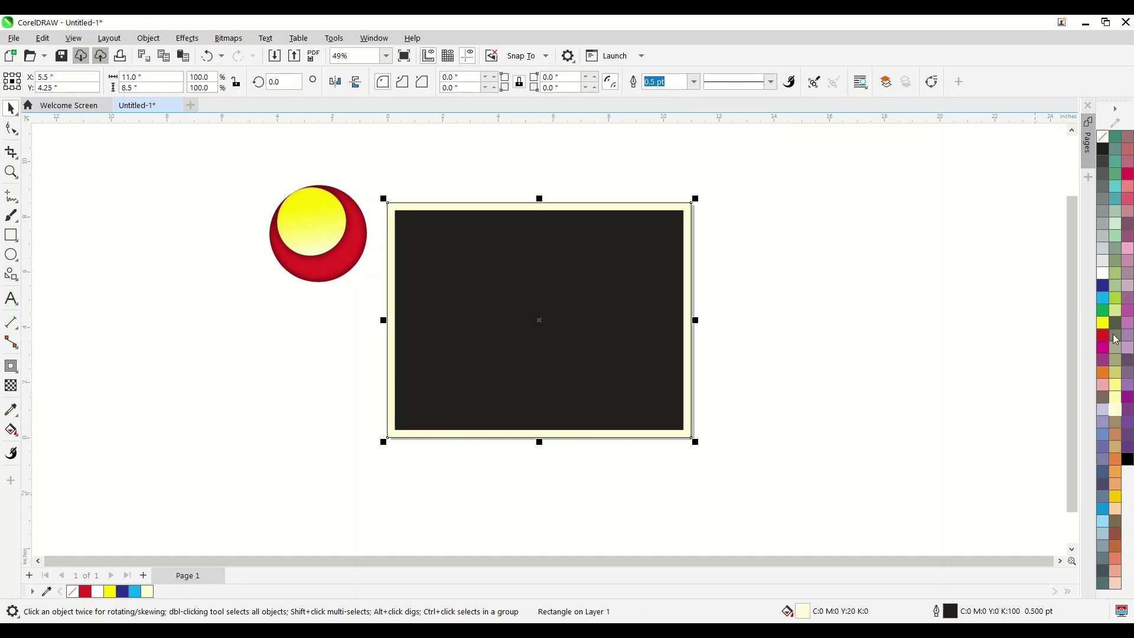
click(1105, 335)
click(536, 319)
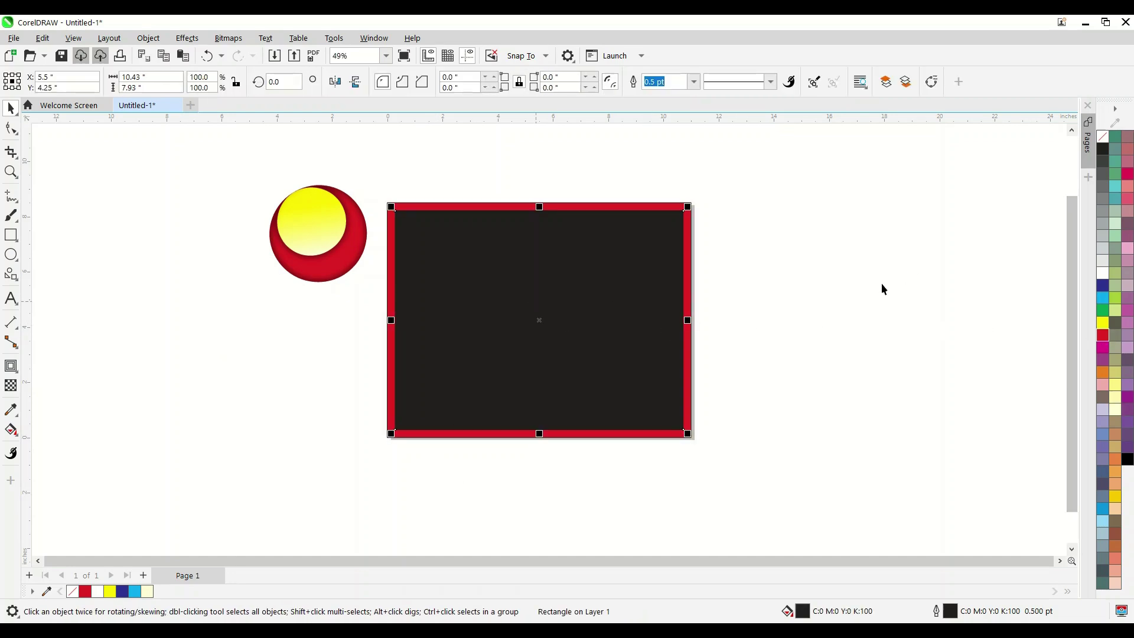
click(1105, 527)
click(884, 329)
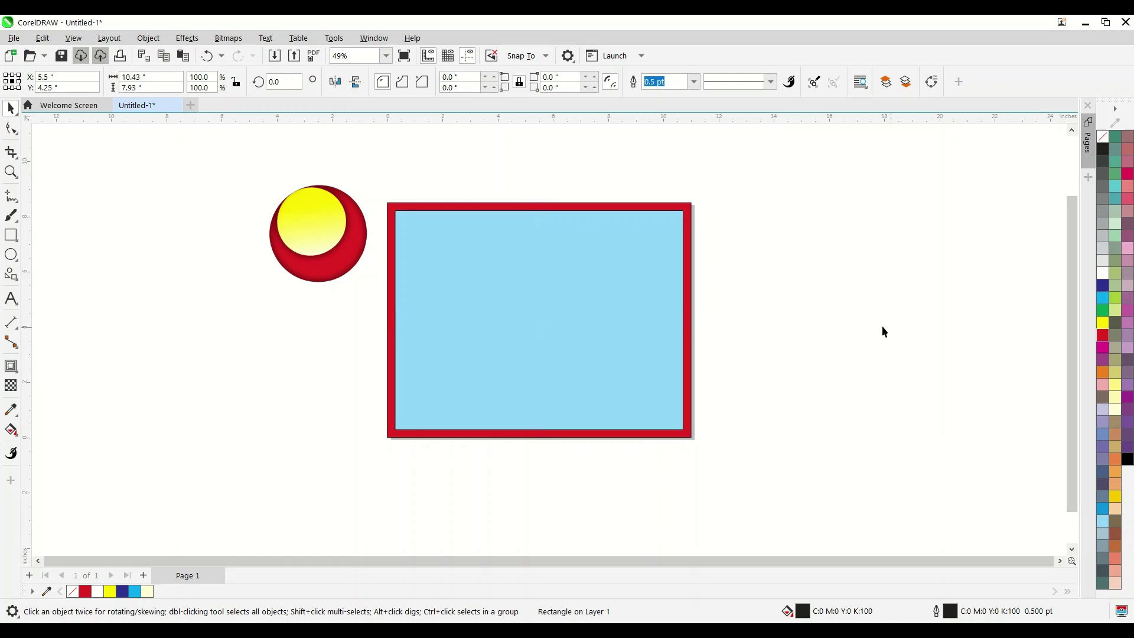
drag(211, 177, 381, 284)
mouse_move(322, 248)
mouse_down()
mouse_move(528, 297)
mouse_move(524, 240)
mouse_up()
- Paste the 'Flex Board Print' heading into the blue panel and centre-align it
click(640, 260)
mouse_move(296, 319)
mouse_down()
mouse_move(686, 421)
mouse_move(857, 435)
mouse_up()
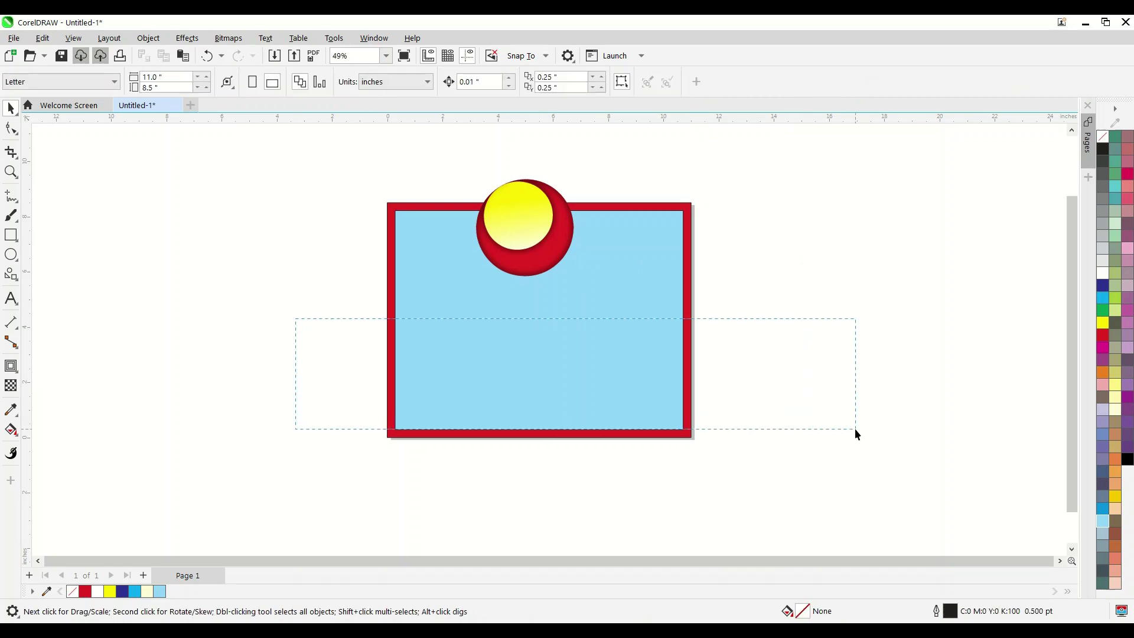
key(ctrl+v)
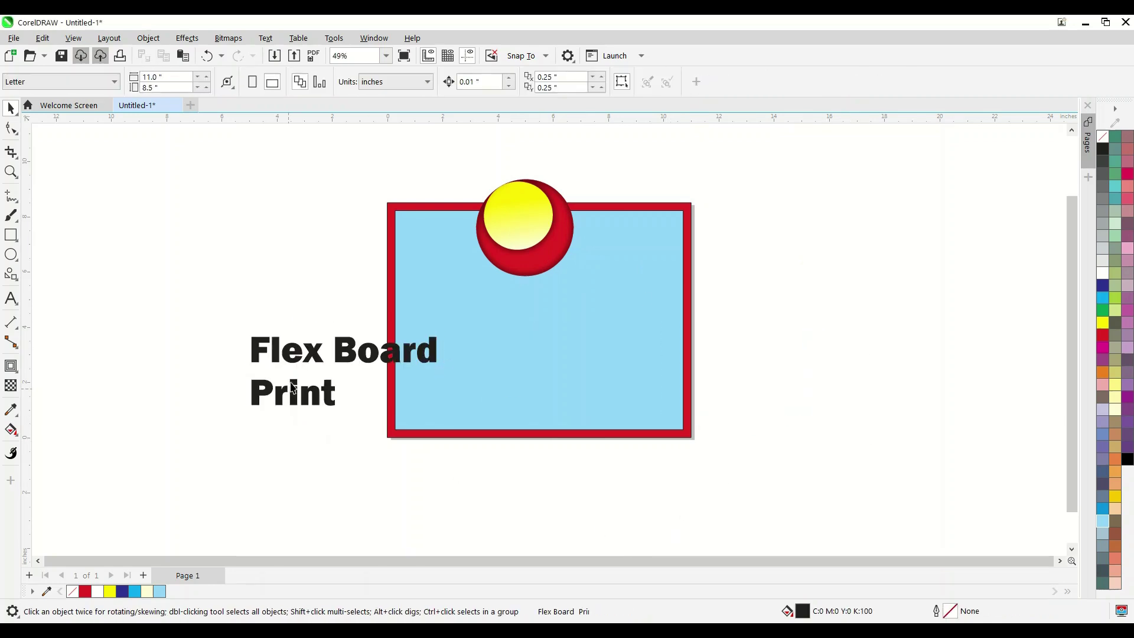
mouse_move(317, 400)
mouse_down()
mouse_move(462, 404)
mouse_move(518, 372)
mouse_up()
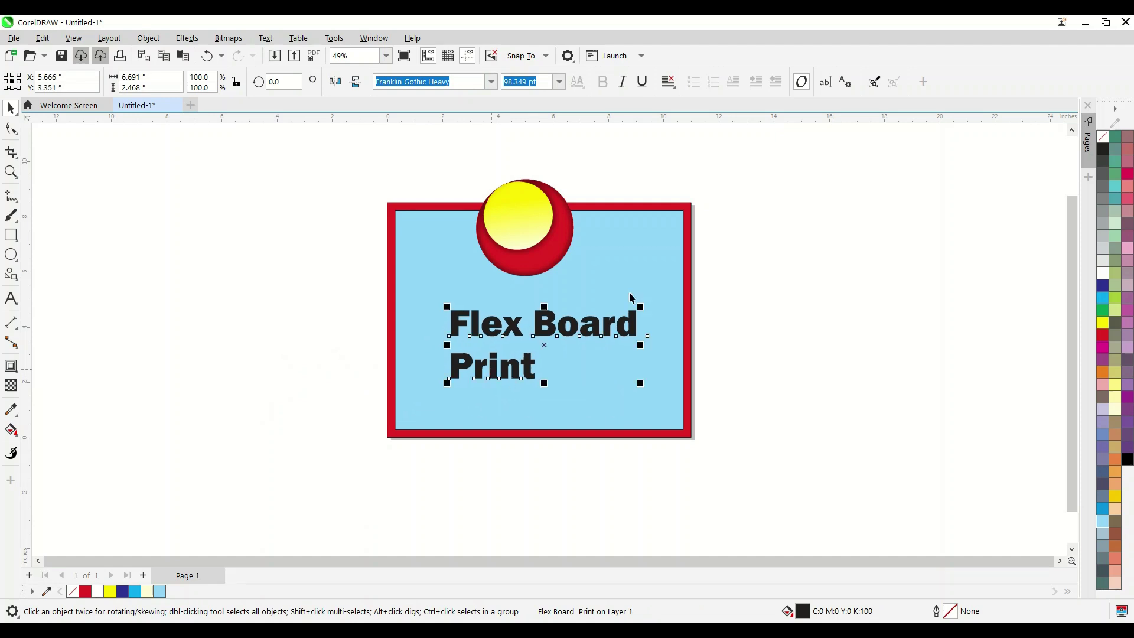
click(676, 89)
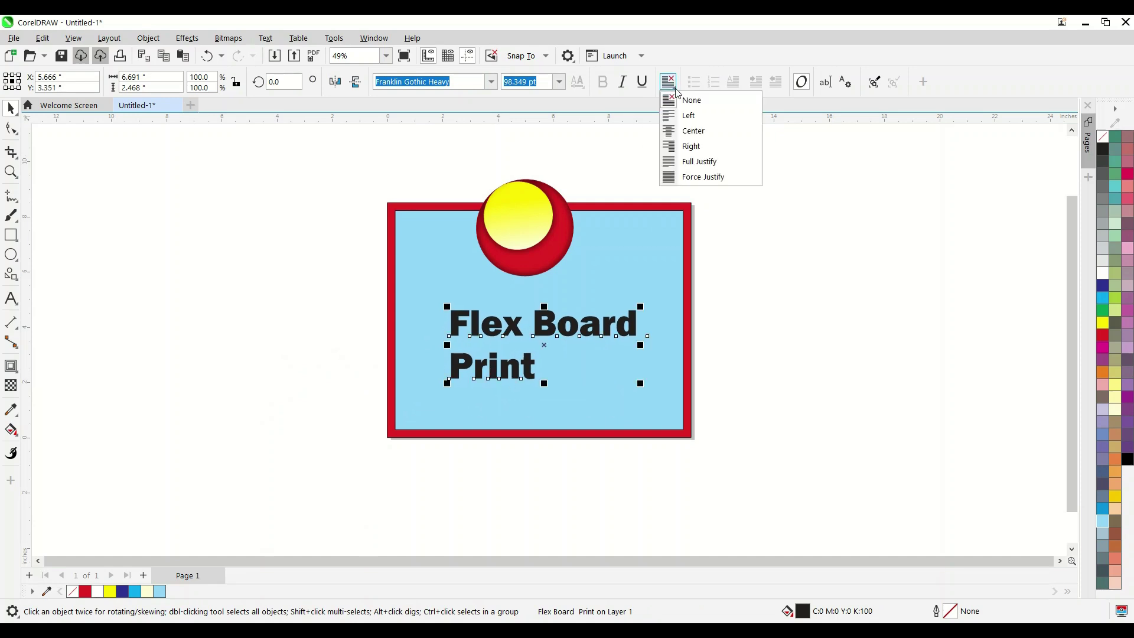
click(693, 127)
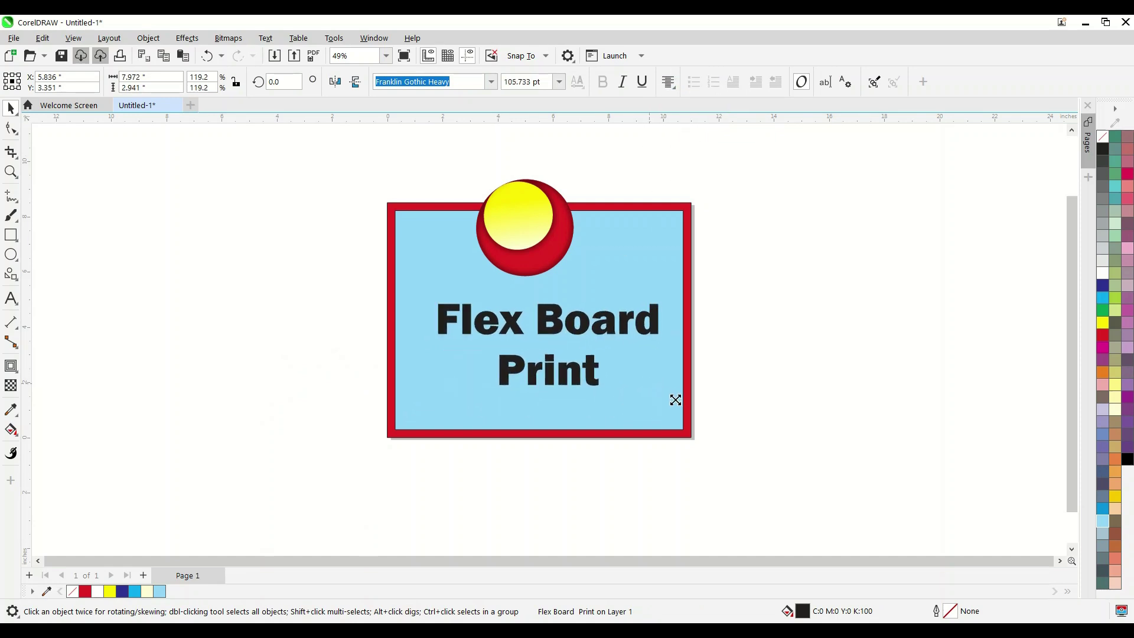
- Enlarge and position the heading, colour it dark blue, and select the whole board
drag(648, 384, 680, 395)
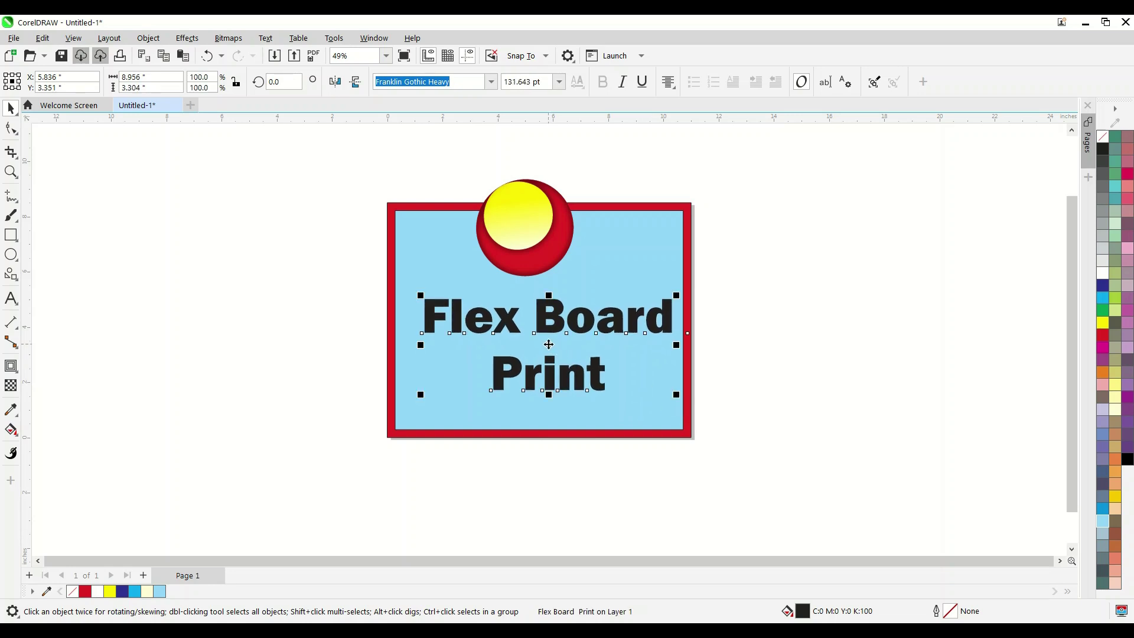
drag(549, 344, 539, 348)
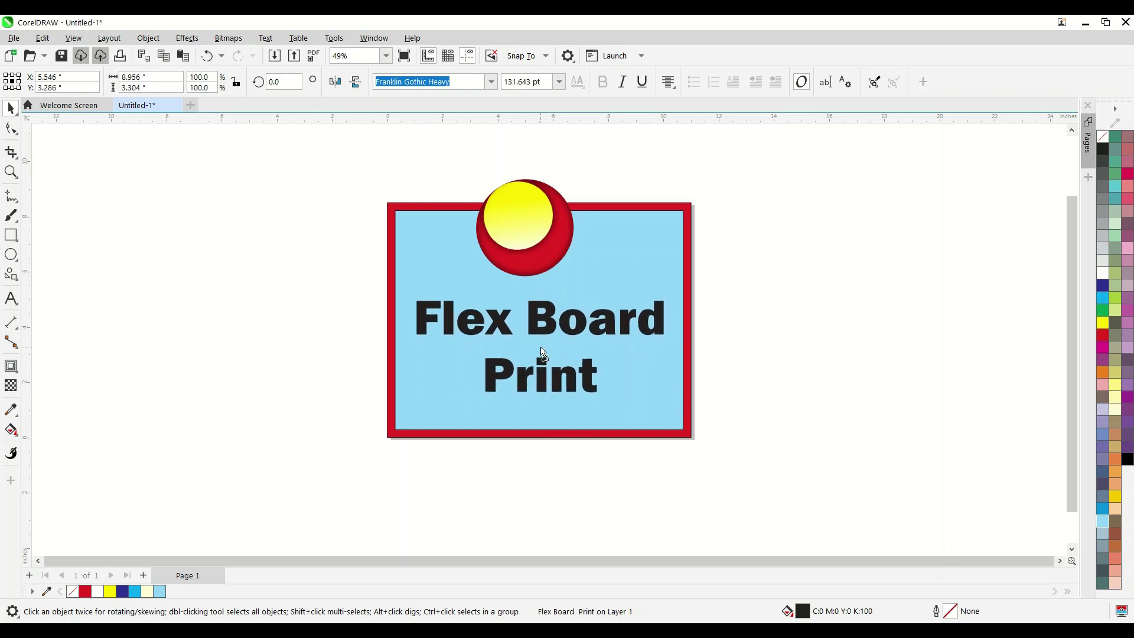
click(1105, 287)
scroll(486, 286, down, 2)
click(352, 215)
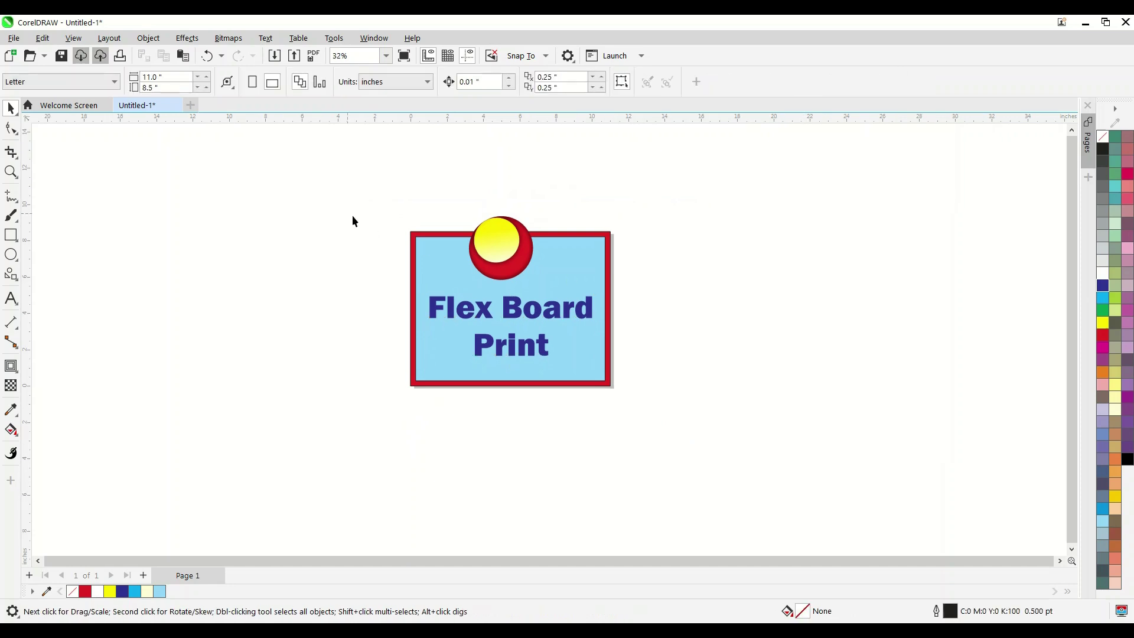
scroll(276, 276, down, 1)
key(ctrl+a)
- Duplicate the board to the right three times and briefly edit the second board's text
mouse_move(512, 324)
mouse_down()
mouse_move(693, 343)
mouse_move(679, 341)
mouse_up()
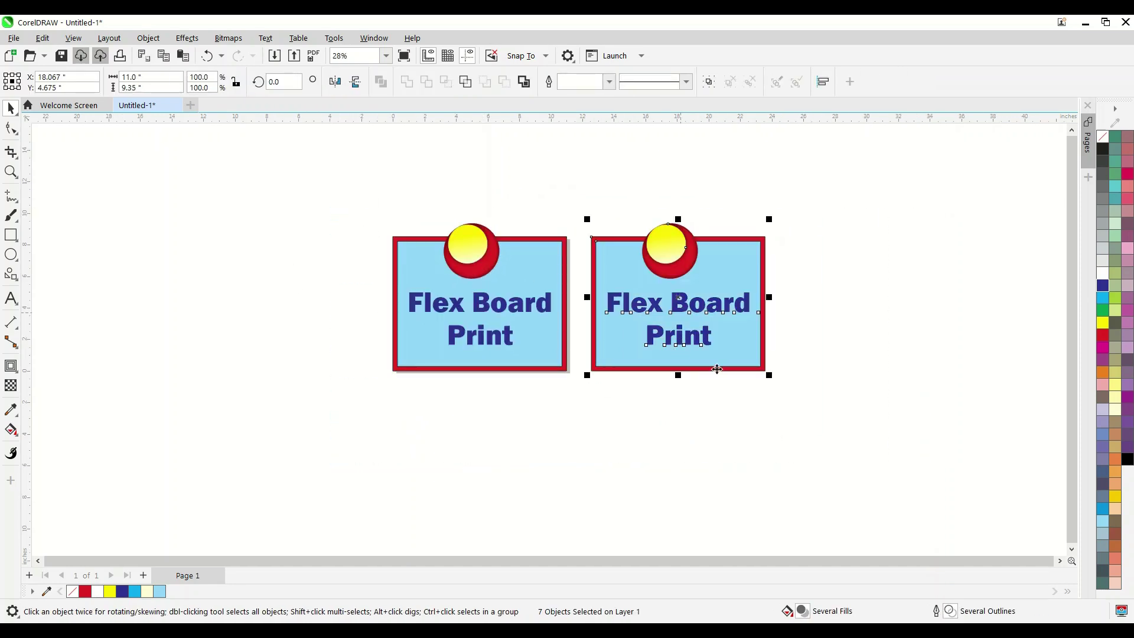
key(ctrl+r)
key(ctrl+r)
scroll(477, 336, down, 1)
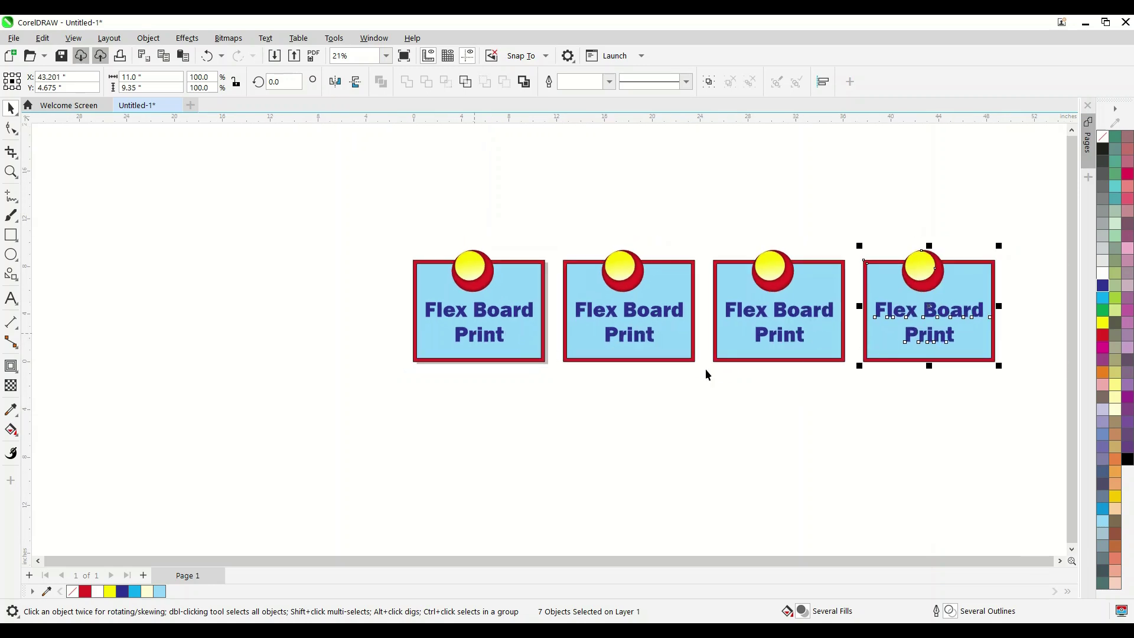
double_click(642, 319)
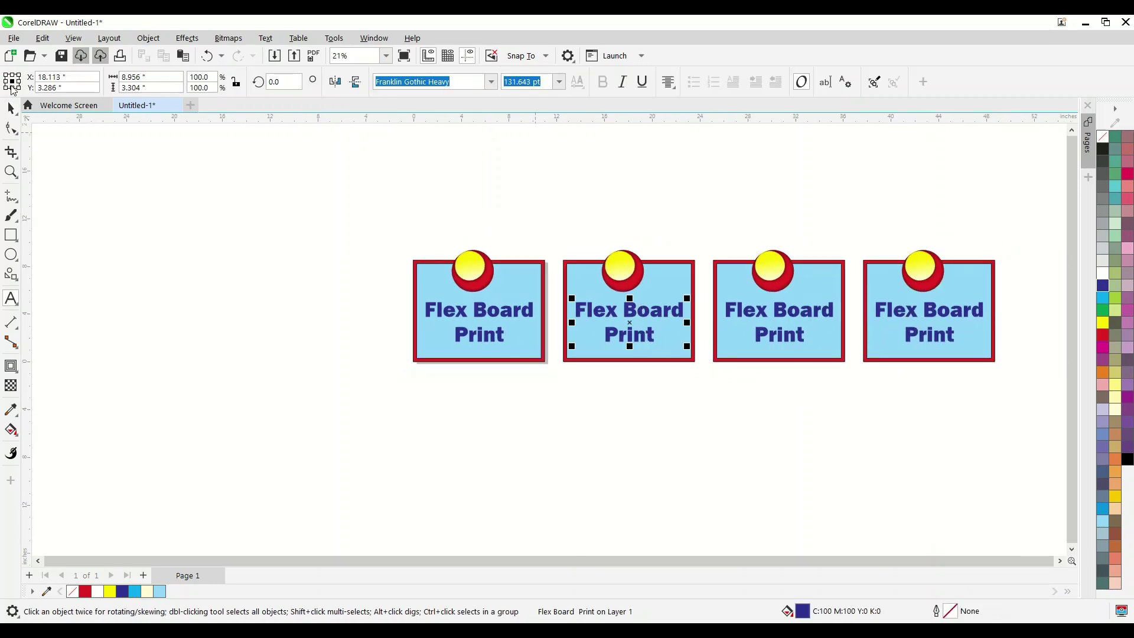
click(576, 221)
- Delete the duplicate boards, fit the original in view, and add a blank Page 2
drag(555, 227, 1057, 446)
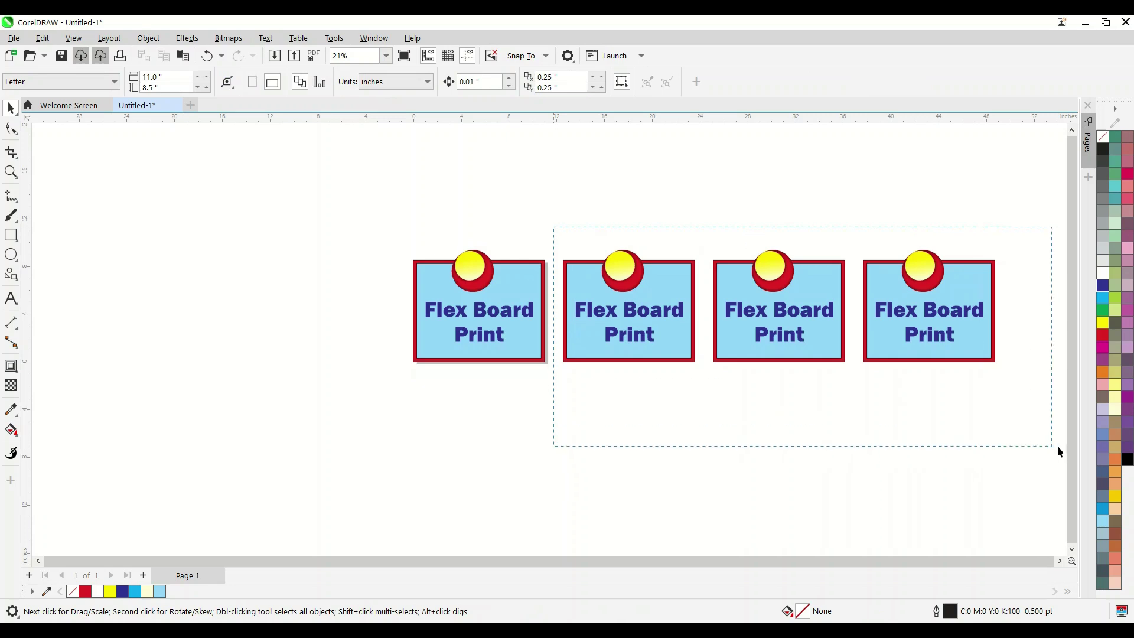
key(Delete)
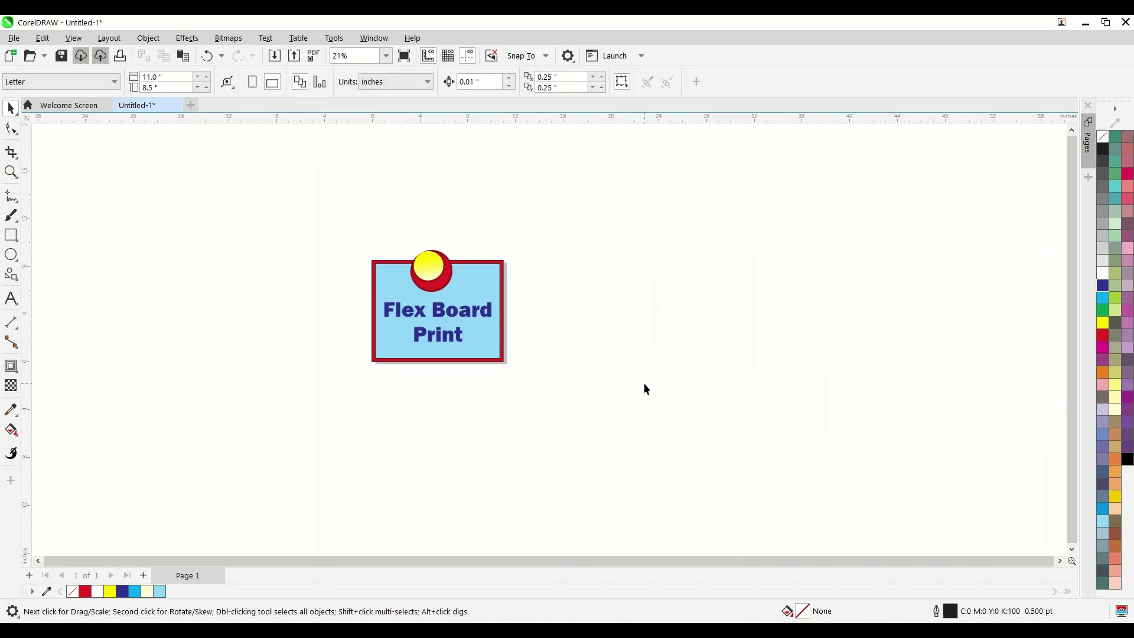
key(F4)
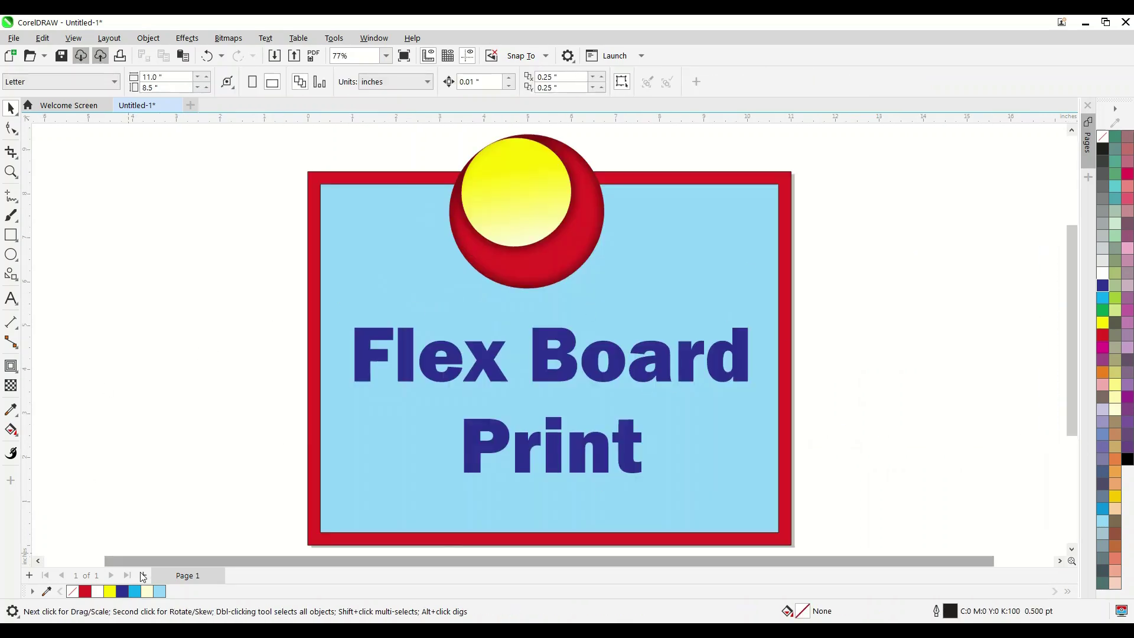
click(143, 575)
- Draw a rectangle on Page 2, move it up and left, and fill it red
scroll(465, 225, down, 1)
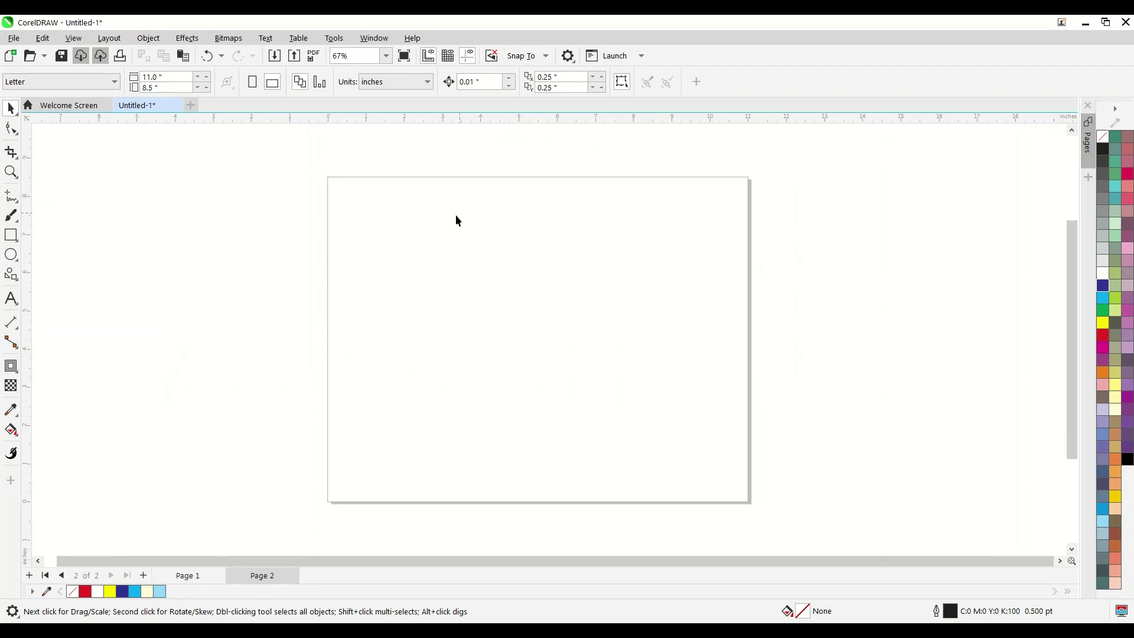
click(15, 240)
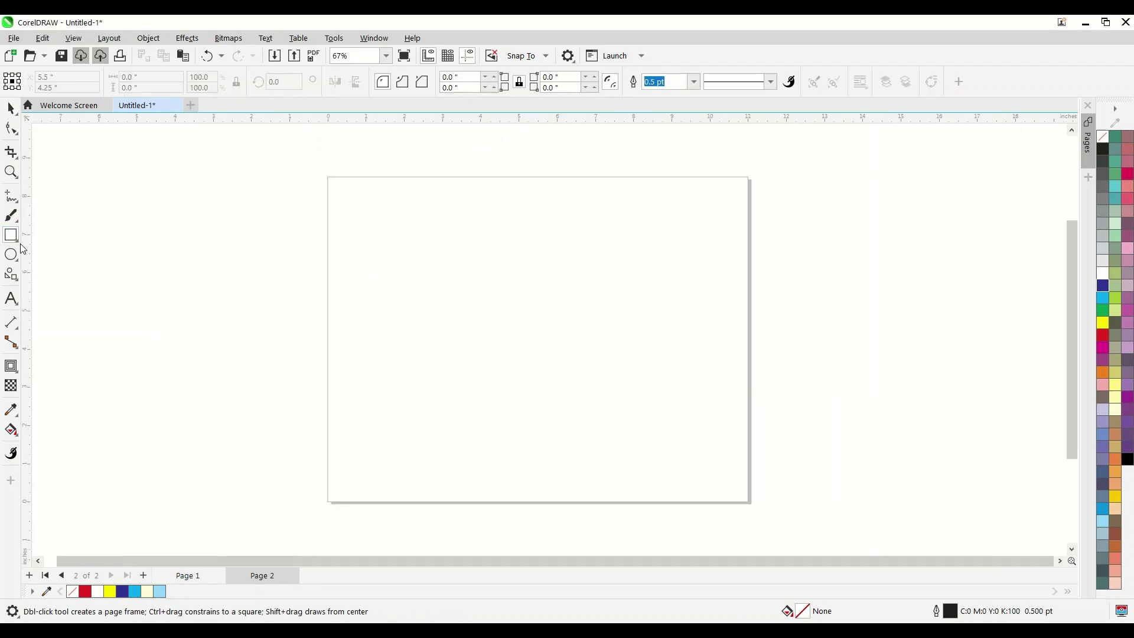
click(33, 239)
drag(428, 221, 622, 394)
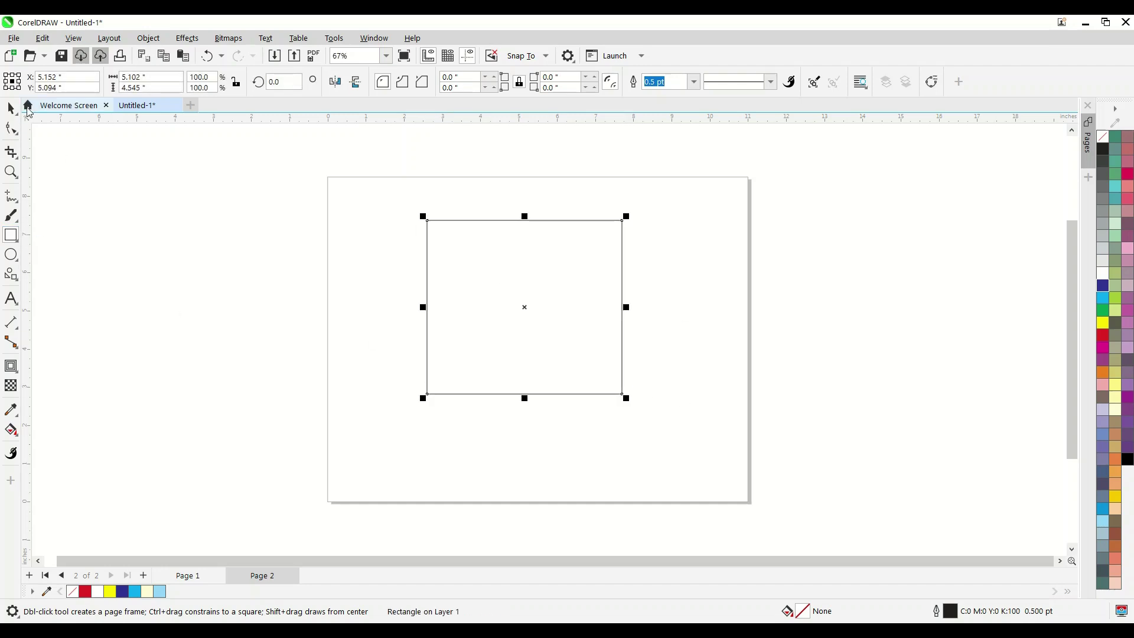
click(11, 109)
drag(515, 335, 500, 314)
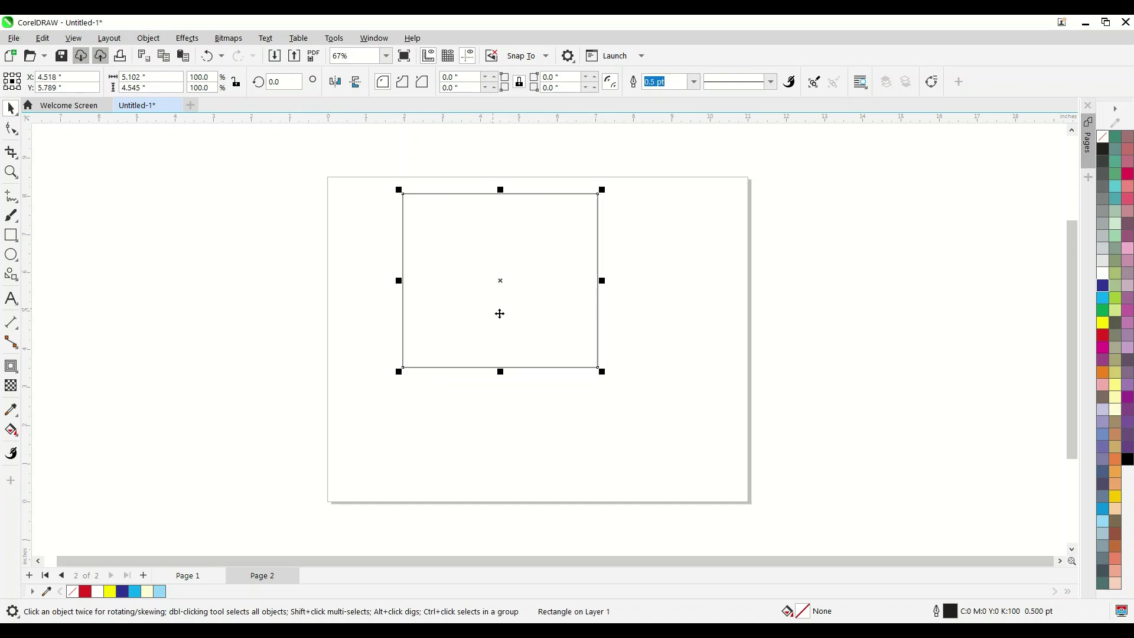
click(1103, 335)
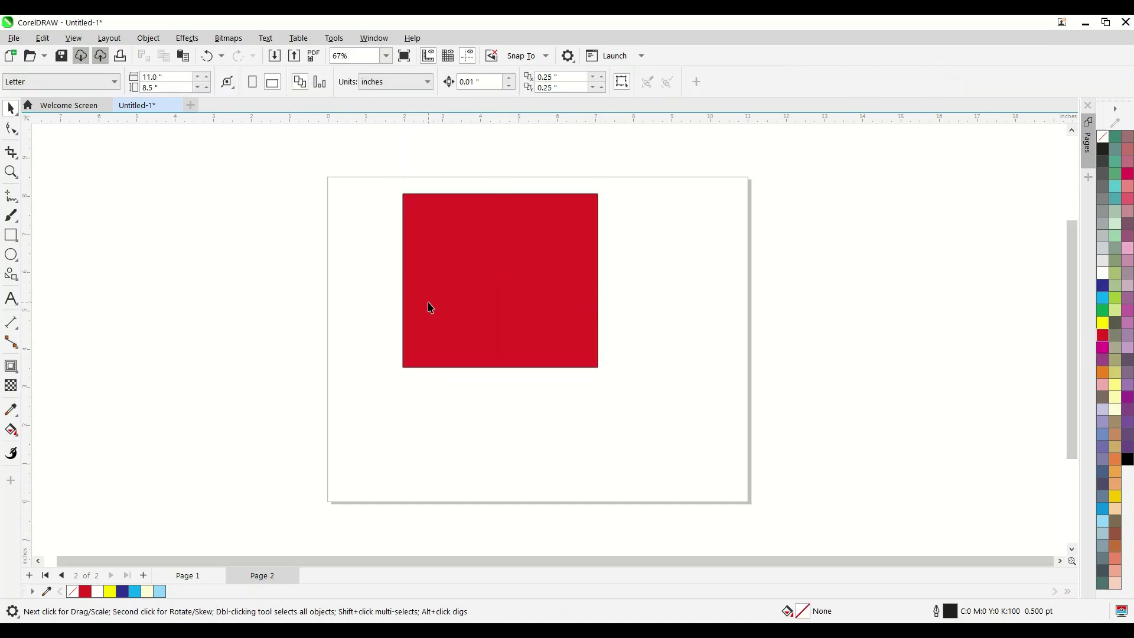
click(851, 254)
click(443, 272)
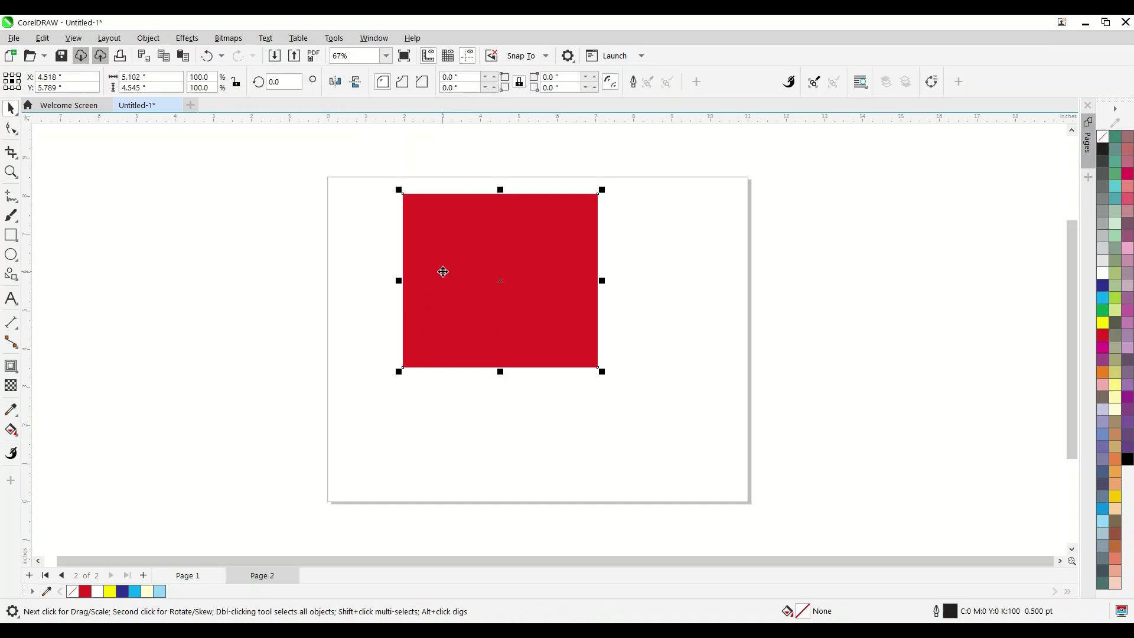
- Give the red square a wide, slanted variable-width outline extending toward its lower left
click(14, 454)
click(407, 369)
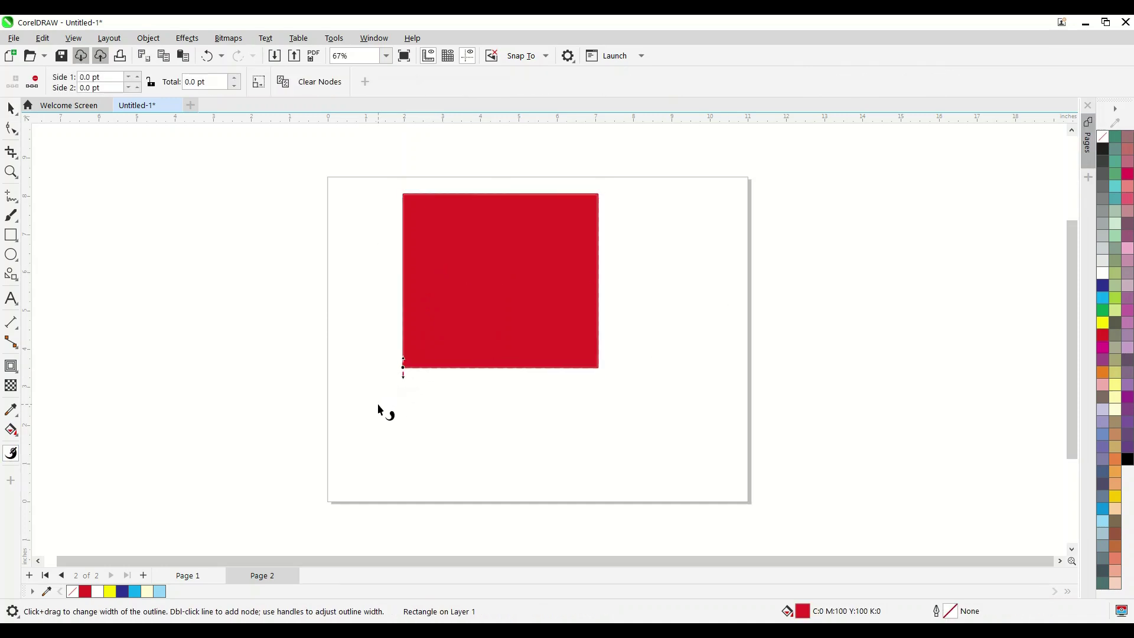
drag(401, 382, 369, 426)
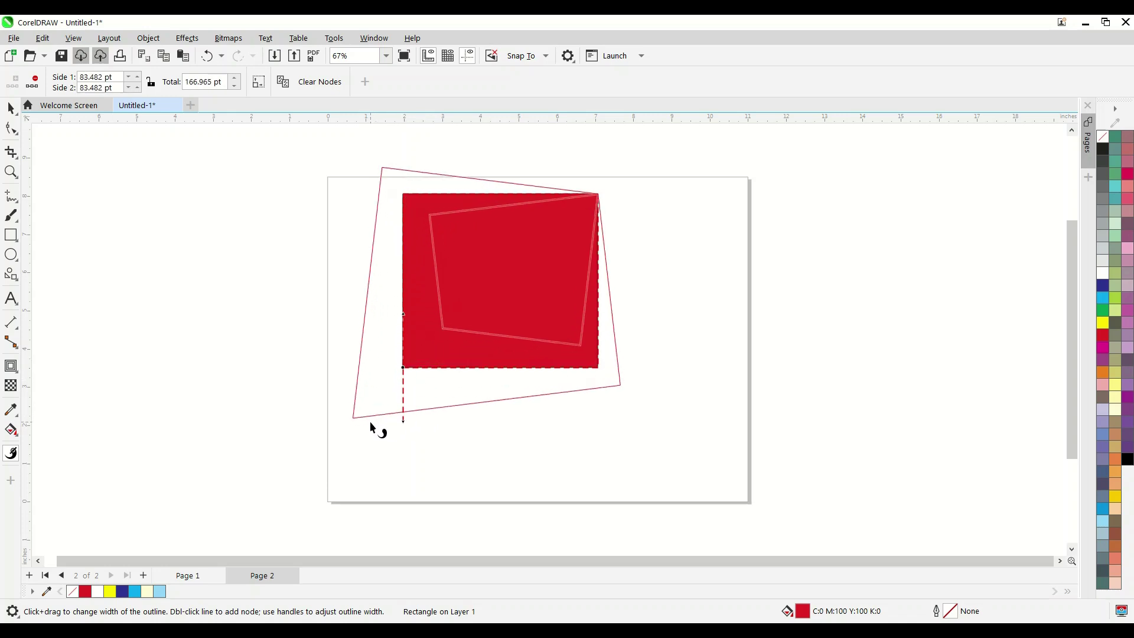
drag(367, 424, 410, 404)
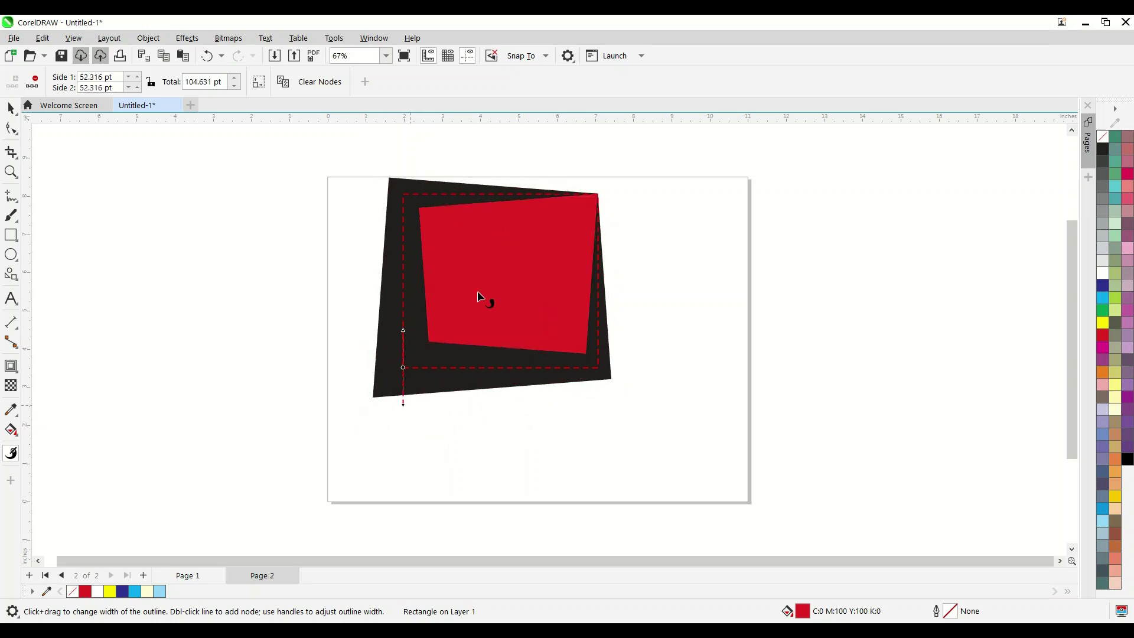
click(10, 108)
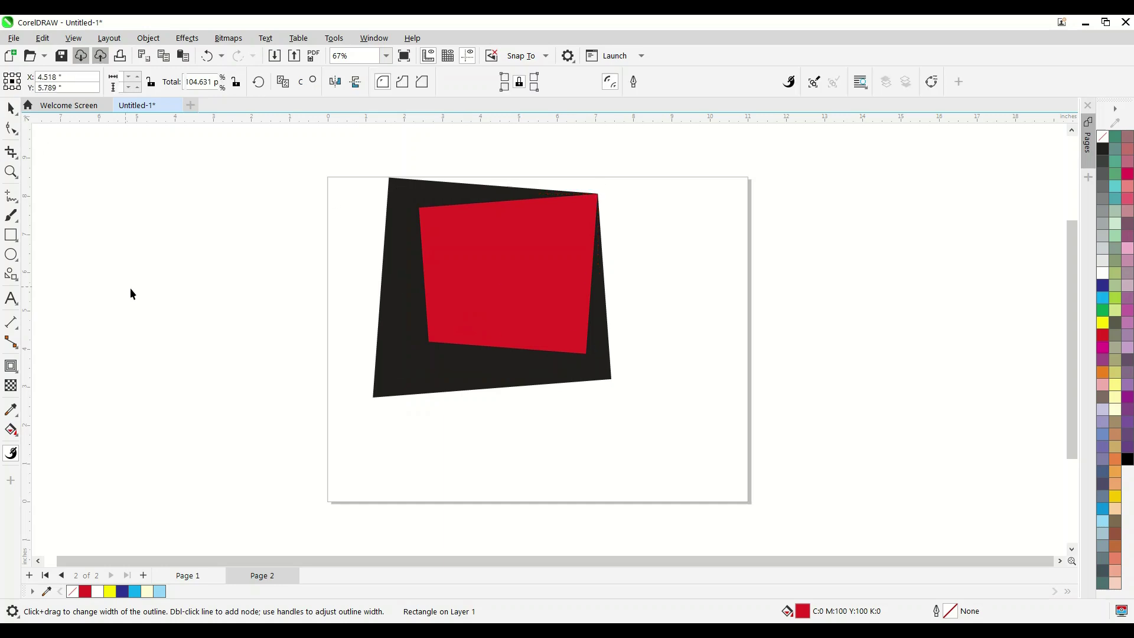
- Recolour the black backing shape behind the square dark blue
click(490, 300)
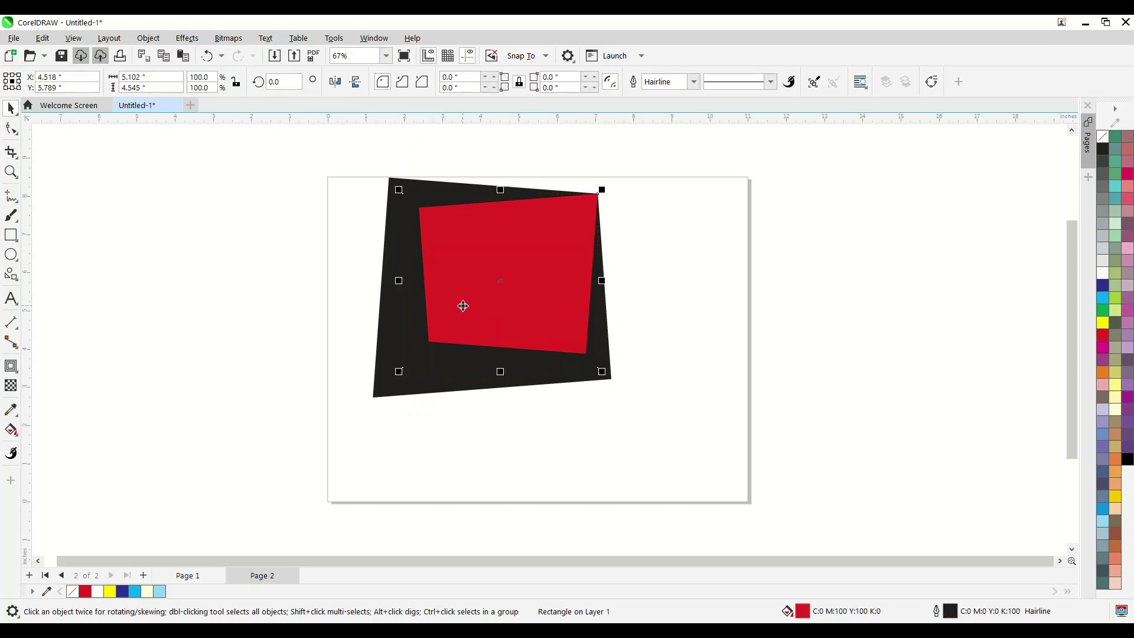
alt+click(463, 306)
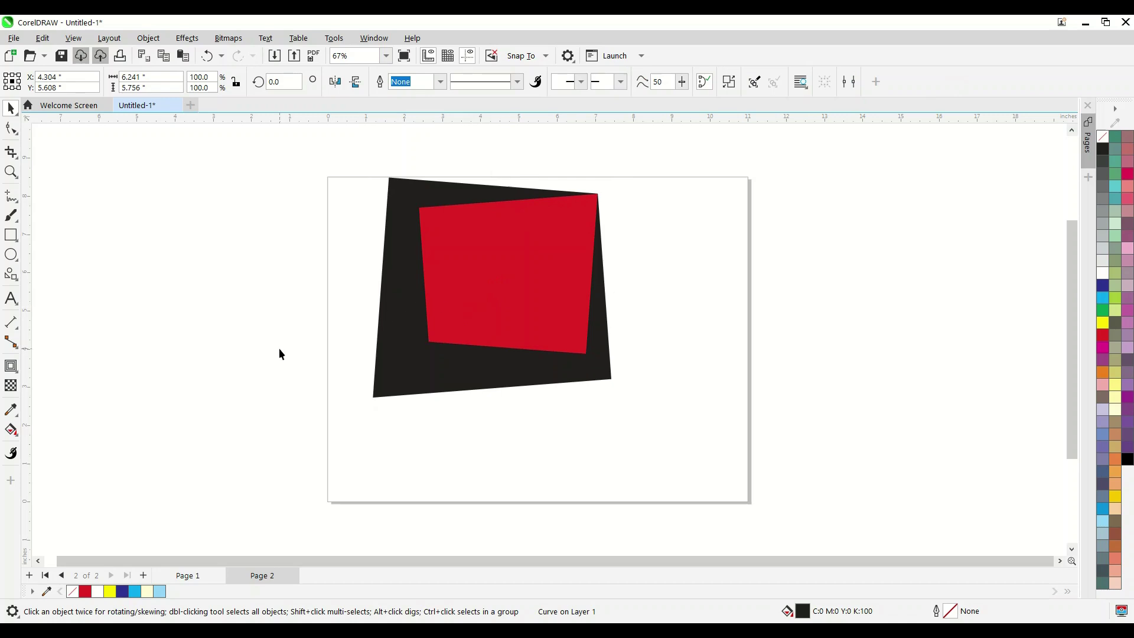
click(396, 378)
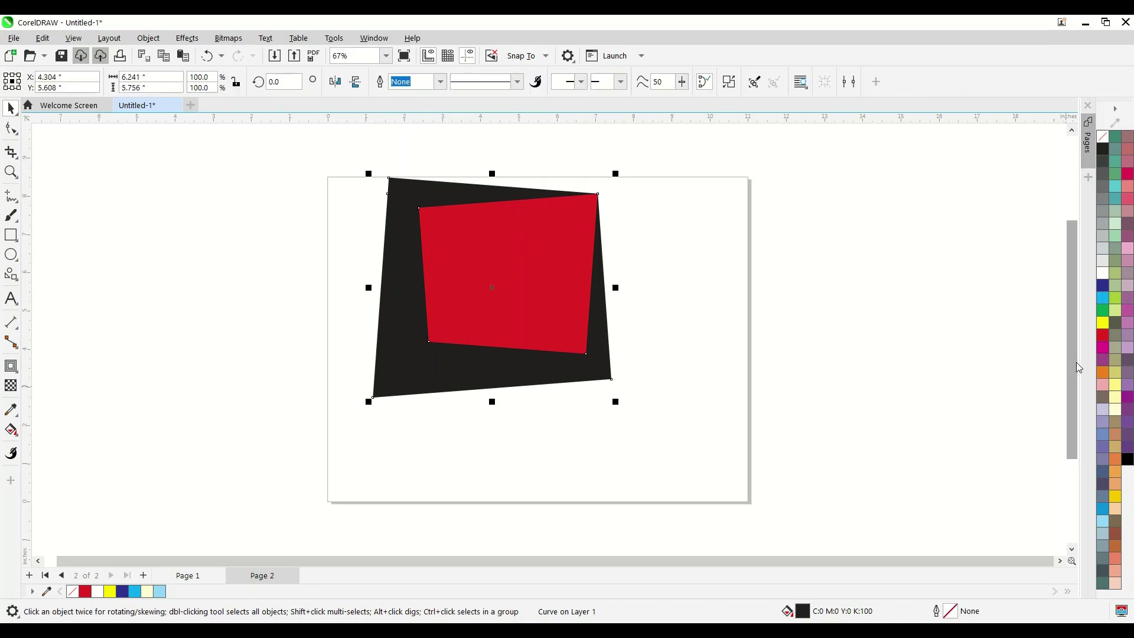
click(1103, 287)
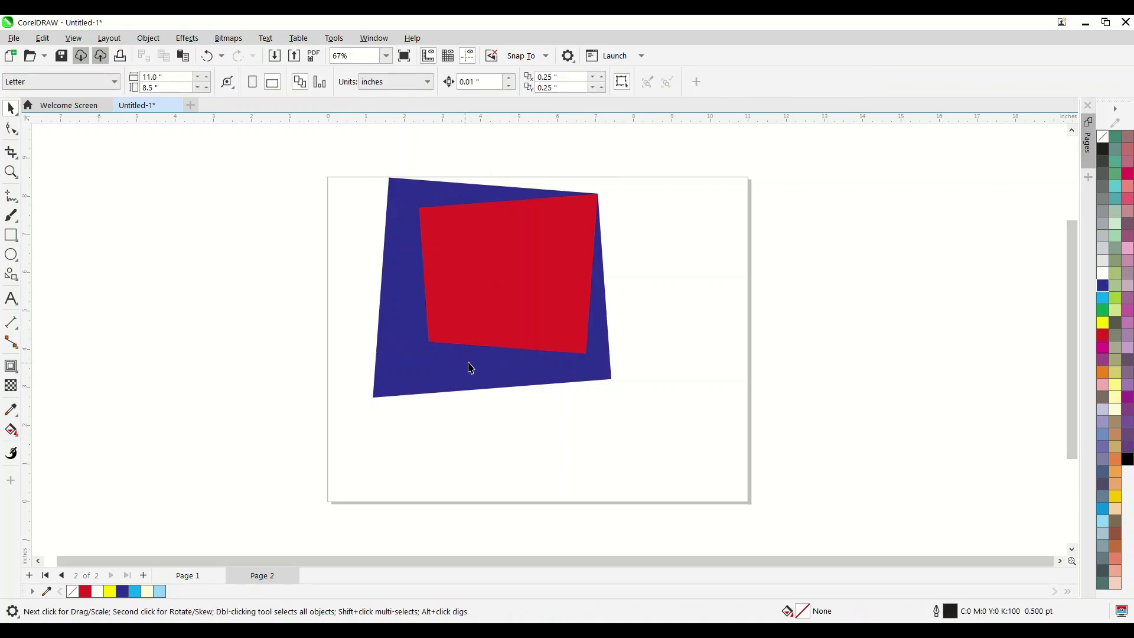
click(412, 429)
click(428, 370)
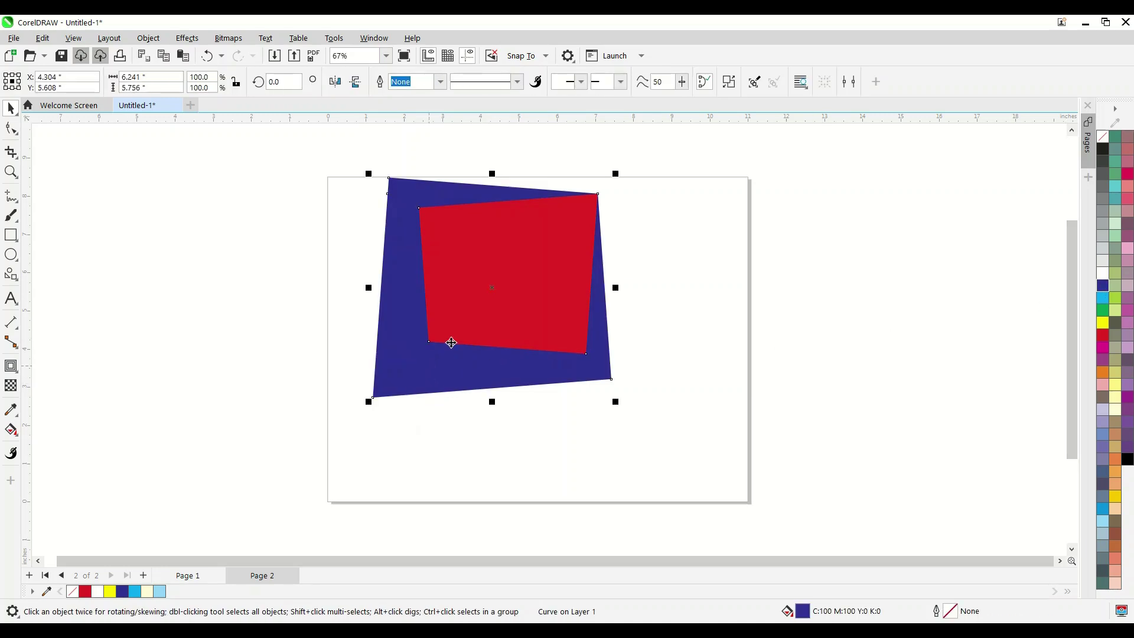
click(19, 378)
- Add an inner shadow to the blue backing, trying the Inner Bottom Right and Inner Top Left presets
click(45, 366)
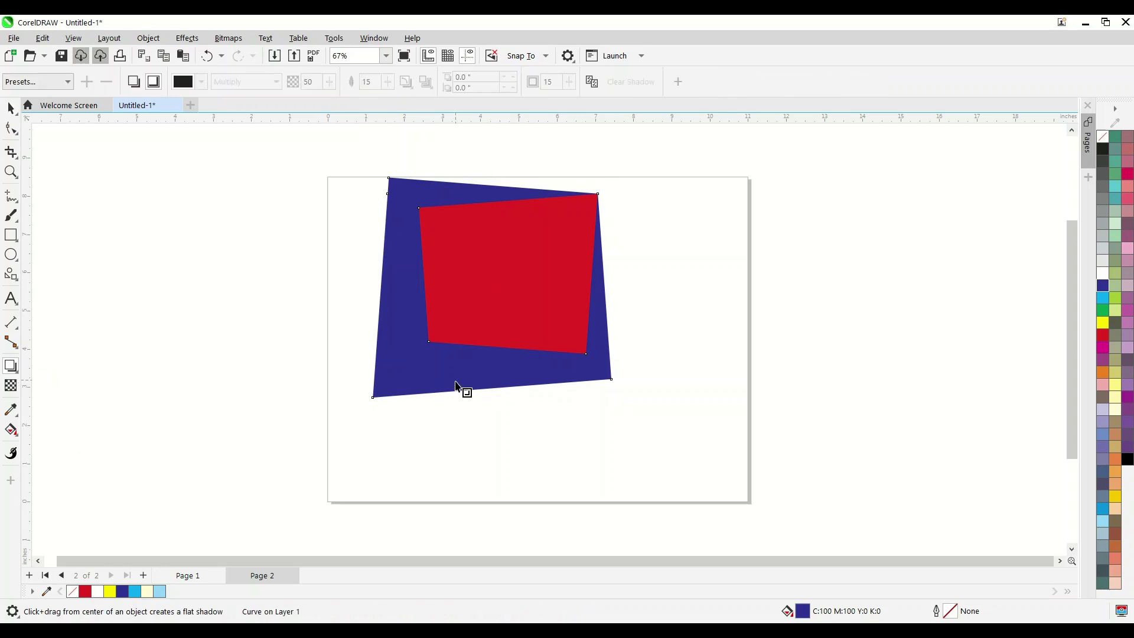
drag(457, 366, 438, 408)
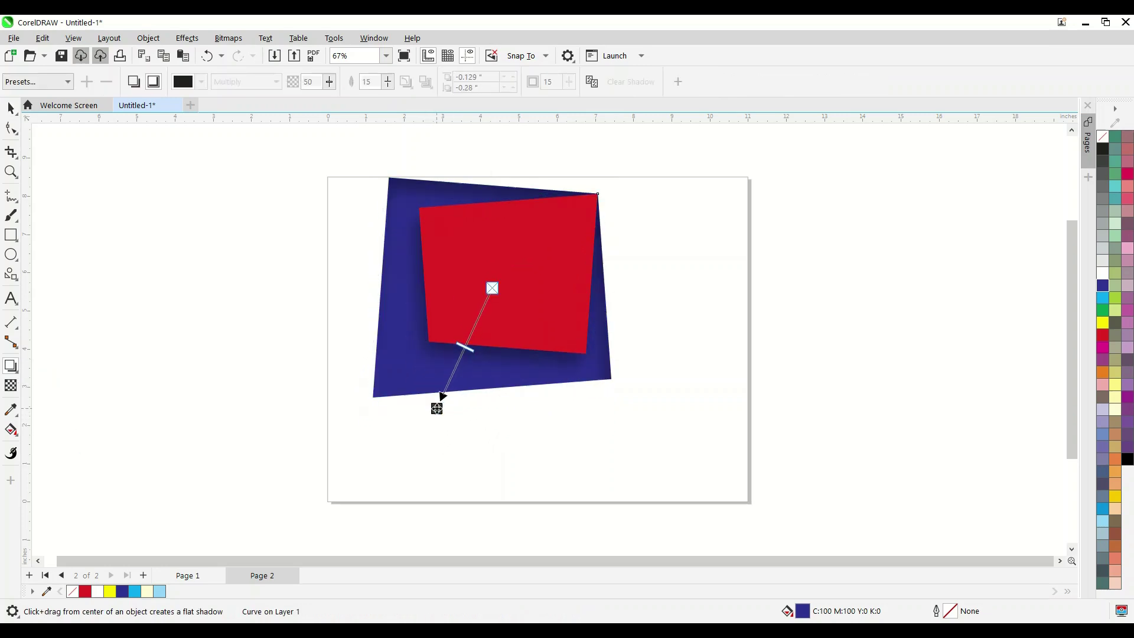
click(28, 87)
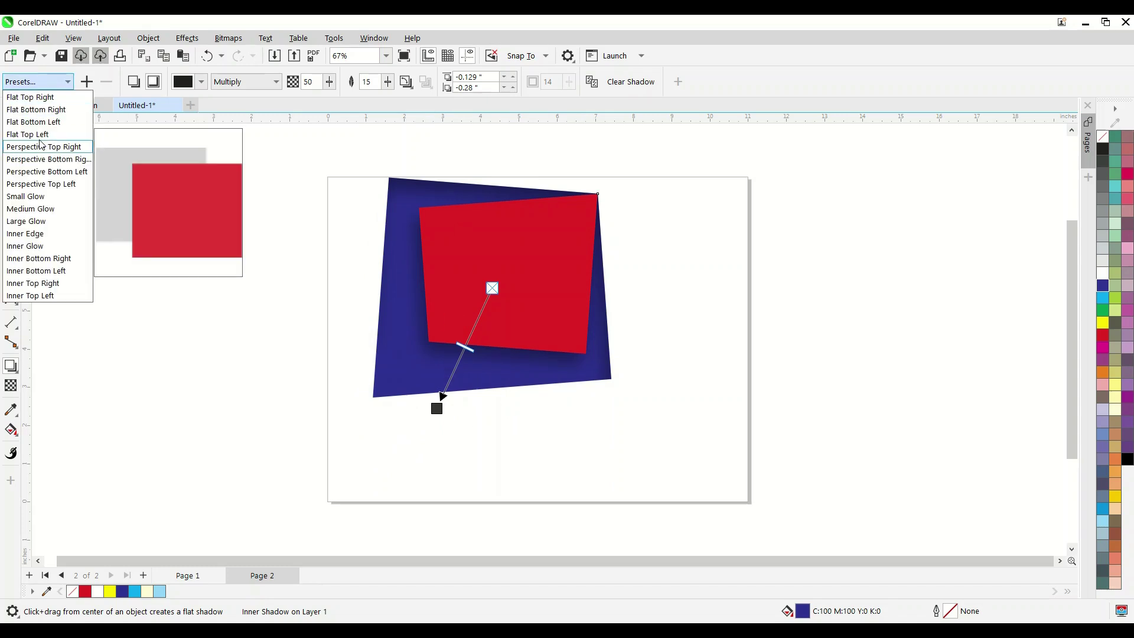
click(46, 259)
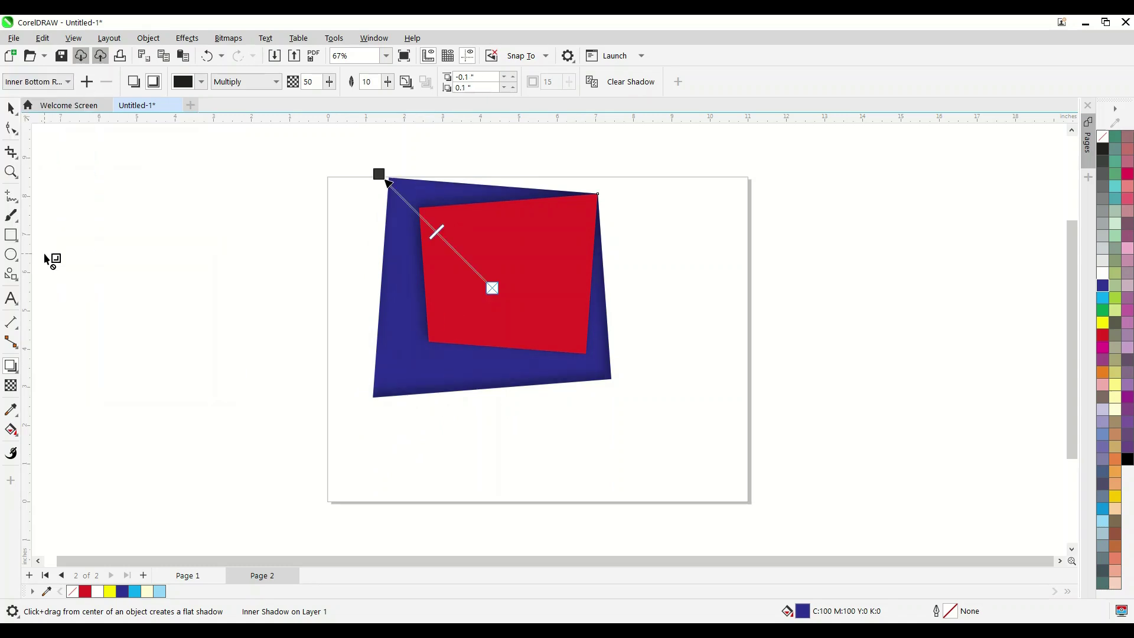
click(30, 82)
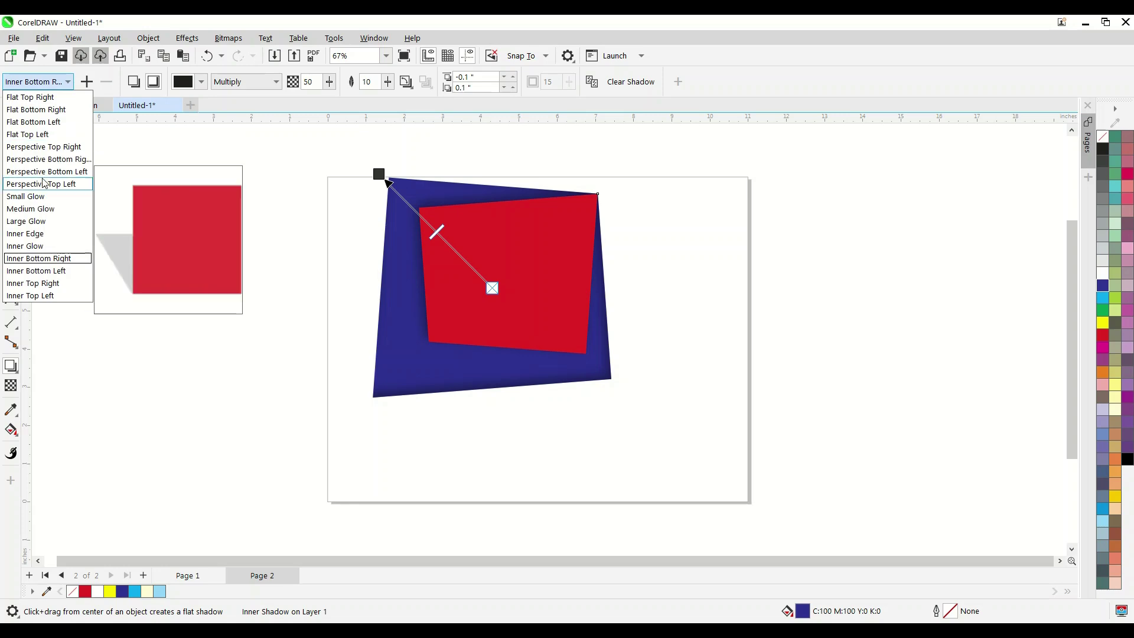
click(43, 296)
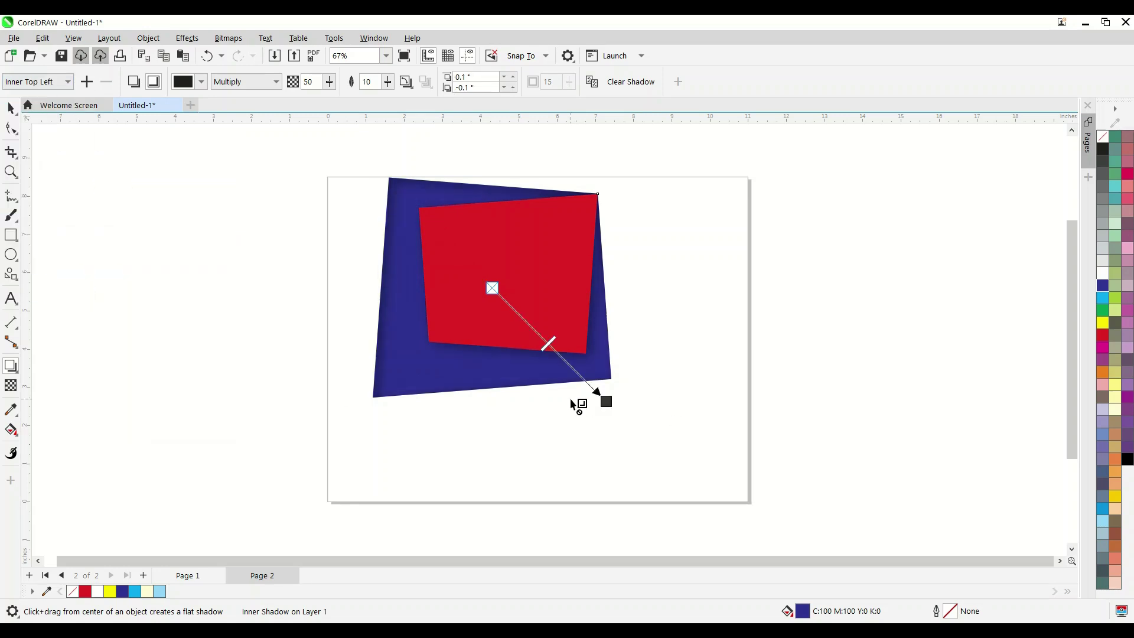
click(11, 109)
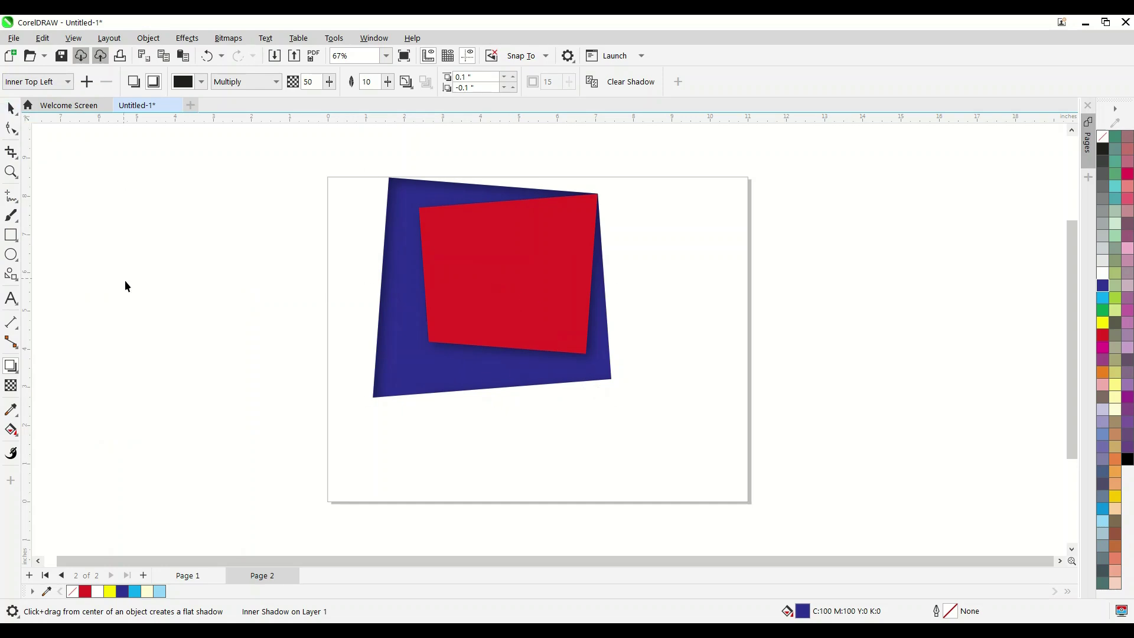
- Add an inner shadow to the red square, trying Inner Edge and Inner Bottom Left, ending on Inner Glow
click(525, 301)
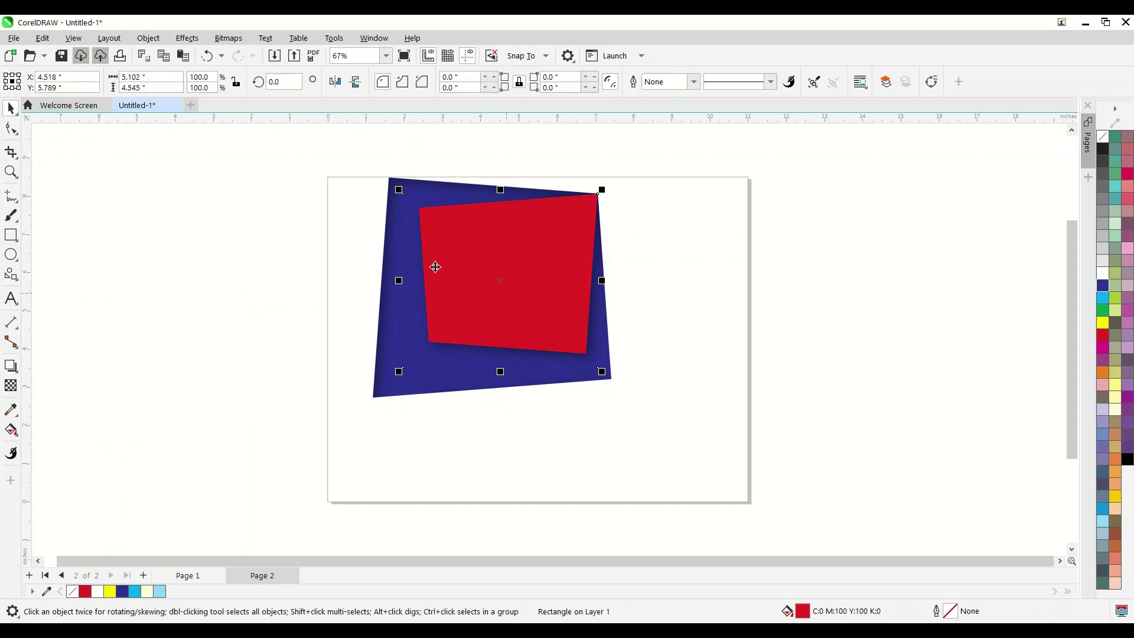
click(12, 367)
drag(500, 282, 439, 370)
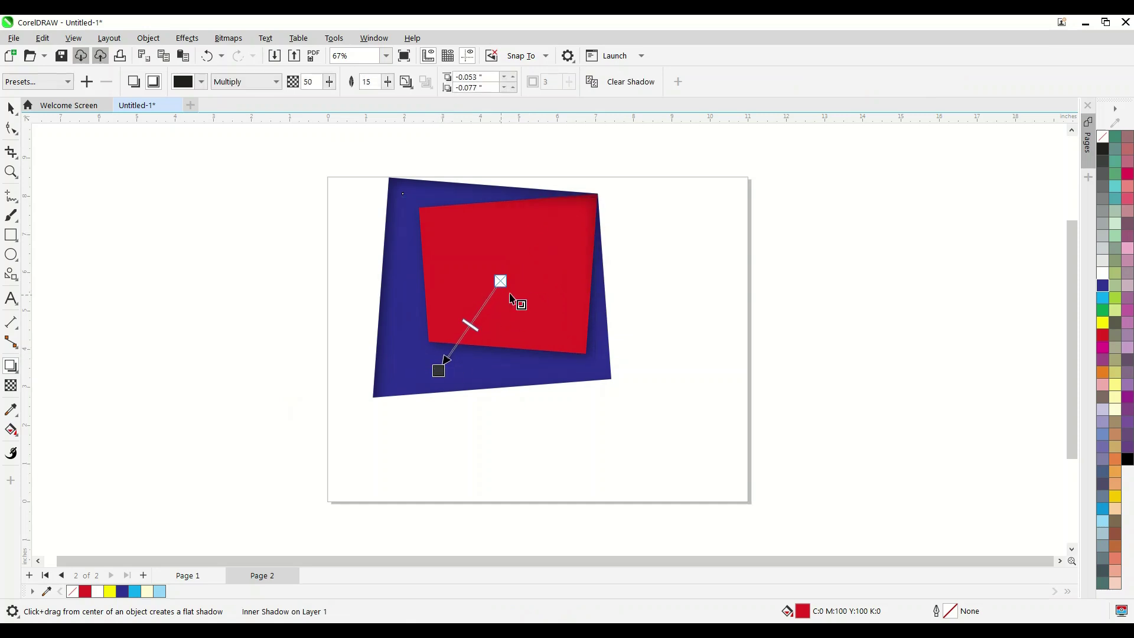
drag(440, 369, 437, 376)
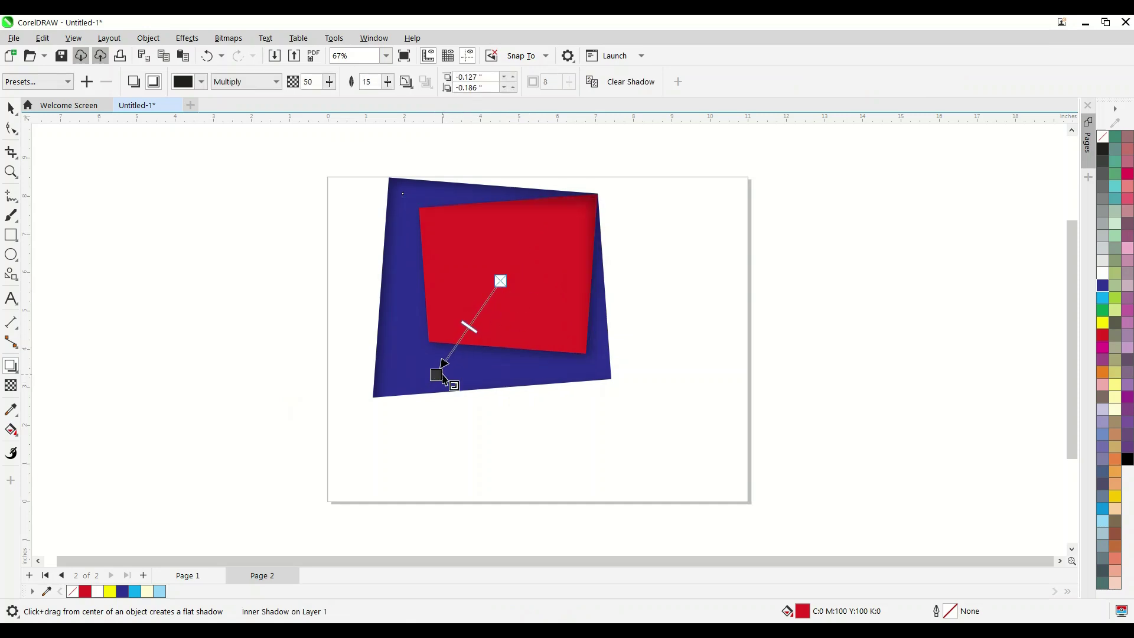
click(35, 81)
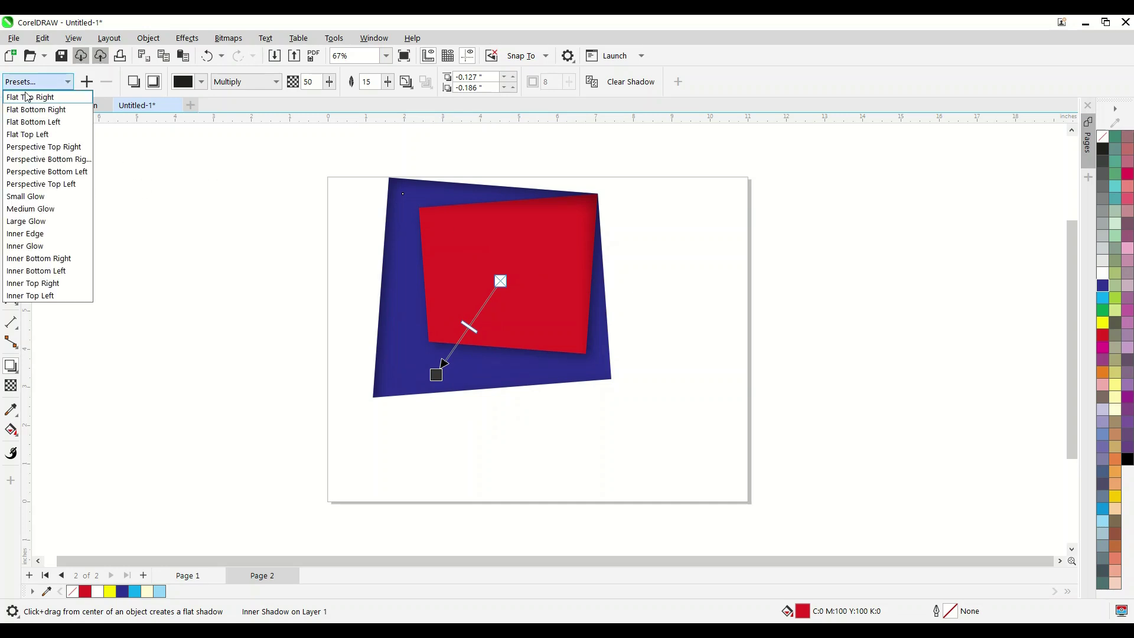
click(40, 235)
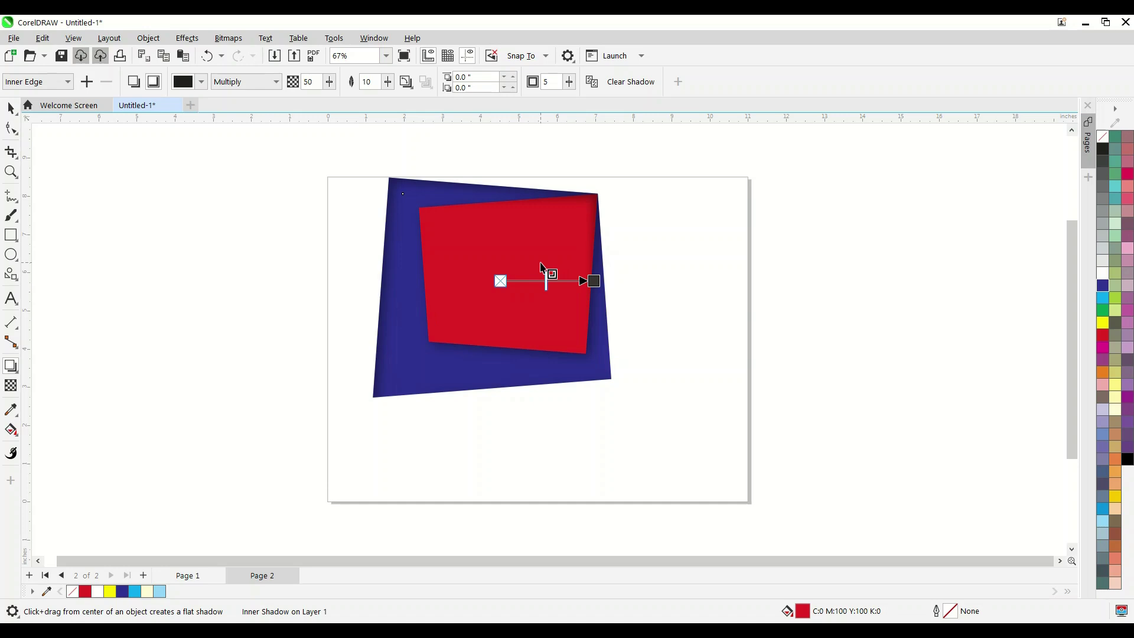
click(30, 83)
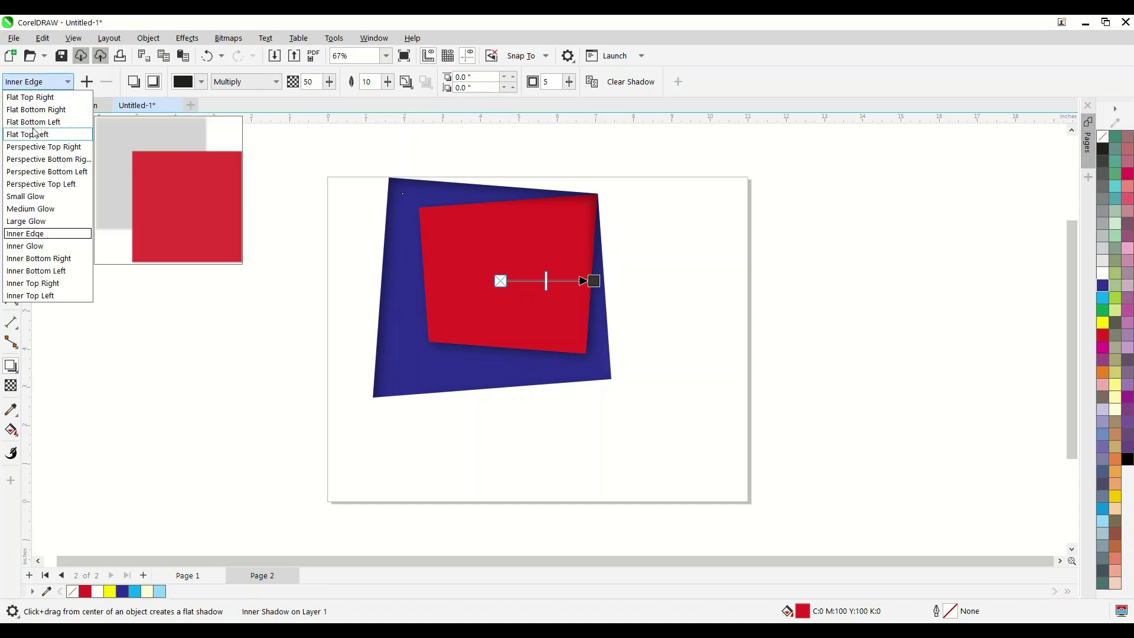
click(46, 270)
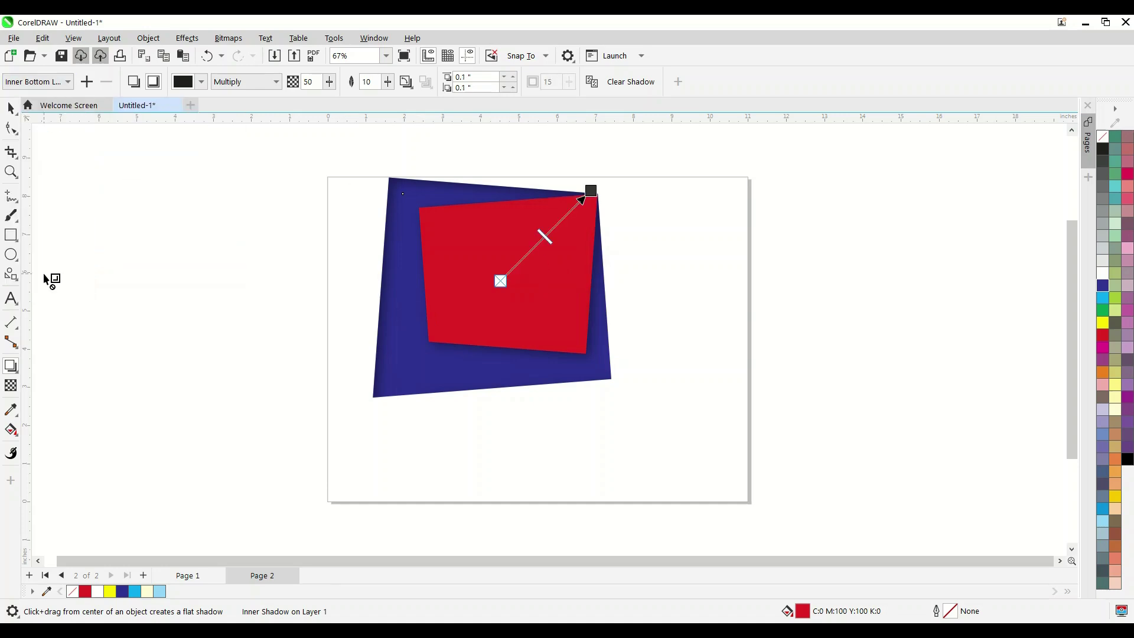
click(23, 84)
mouse_move(24, 246)
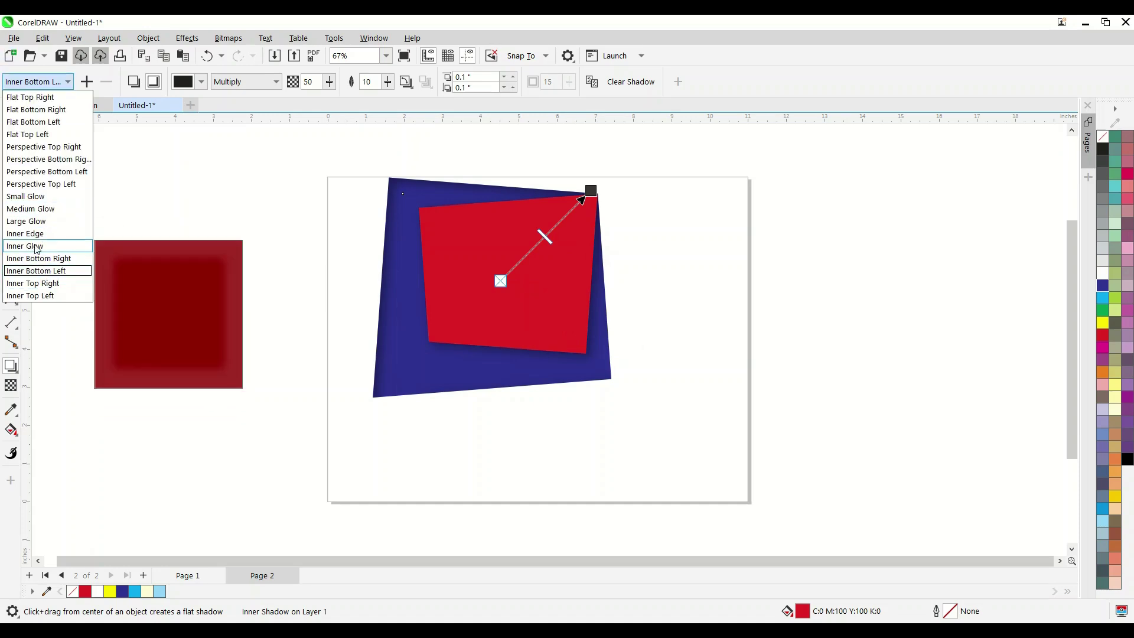
click(36, 247)
click(10, 108)
- Give the red rectangle a linear fountain fill from bright red at the top to black at the bottom
click(104, 210)
click(517, 226)
scroll(517, 226, up, 1)
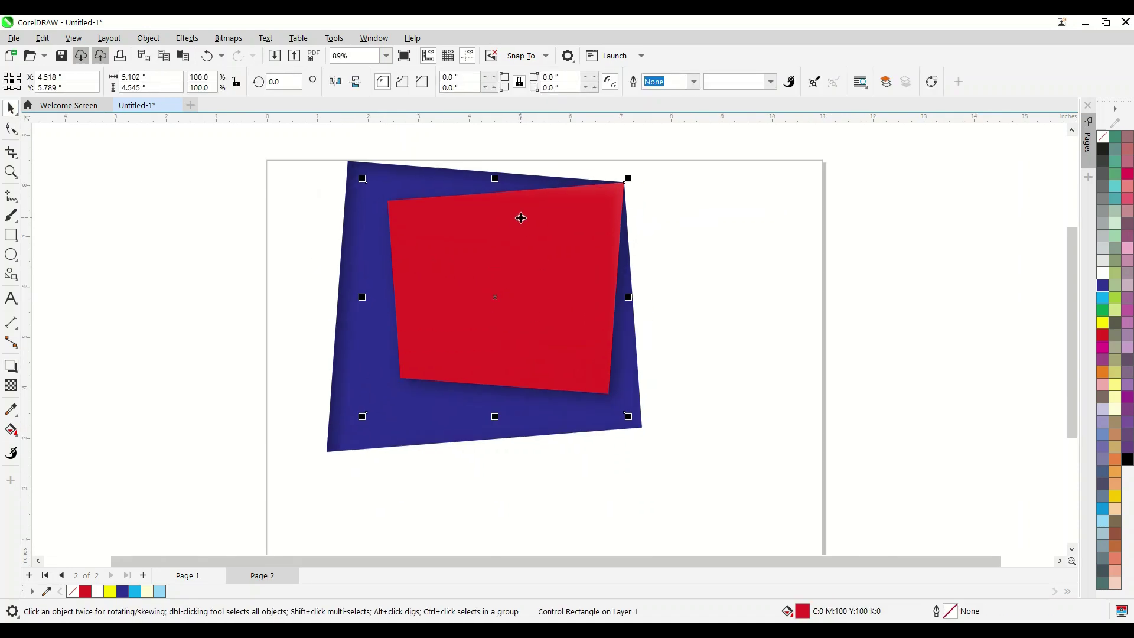
scroll(521, 218, down, 1)
key(g)
mouse_move(513, 216)
mouse_down()
mouse_move(471, 342)
mouse_move(465, 406)
mouse_up()
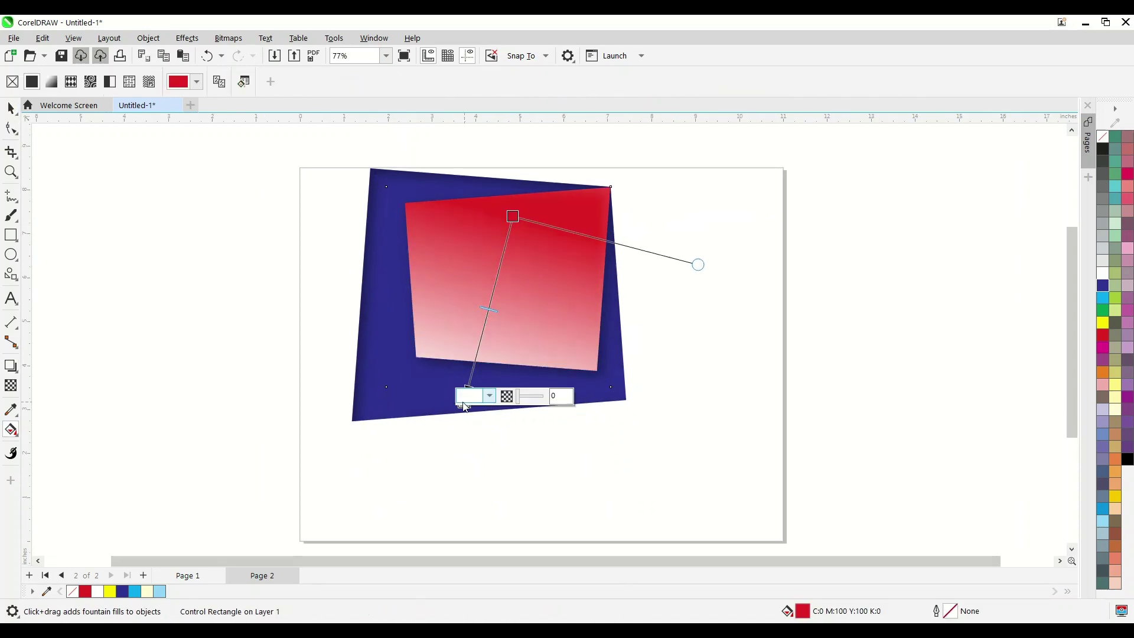
drag(1127, 459, 464, 401)
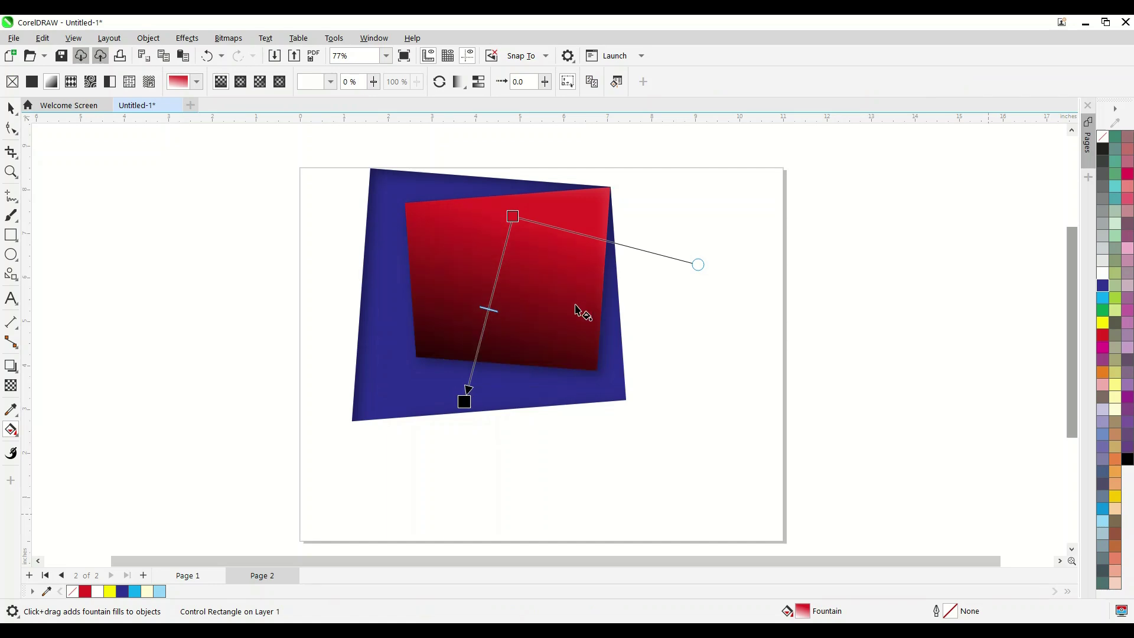
drag(513, 216, 505, 231)
- Return to the Pick tool, deselect, and zoom to fit the artwork to review the gradient
click(10, 109)
click(86, 282)
click(507, 242)
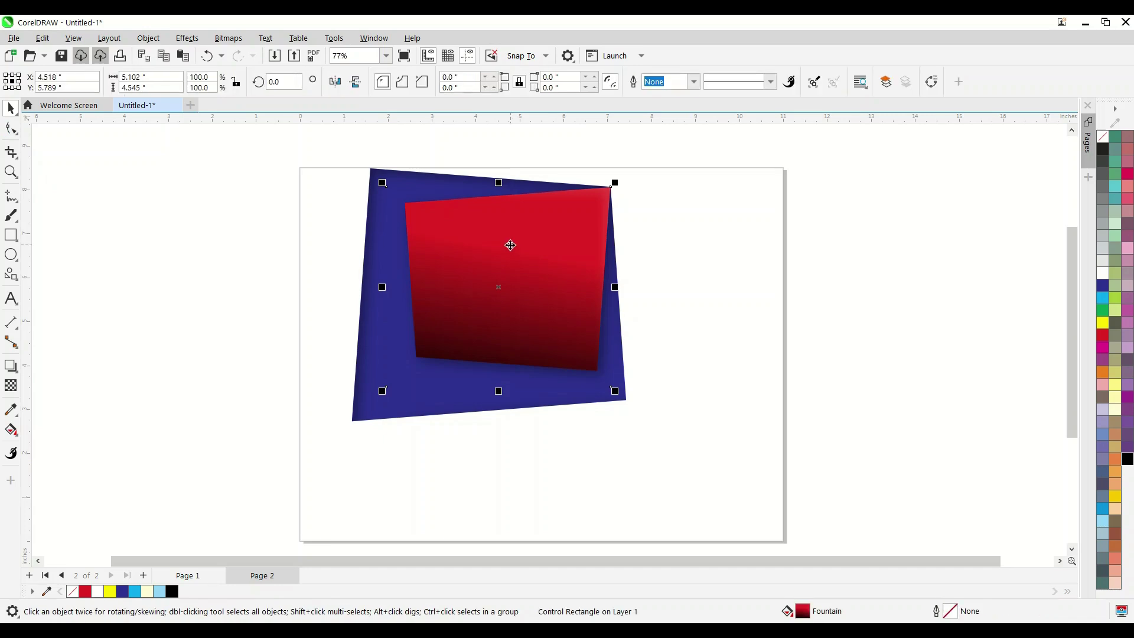
scroll(504, 241, down, 2)
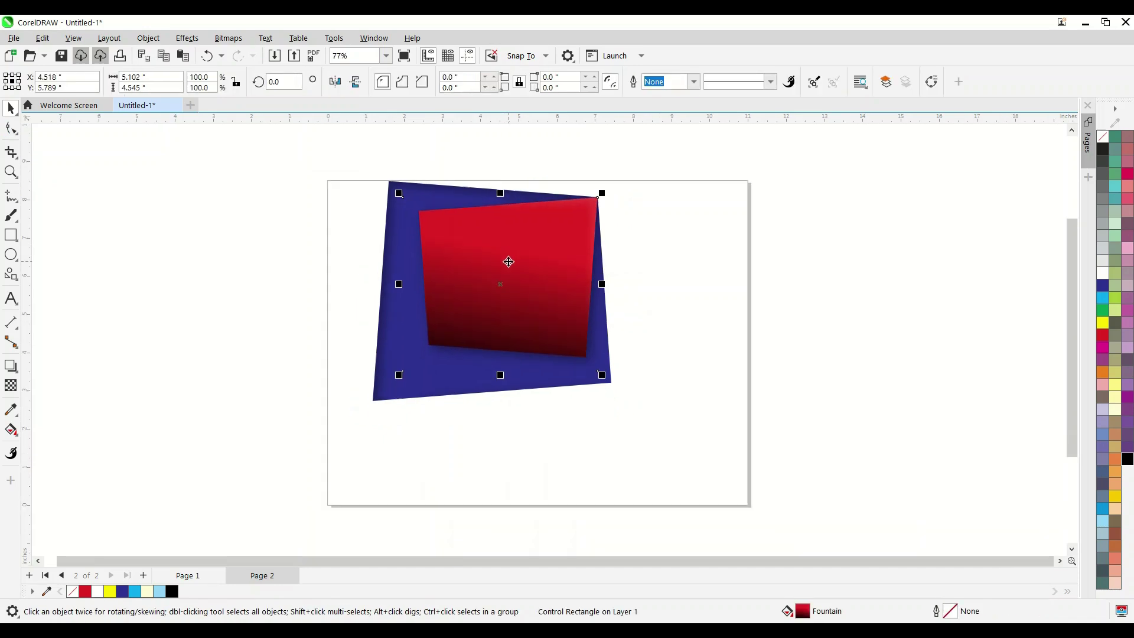
click(647, 292)
key(F4)
click(591, 274)
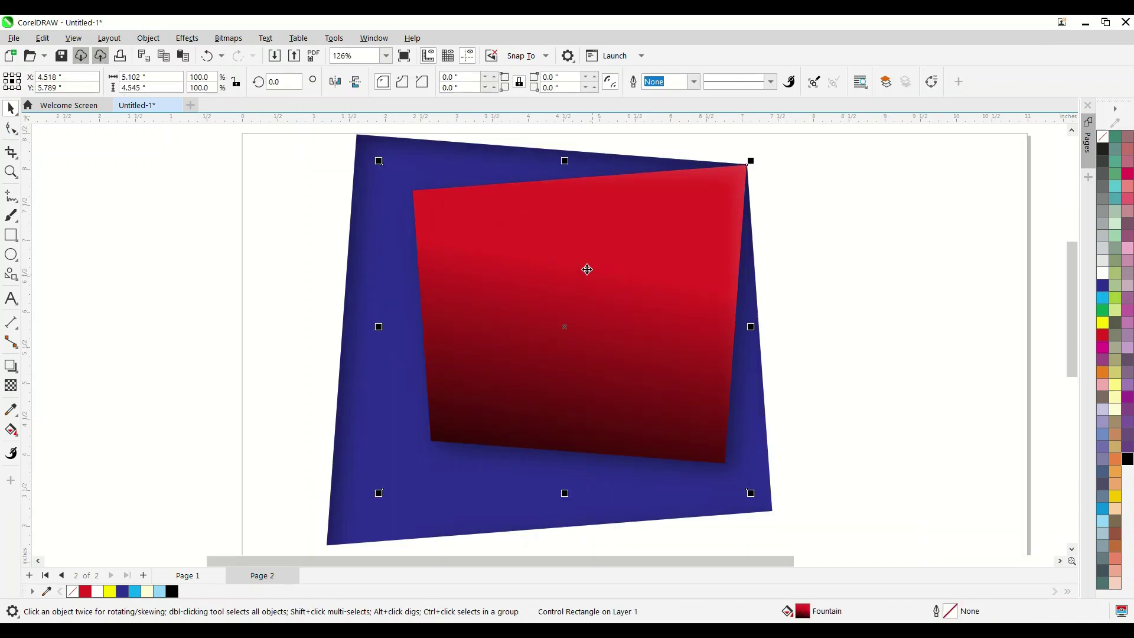
scroll(471, 221, down, 1)
scroll(470, 221, down, 1)
click(190, 256)
- Import the doctor photo and place it beside the red gradient rectangle
right_click(196, 245)
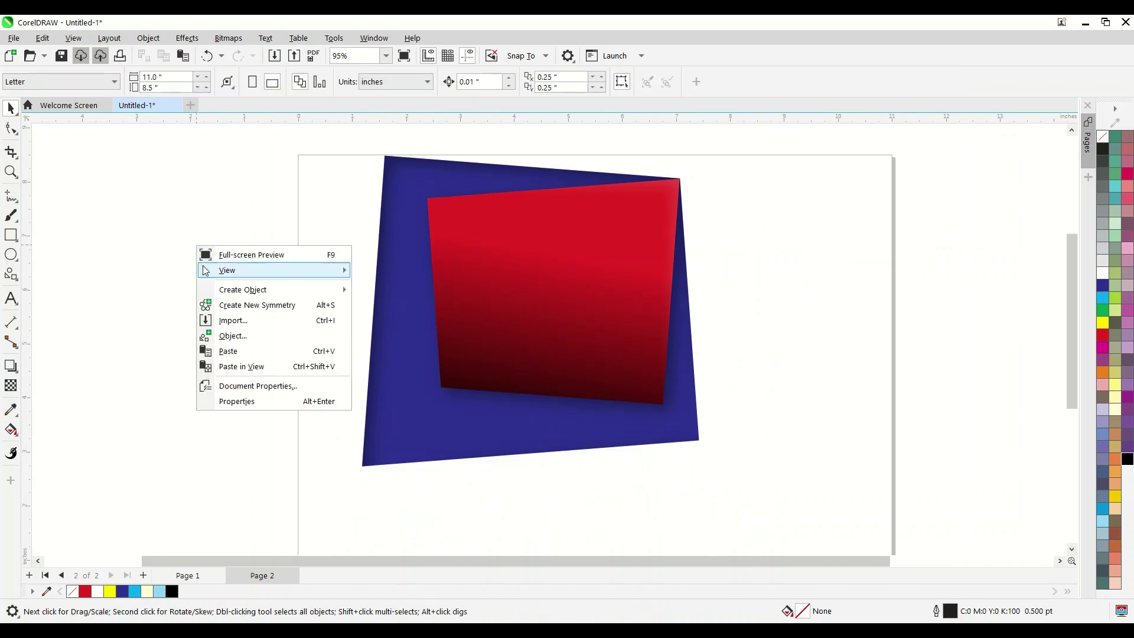
click(230, 327)
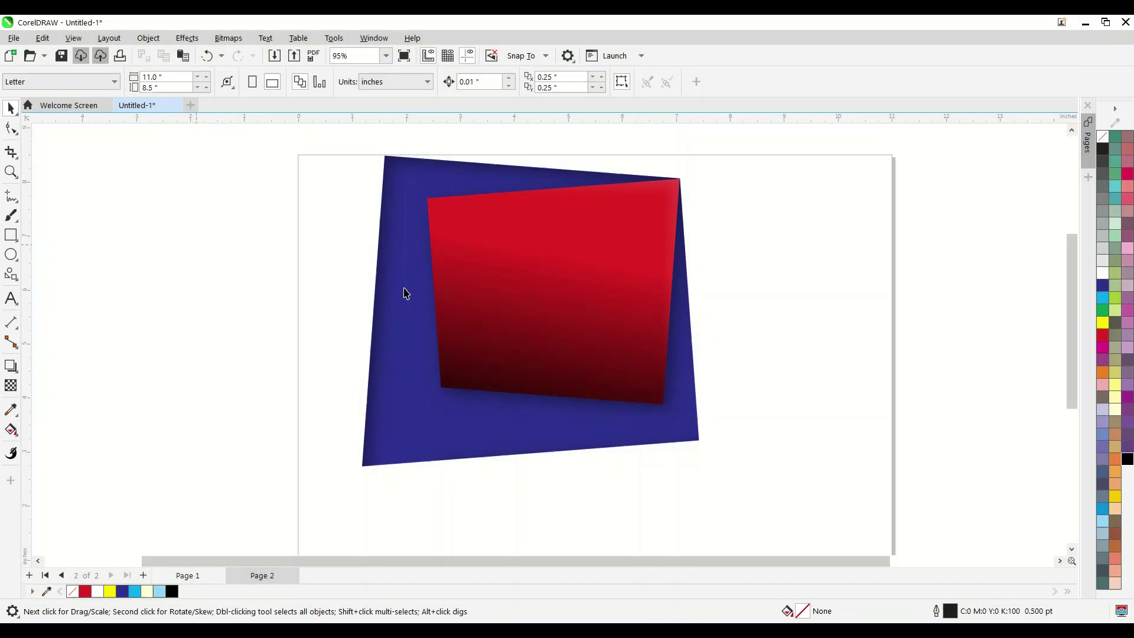
drag(155, 173, 441, 467)
scroll(415, 248, down, 1)
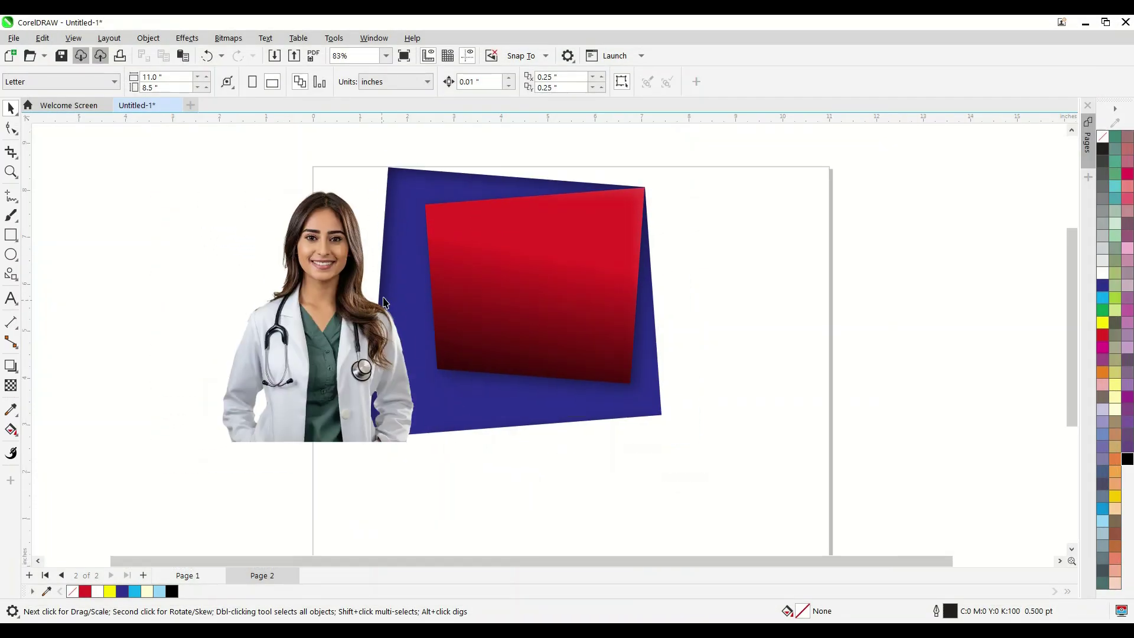
drag(281, 338, 218, 311)
- PowerClip the photo inside the red rectangle, enlarged to about 95% and positioned to fill the frame
right_click(260, 322)
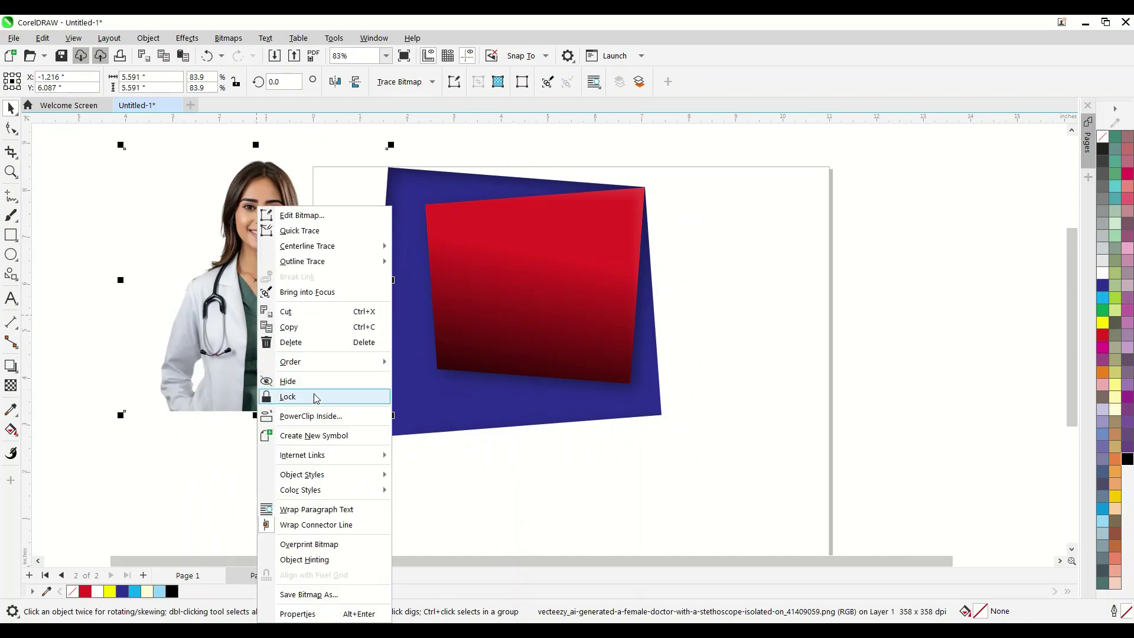
click(419, 401)
ctrl+click(506, 278)
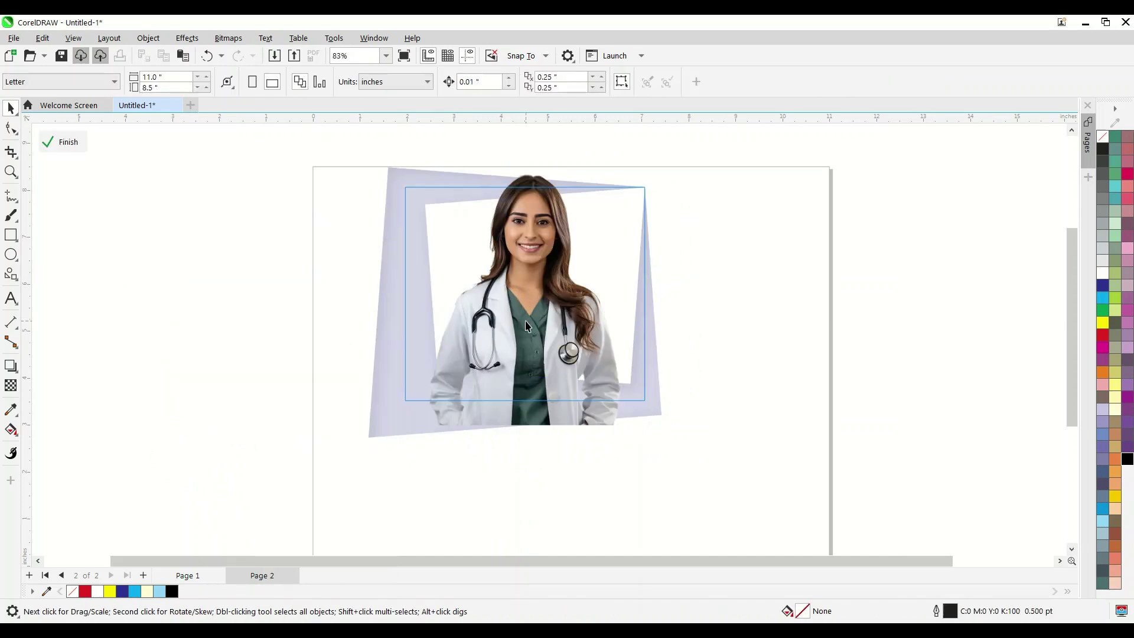
mouse_move(501, 356)
mouse_down()
mouse_move(511, 331)
mouse_move(515, 358)
mouse_move(506, 339)
mouse_move(503, 355)
mouse_move(516, 351)
mouse_up()
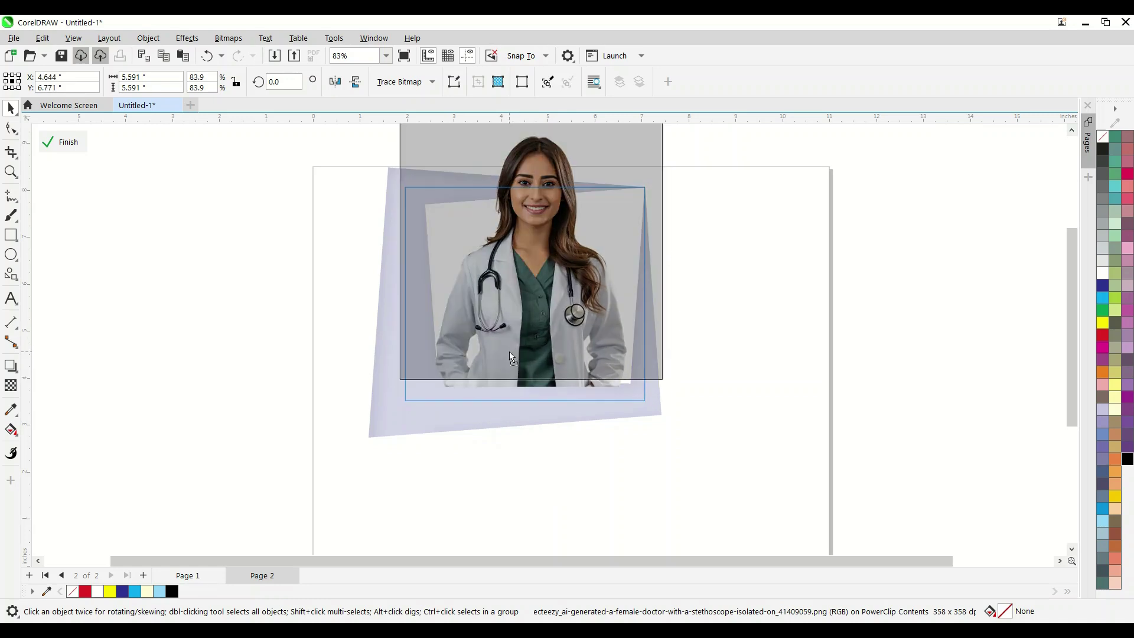
drag(668, 384, 691, 417)
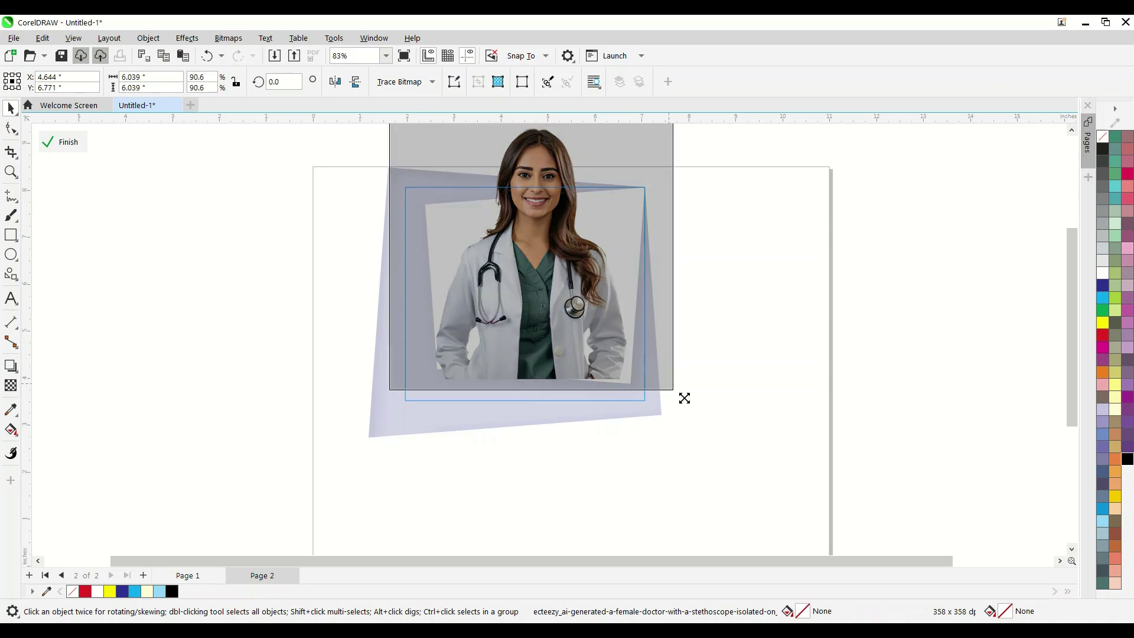
mouse_move(550, 362)
mouse_down()
mouse_move(538, 323)
mouse_move(518, 352)
mouse_up()
scroll(452, 366, down, 1)
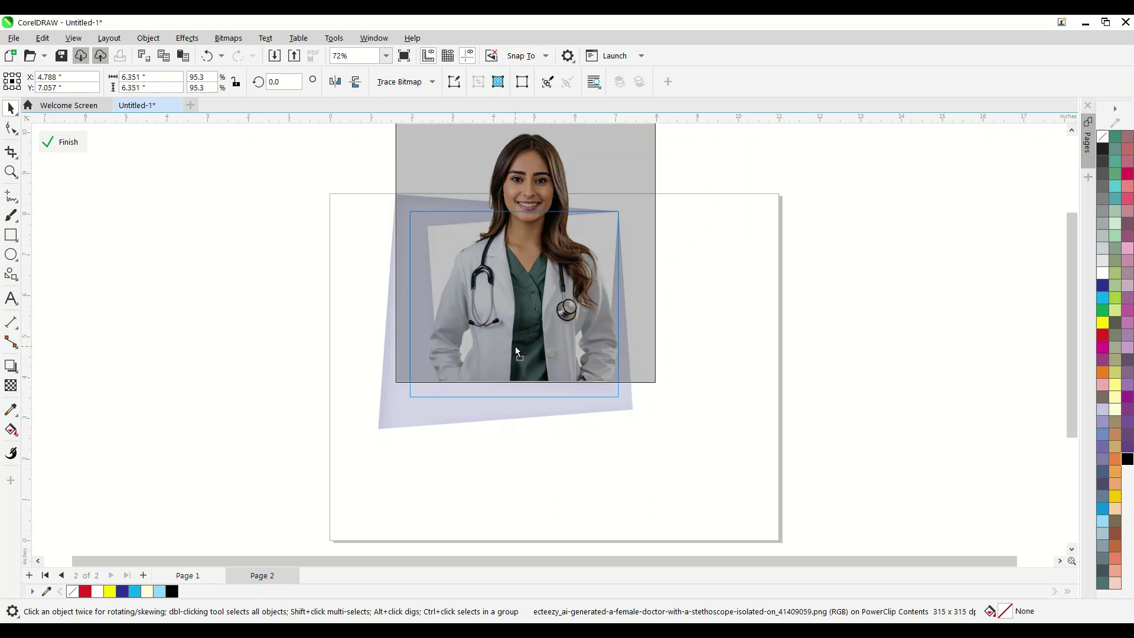
click(768, 294)
click(749, 307)
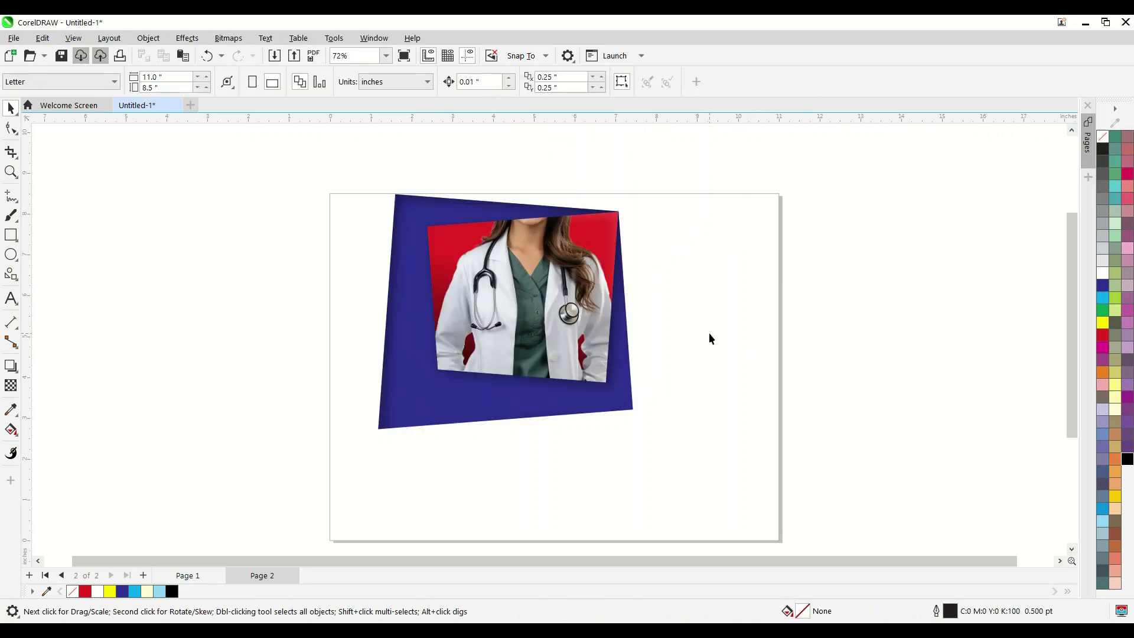
- Release the doctor photo from the frame and crop its bottom, right and left edges with the Shape tool
key(ctrl+z)
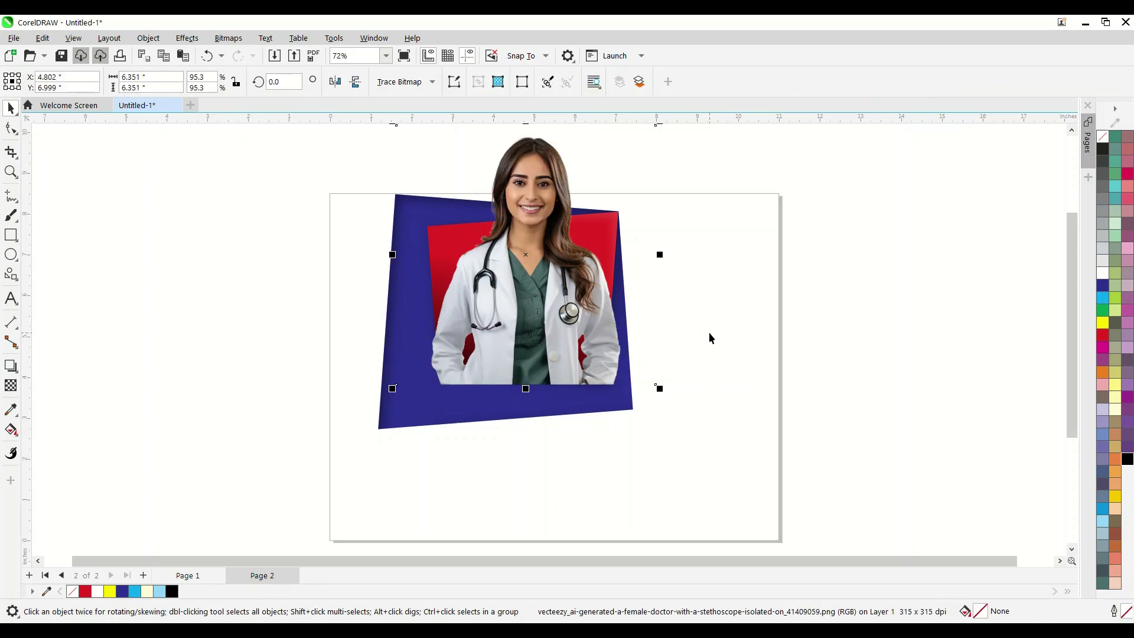
key(F10)
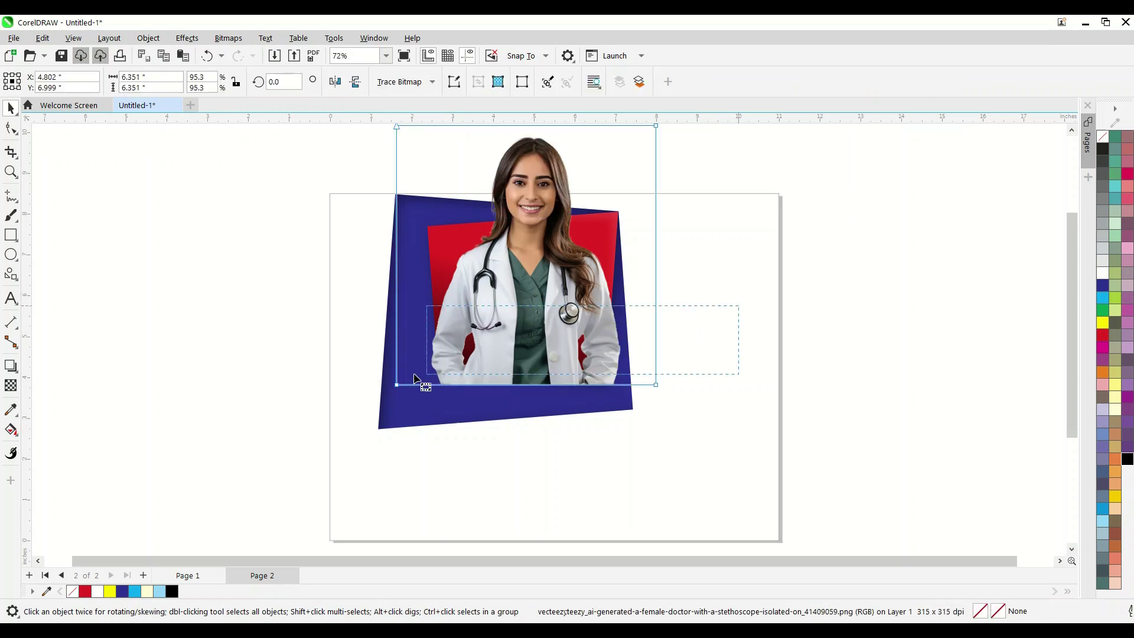
drag(396, 385, 400, 327)
scroll(443, 445, down, 1)
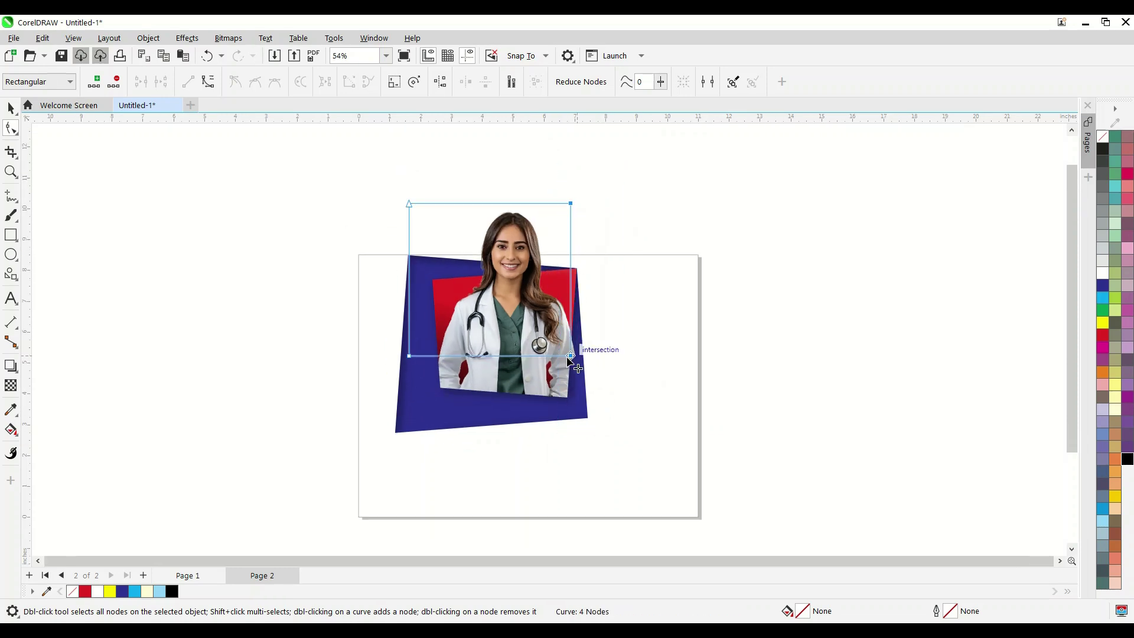
drag(605, 356, 563, 355)
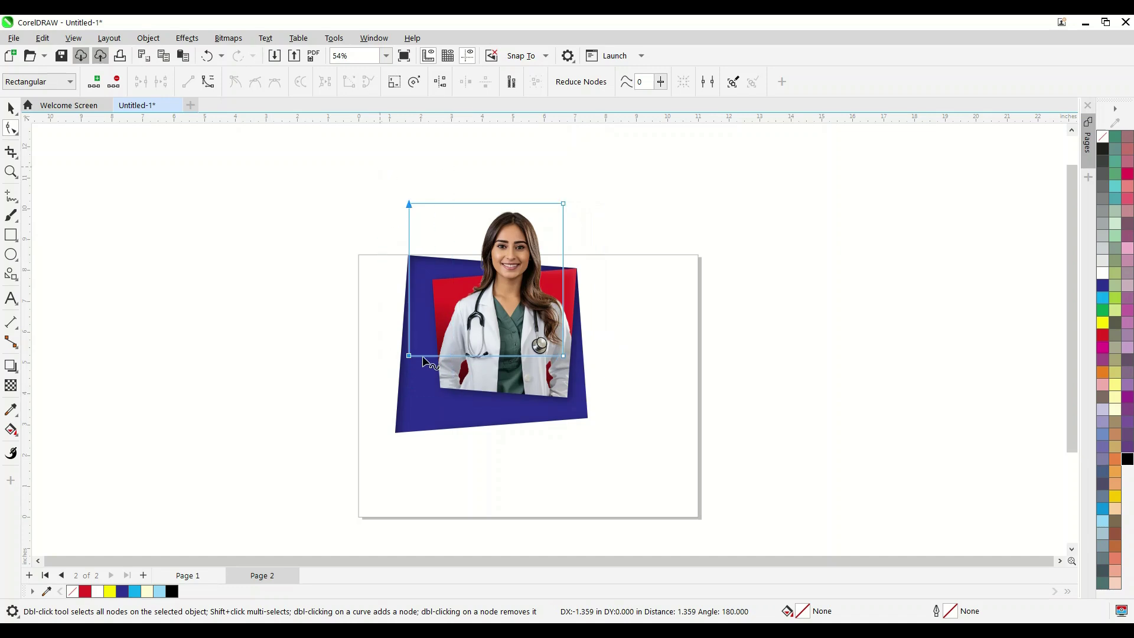
drag(410, 356, 450, 356)
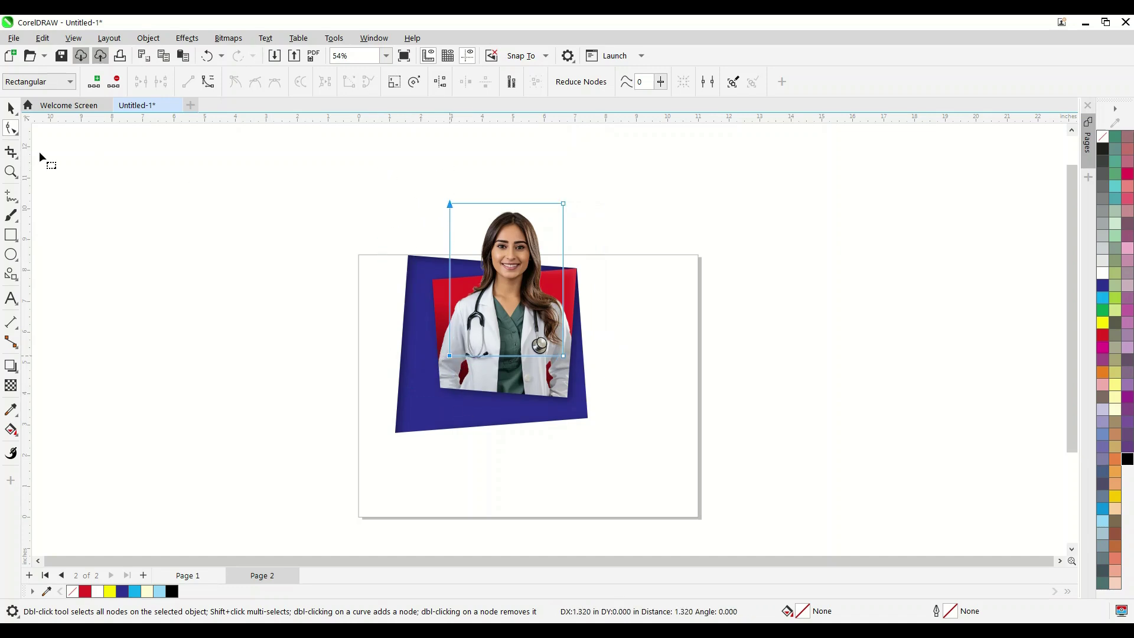
click(11, 108)
click(136, 339)
key(F4)
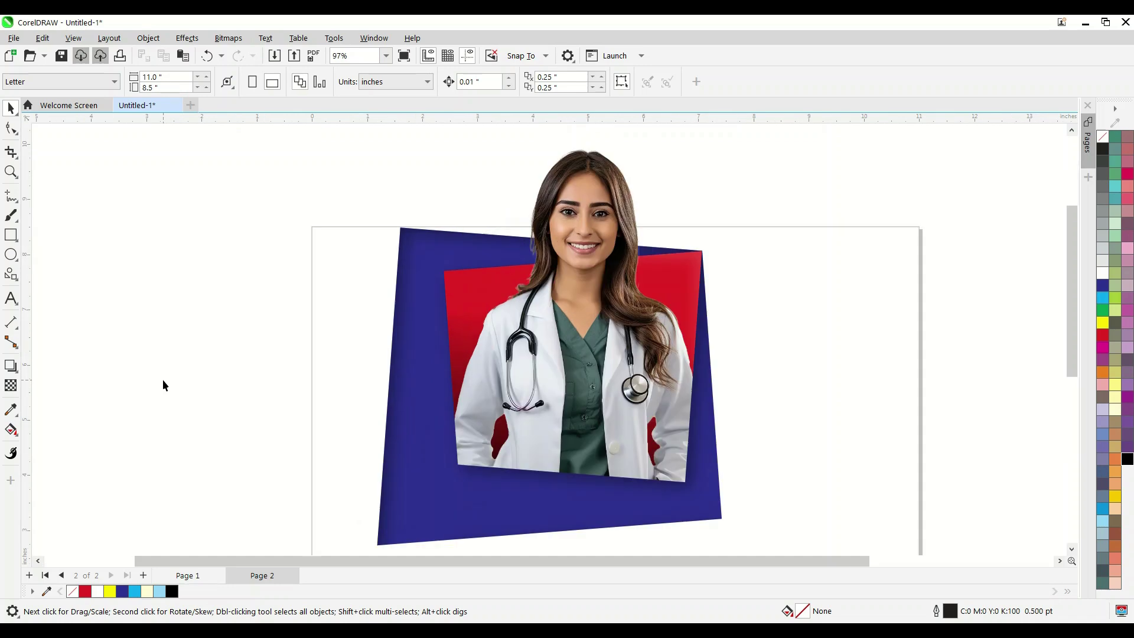
- Recolour the slanted dark blue backing behind the photo to Spring Green from the palette
click(391, 537)
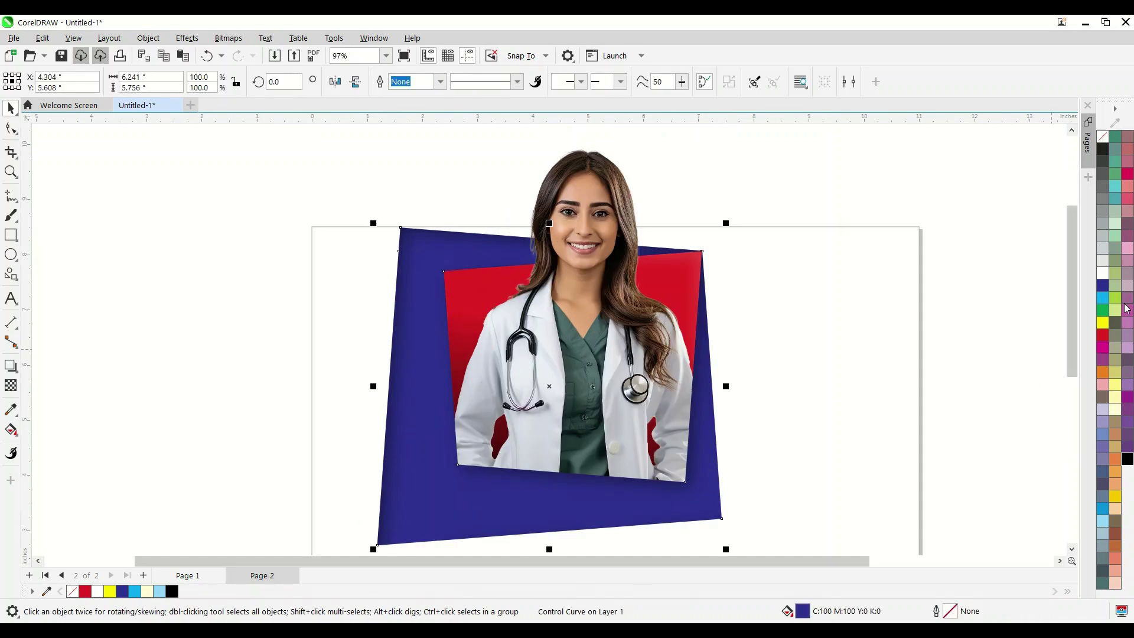
click(1103, 310)
click(1107, 314)
click(1093, 355)
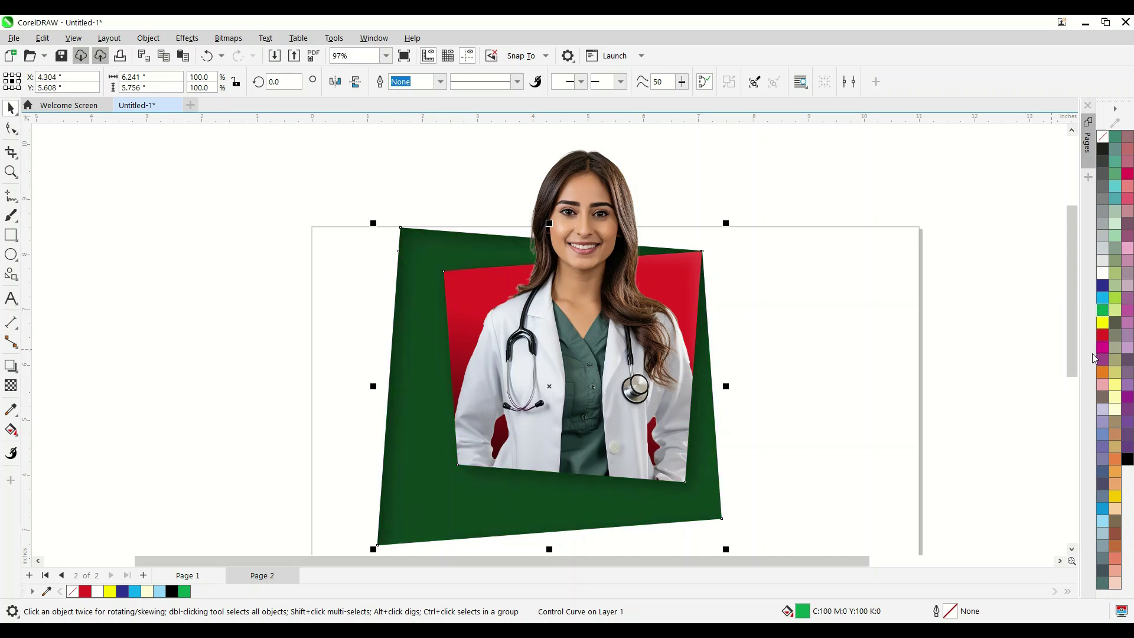
scroll(501, 174, down, 2)
scroll(549, 289, up, 1)
scroll(549, 289, down, 1)
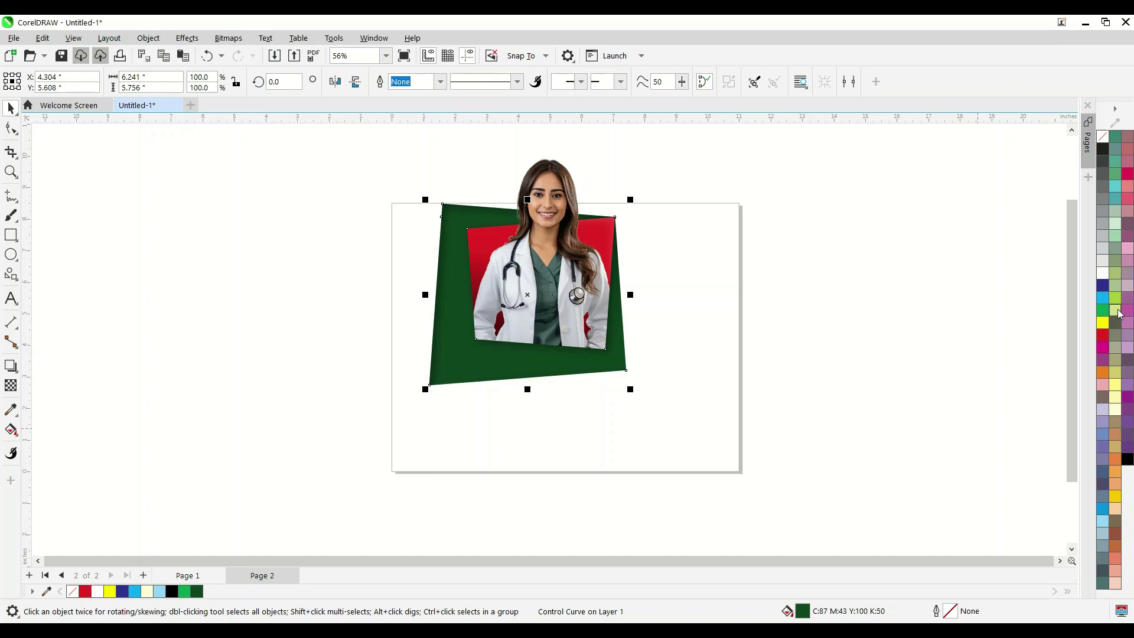
click(1116, 300)
click(1116, 188)
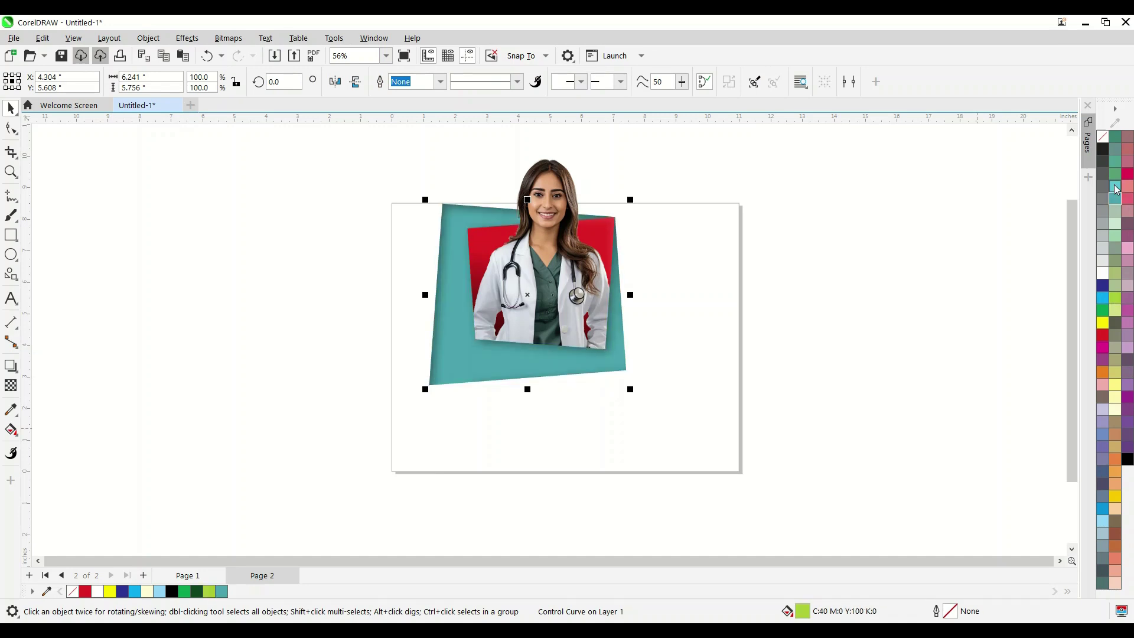
click(1115, 179)
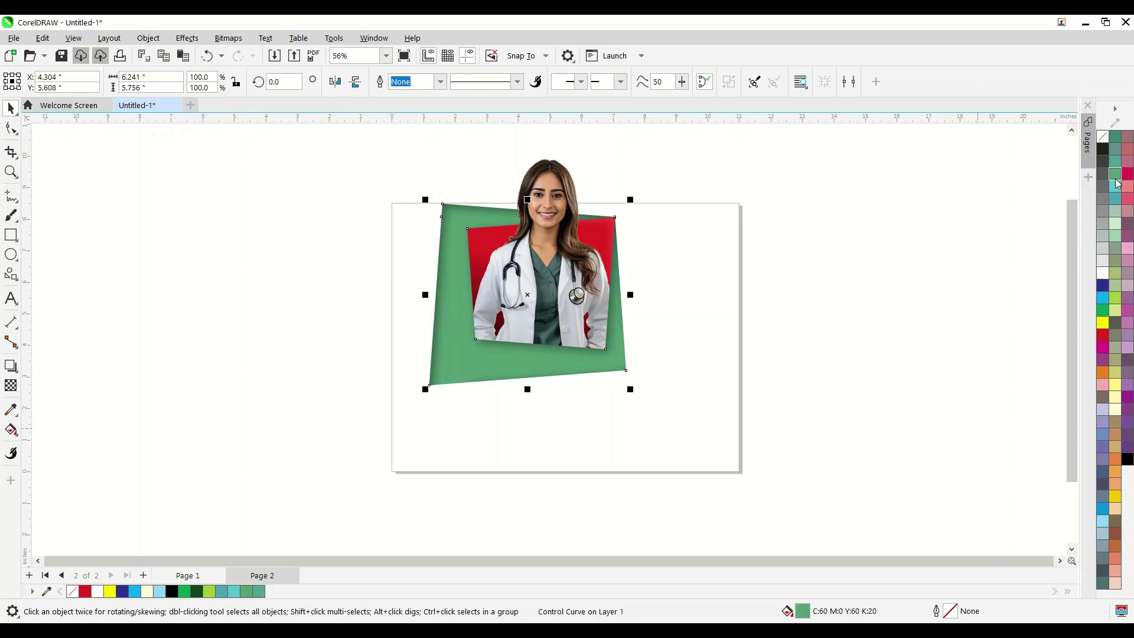
click(636, 279)
scroll(685, 334, down, 1)
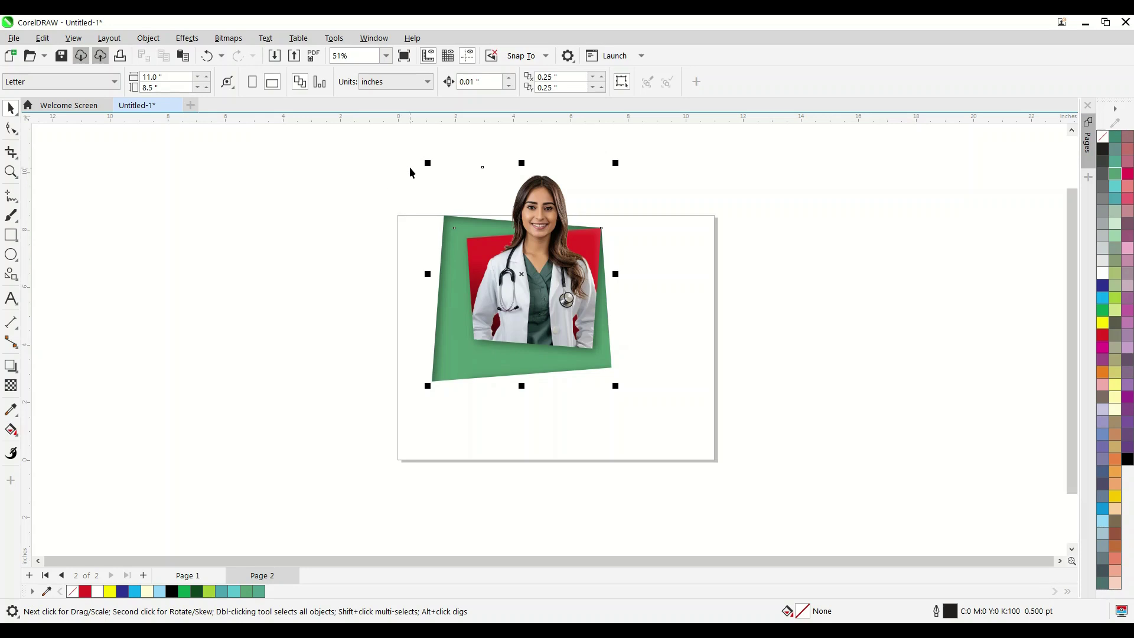
- Move the doctor design off the page and add a page-sized black background rectangle
drag(428, 163, 493, 241)
drag(502, 319, 170, 306)
click(571, 362)
double_click(11, 235)
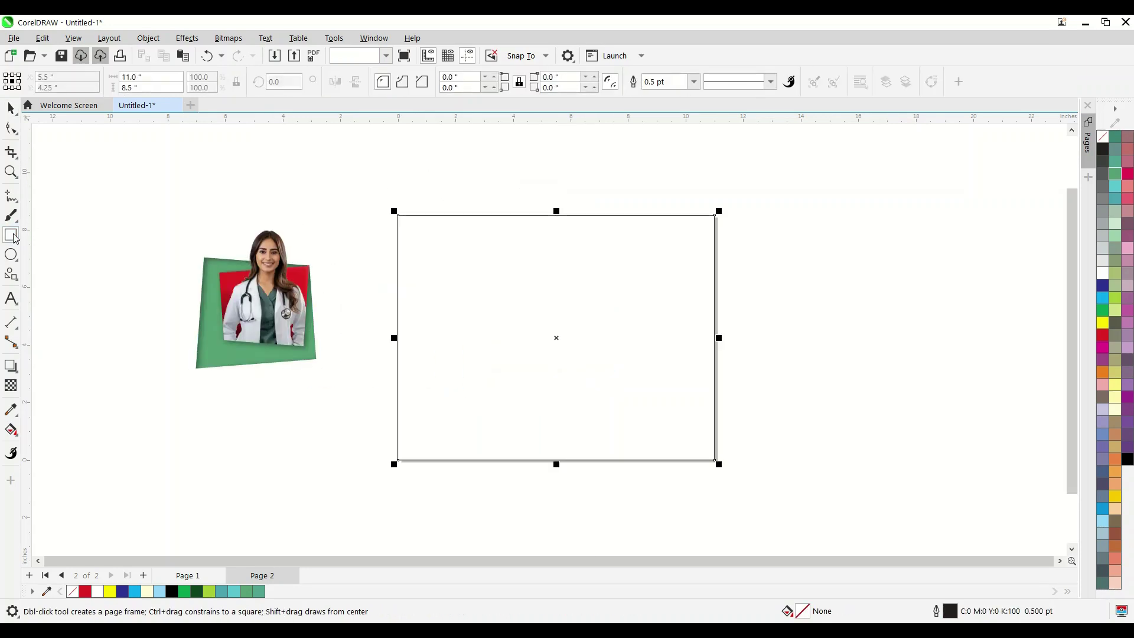
click(12, 109)
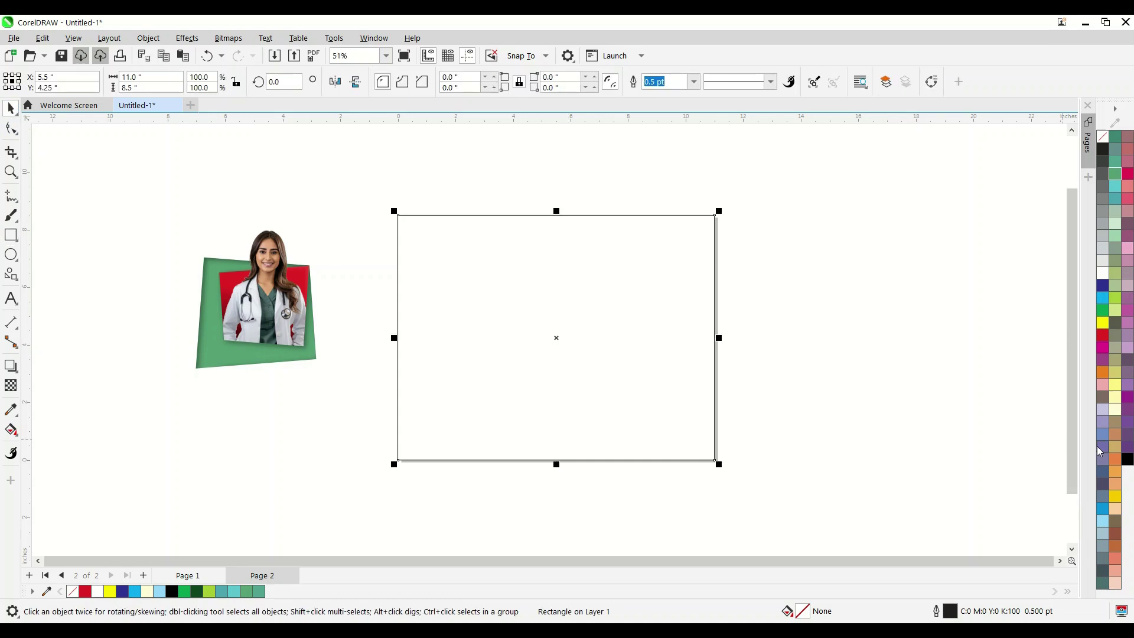
click(1128, 461)
- Group the doctor design's five objects and centre the group on the page
drag(148, 197, 413, 426)
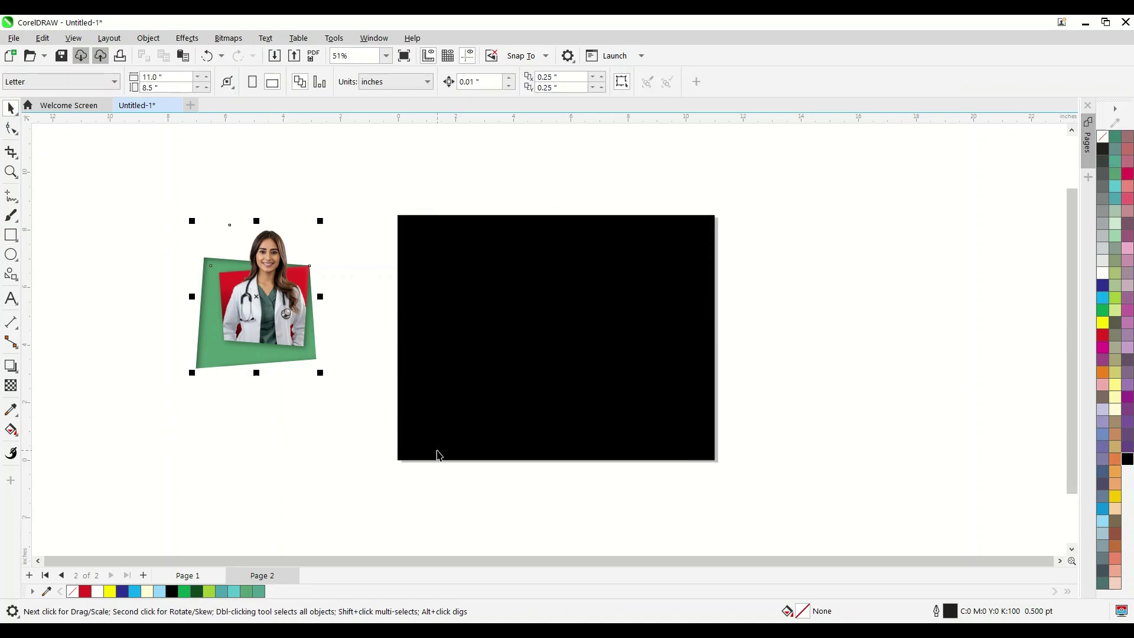
key(ctrl+g)
key(p)
key(shift+F4)
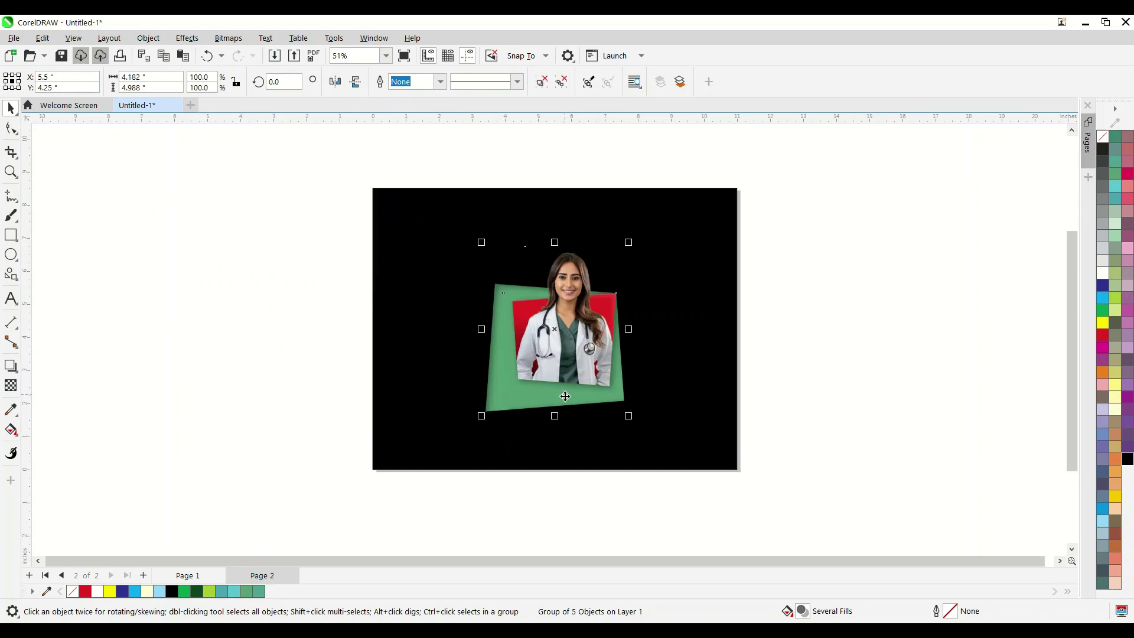
scroll(538, 306, down, 2)
- Scale the grouped design to about 128% and add a new blank Page 3
drag(627, 395, 668, 444)
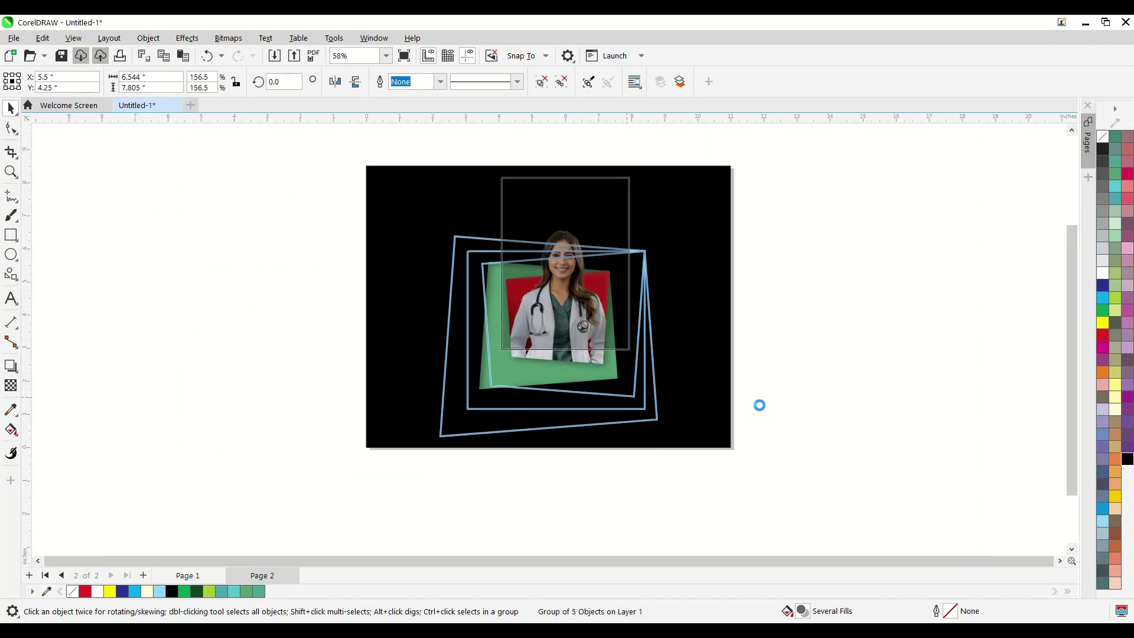
click(841, 367)
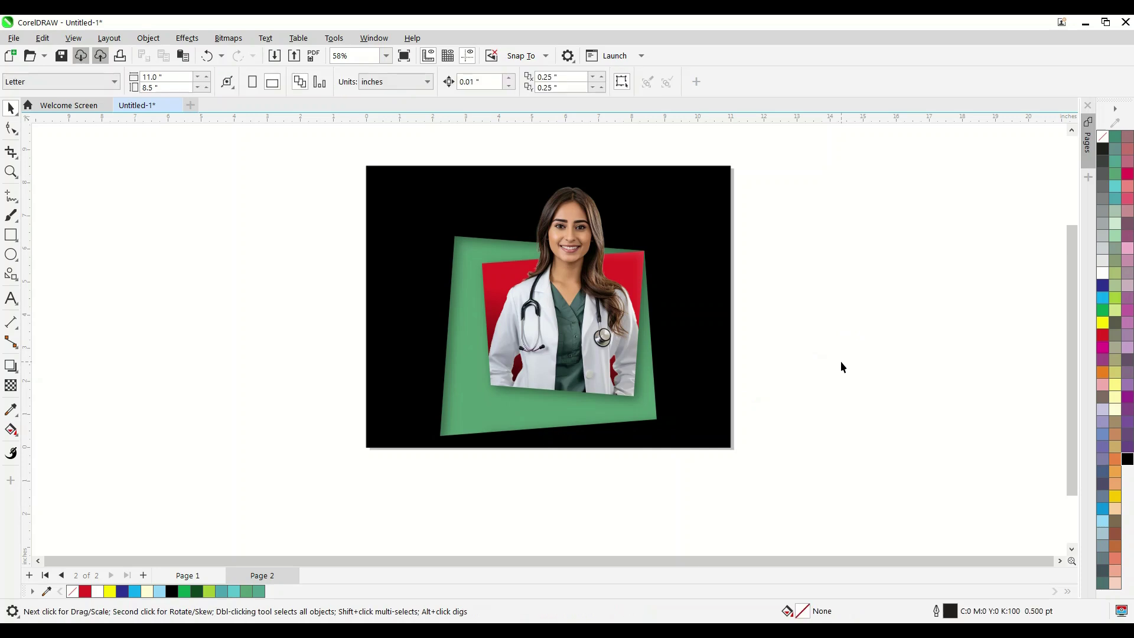
click(538, 336)
mouse_move(662, 442)
mouse_down()
mouse_move(644, 437)
mouse_move(642, 410)
mouse_up()
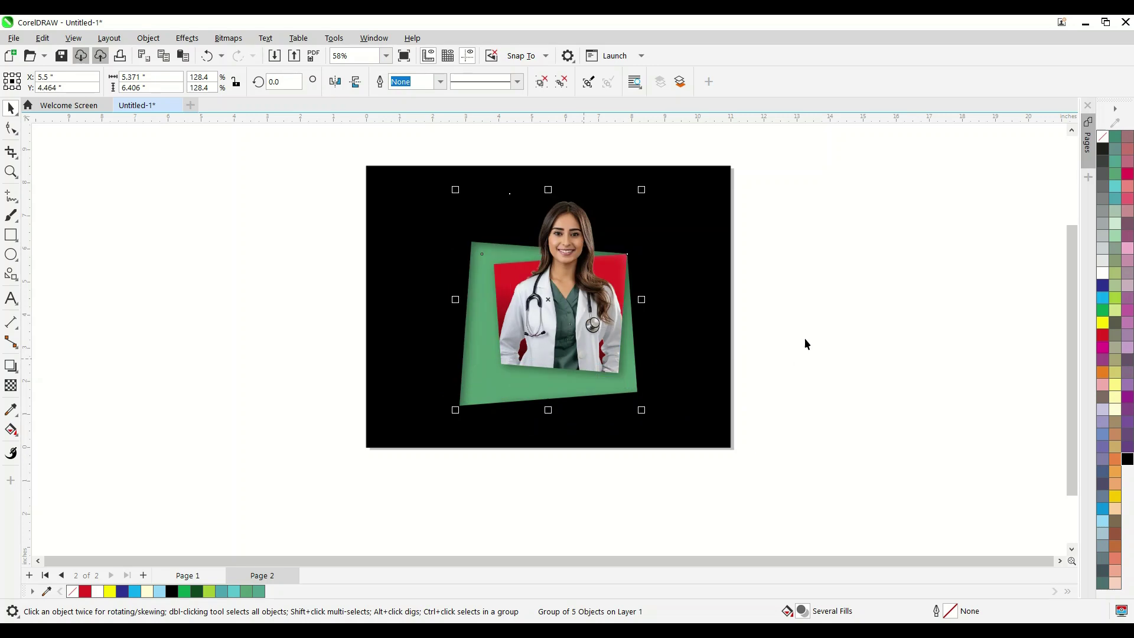
click(820, 337)
key(shift+F4)
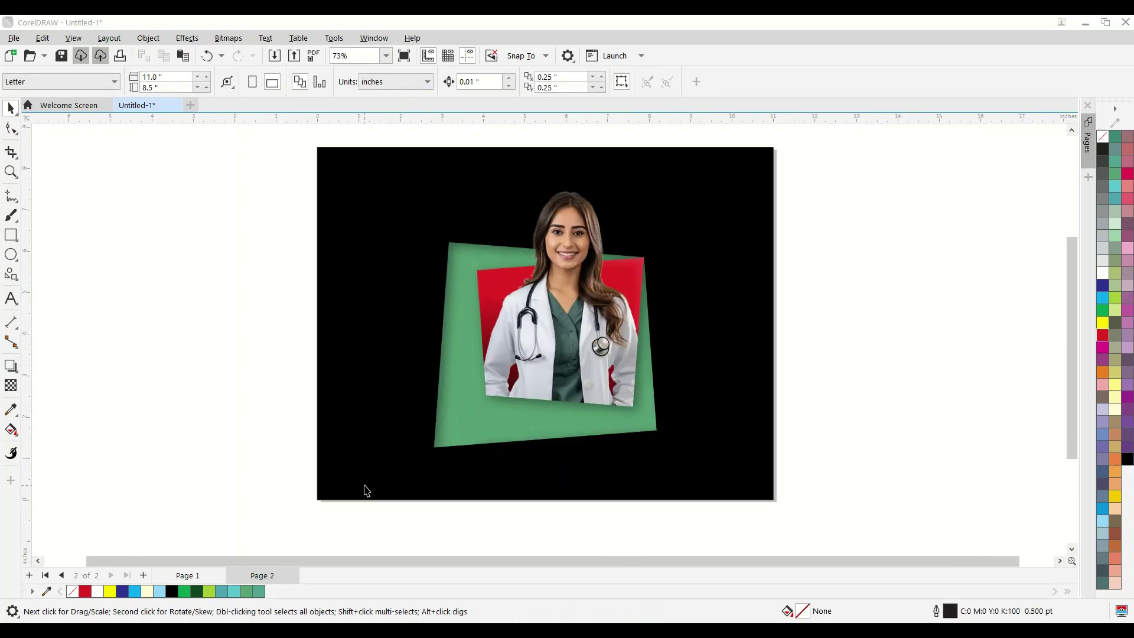
click(143, 575)
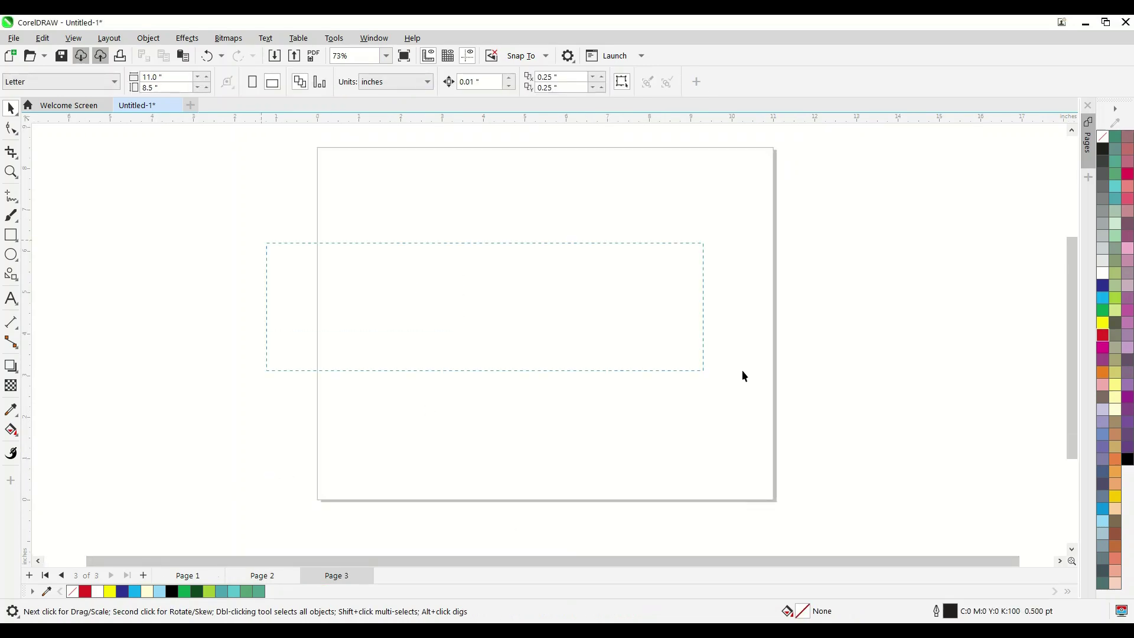
- Type a letter A, enlarge it to about 401 pt and set it in Franklin Gothic Heavy
click(10, 299)
click(490, 280)
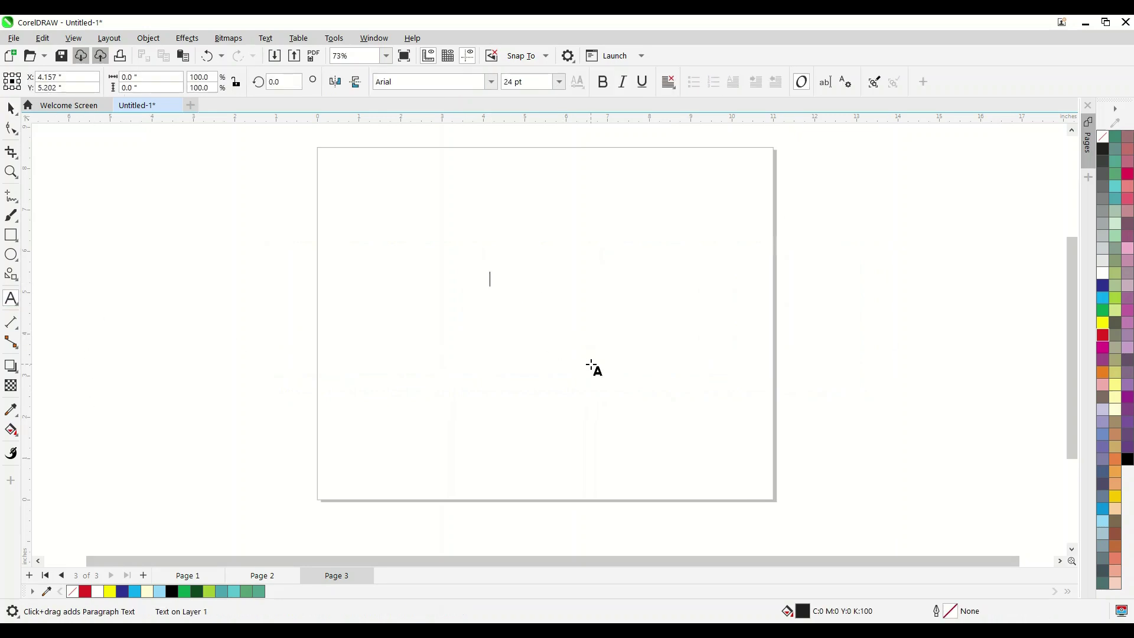
text(A)
click(11, 110)
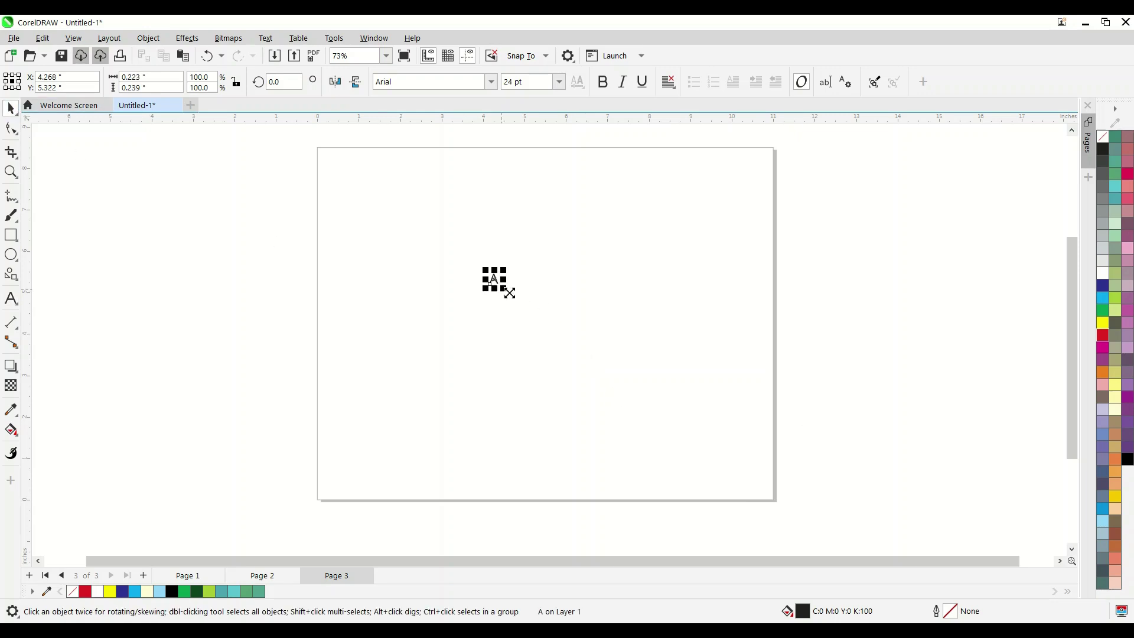
drag(503, 289, 626, 391)
click(408, 81)
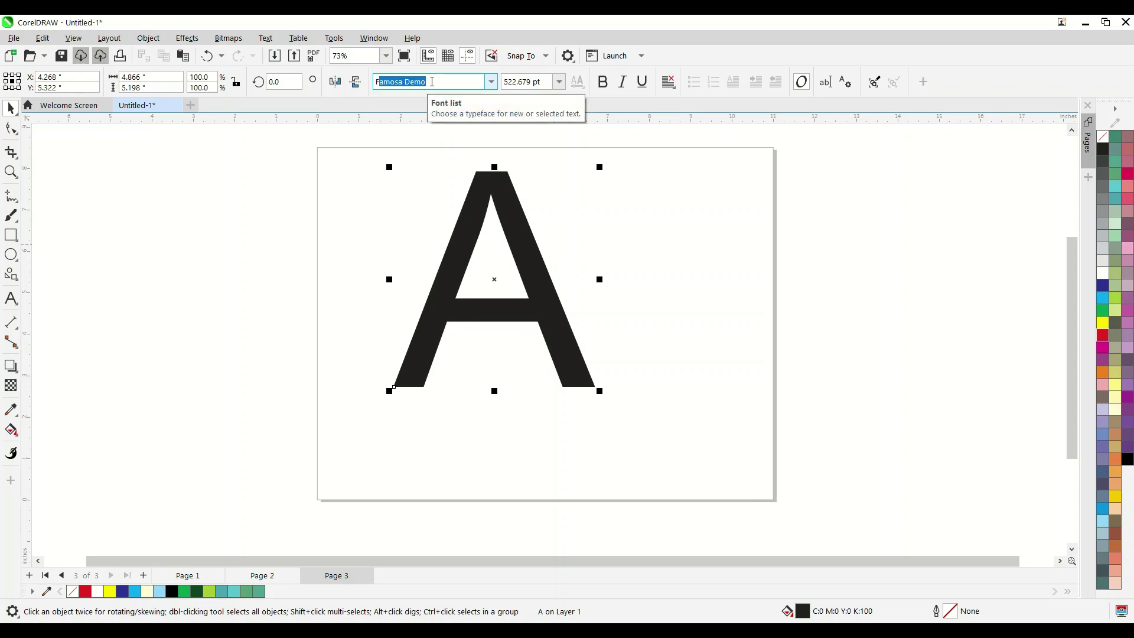
key(Return)
click(491, 81)
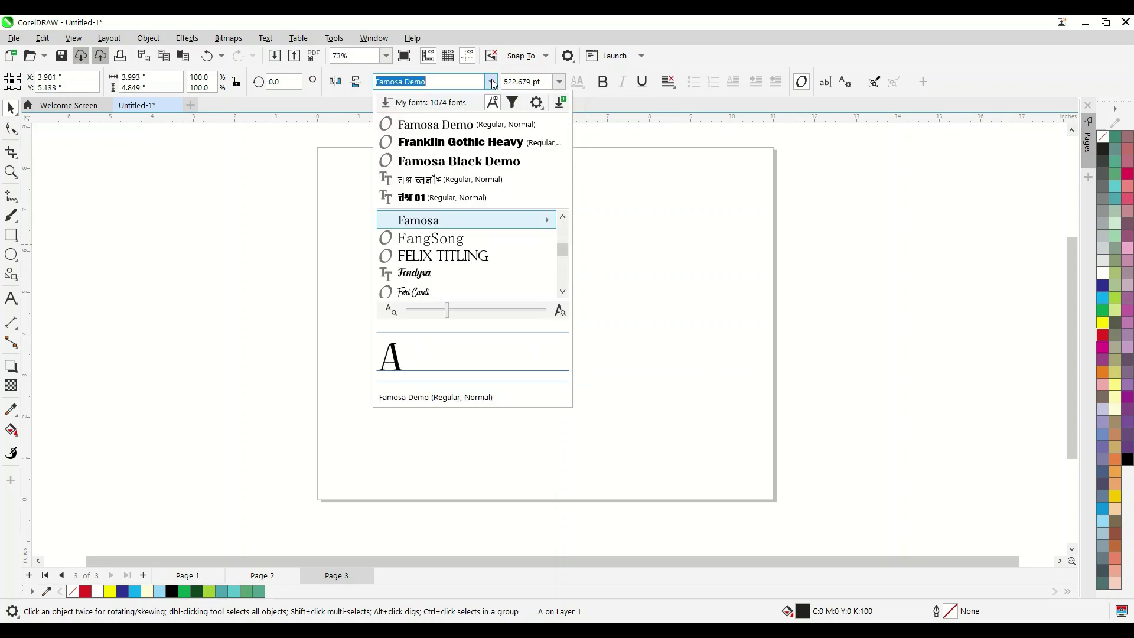
click(478, 143)
drag(526, 331, 595, 349)
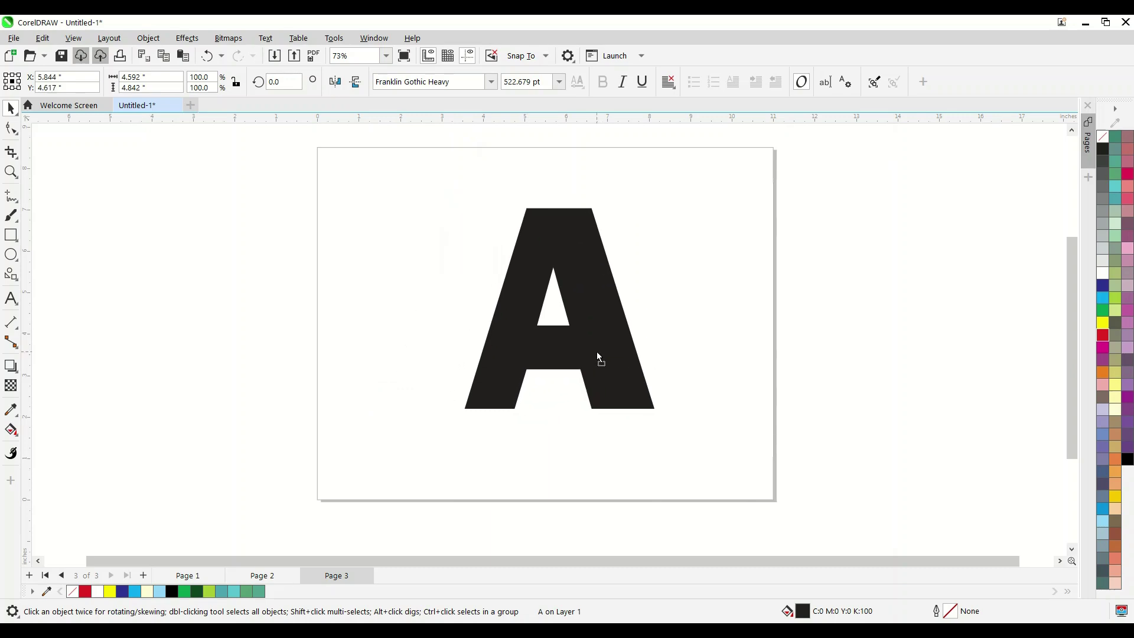
drag(659, 406, 637, 410)
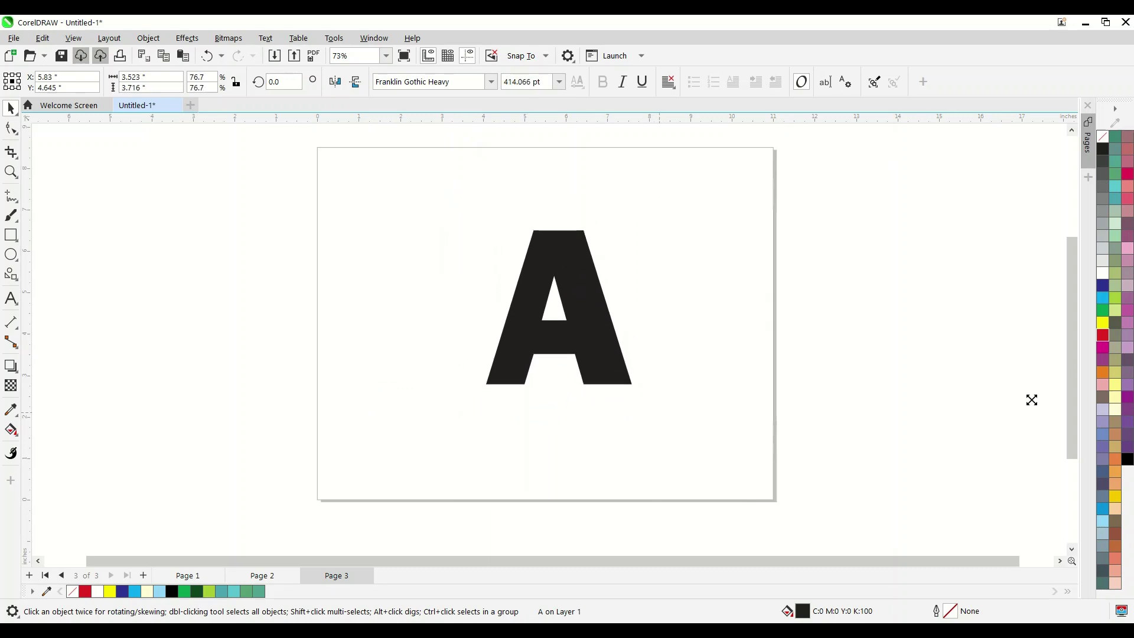
- Colour the A red and position it near the top centre of Page 3
click(1103, 335)
scroll(435, 293, down, 1)
scroll(573, 299, up, 1)
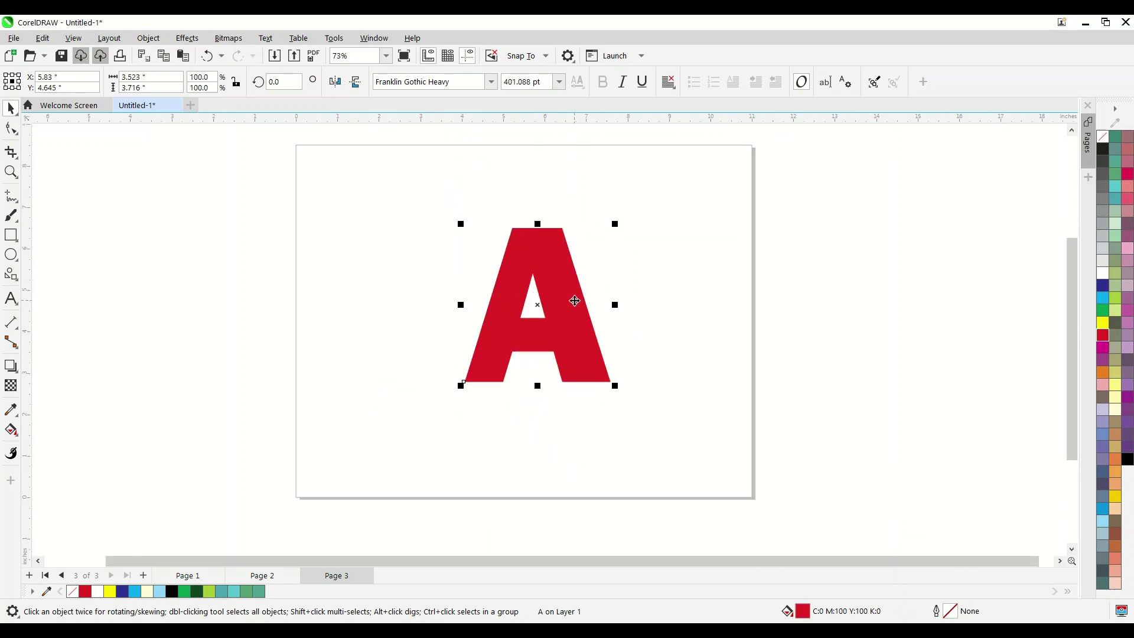
scroll(505, 215, down, 1)
drag(564, 299, 547, 286)
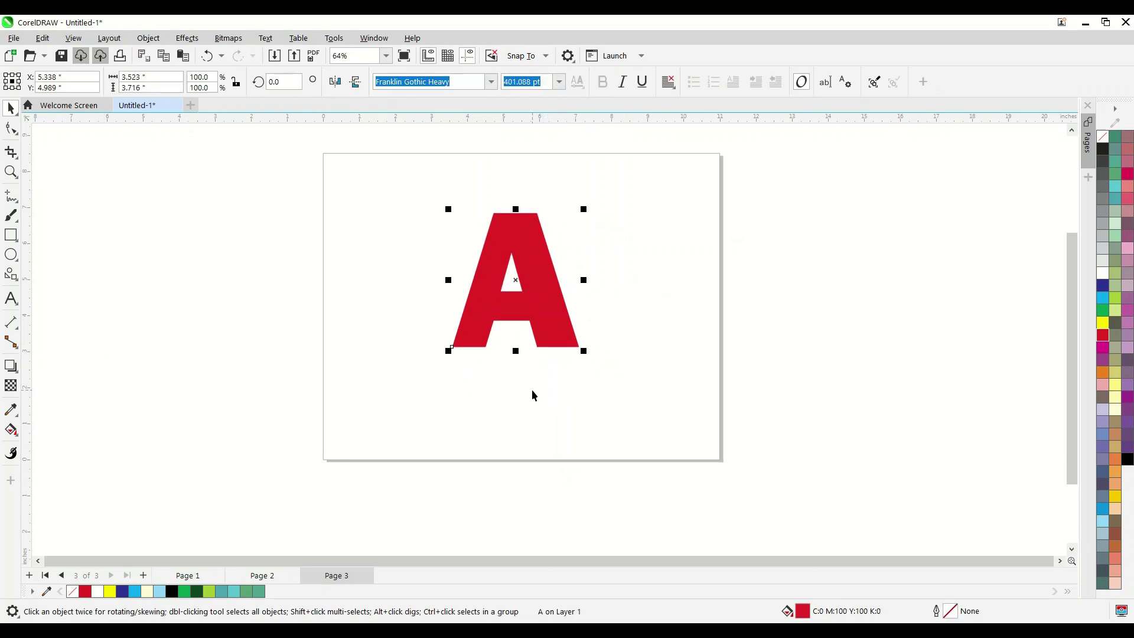
click(413, 329)
click(486, 334)
click(488, 339)
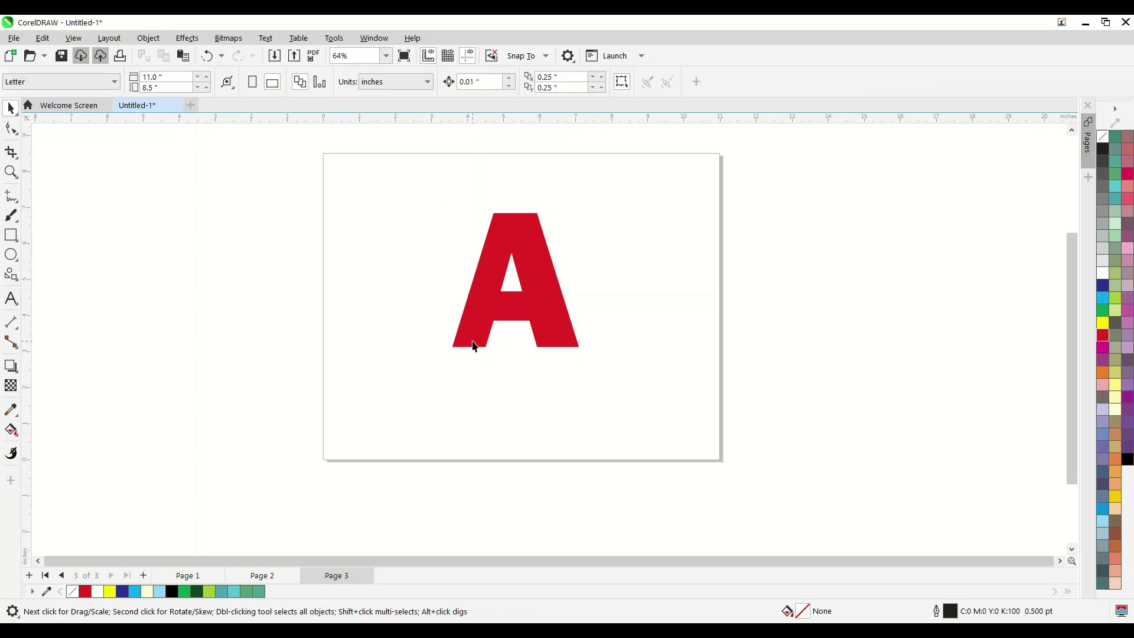
click(473, 345)
- Try widening the A's outline with the Variable Outline tool, then reselect the letter
click(12, 455)
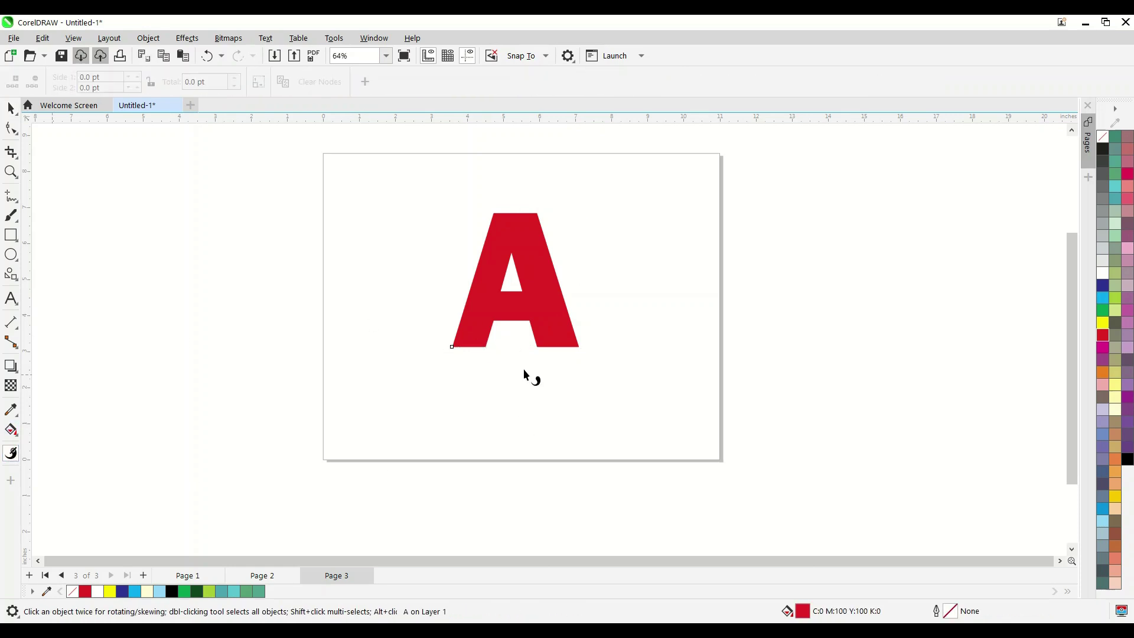
scroll(490, 354, up, 1)
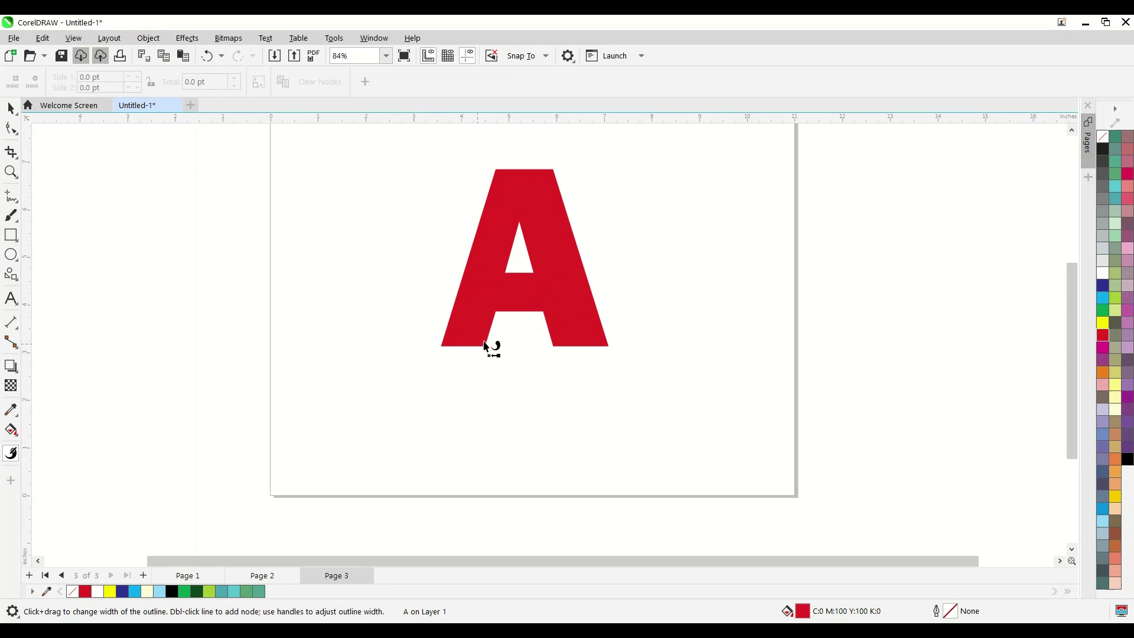
click(11, 110)
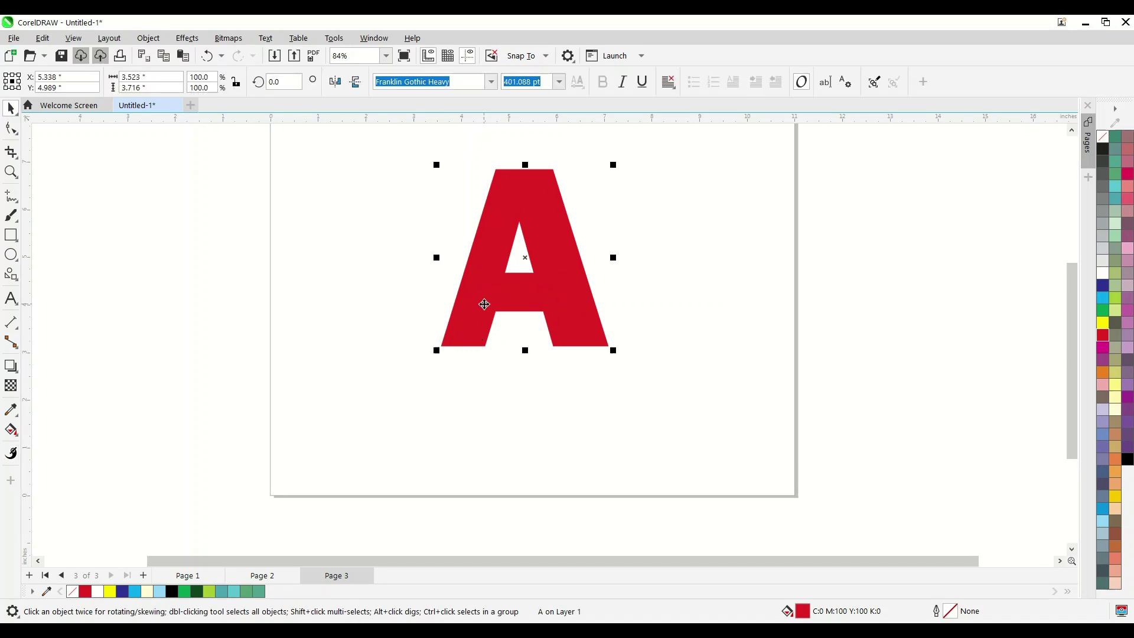
key(space)
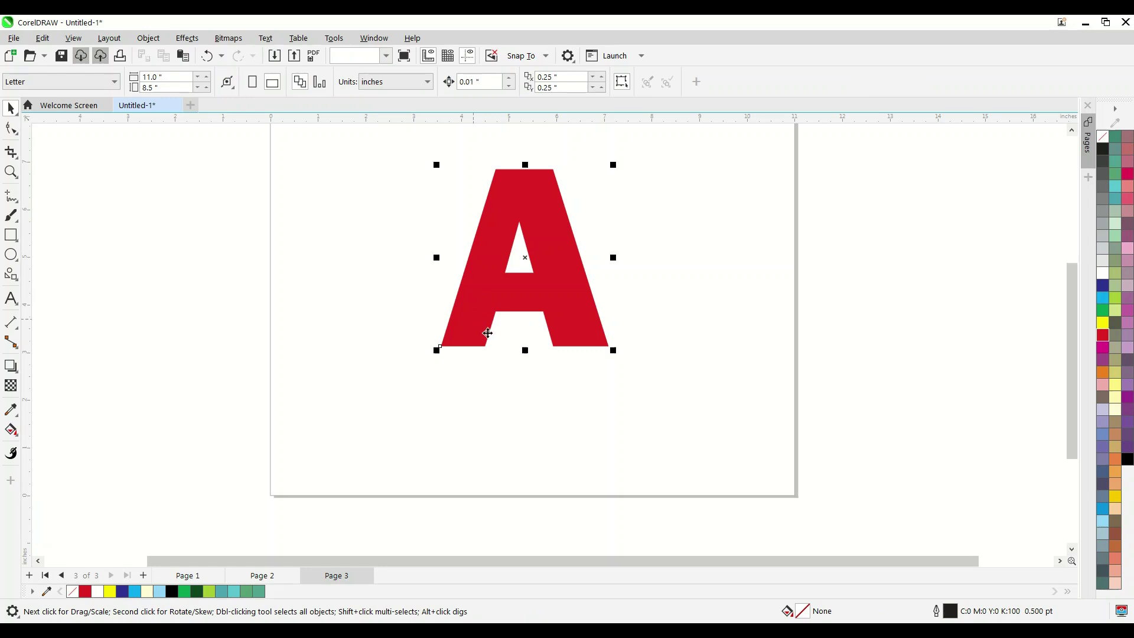
key(space)
click(11, 454)
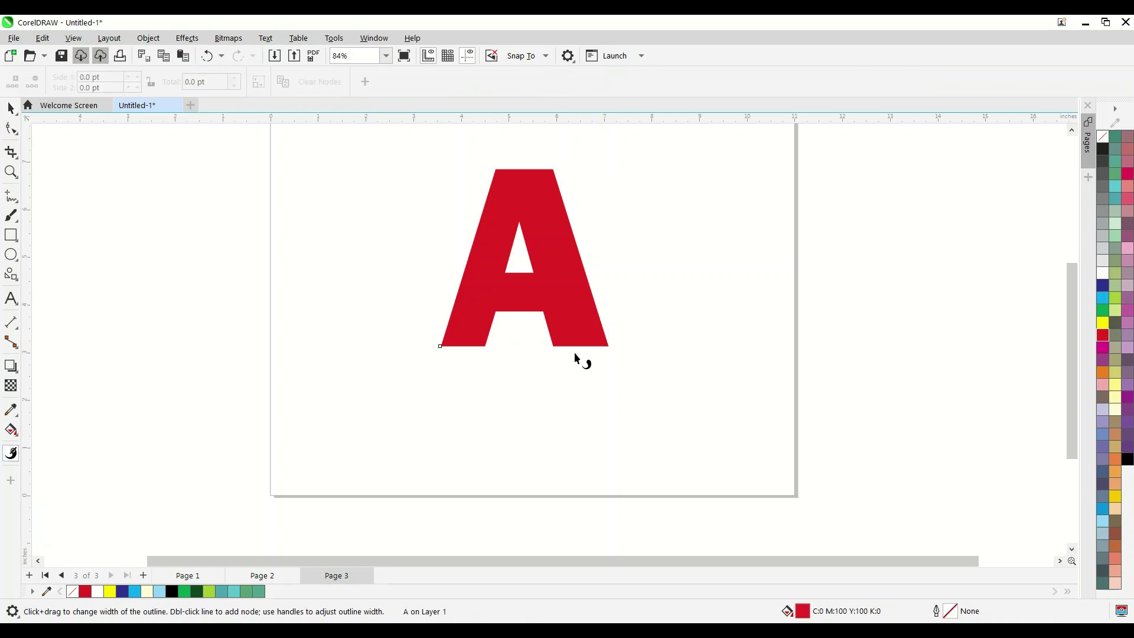
drag(445, 350, 456, 372)
click(9, 110)
click(492, 295)
click(491, 295)
click(430, 334)
click(469, 337)
- Convert the A to curves and give it a black variable-width outline (about 59.476 pt) flaring toward the lower right
key(ctrl+q)
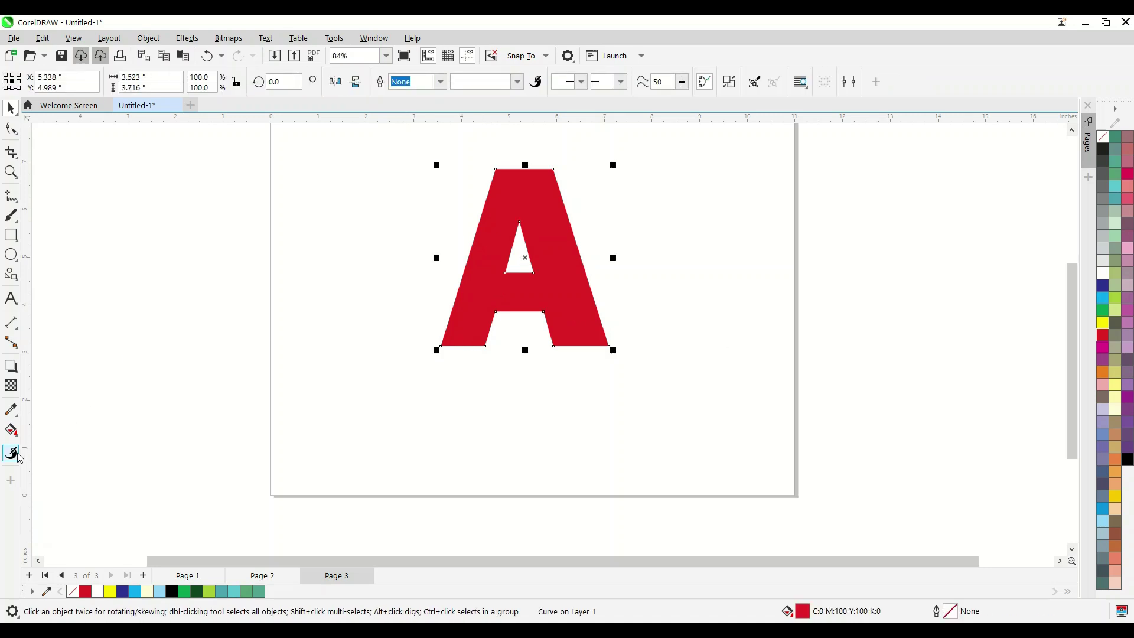
click(10, 453)
scroll(480, 353, up, 2)
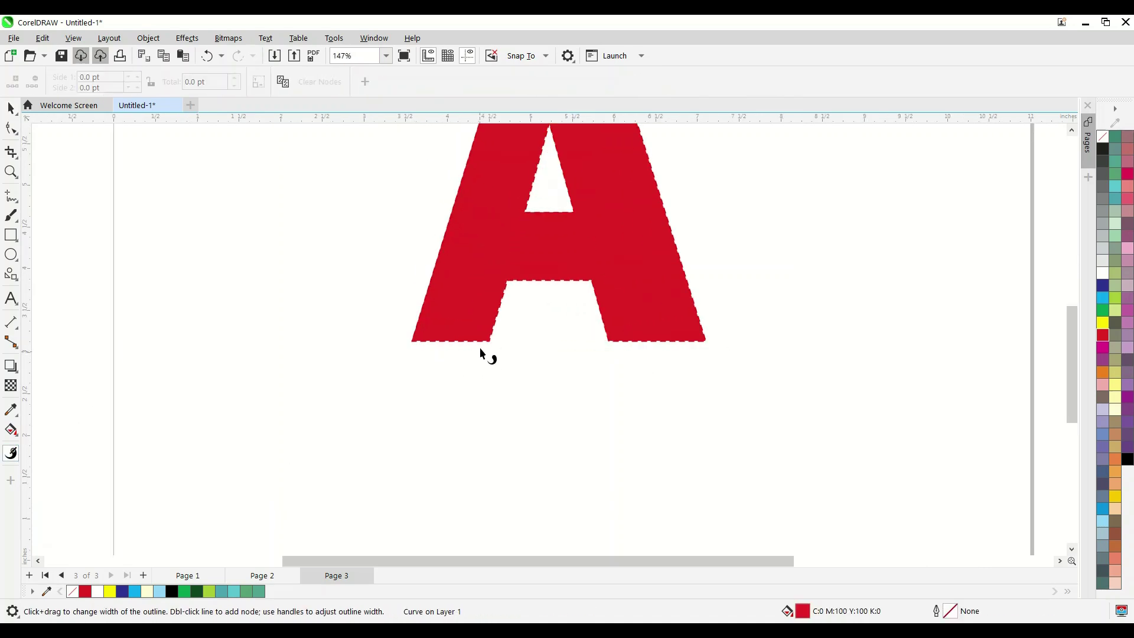
scroll(494, 361, down, 1)
drag(487, 341, 509, 399)
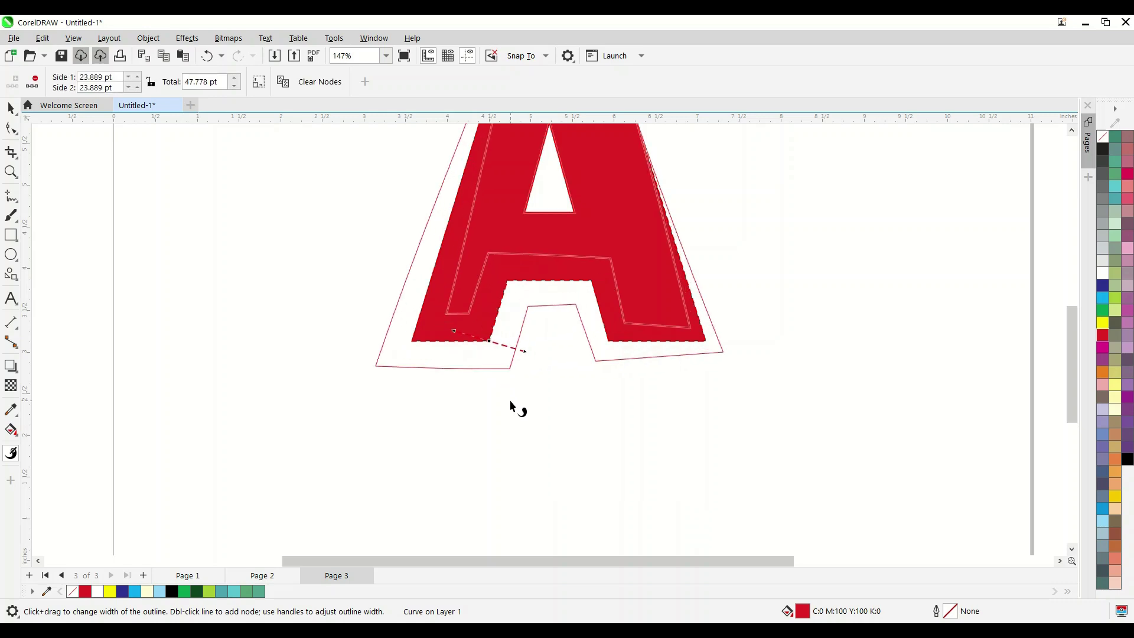
scroll(487, 345, down, 1)
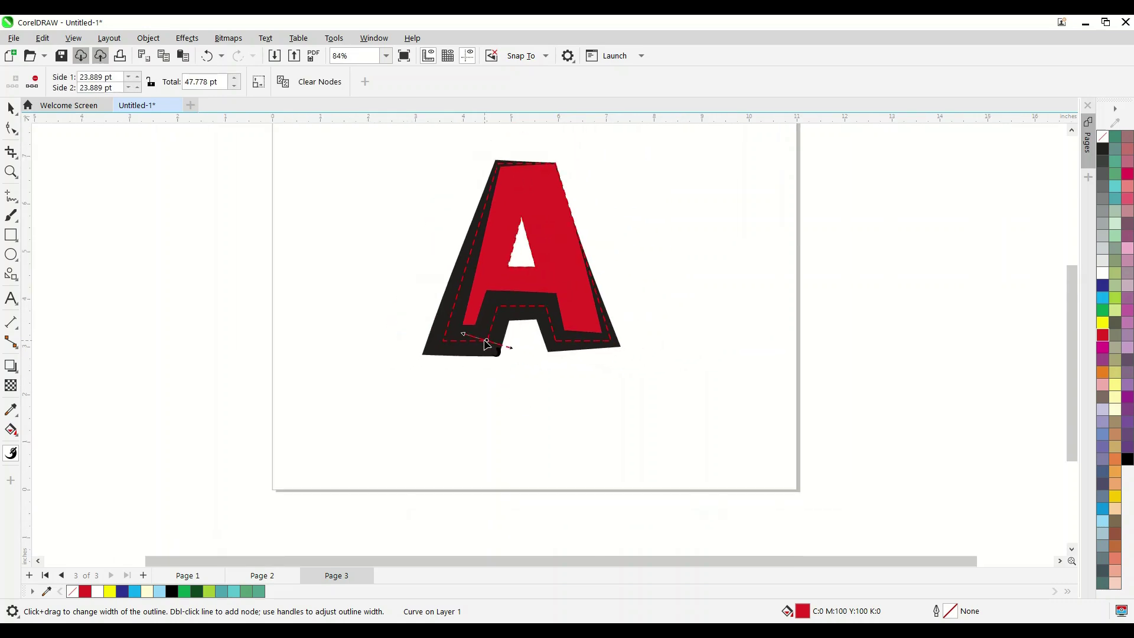
key(ctrl+z)
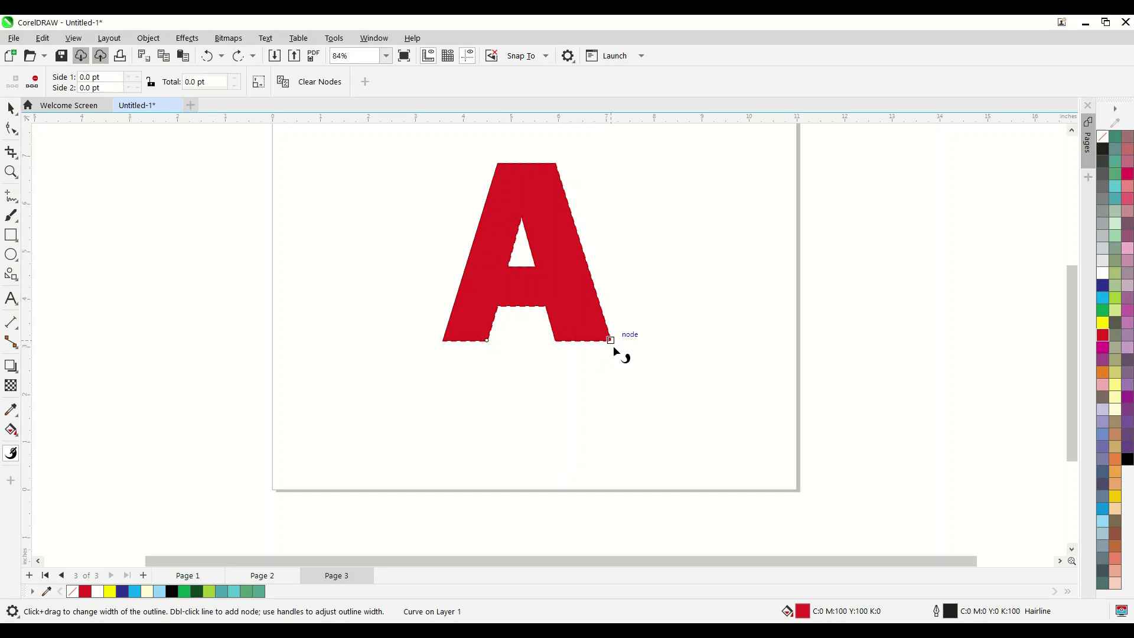
drag(619, 338, 662, 407)
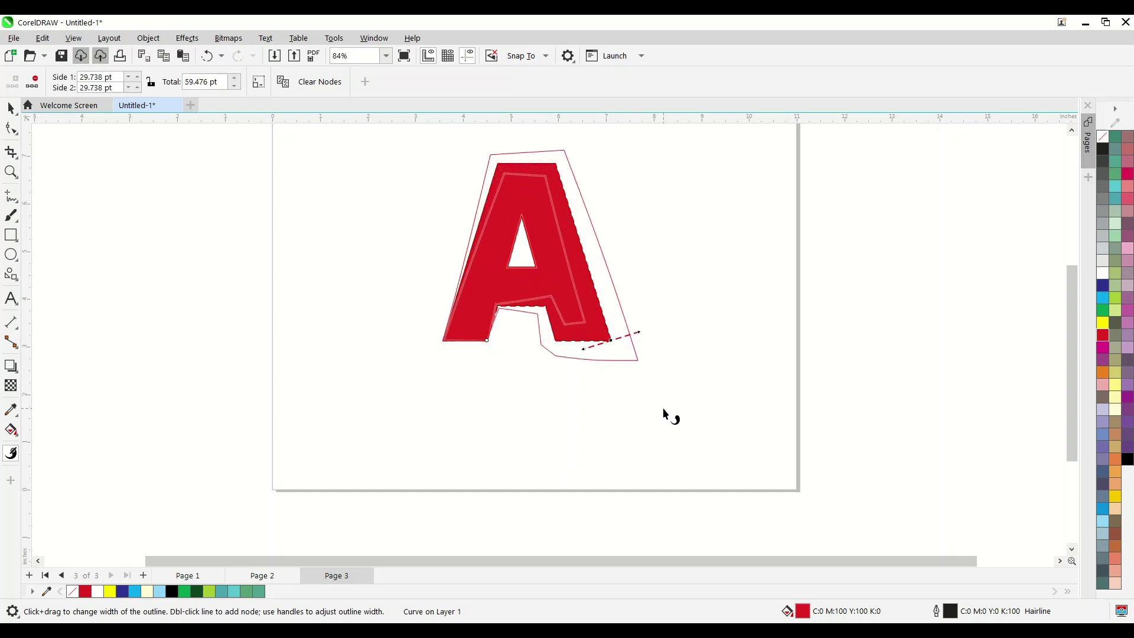
scroll(585, 290, down, 1)
scroll(579, 237, down, 1)
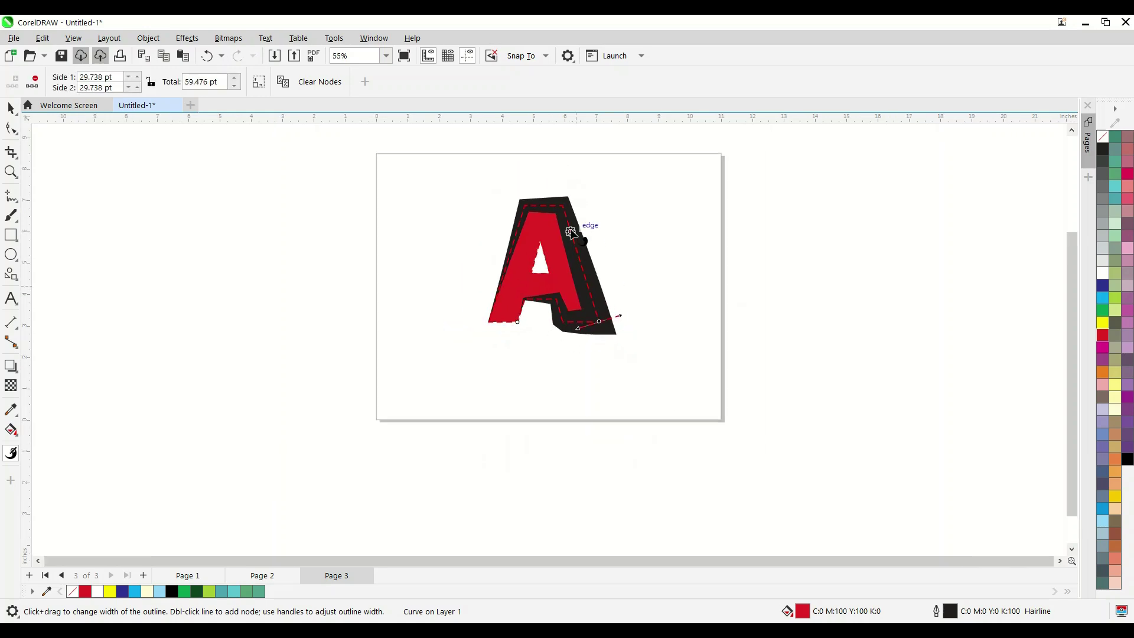
scroll(572, 233, up, 2)
scroll(571, 233, down, 1)
click(12, 109)
click(490, 306)
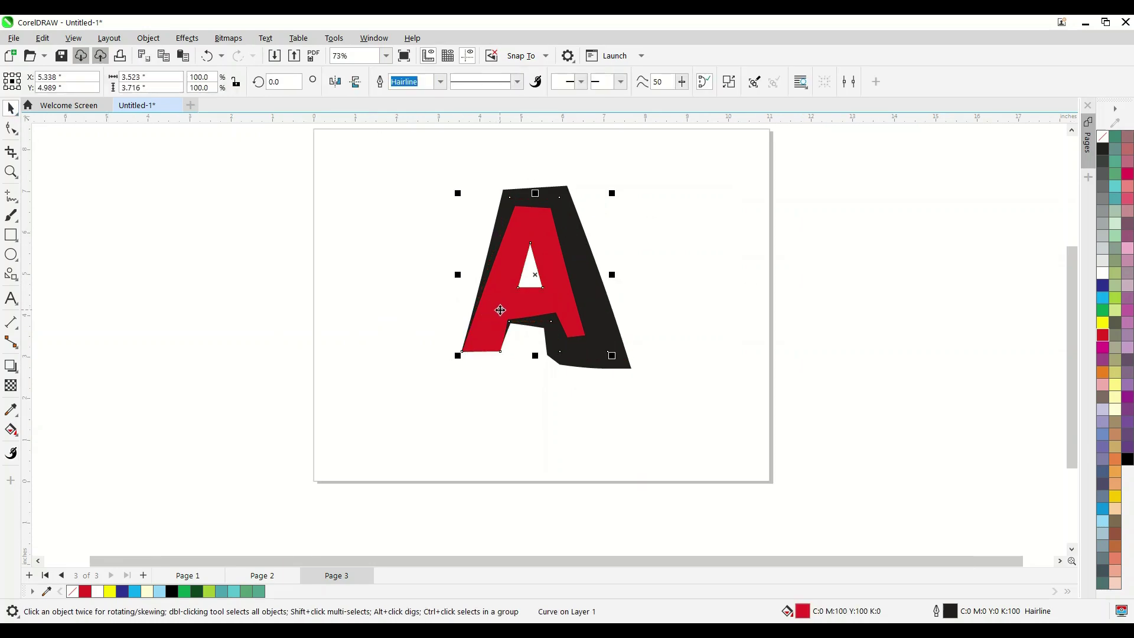
- Fill the back shape behind the A with orange and lay a gradient ending in yellow
click(611, 354)
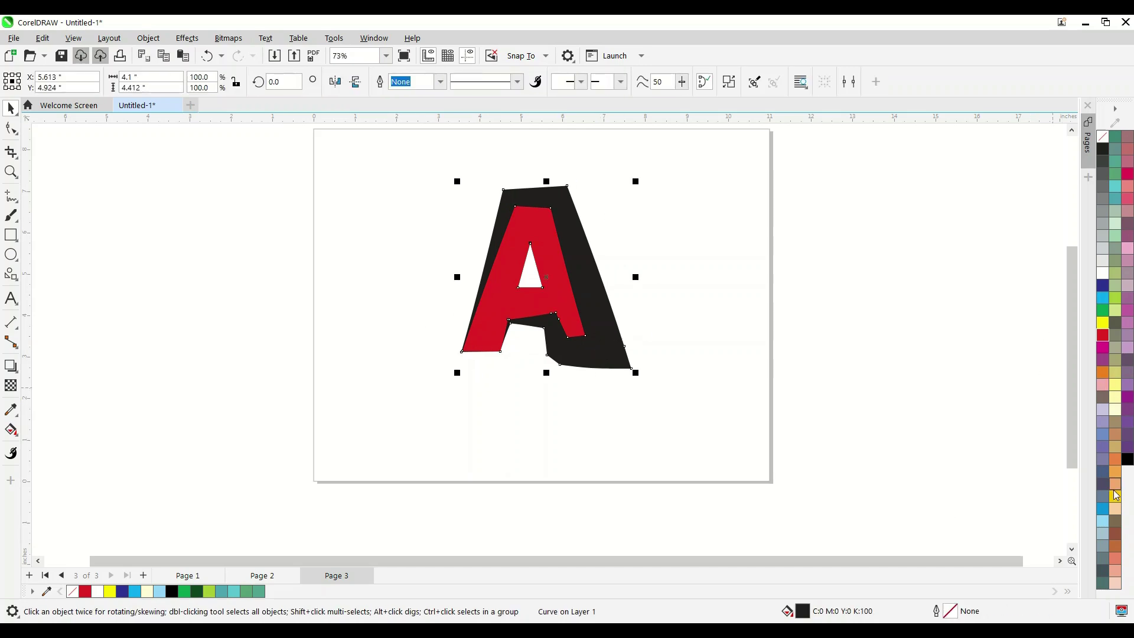
click(1116, 460)
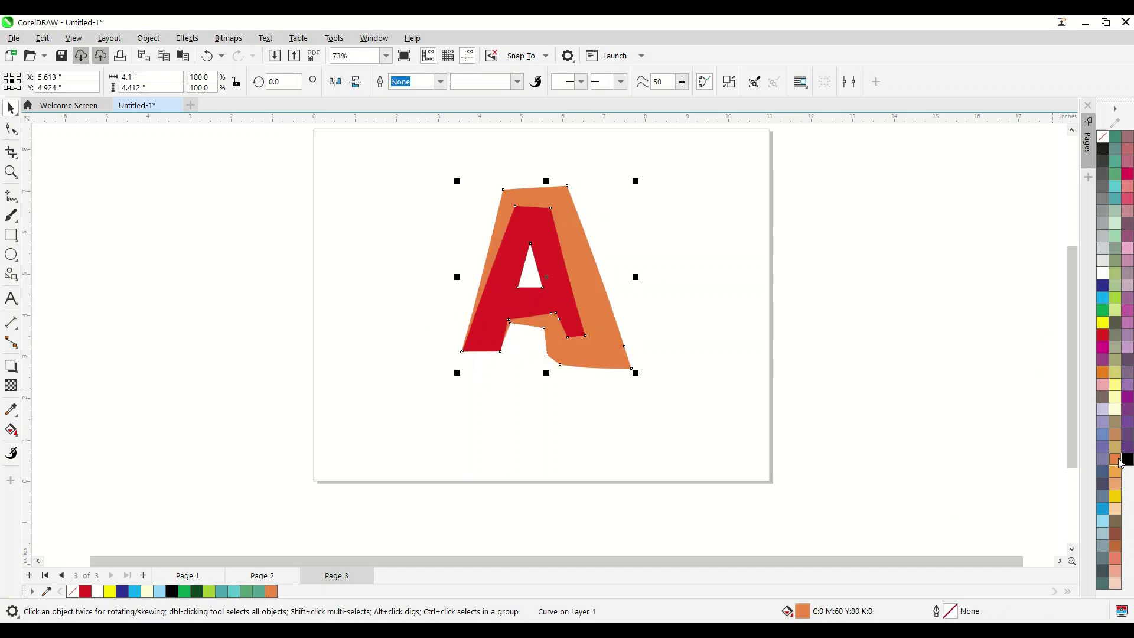
click(1103, 373)
key(g)
drag(565, 214, 650, 421)
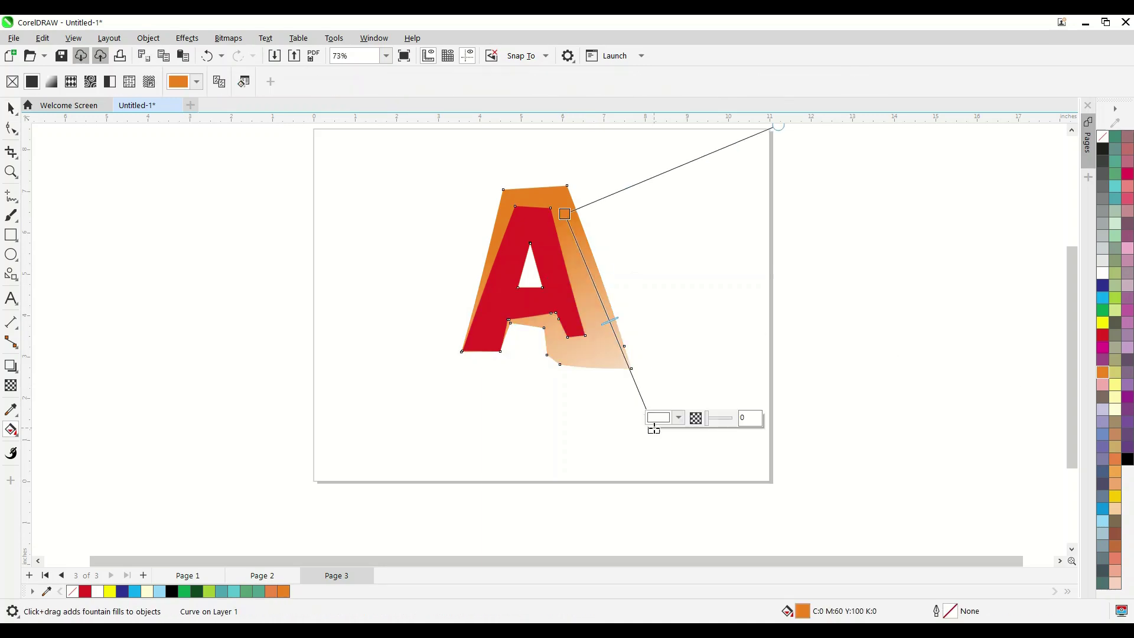
click(1116, 500)
- Adjust the orange start and yellow end nodes so the gradient shades toward the lower right
drag(653, 428, 621, 387)
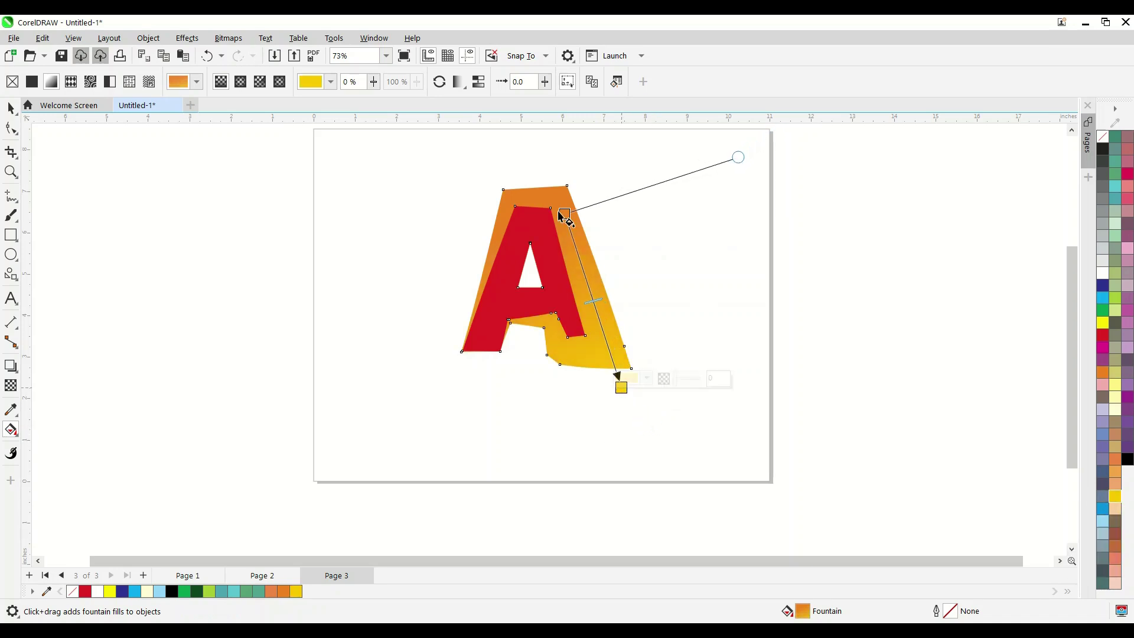
drag(565, 214, 570, 230)
drag(621, 388, 615, 383)
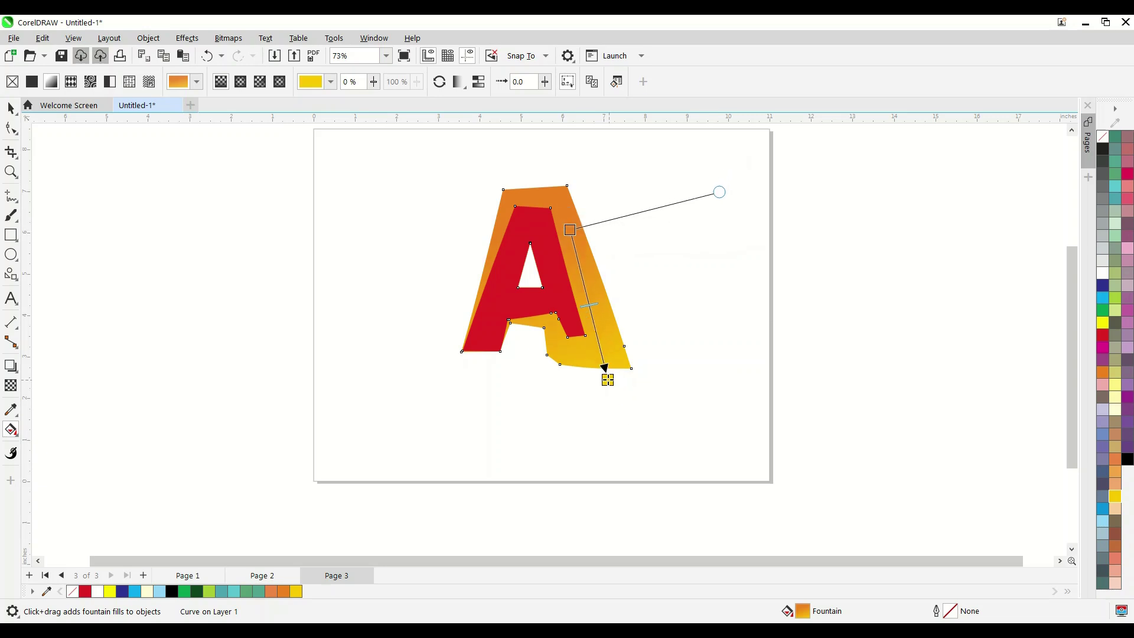
click(11, 108)
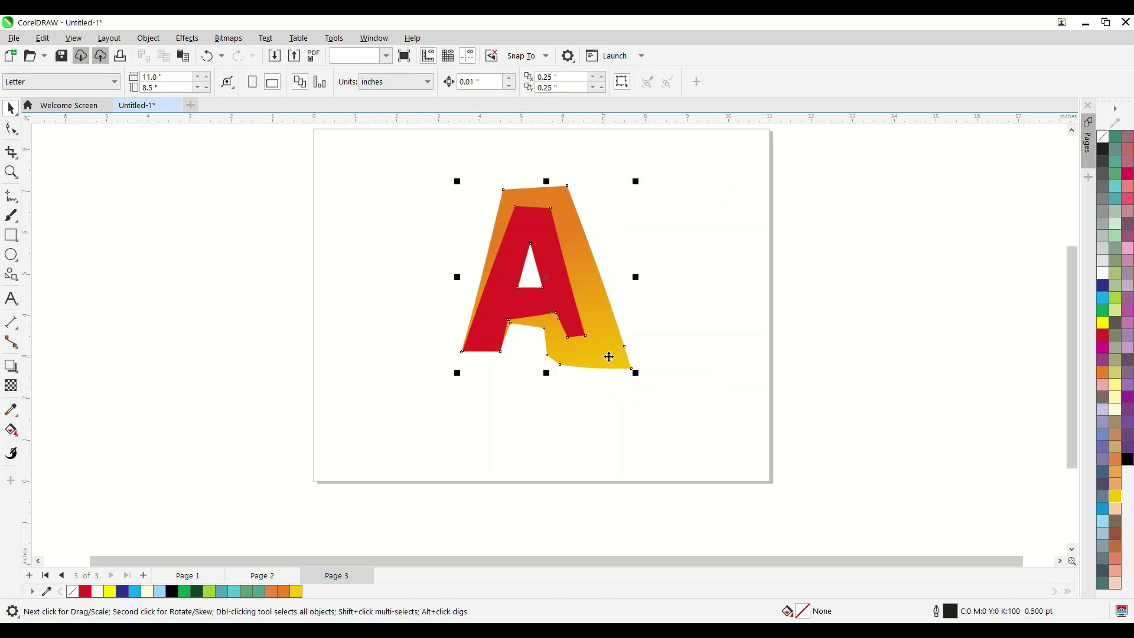
scroll(575, 324, down, 2)
scroll(576, 324, up, 2)
scroll(573, 319, down, 1)
scroll(570, 316, down, 2)
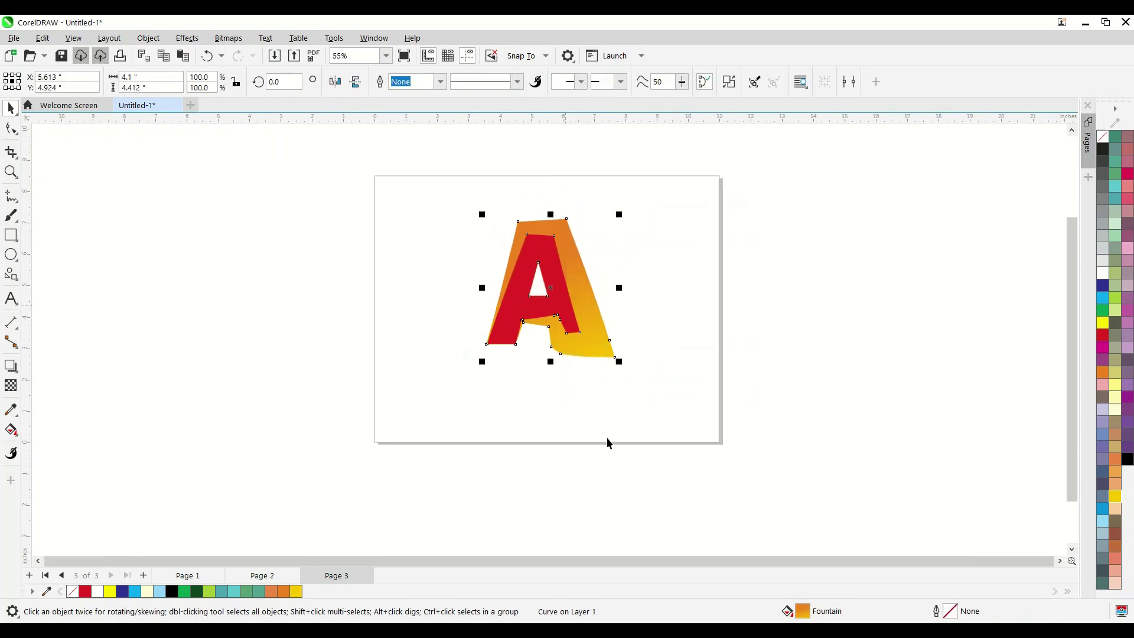
scroll(578, 278, up, 1)
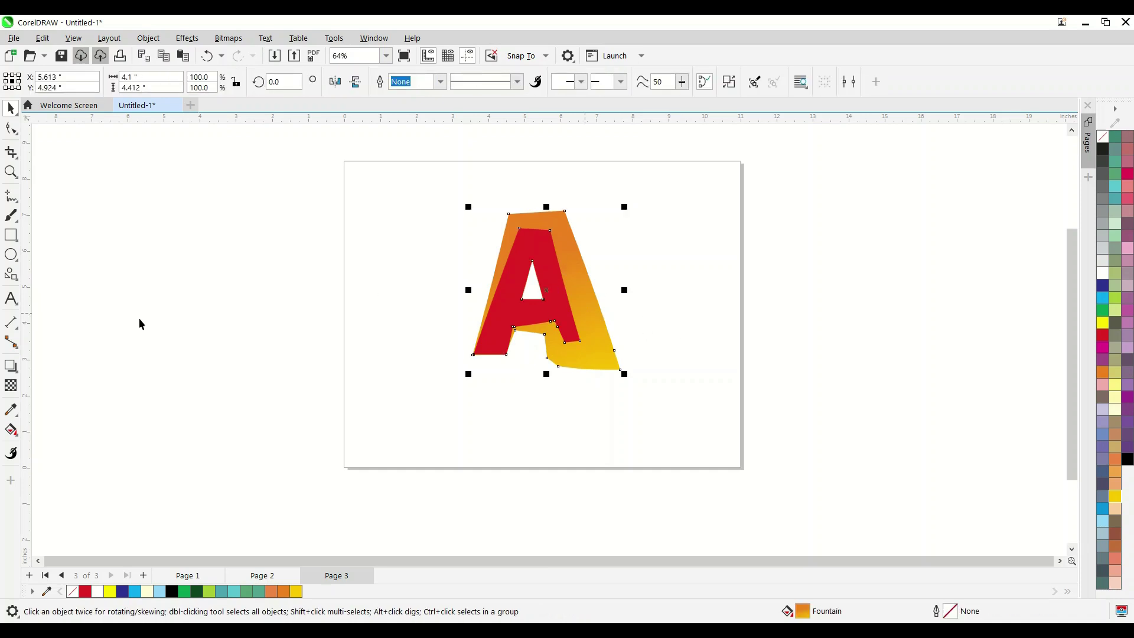
- Give the A's orange-yellow gradient back shape an Inner Edge preset shadow
click(13, 368)
mouse_move(546, 290)
mouse_down()
mouse_move(616, 387)
mouse_move(599, 378)
mouse_up()
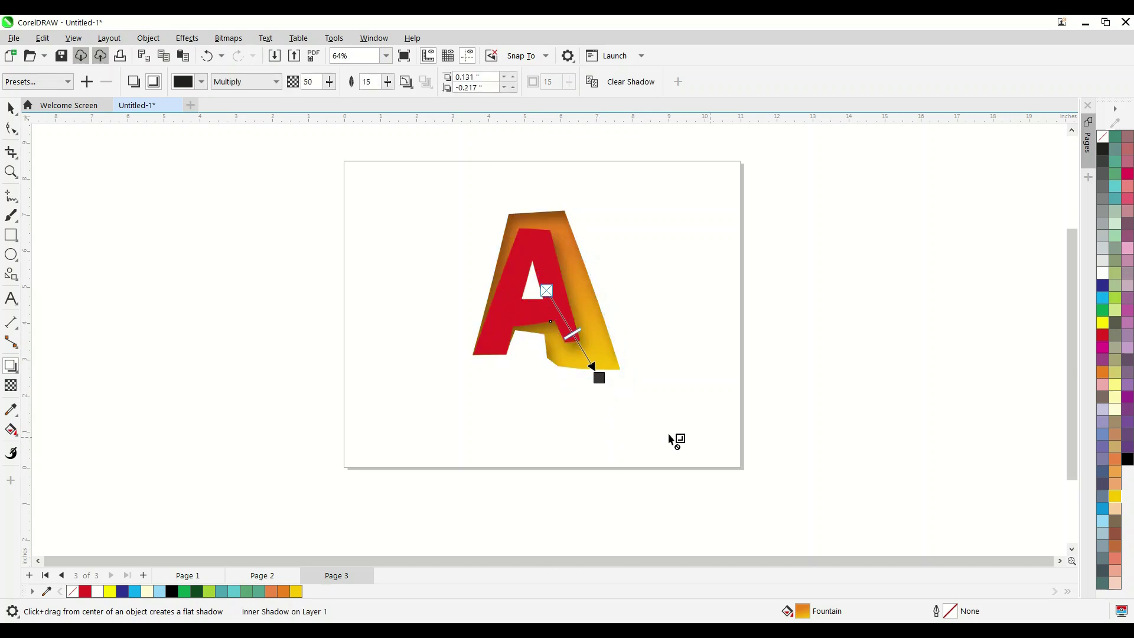
click(33, 83)
mouse_move(27, 234)
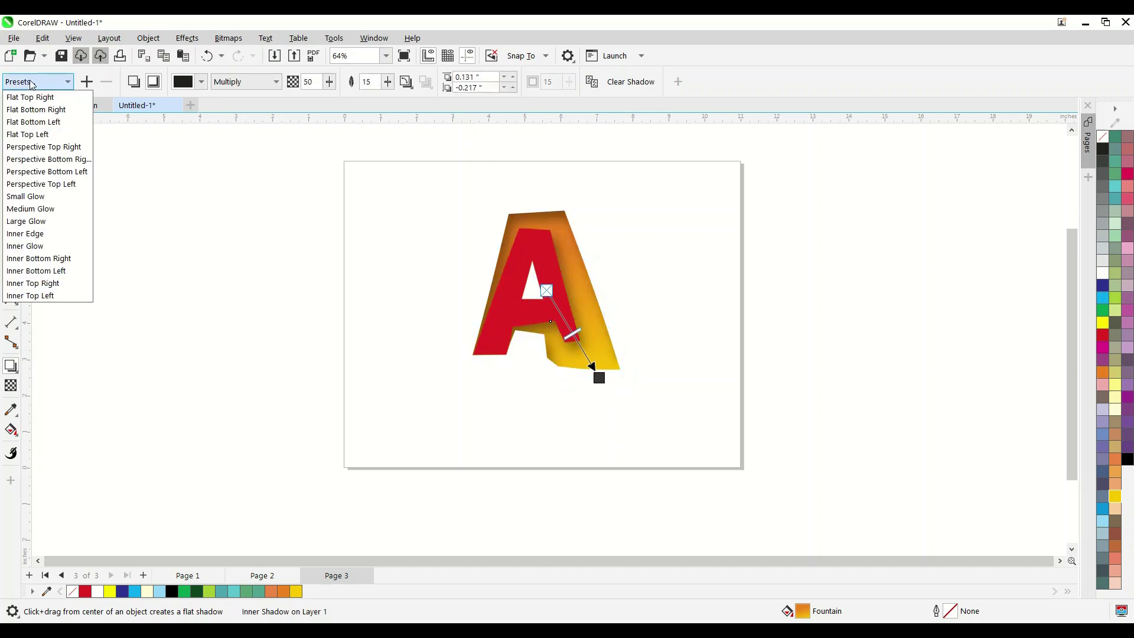
click(49, 234)
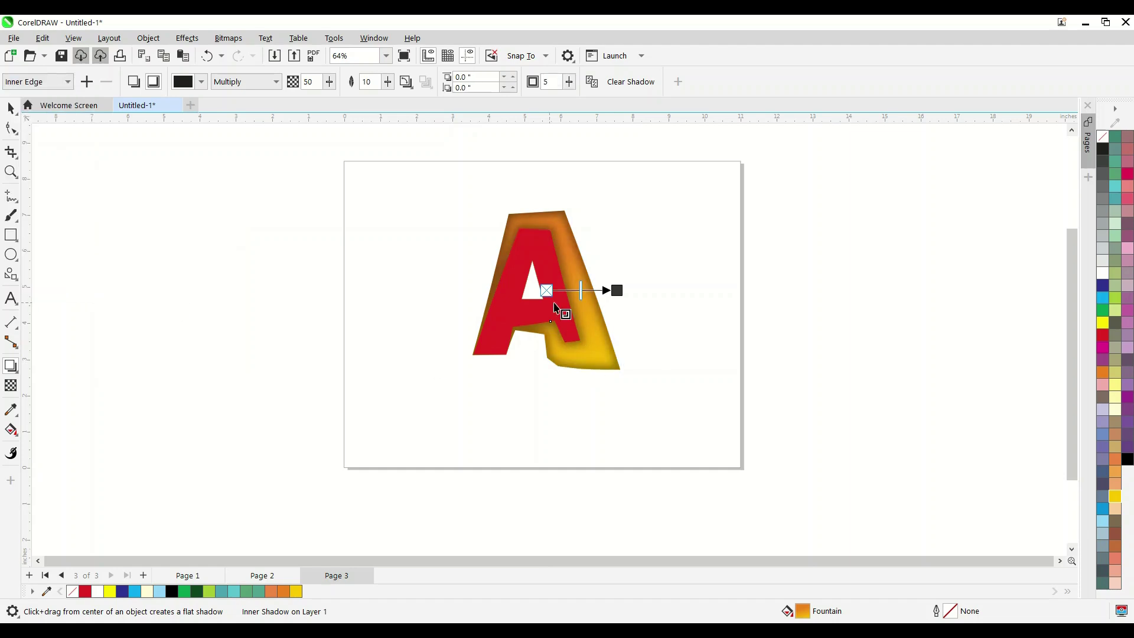
- Try a white fill on the red front of the A, then clear the selection
click(10, 108)
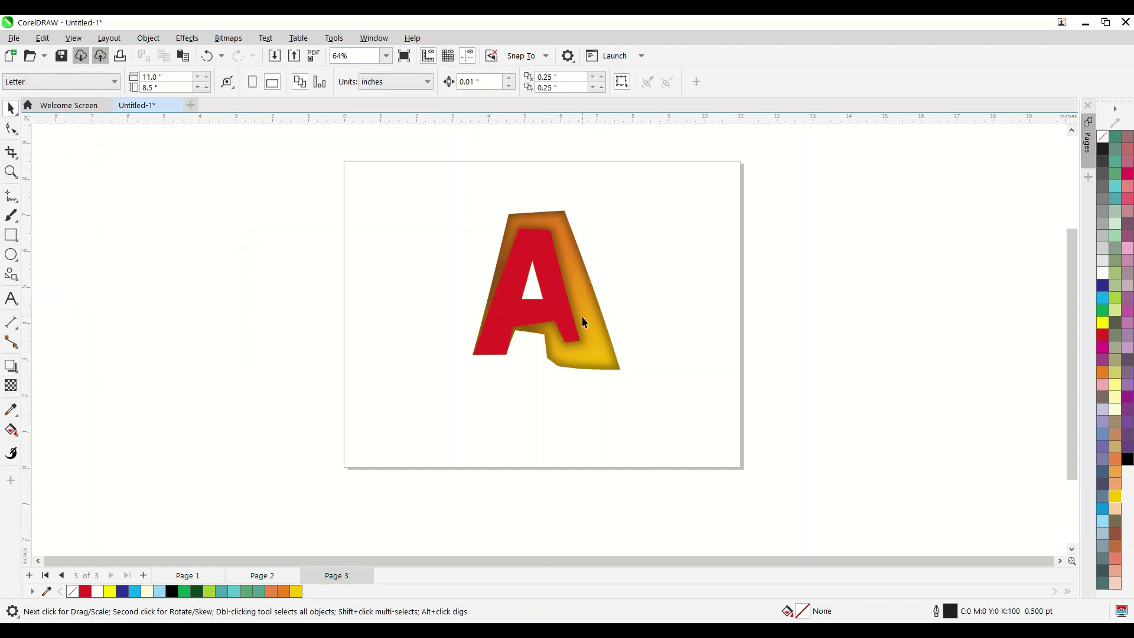
click(582, 317)
click(1102, 273)
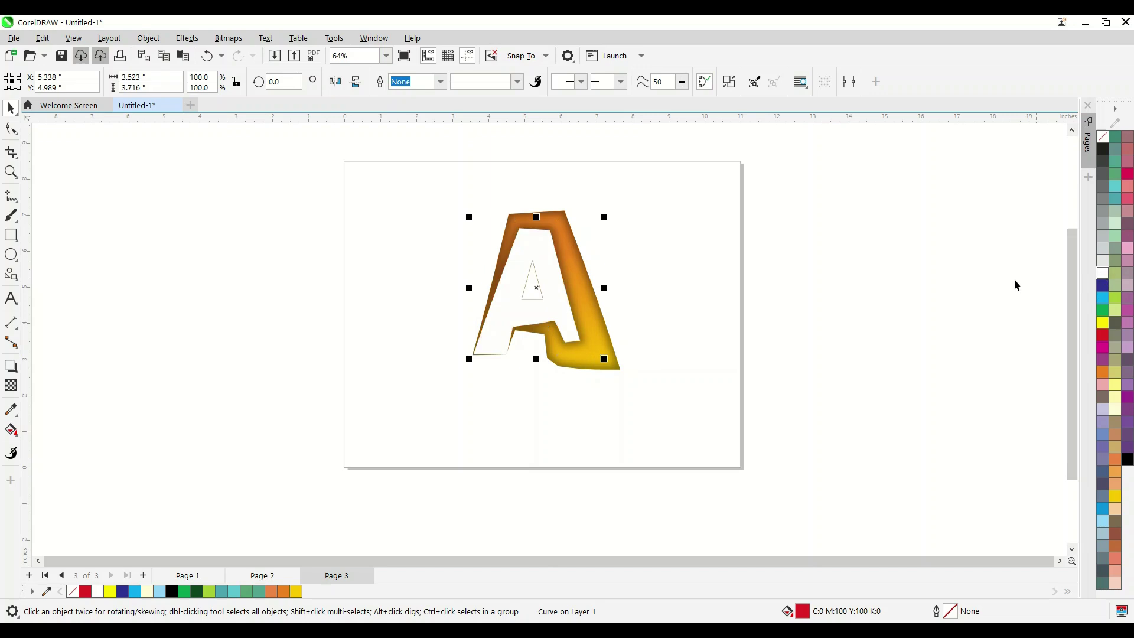
scroll(573, 284, up, 1)
click(752, 280)
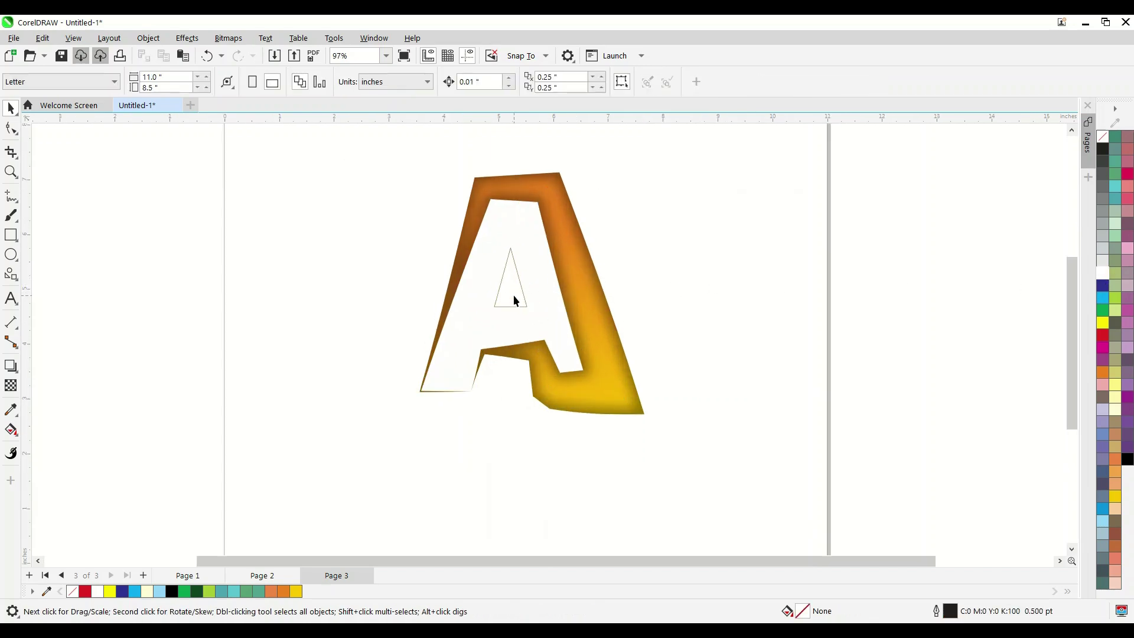
scroll(520, 295, down, 1)
- Undo the white fill and fill the A's back shape dark blue
key(ctrl+z)
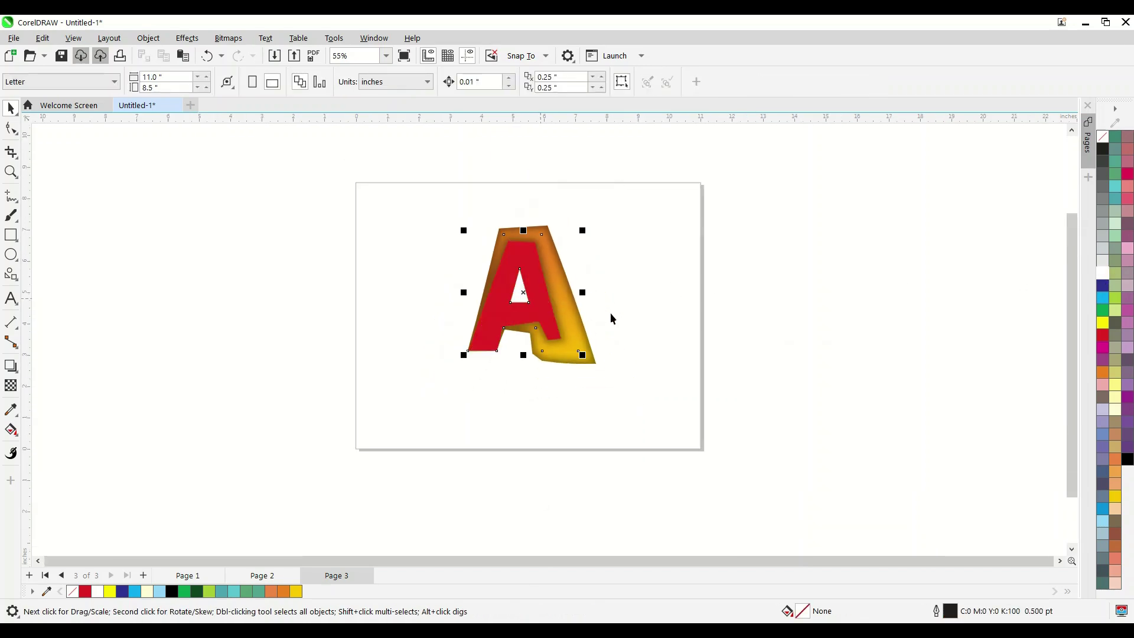
click(589, 353)
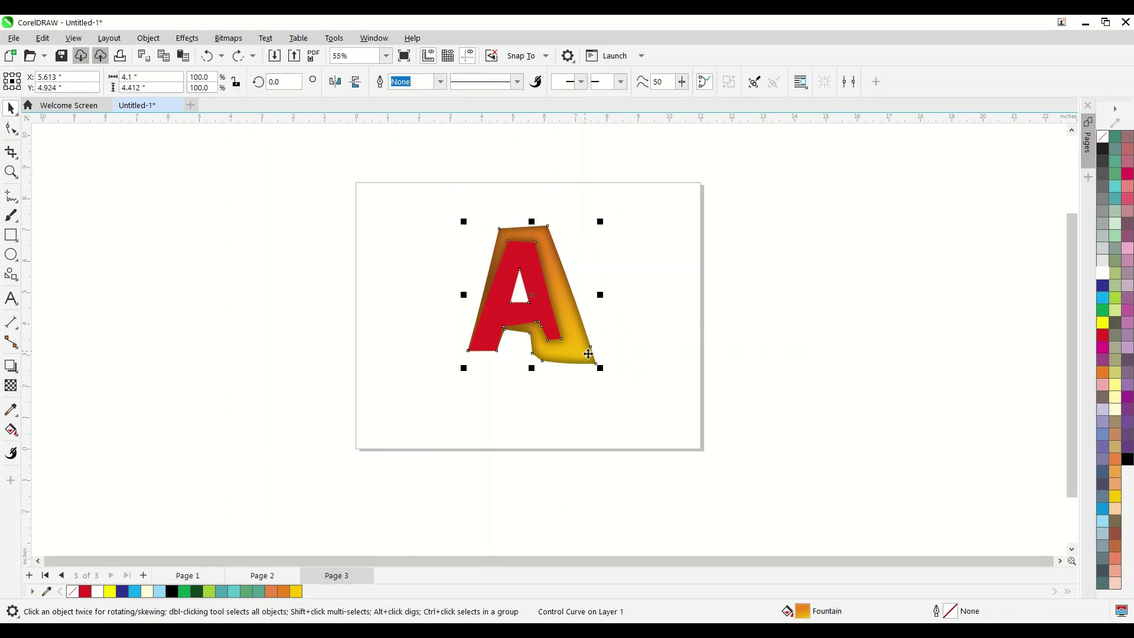
click(1104, 287)
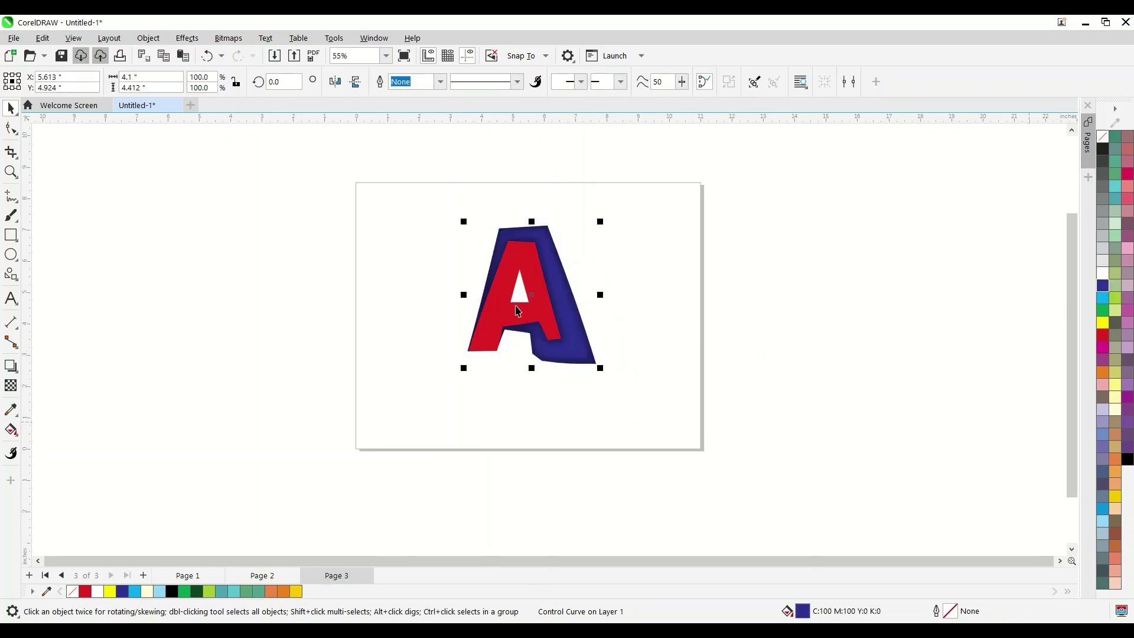
scroll(516, 310, up, 2)
- Try a bottom-left perspective shadow preset on the back shape, then clear the shadow
click(11, 366)
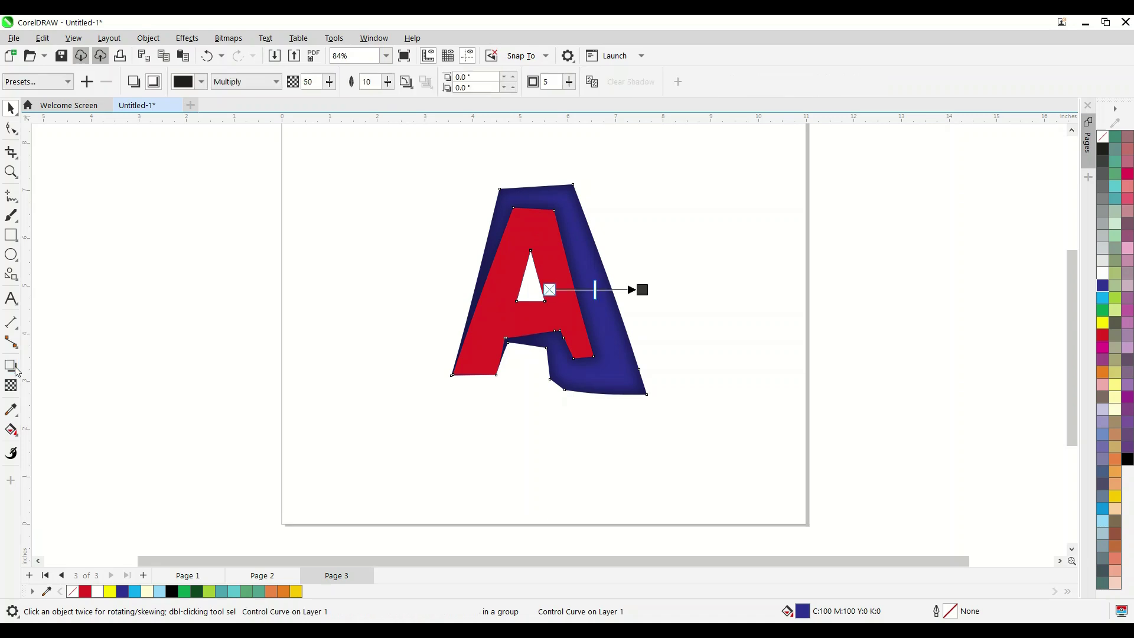
click(34, 82)
click(35, 161)
click(731, 82)
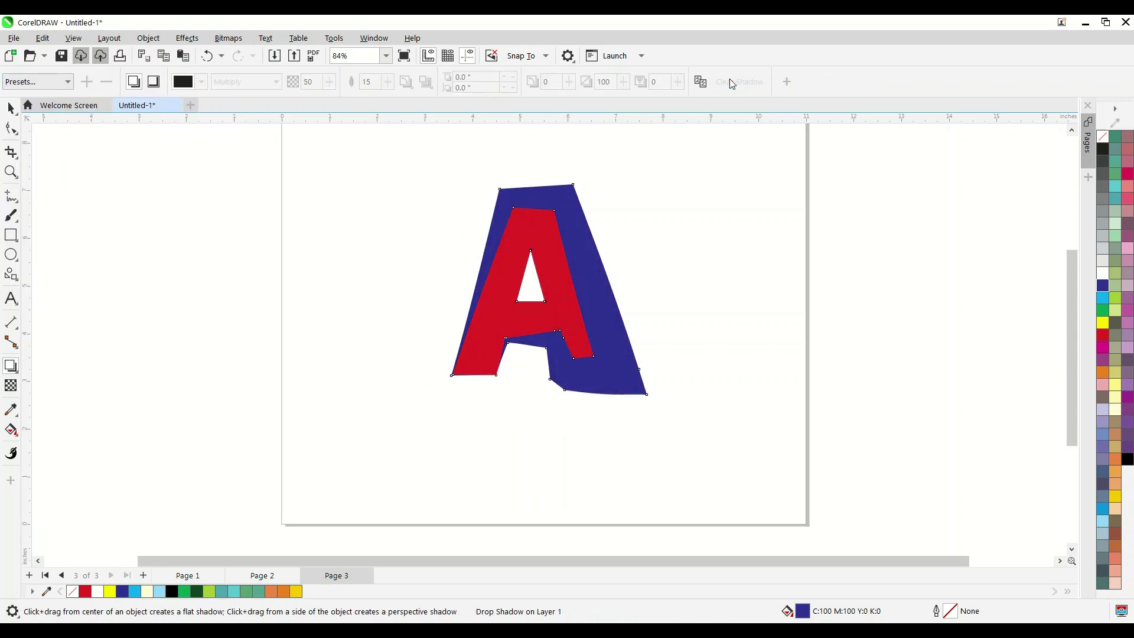
click(11, 109)
click(403, 297)
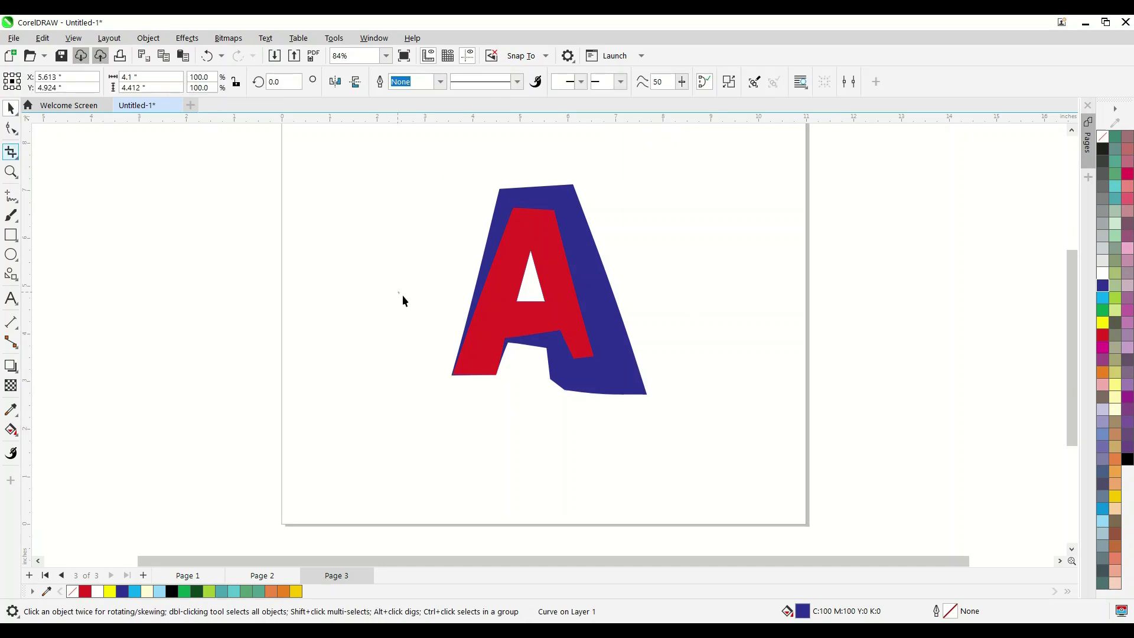
- Place a copy of the red-and-blue A to the left of the page
scroll(434, 236, down, 2)
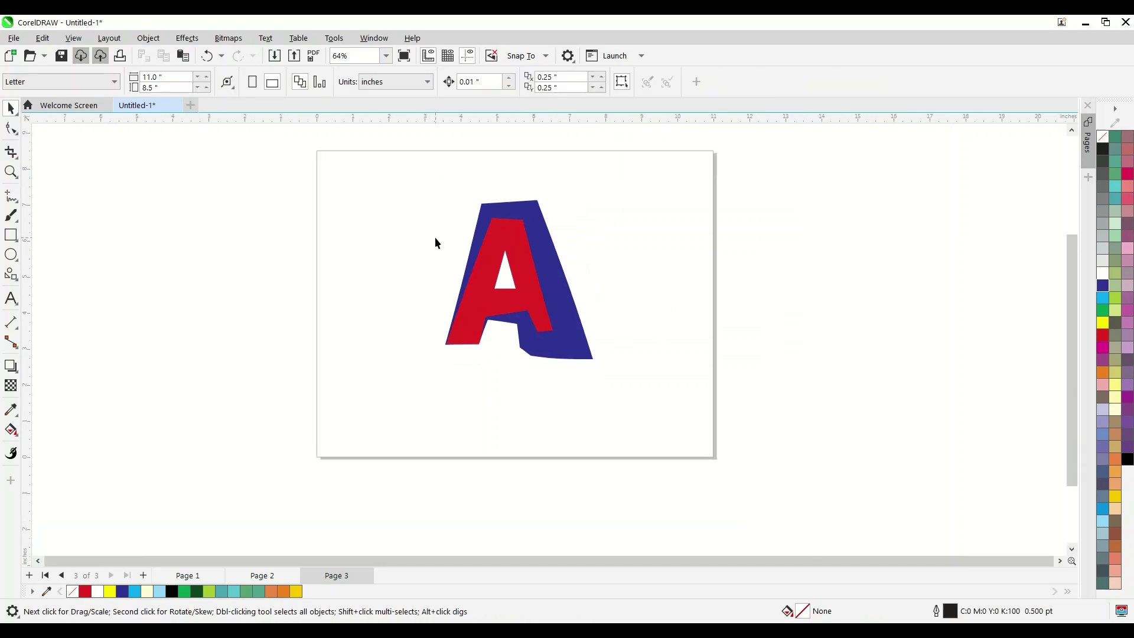
drag(751, 444, 437, 189)
drag(544, 321, 273, 321)
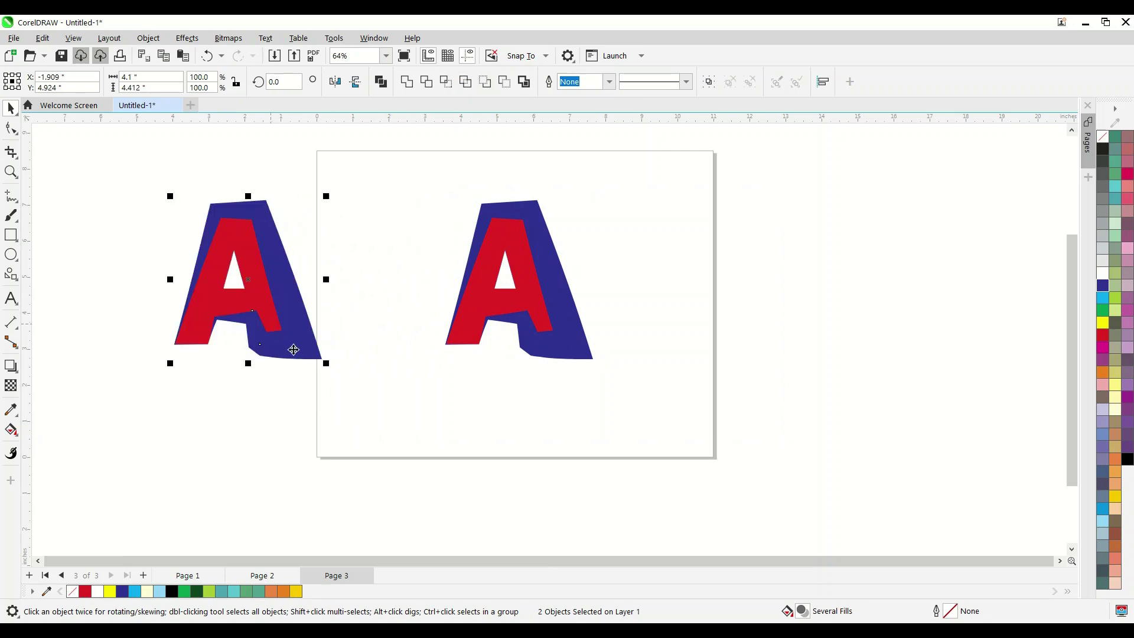
click(458, 426)
- Smart Fill the A's back and front regions and move the grey-blue result right of the page
click(17, 438)
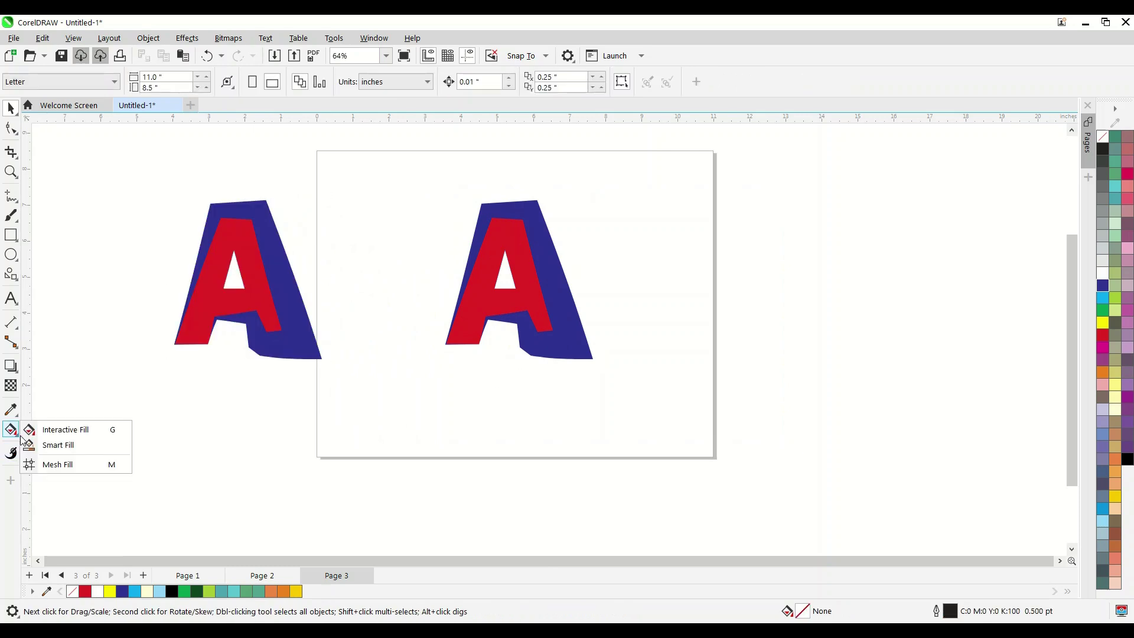
click(56, 446)
click(569, 335)
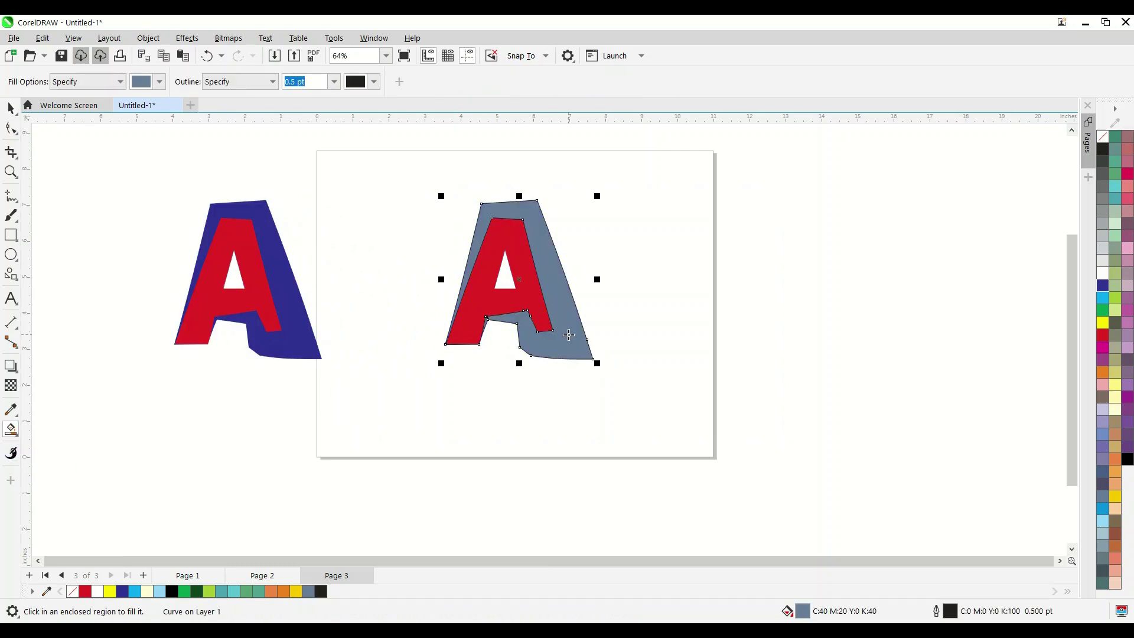
click(484, 305)
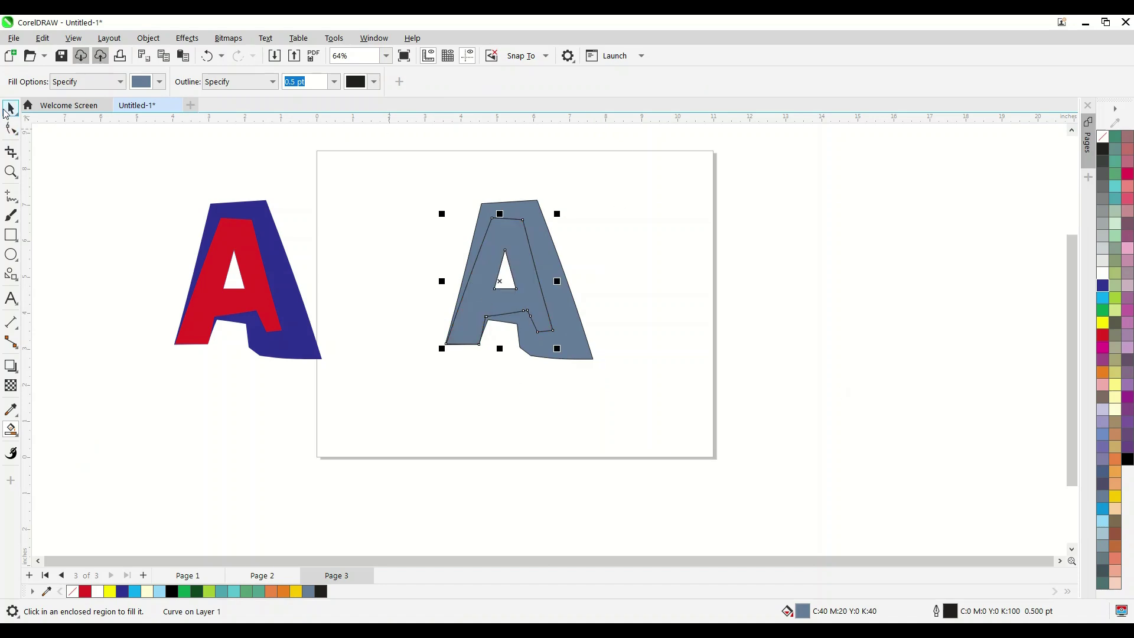
click(11, 108)
click(562, 347)
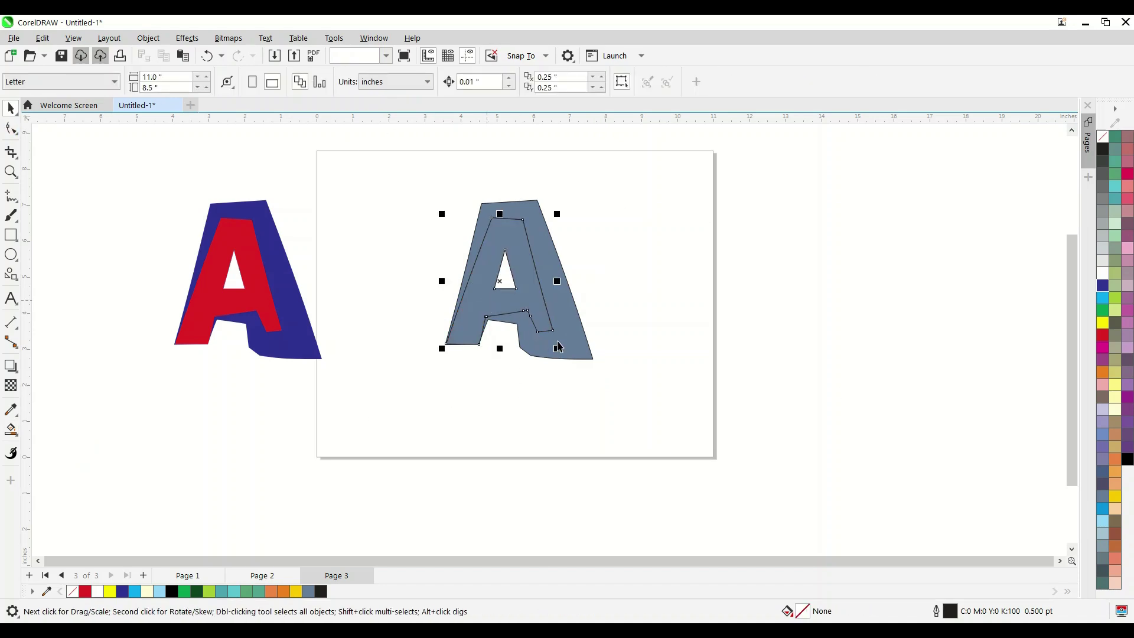
drag(570, 345, 838, 371)
click(674, 437)
- Turn the front of the page's A green
drag(383, 181, 383, 183)
click(472, 390)
click(506, 305)
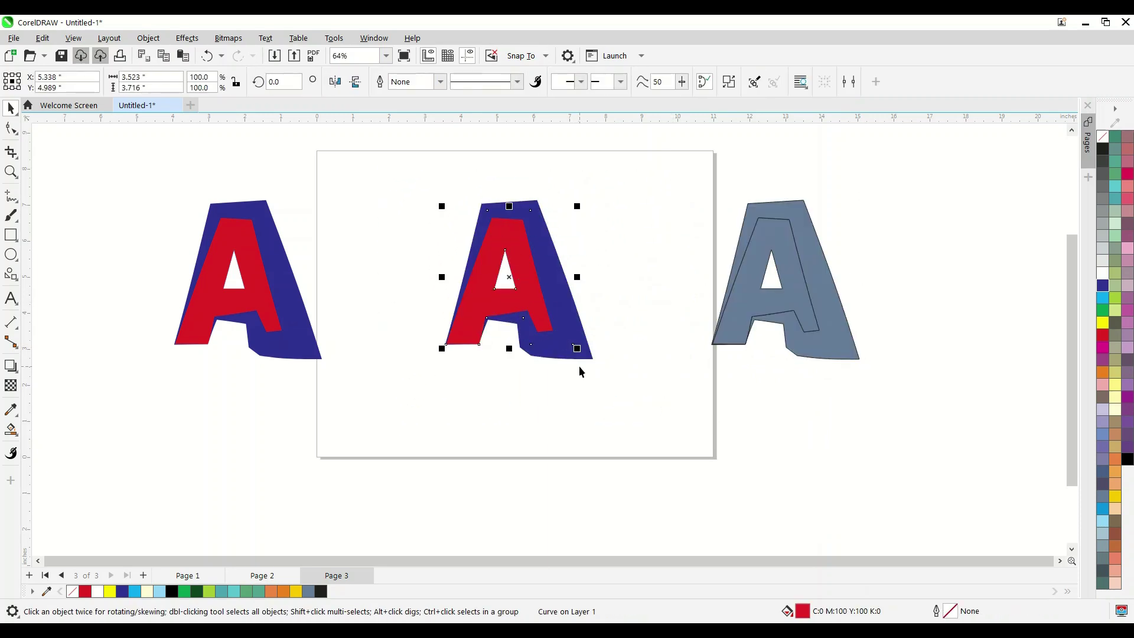
click(1104, 310)
click(754, 361)
- Delete the green-and-blue A and move the grey-blue A onto the page
click(540, 348)
click(601, 368)
drag(601, 371, 355, 152)
key(Delete)
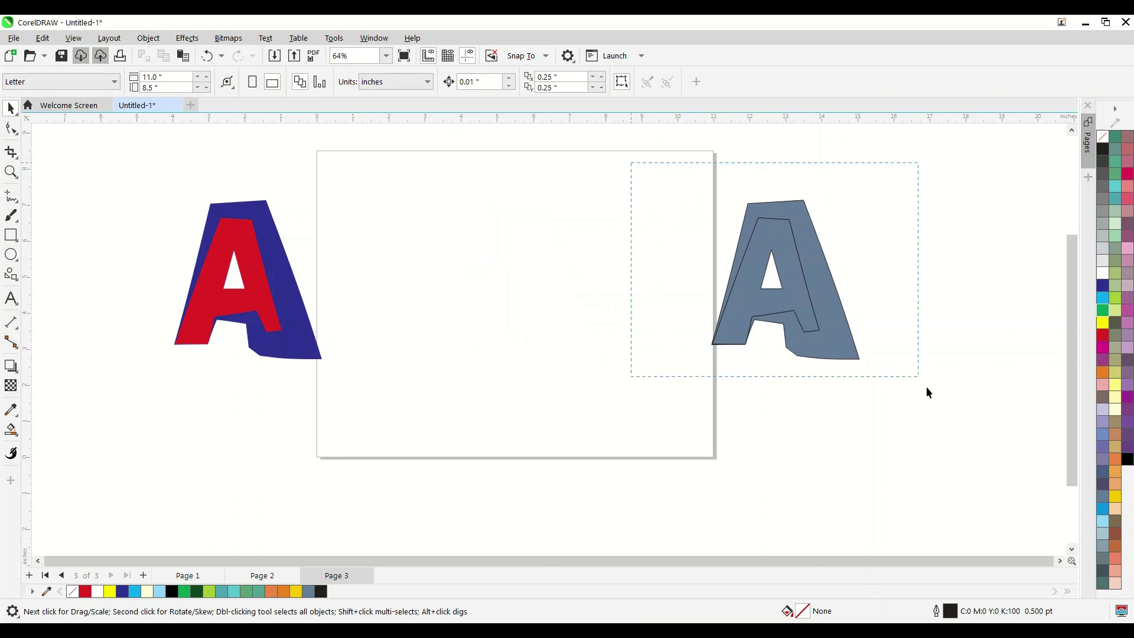
drag(828, 329, 521, 329)
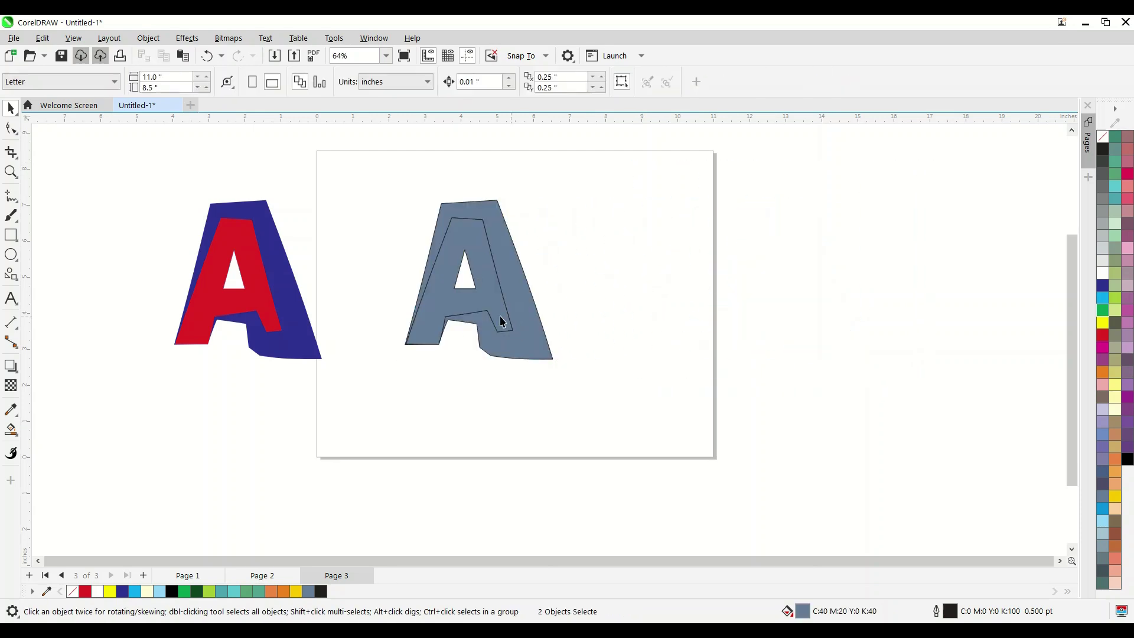
- Try a white fill on the grey A's inner curve, then undo it
click(494, 308)
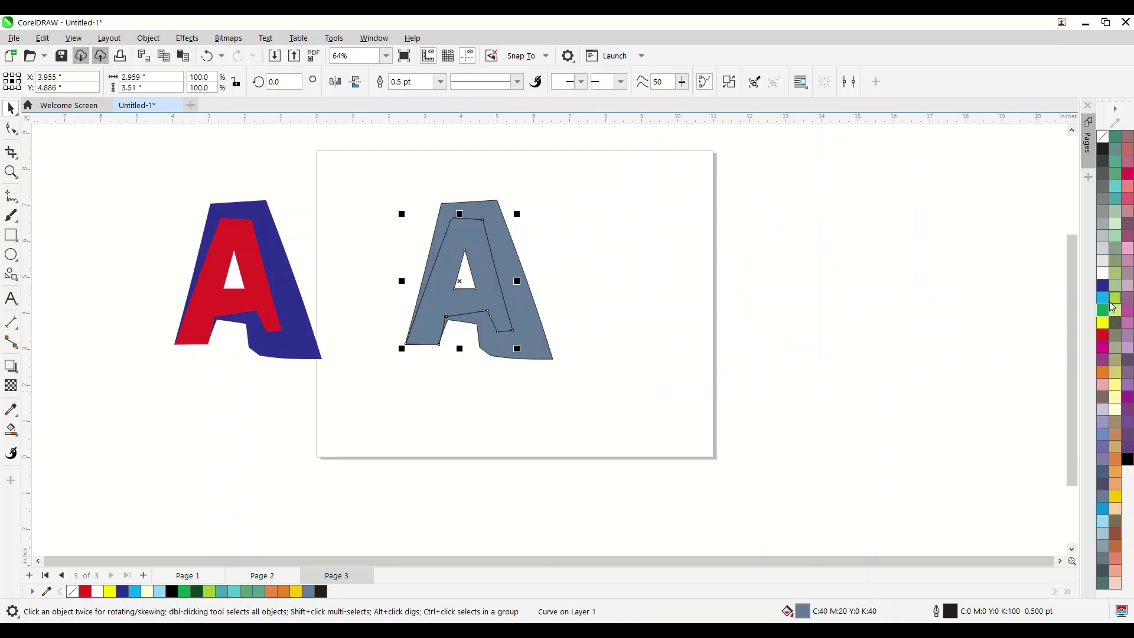
click(1102, 278)
click(598, 327)
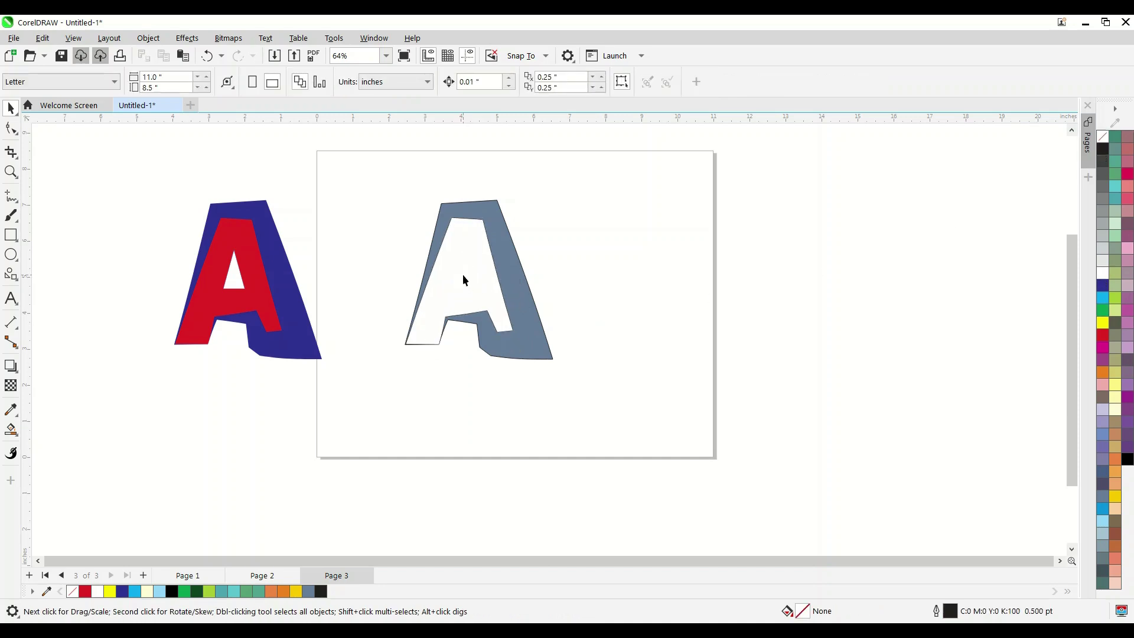
click(535, 300)
key(shift+Page_Down)
key(ctrl+z)
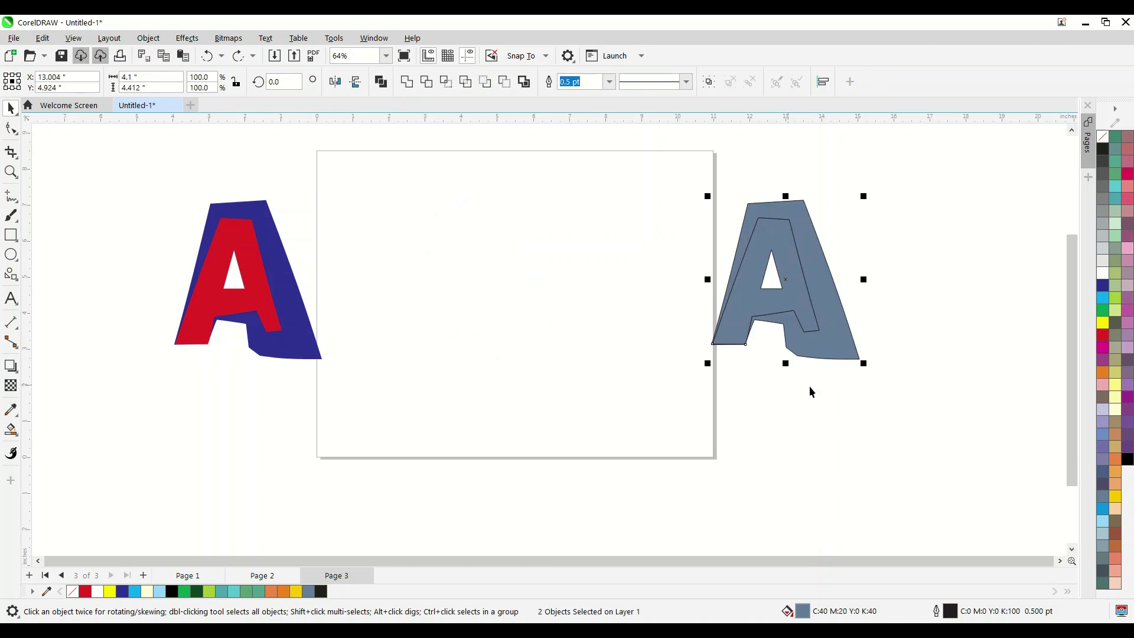
key(Escape)
- Smart Fill the inner A, move it to the page centre and fill it dark blue
scroll(768, 276, up, 2)
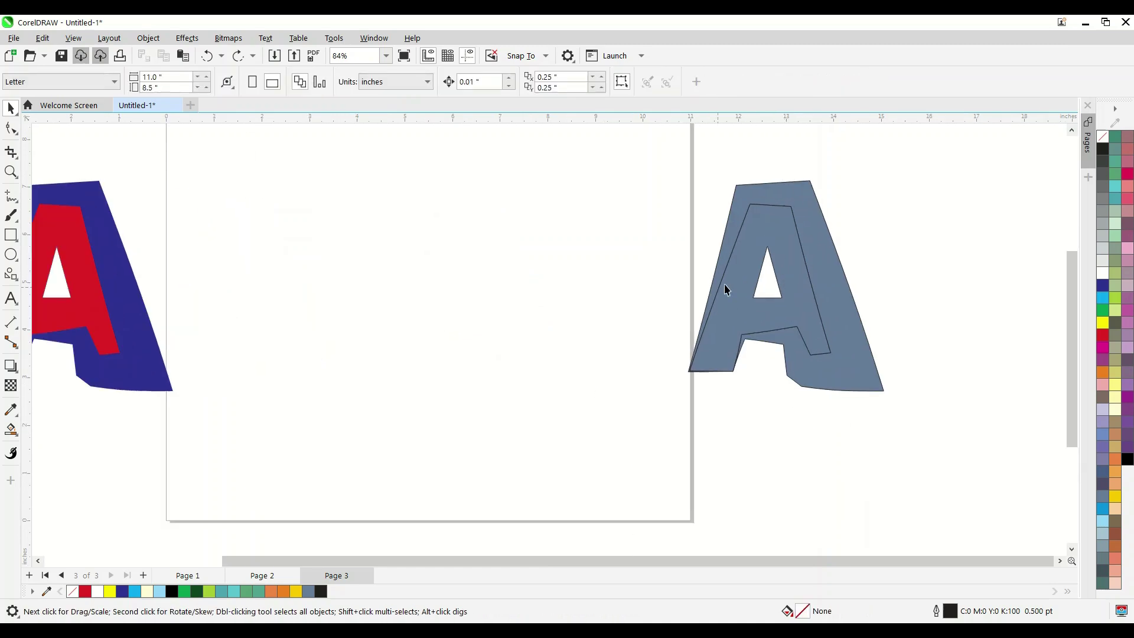
scroll(729, 286, down, 1)
click(784, 314)
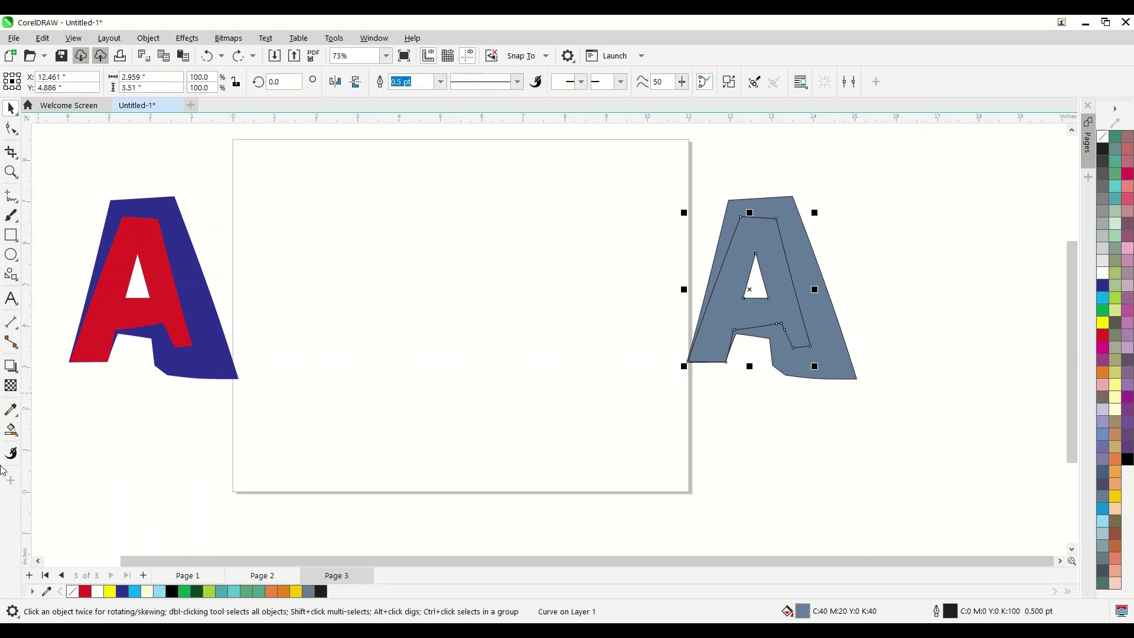
key(g)
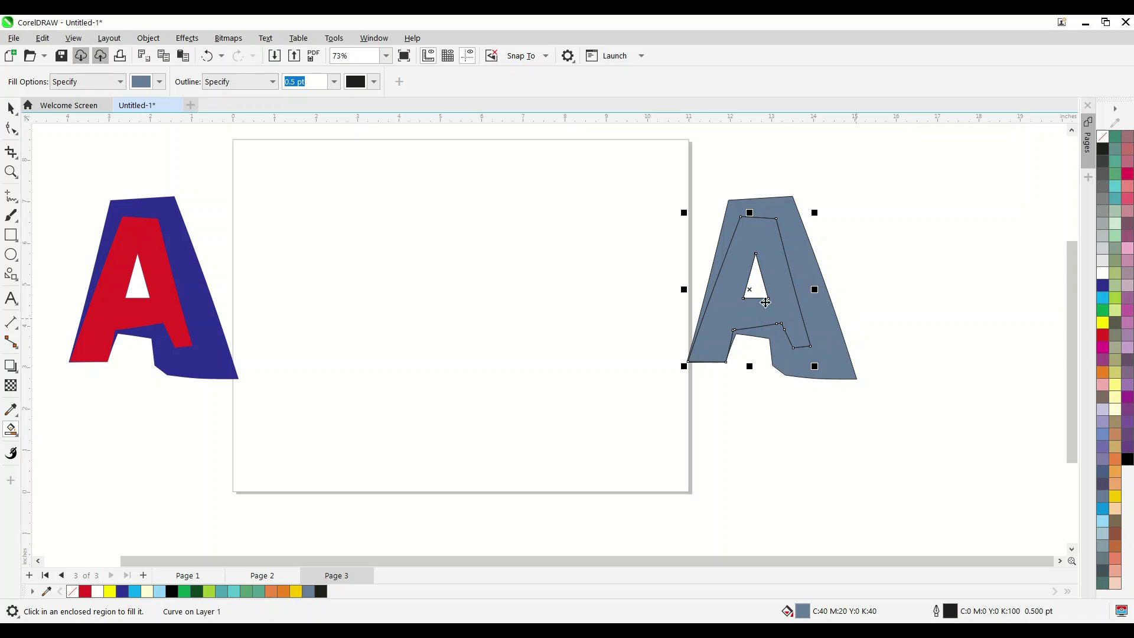
key(space)
drag(759, 286, 519, 287)
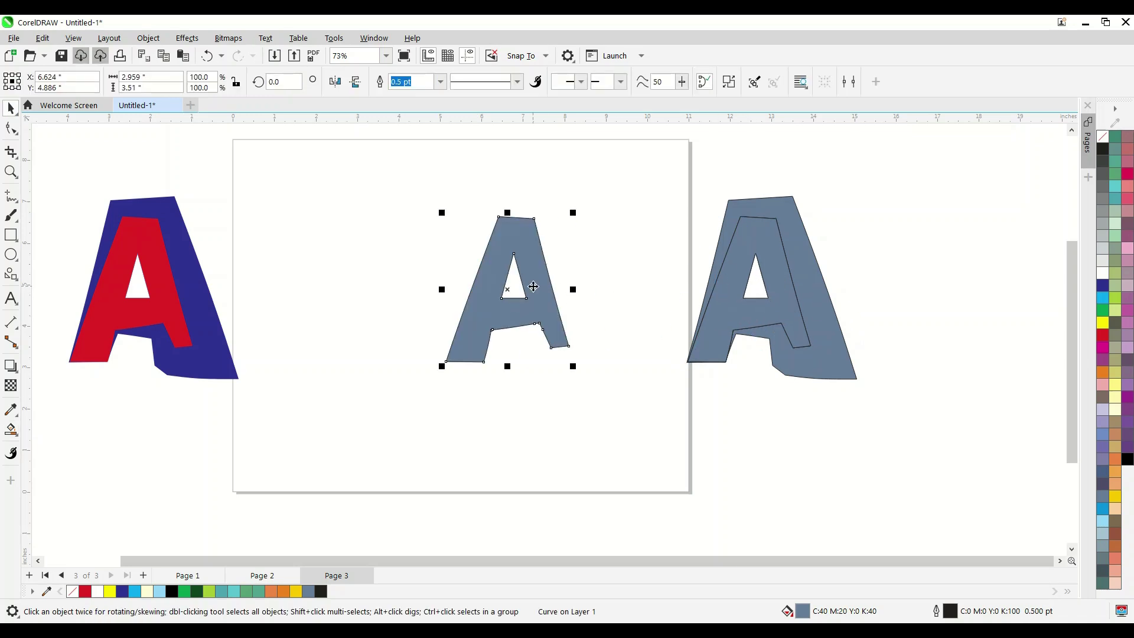
click(1102, 286)
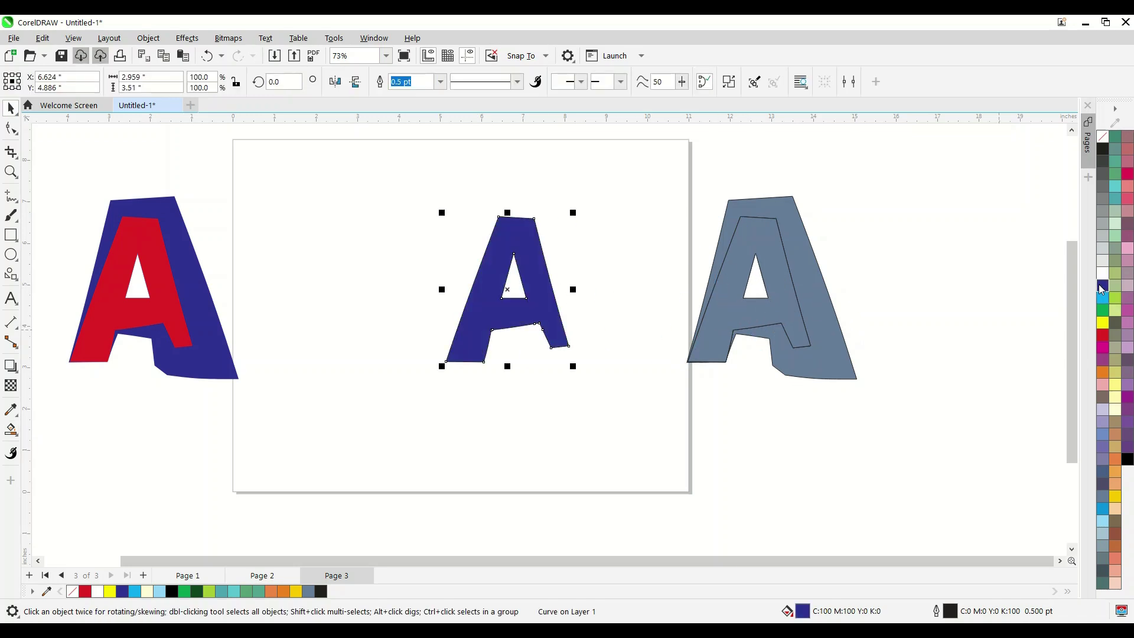
- Delete the leftover grey inner A, keeping the grey back shape on the right
click(782, 304)
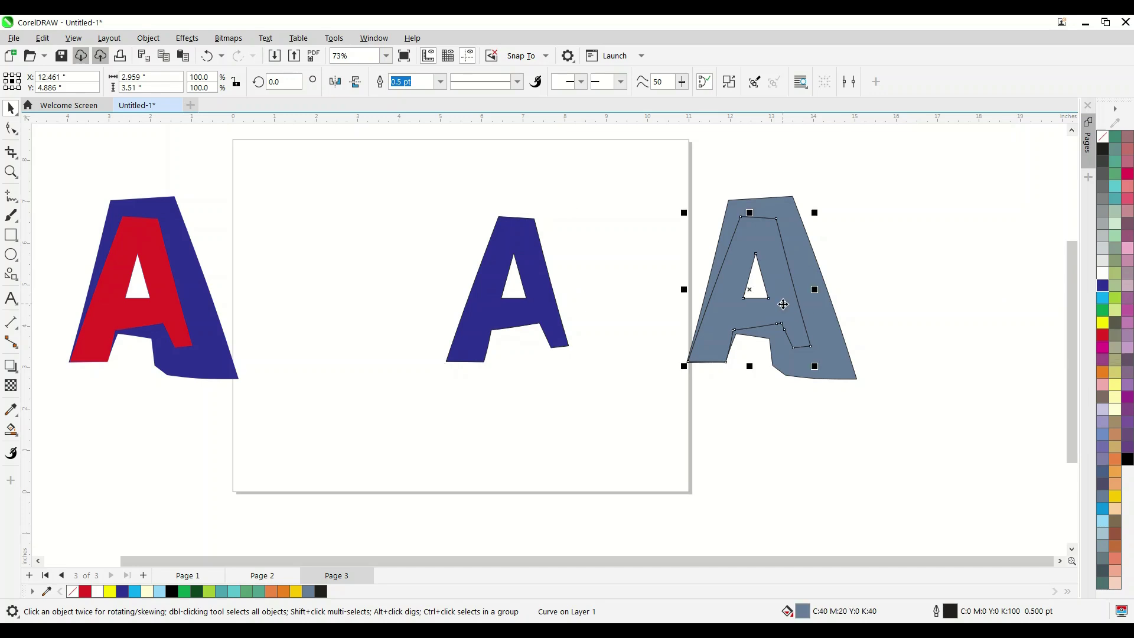
drag(783, 304, 657, 299)
click(634, 284)
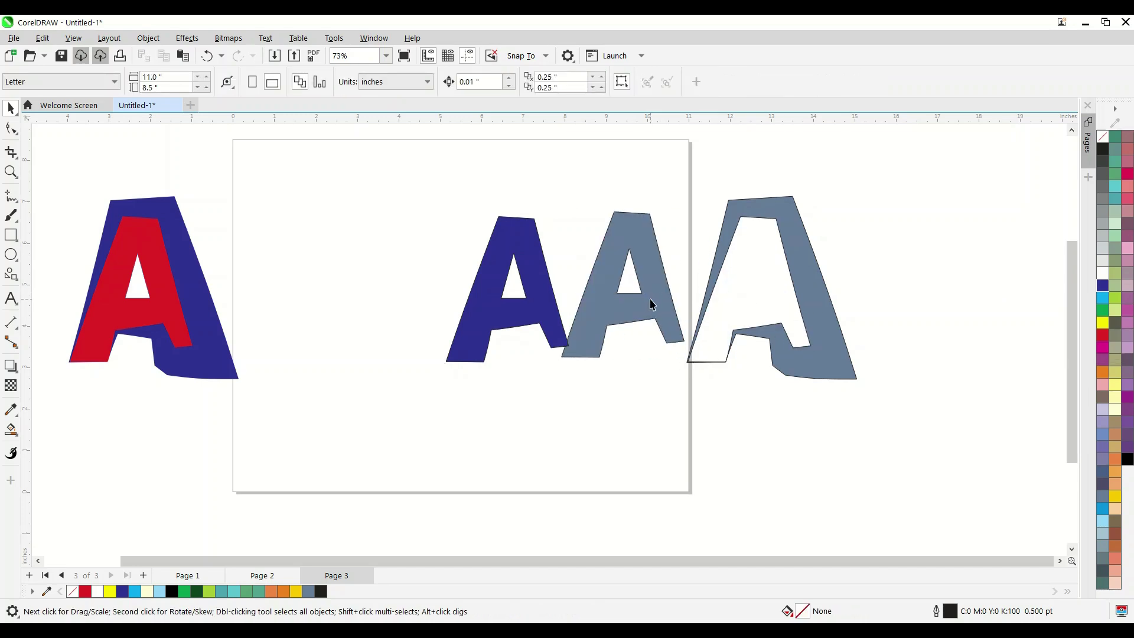
click(651, 304)
key(Delete)
click(821, 292)
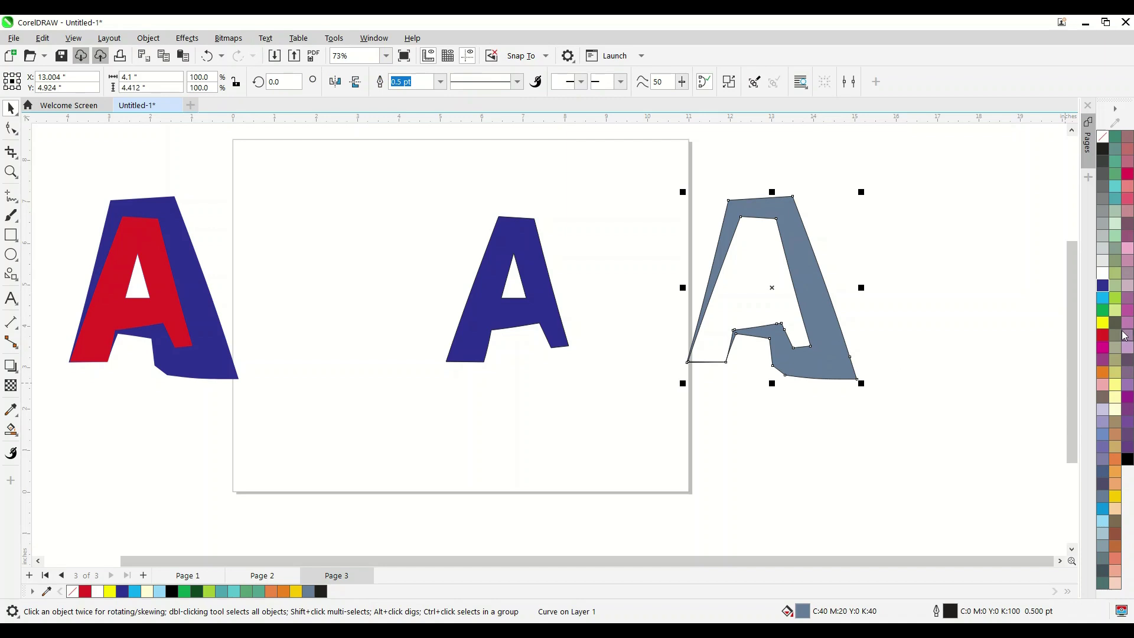
- Fill the back shape orange with no outline and place it behind the blue A
click(1104, 373)
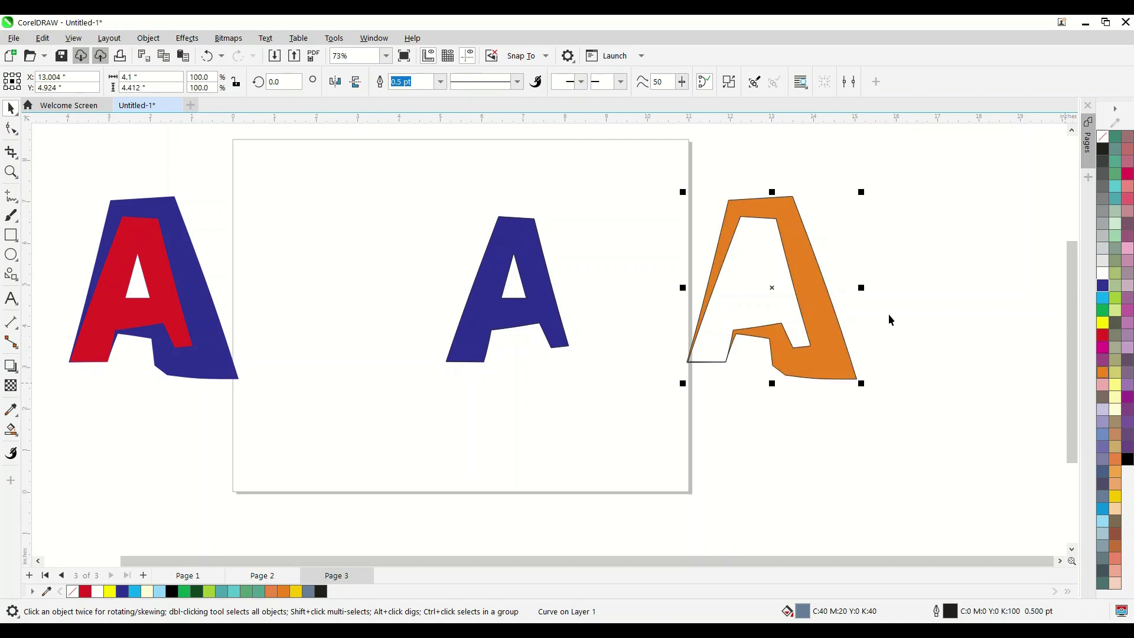
right_click(1105, 139)
drag(844, 353, 596, 355)
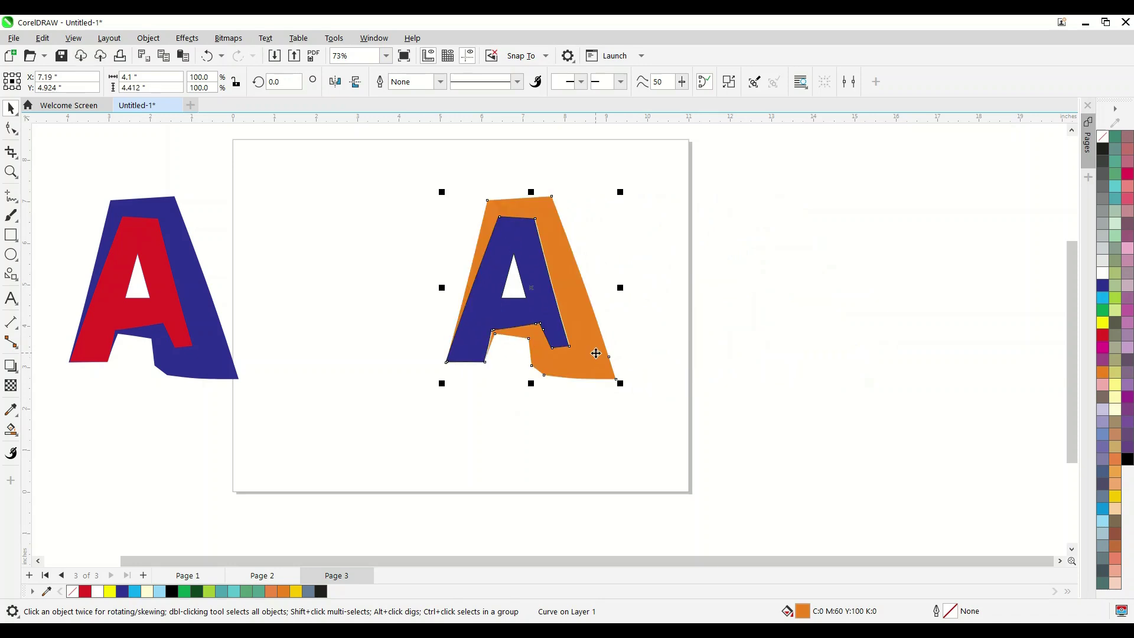
click(686, 228)
click(576, 310)
scroll(576, 296, up, 1)
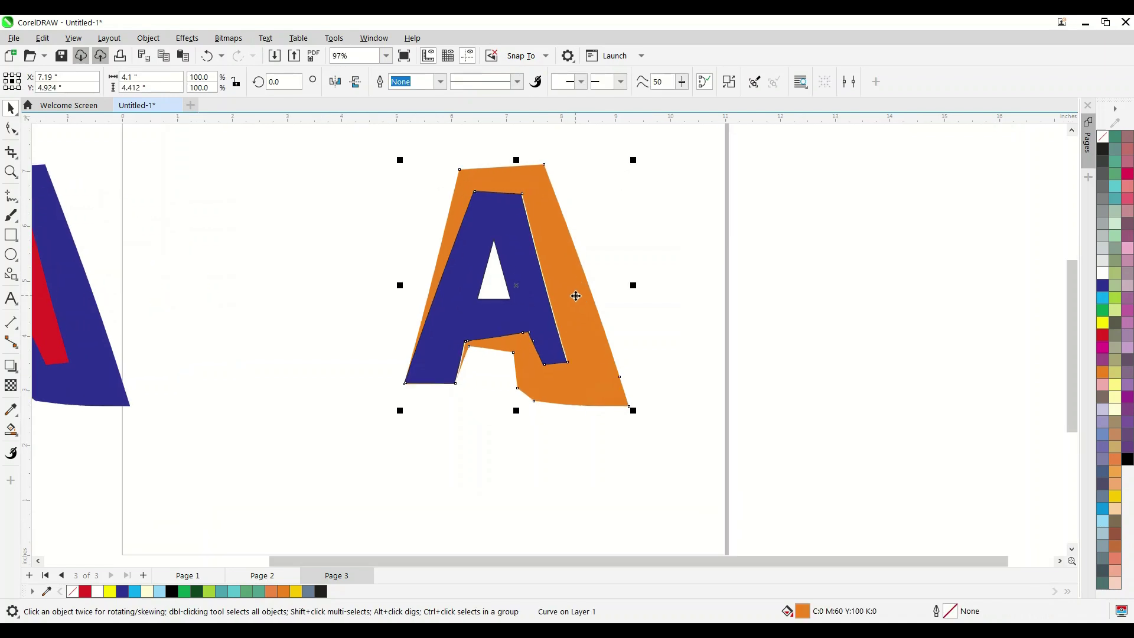
click(619, 305)
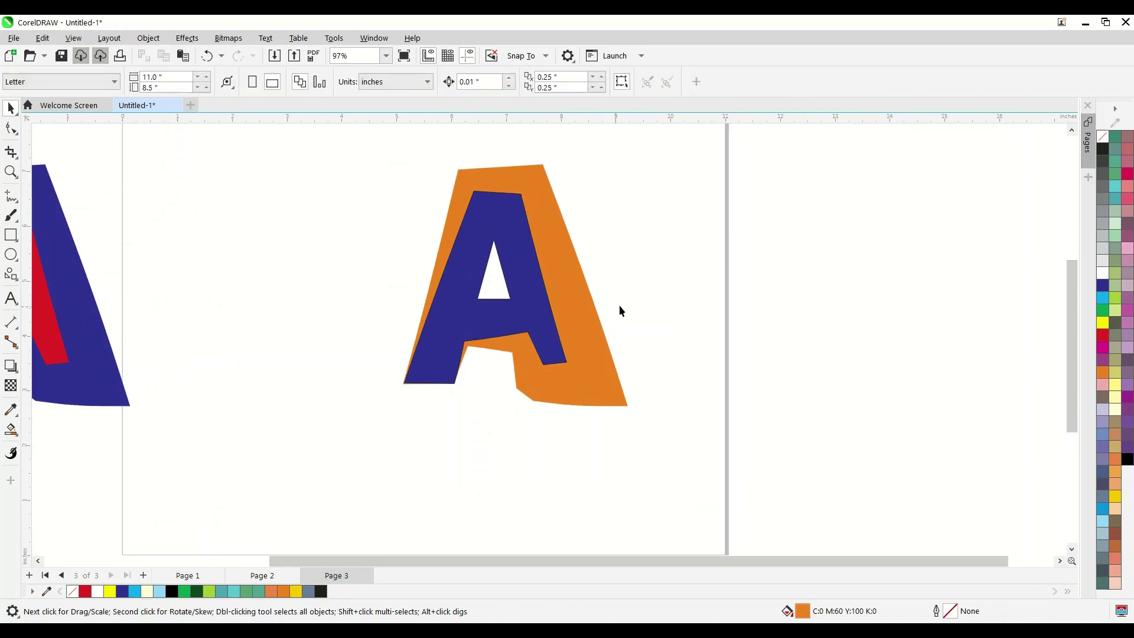
scroll(603, 292, down, 2)
click(590, 282)
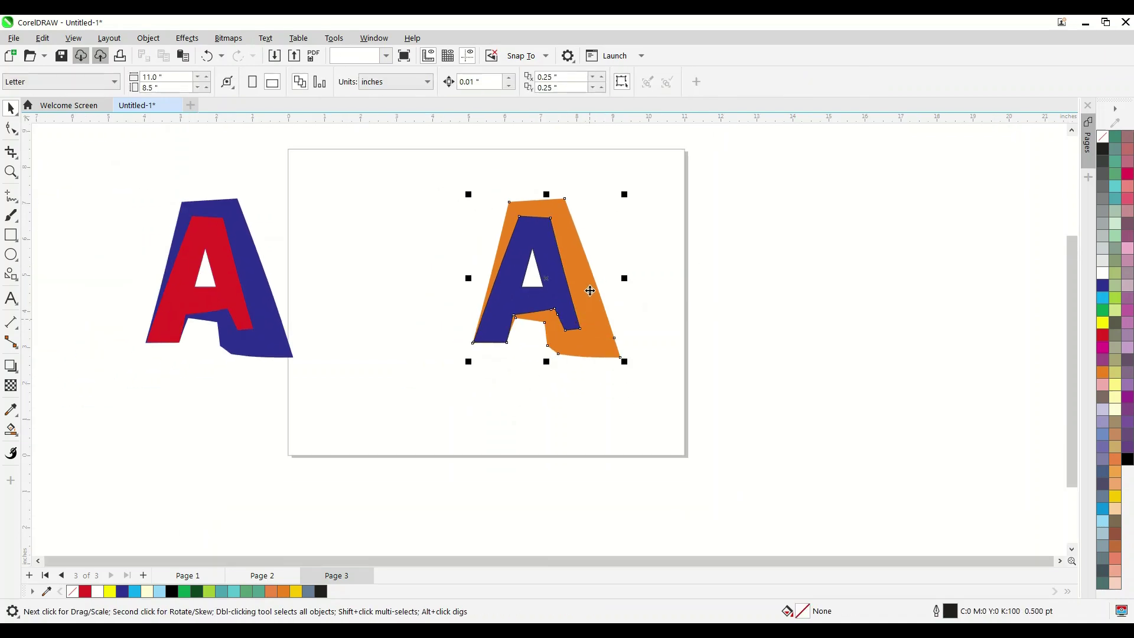
- Give the orange back an orange-to-red fountain fill and a drop shadow beneath it
key(g)
drag(560, 221, 618, 411)
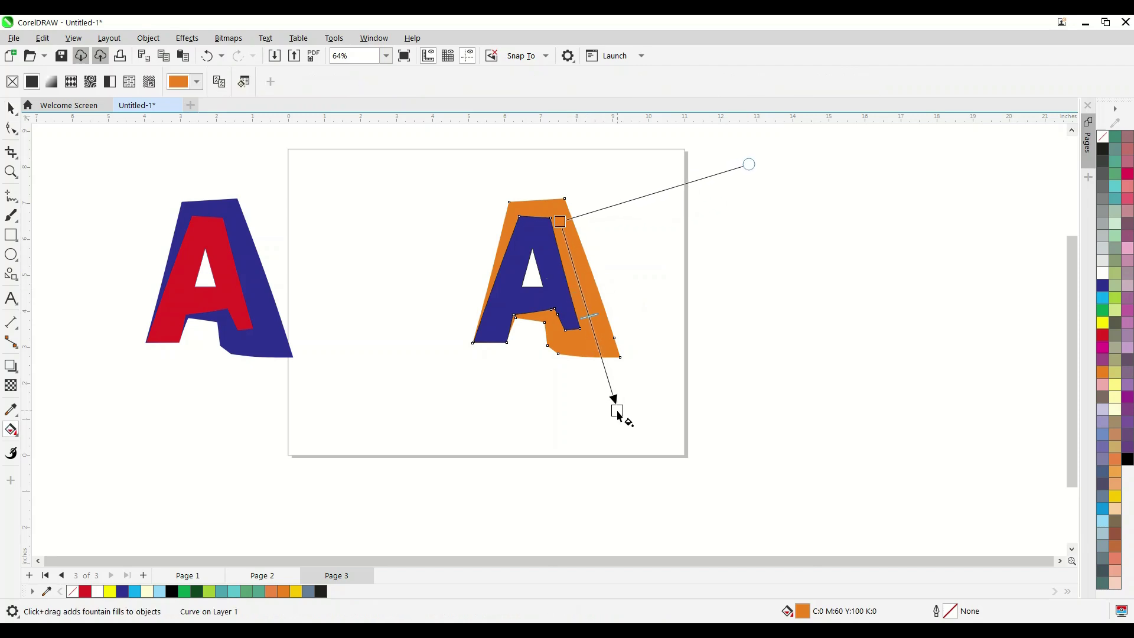
click(1102, 338)
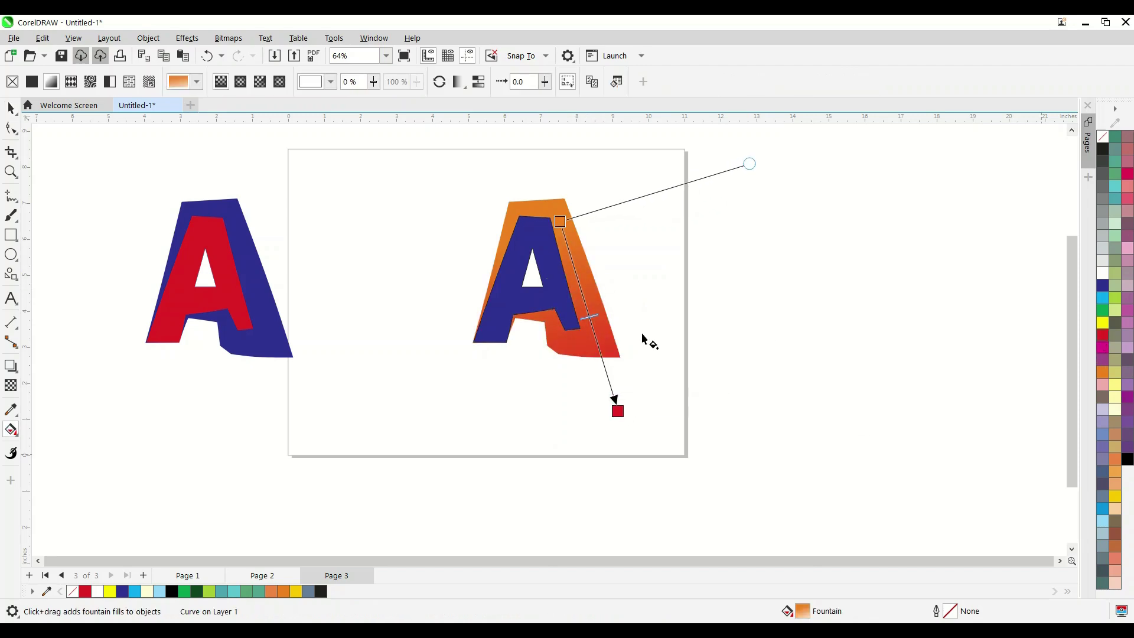
drag(615, 413, 610, 412)
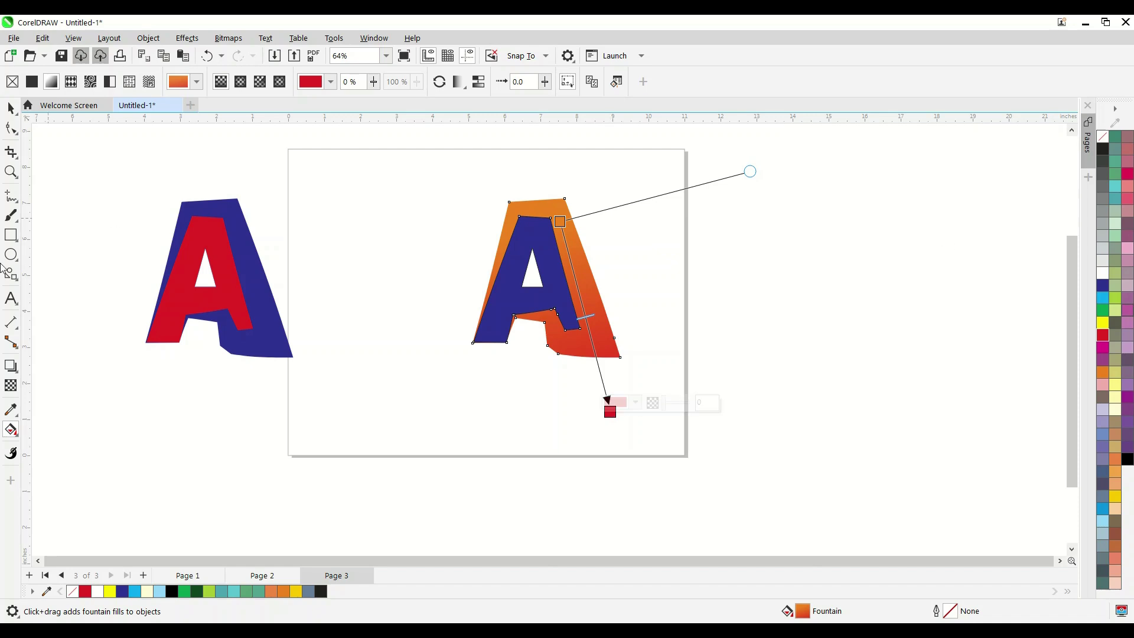
click(10, 366)
mouse_move(546, 199)
mouse_down()
mouse_move(580, 393)
mouse_move(557, 365)
mouse_up()
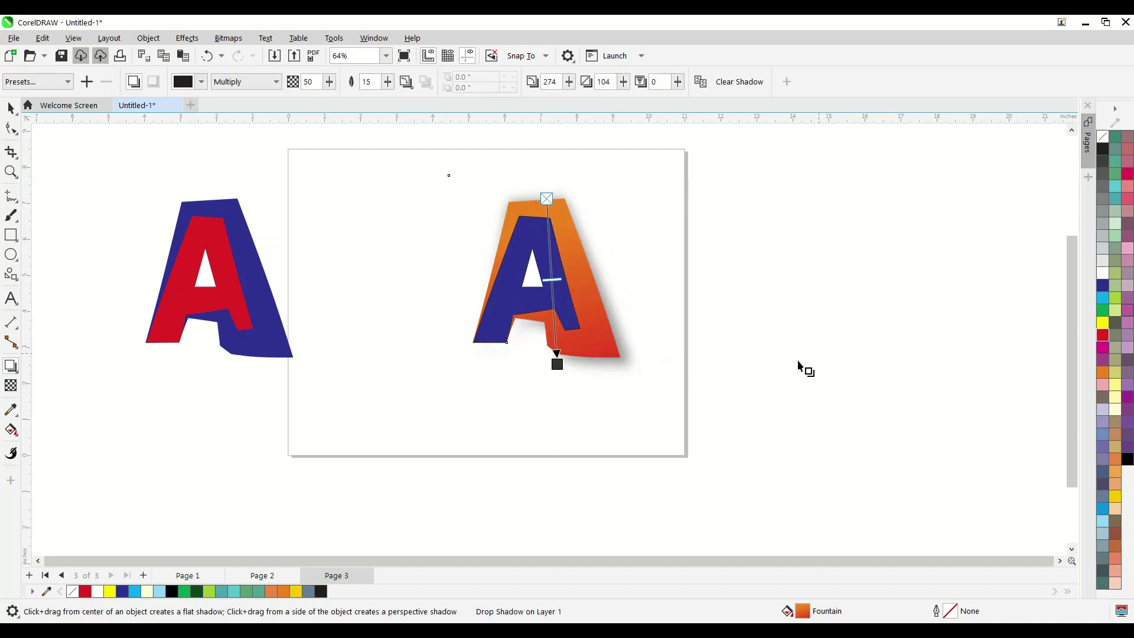
- Change the gradient back's shadow to the Inner Edge preset
click(18, 81)
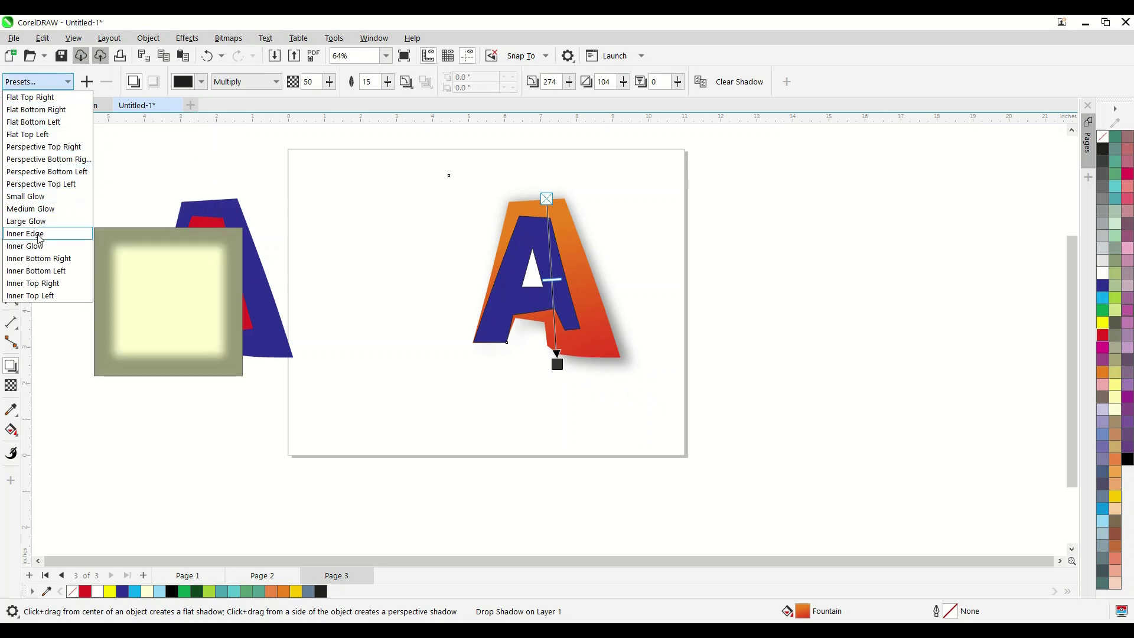
click(37, 236)
click(10, 108)
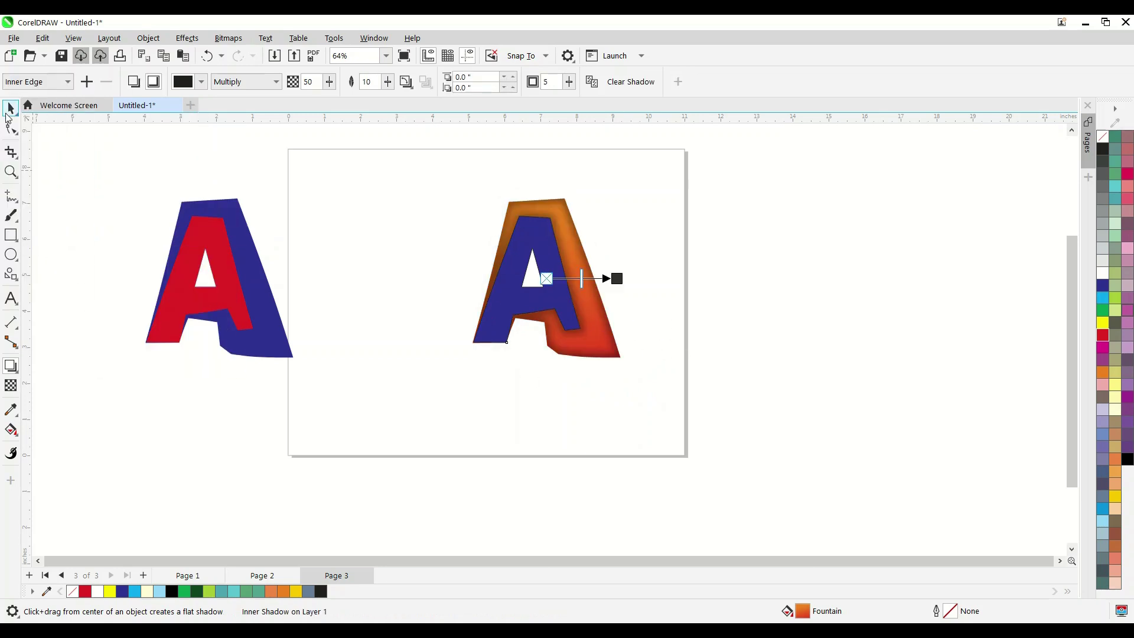
click(454, 442)
- Fill the front A white with no outline and move the whole A off-page right
click(509, 322)
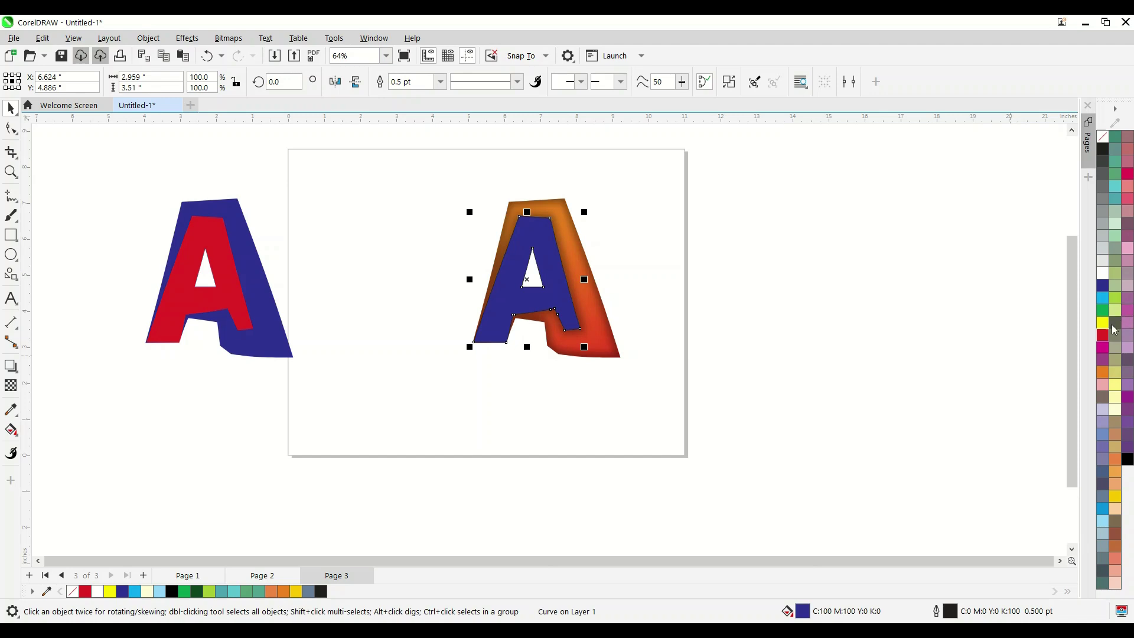
click(1104, 323)
scroll(415, 198, up, 2)
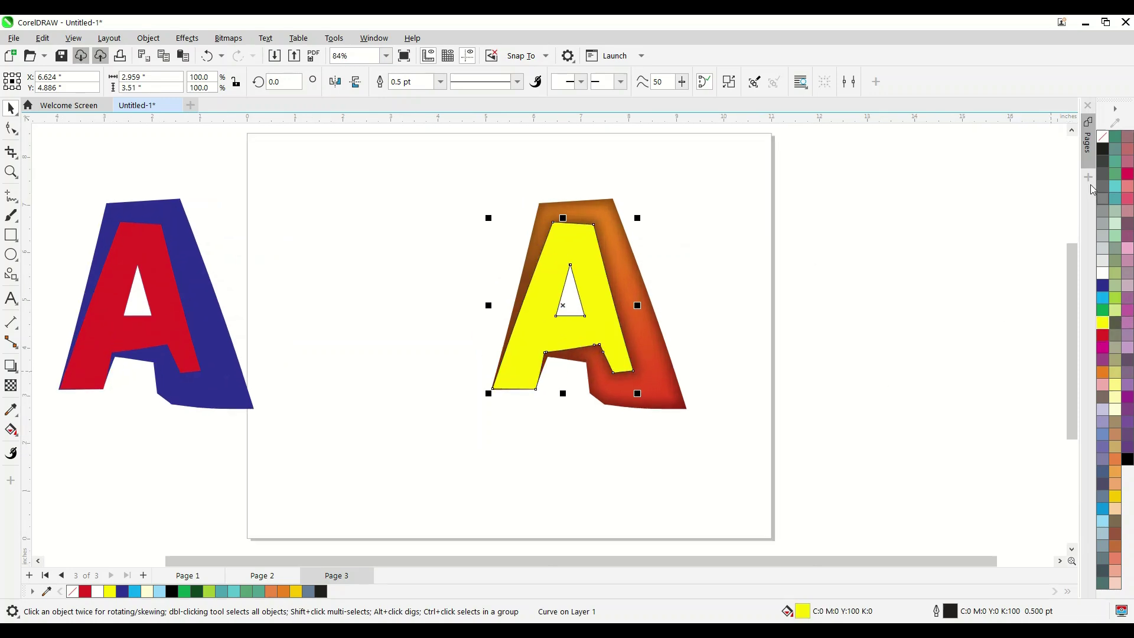
right_click(1103, 137)
scroll(324, 284, down, 1)
scroll(538, 280, up, 1)
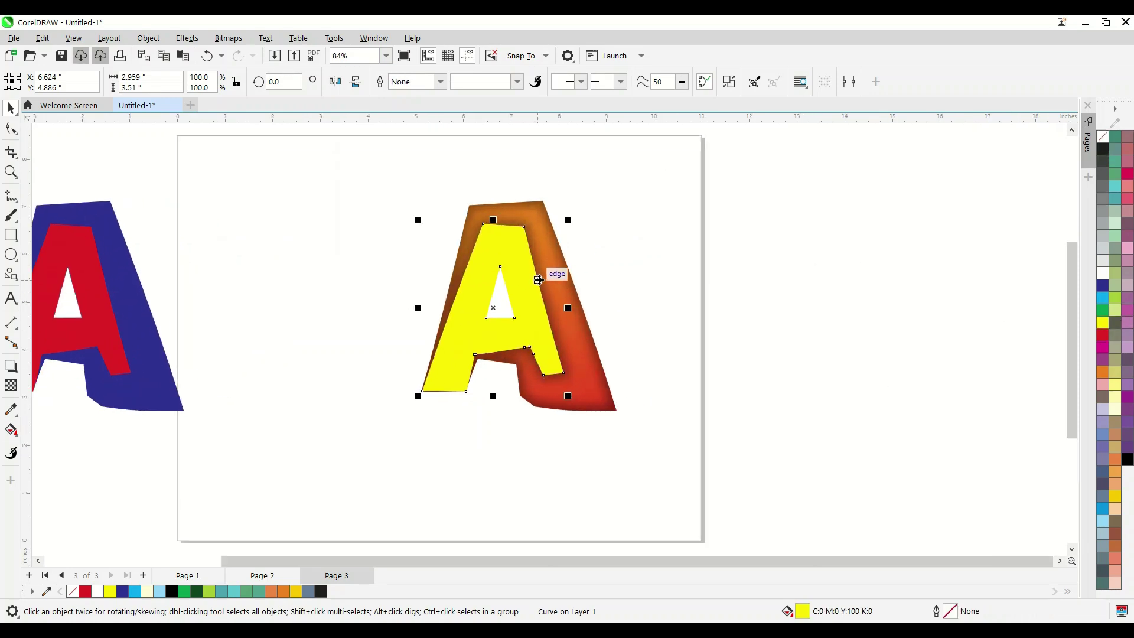
click(1101, 274)
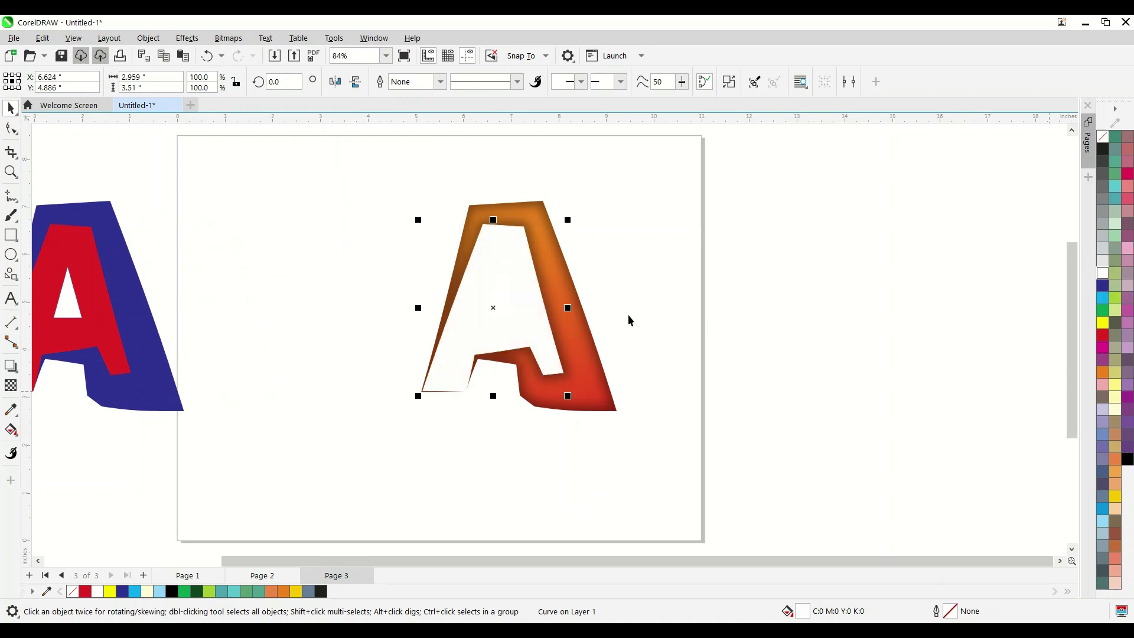
scroll(639, 290, down, 1)
drag(185, 207, 348, 378)
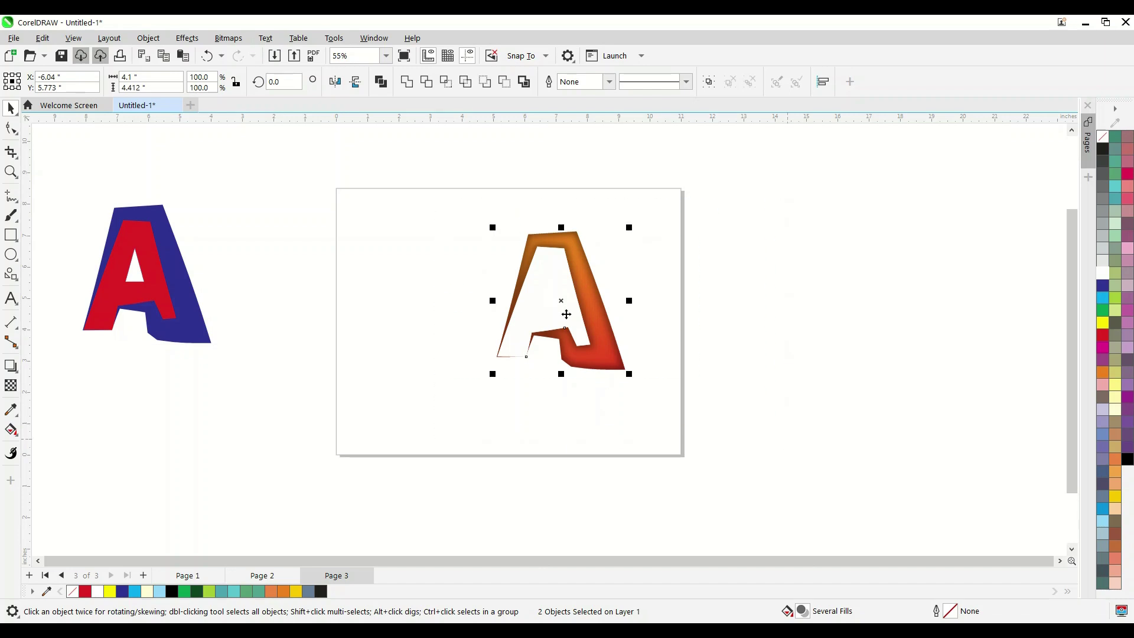
drag(562, 303, 914, 342)
- Add a page-sized black rectangle and lock it in place
click(52, 253)
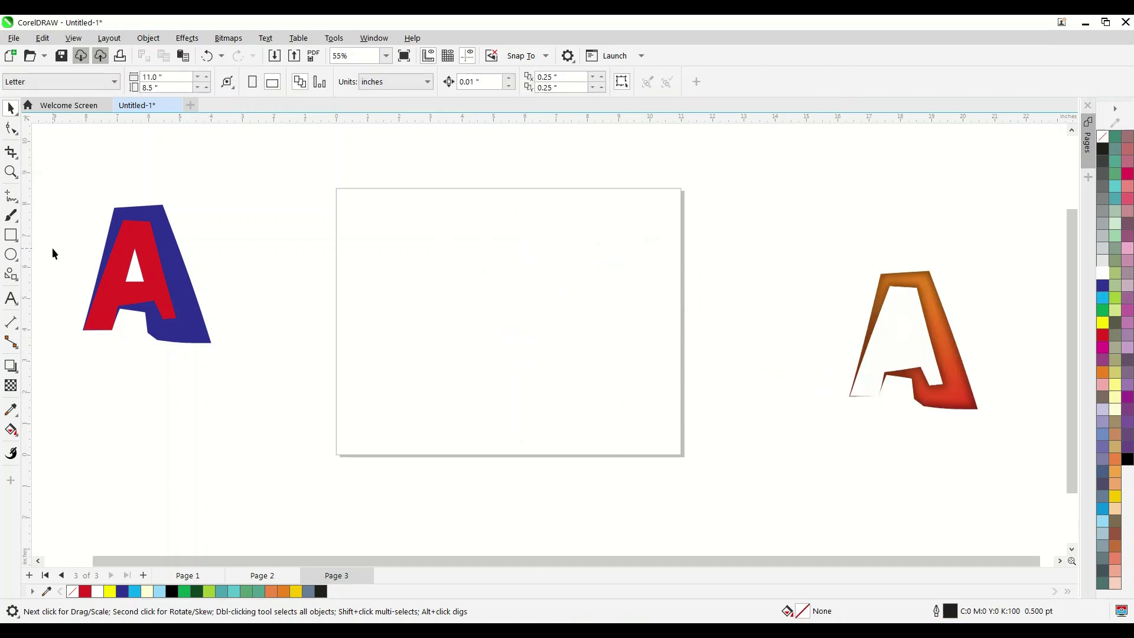
double_click(12, 236)
click(11, 108)
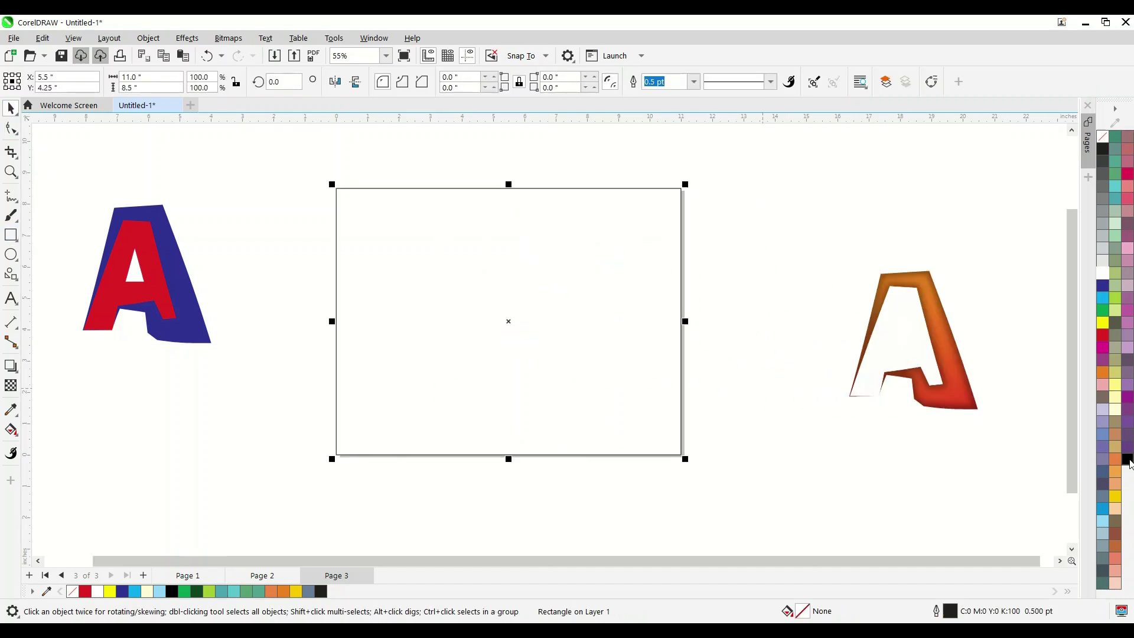
click(1127, 460)
click(777, 248)
key(Tab)
click(511, 339)
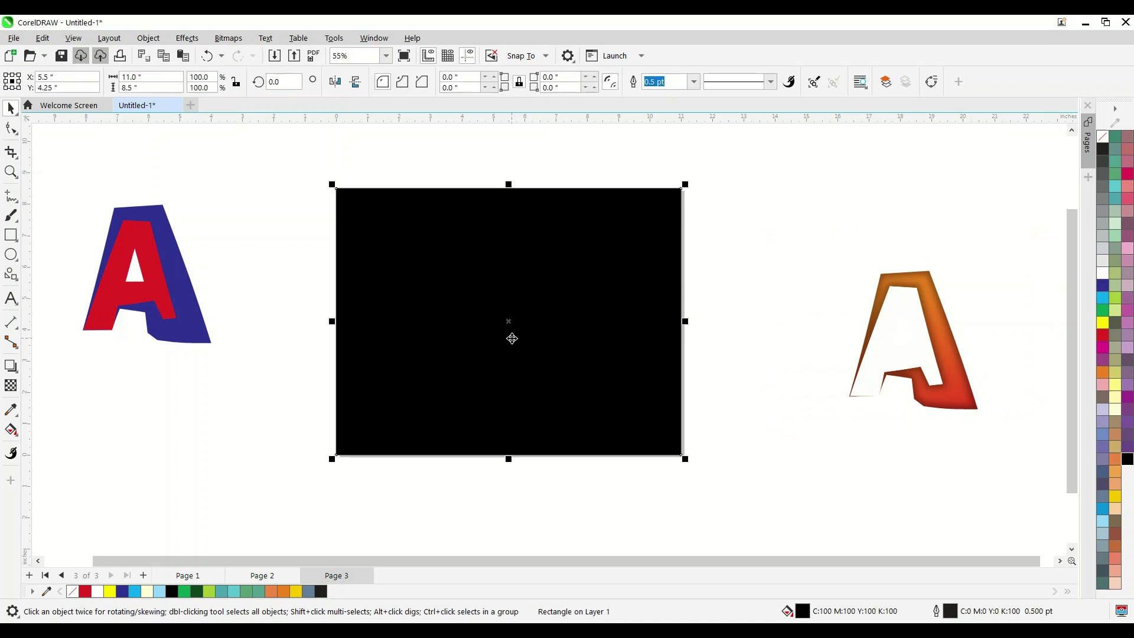
right_click(511, 339)
click(549, 366)
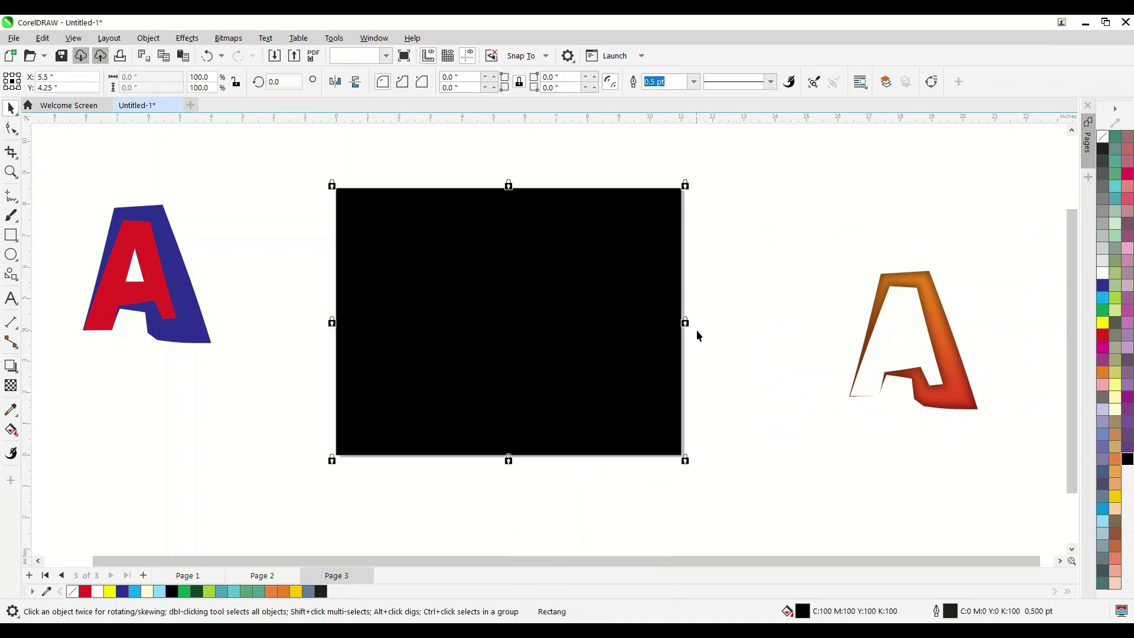
- Centre the gradient A on the page, enlarge it to about 146% and ungroup it
drag(772, 232, 1003, 454)
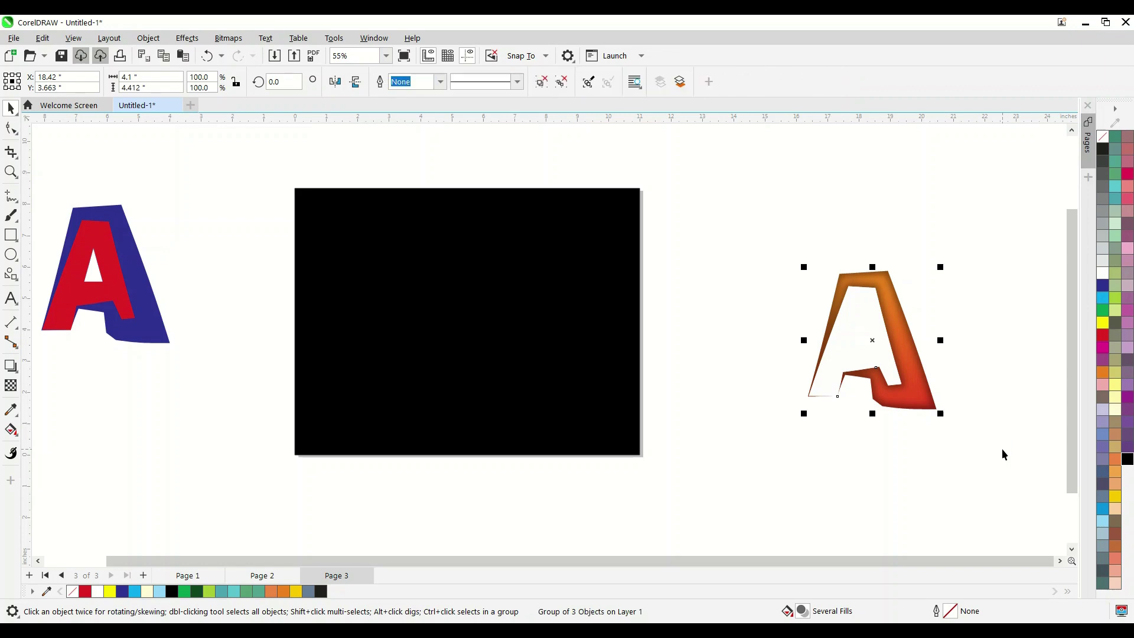
key(p)
drag(535, 396, 565, 426)
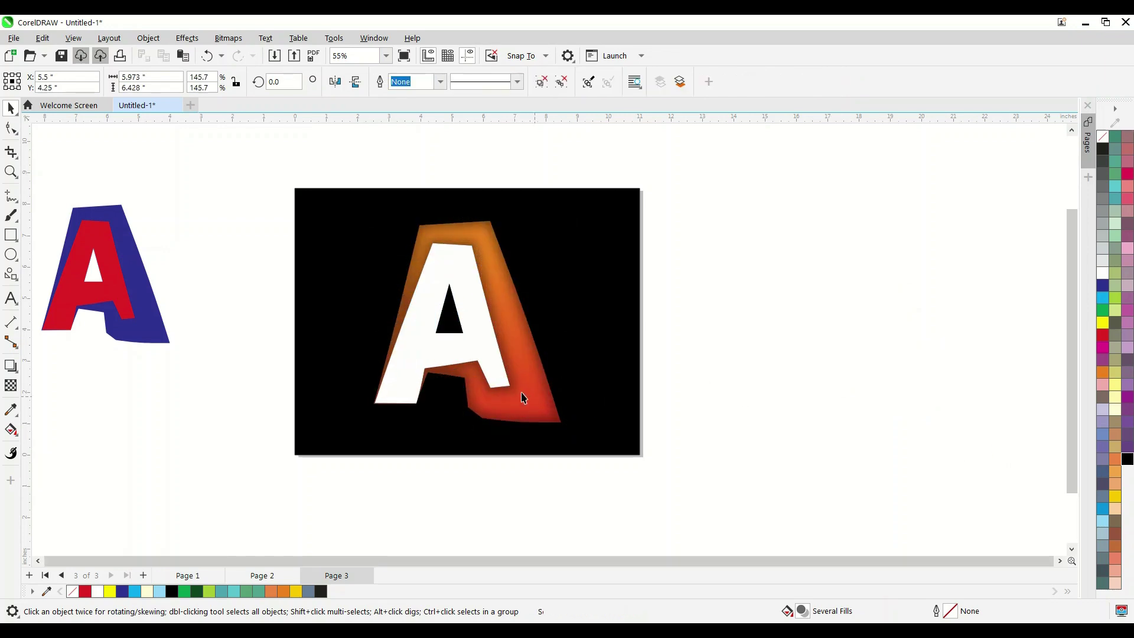
scroll(479, 356, up, 1)
scroll(479, 356, down, 1)
click(580, 375)
click(496, 334)
click(555, 87)
- Add a soft inner shadow to the white front A
click(449, 339)
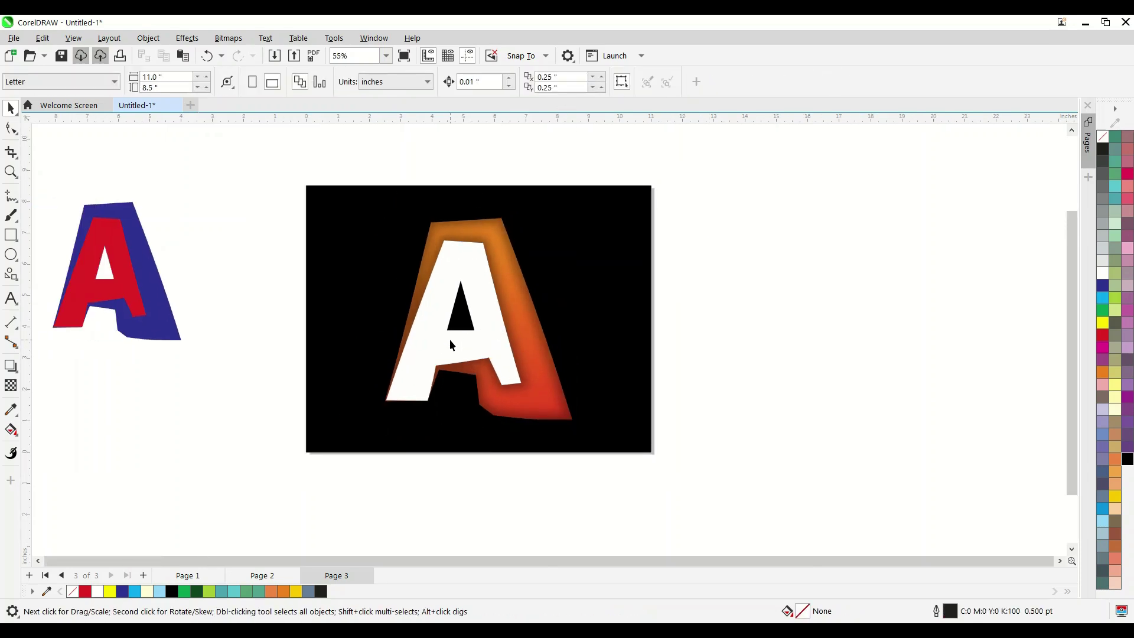
click(10, 367)
drag(454, 321, 460, 411)
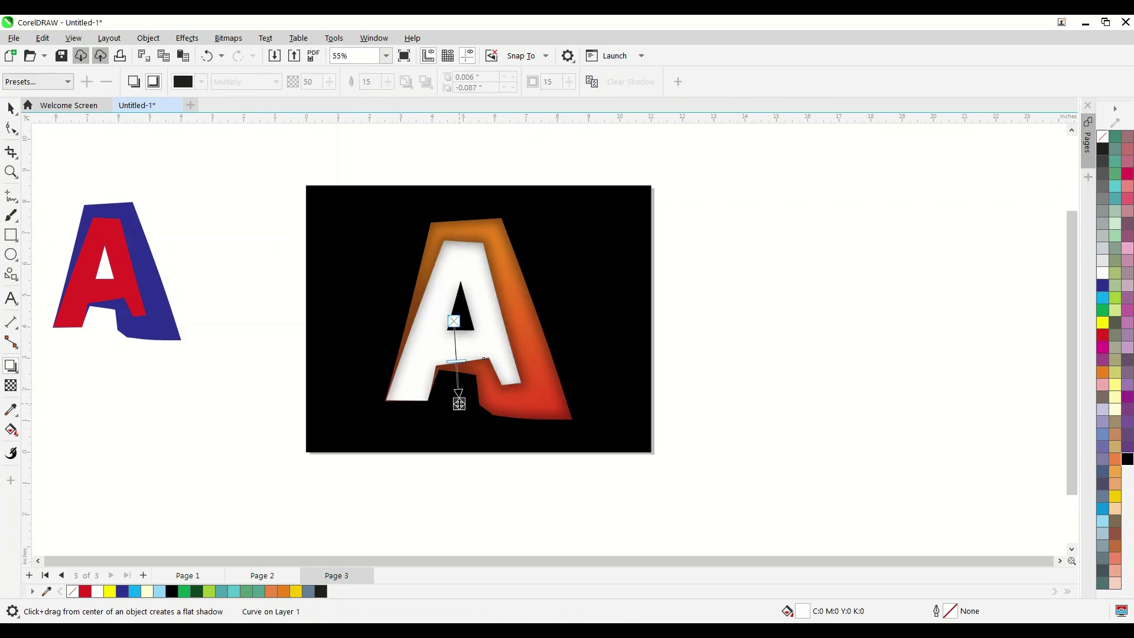
click(10, 109)
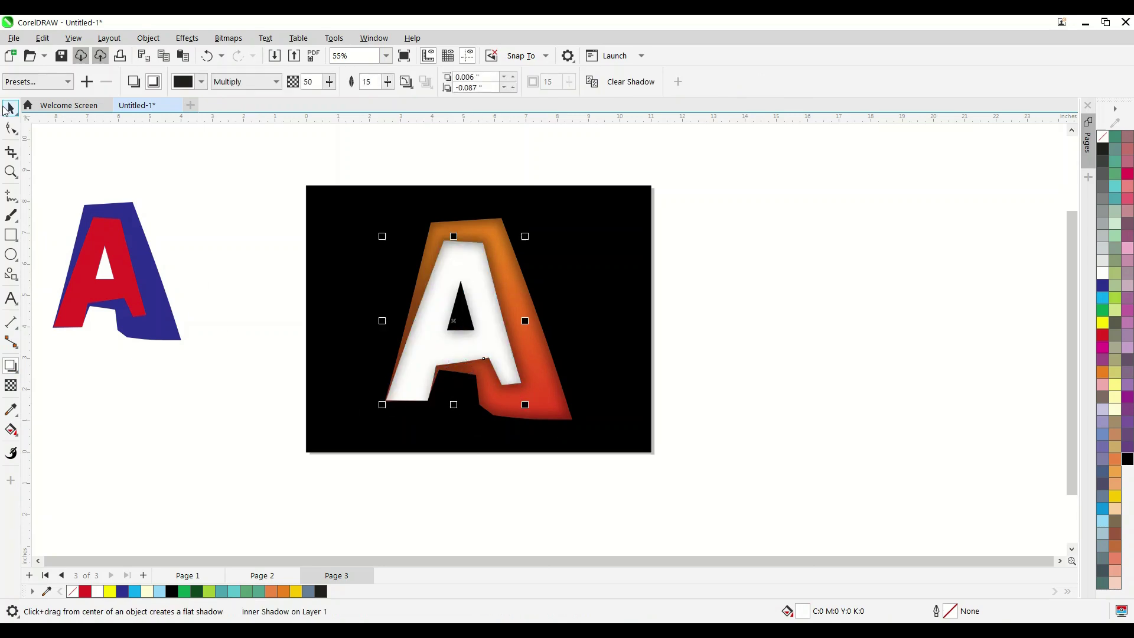
- Delete the red-and-blue A left of the page and fit the page in view
scroll(721, 359, down, 1)
drag(132, 211, 398, 424)
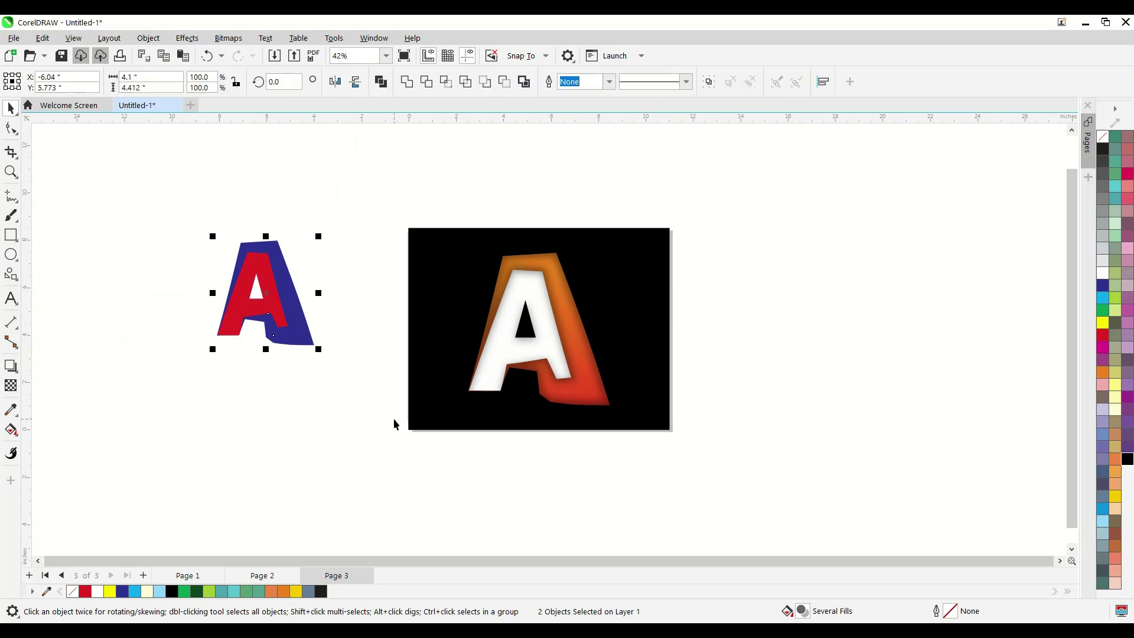
key(Delete)
key(shift+F4)
scroll(382, 315, down, 1)
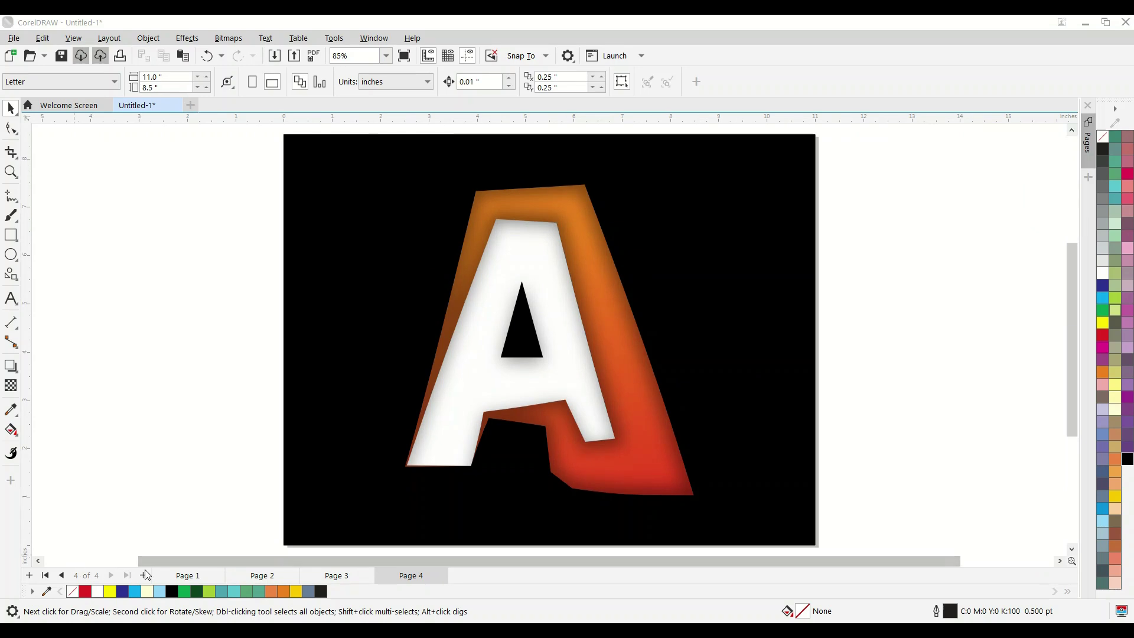
- Add new pages and draw a Common Shapes arch at Page 5's top-left
click(143, 576)
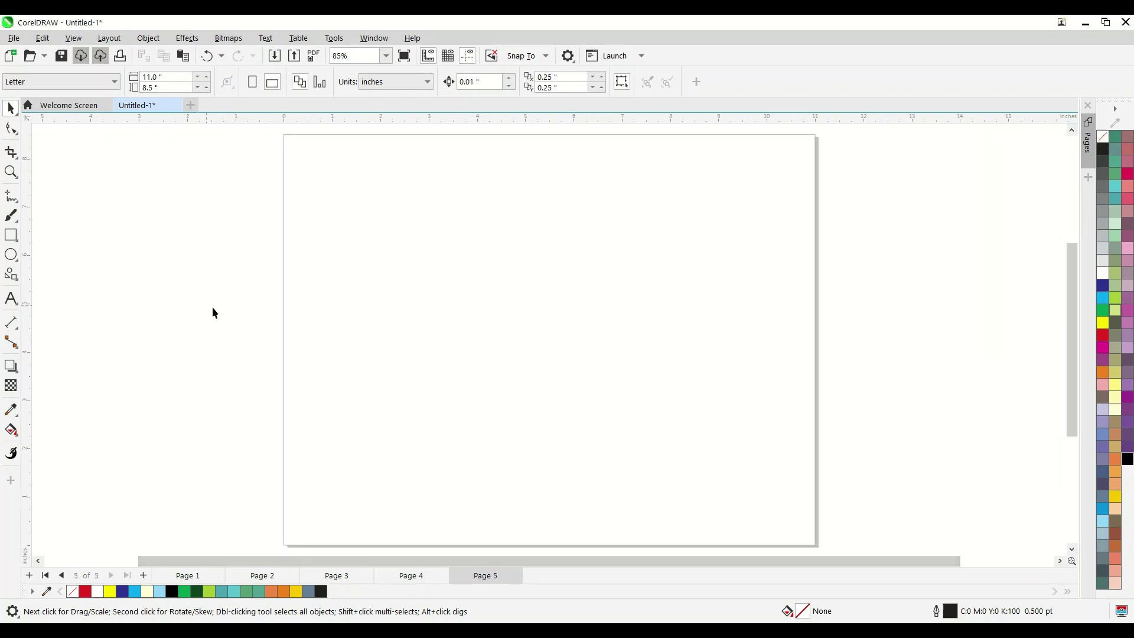
click(11, 273)
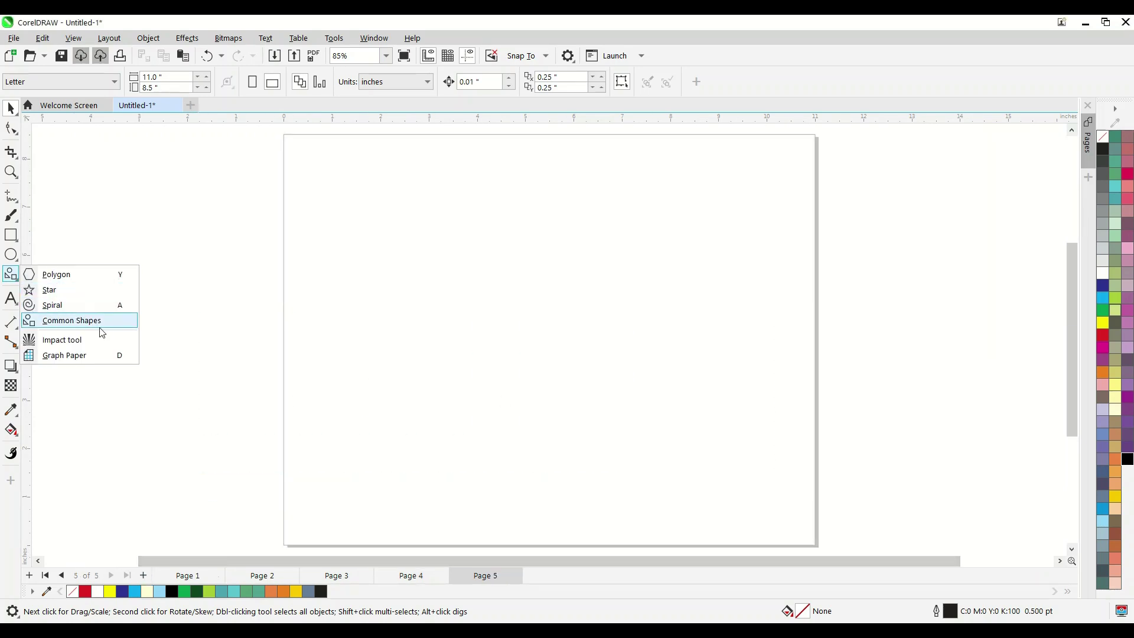
click(77, 320)
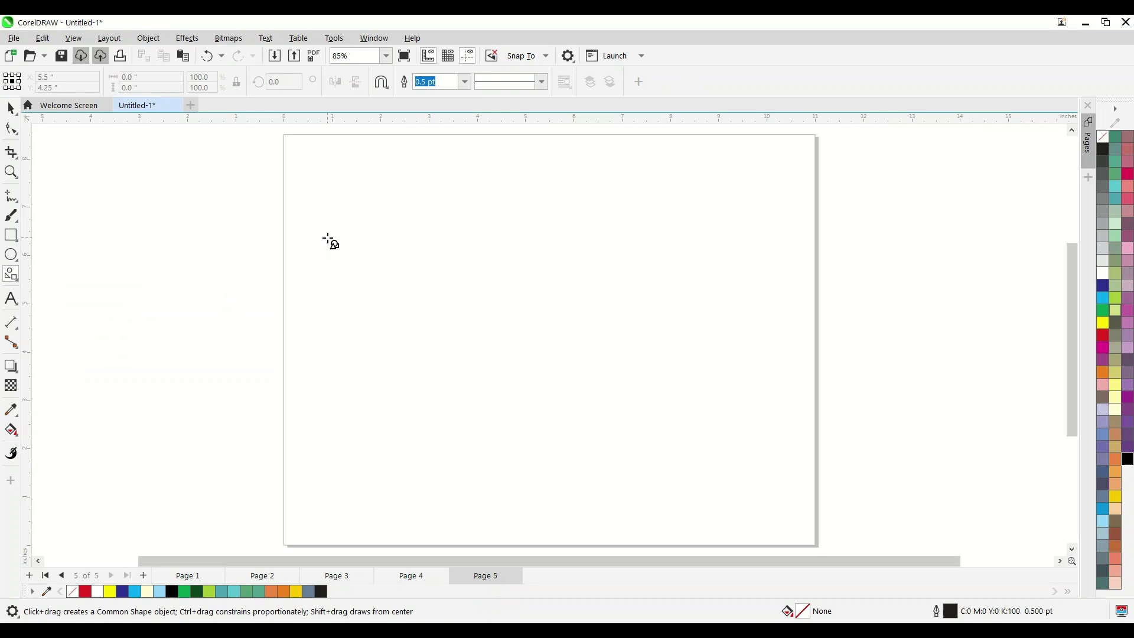
click(388, 87)
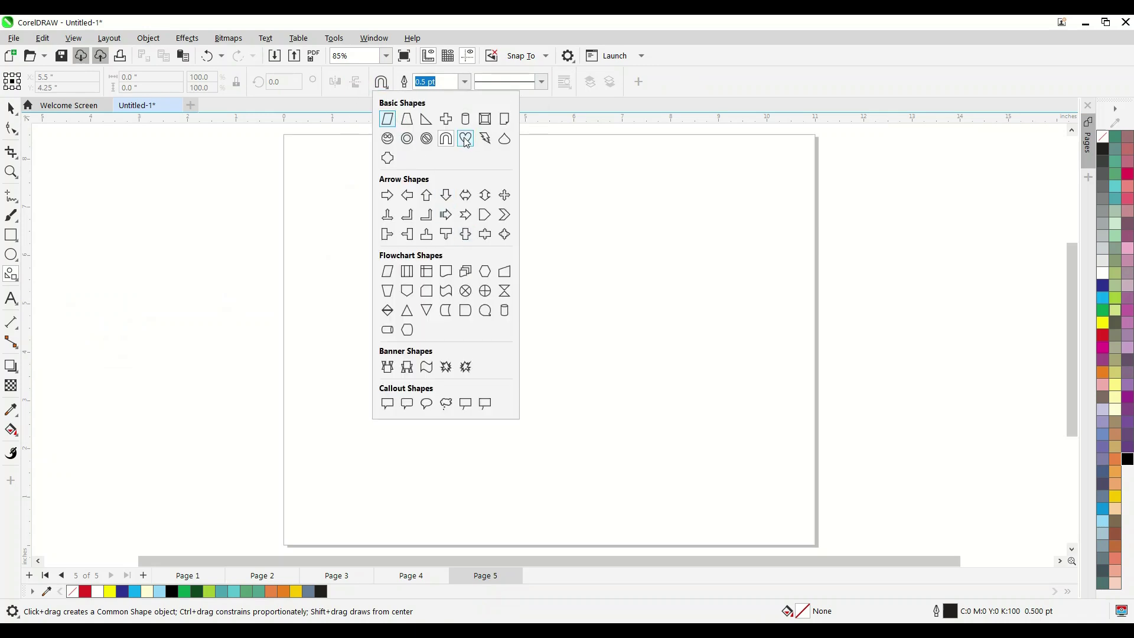
click(446, 138)
drag(294, 171, 425, 306)
- Draw a notched arrow right of the arch and a double arrow below it
click(388, 87)
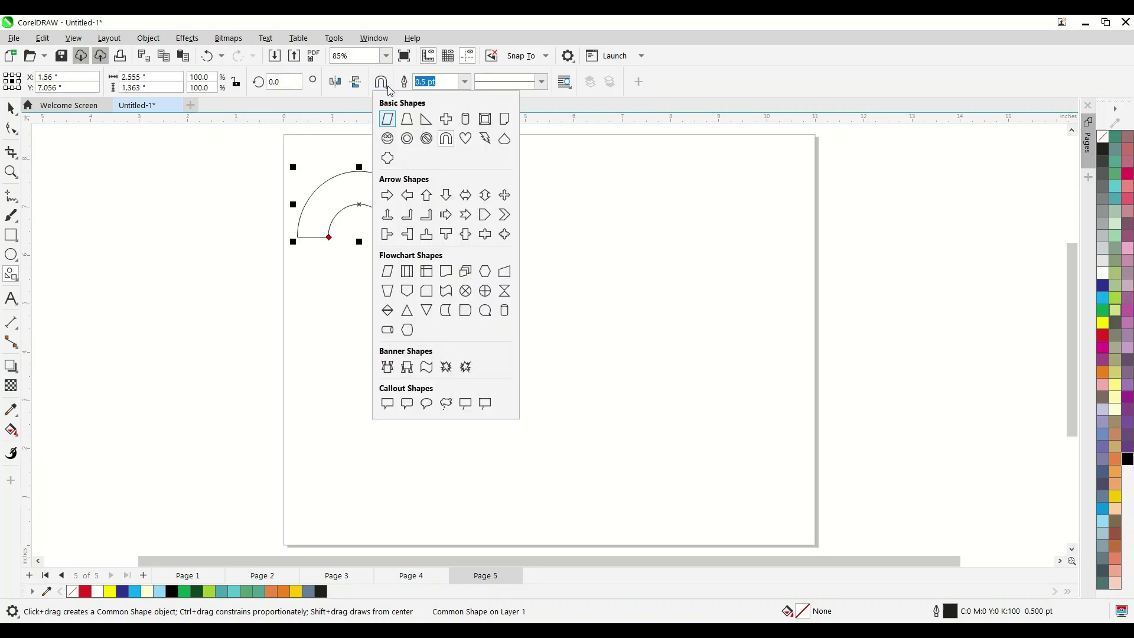
click(465, 214)
drag(486, 164, 646, 276)
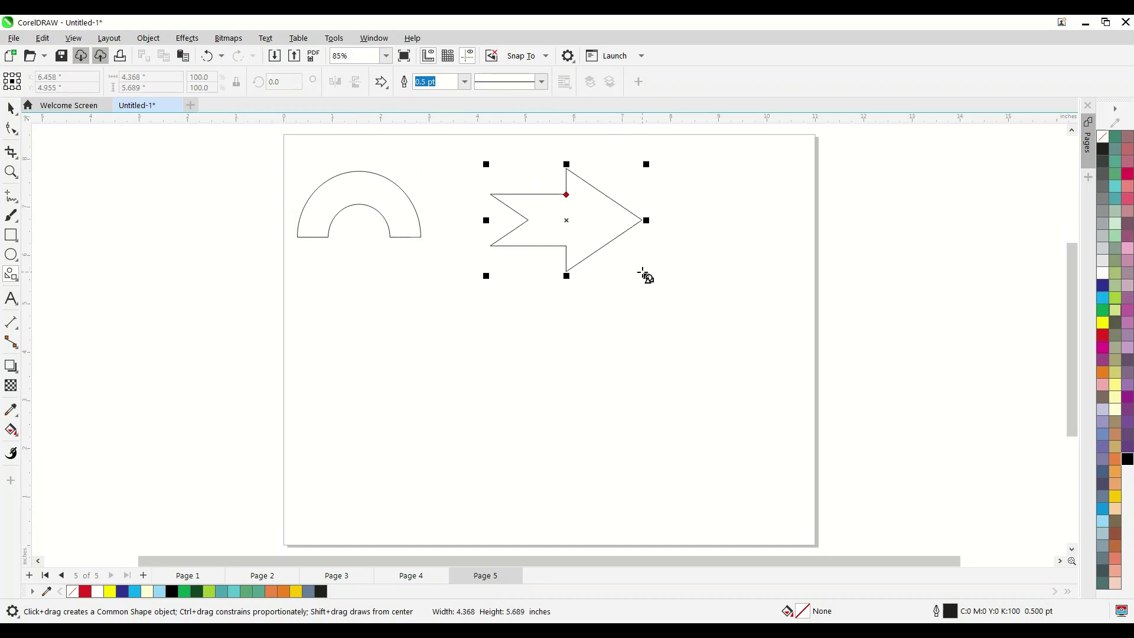
click(381, 82)
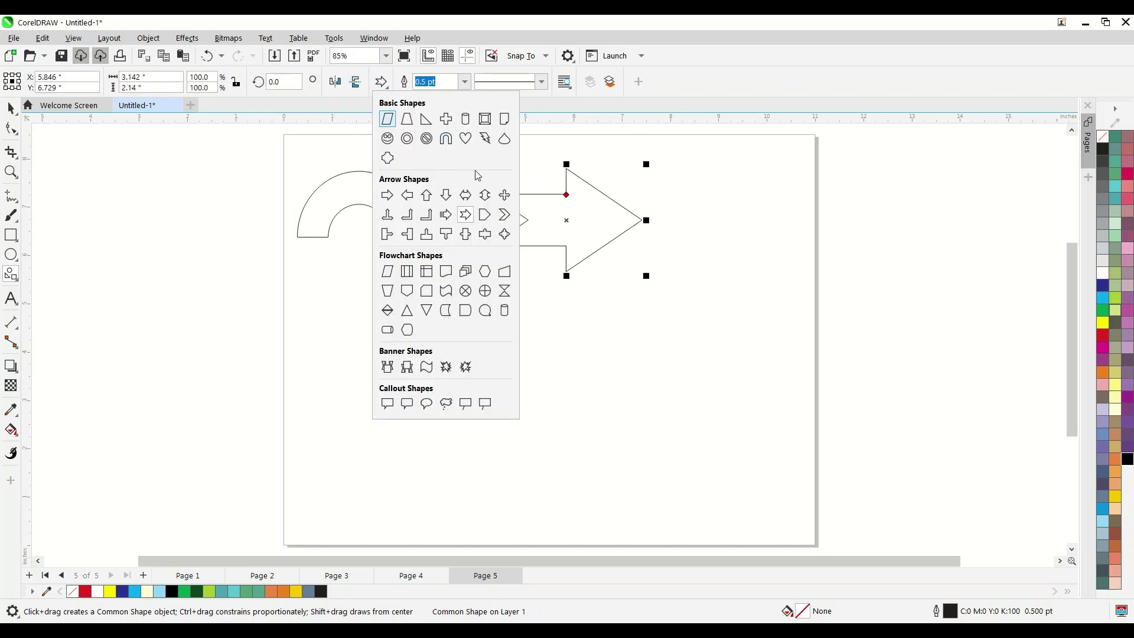
click(485, 235)
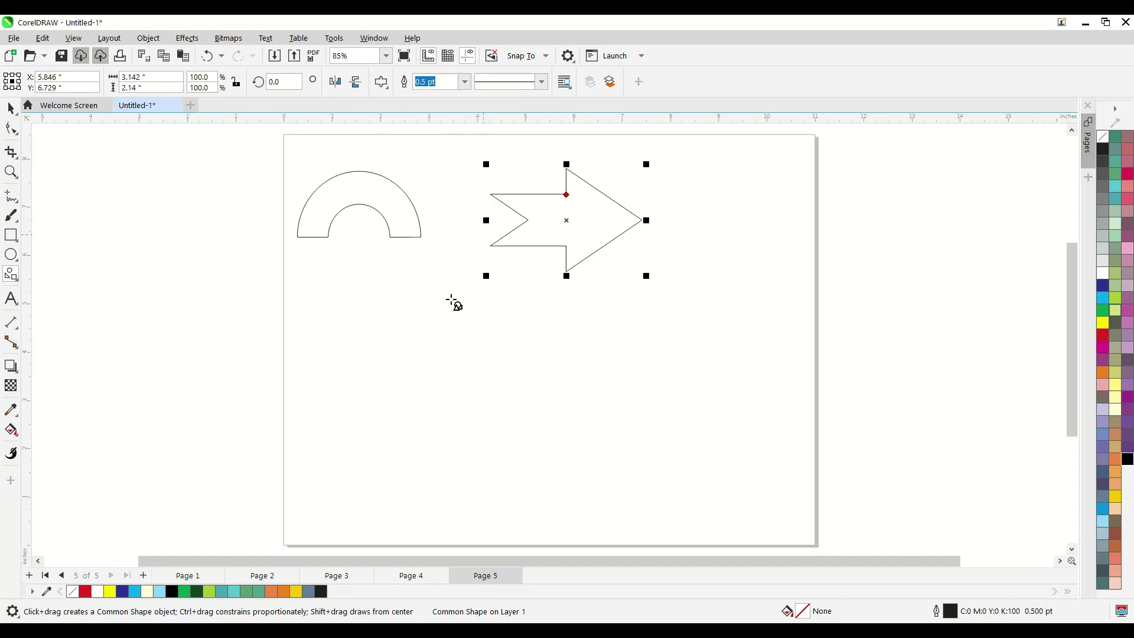
drag(305, 307, 437, 450)
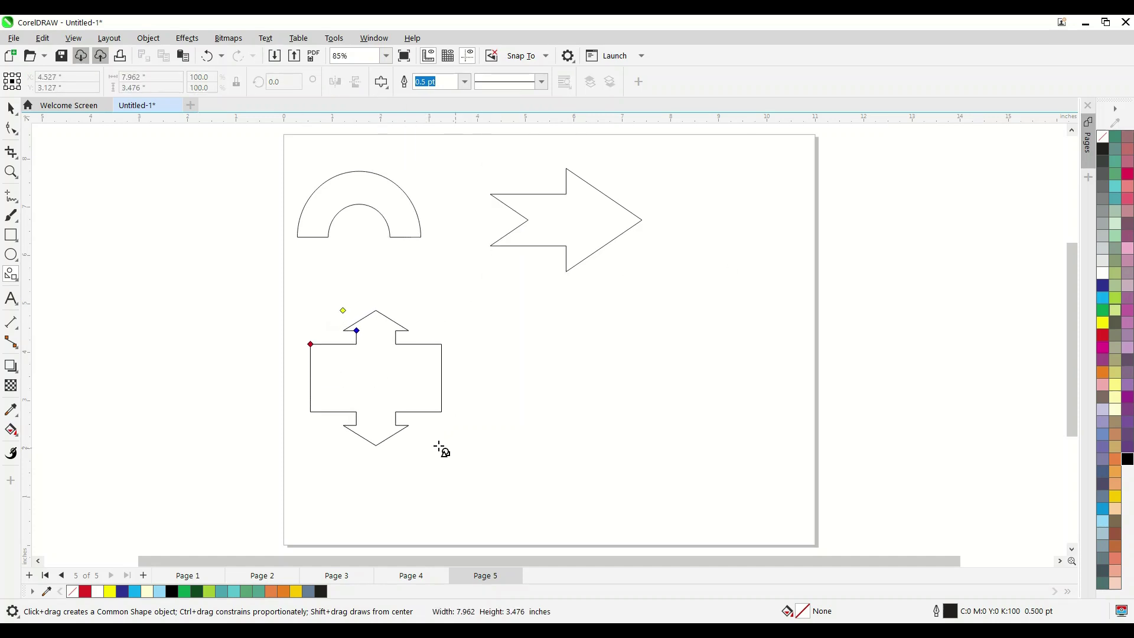
- Draw an oval callout at lower right, then enlarge all four shapes together
click(382, 82)
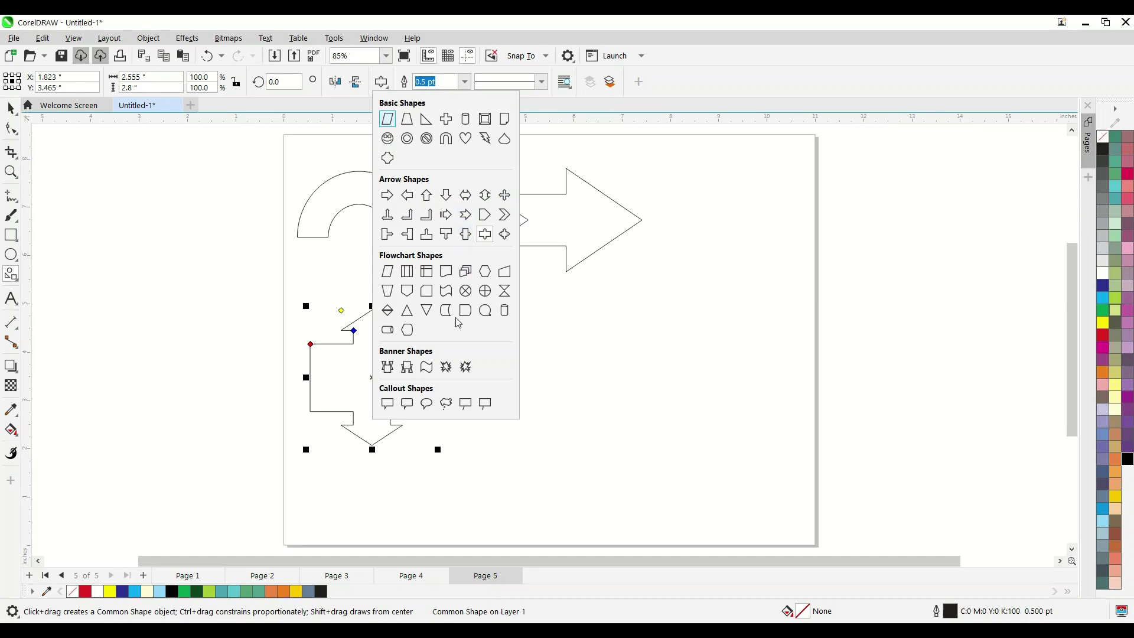
click(505, 234)
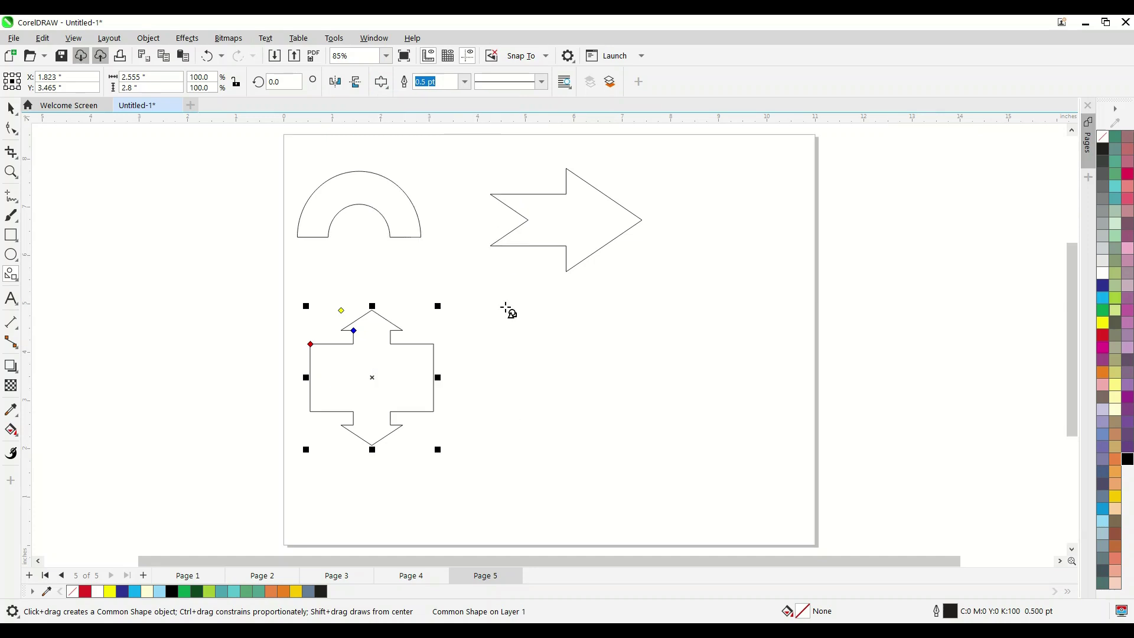
drag(516, 338, 705, 483)
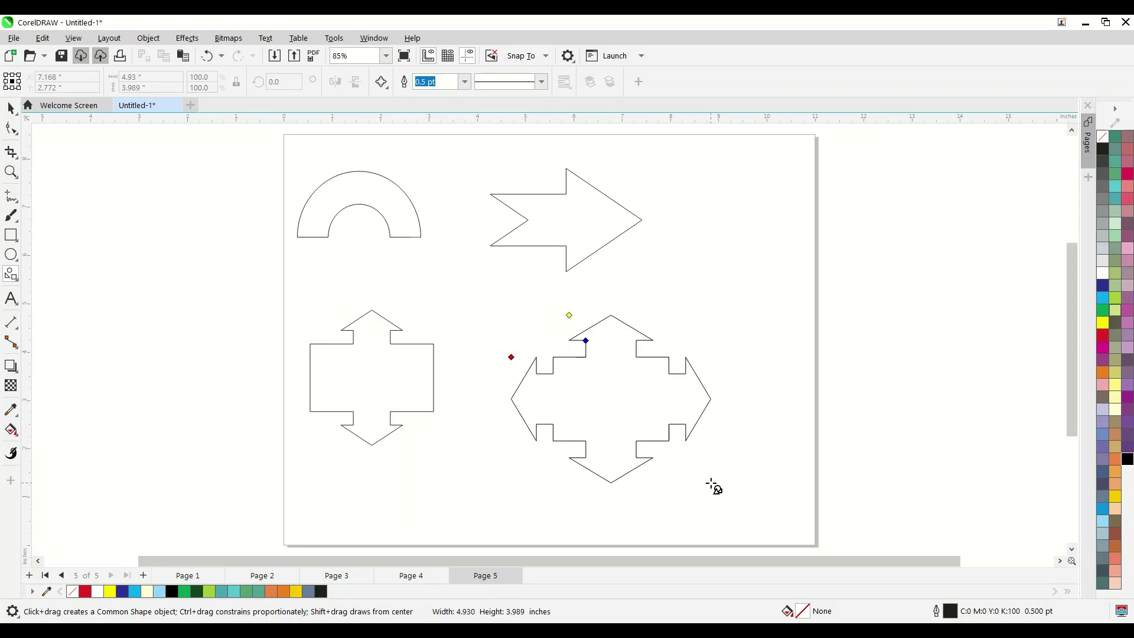
key(Delete)
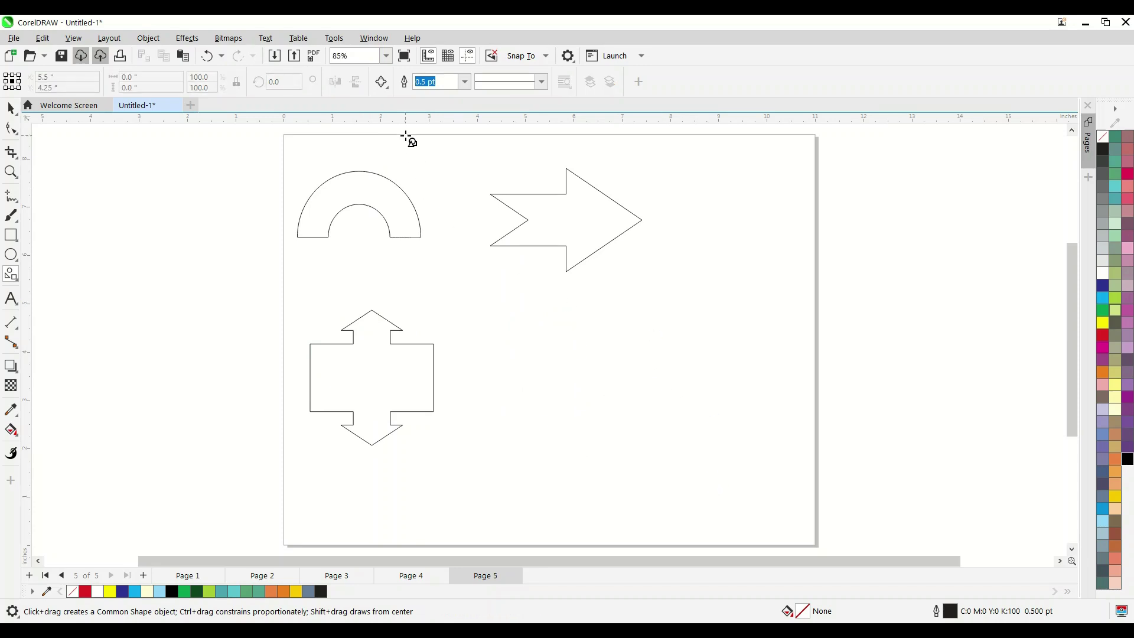
click(381, 82)
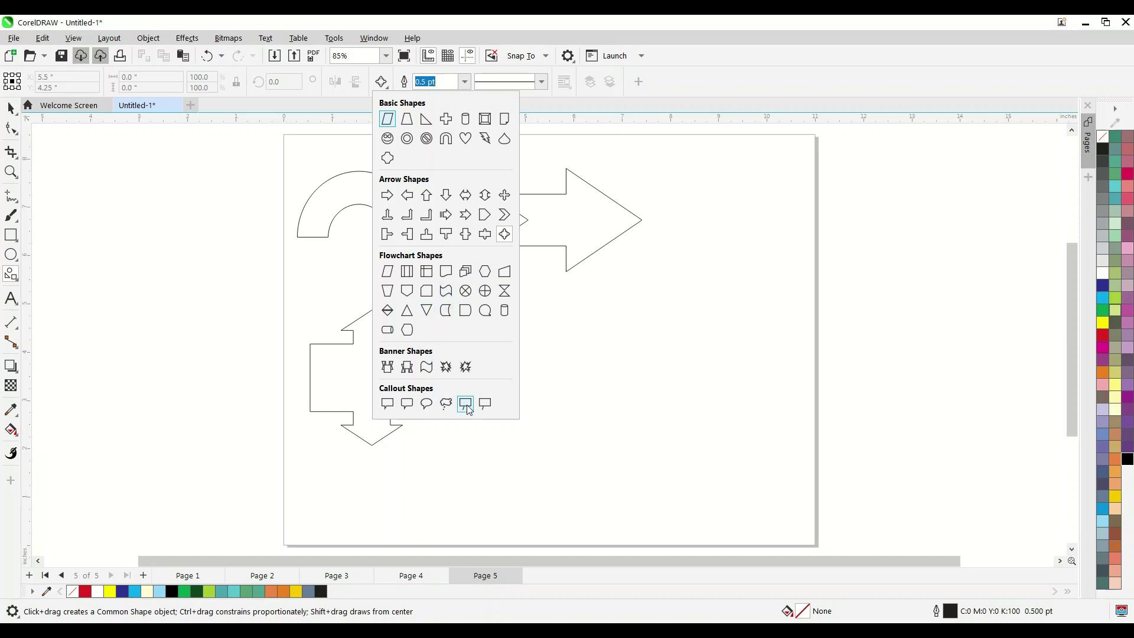
click(427, 404)
drag(496, 333, 637, 370)
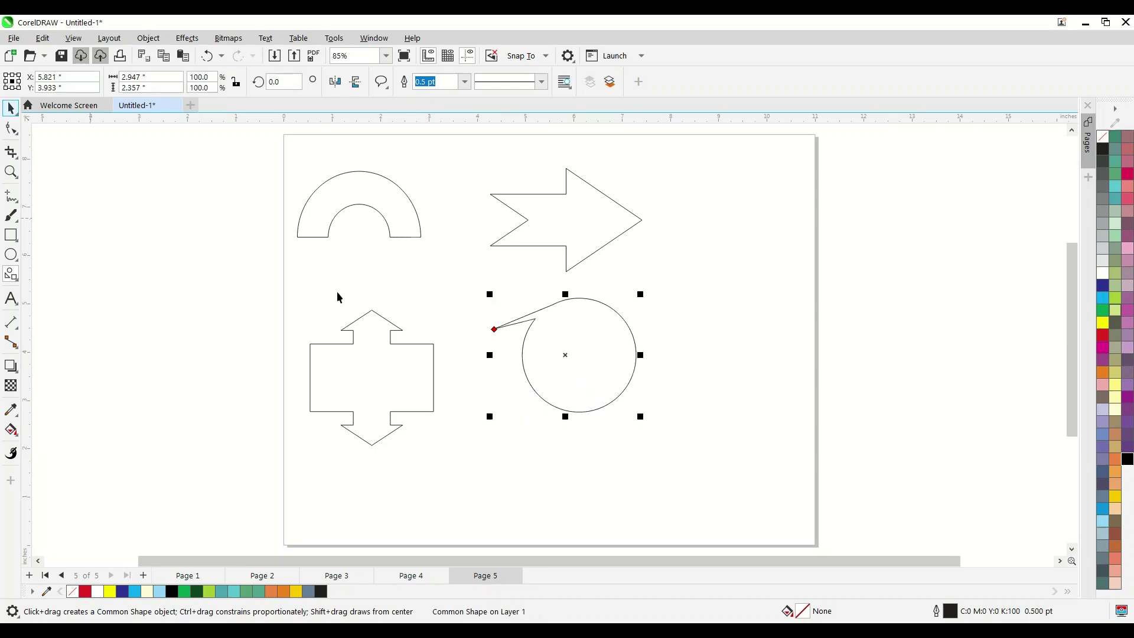
scroll(467, 319, down, 1)
drag(277, 189, 676, 461)
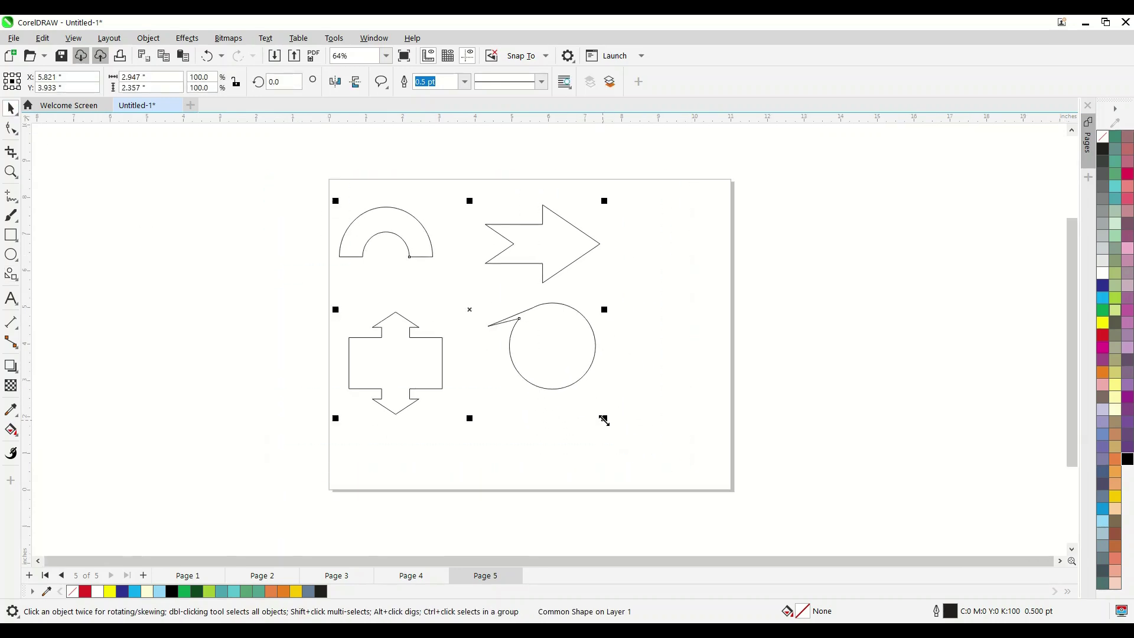
drag(604, 420, 692, 483)
- Spread the enlarged shapes across the page and give the arch a thick variable-width black outline
drag(603, 375, 632, 373)
click(608, 274)
click(778, 301)
click(458, 261)
click(11, 453)
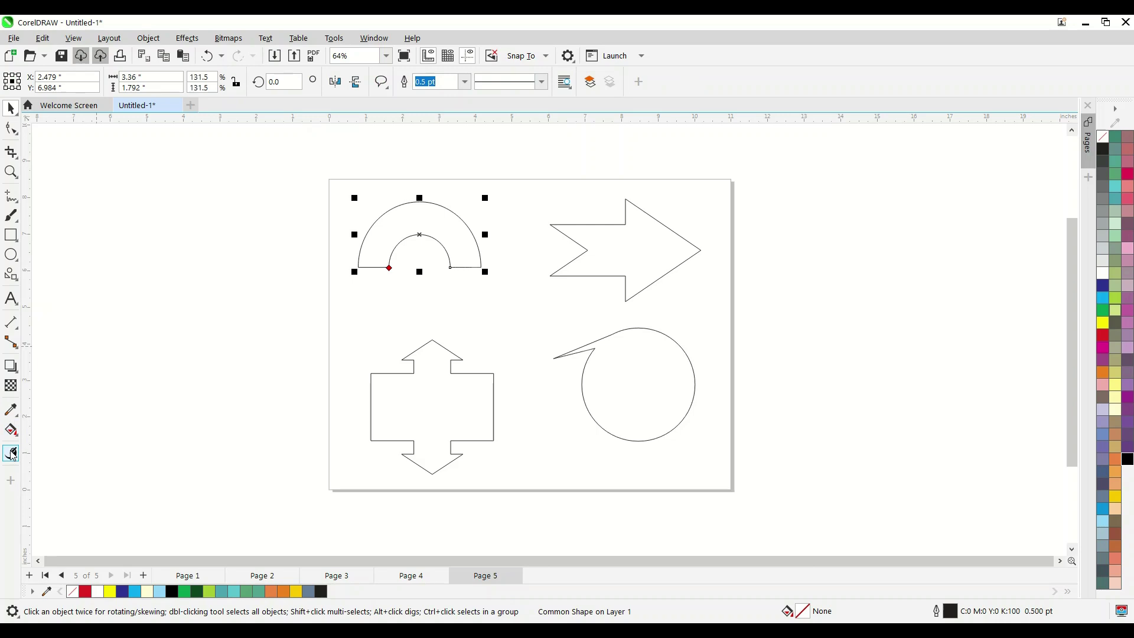
drag(388, 267, 403, 293)
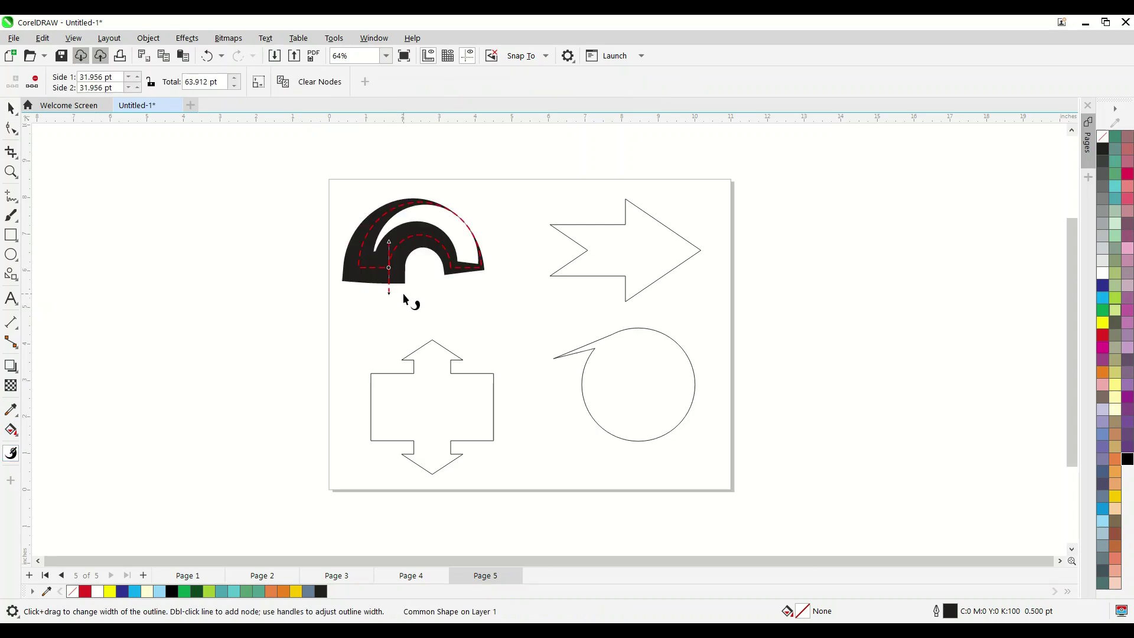
key(space)
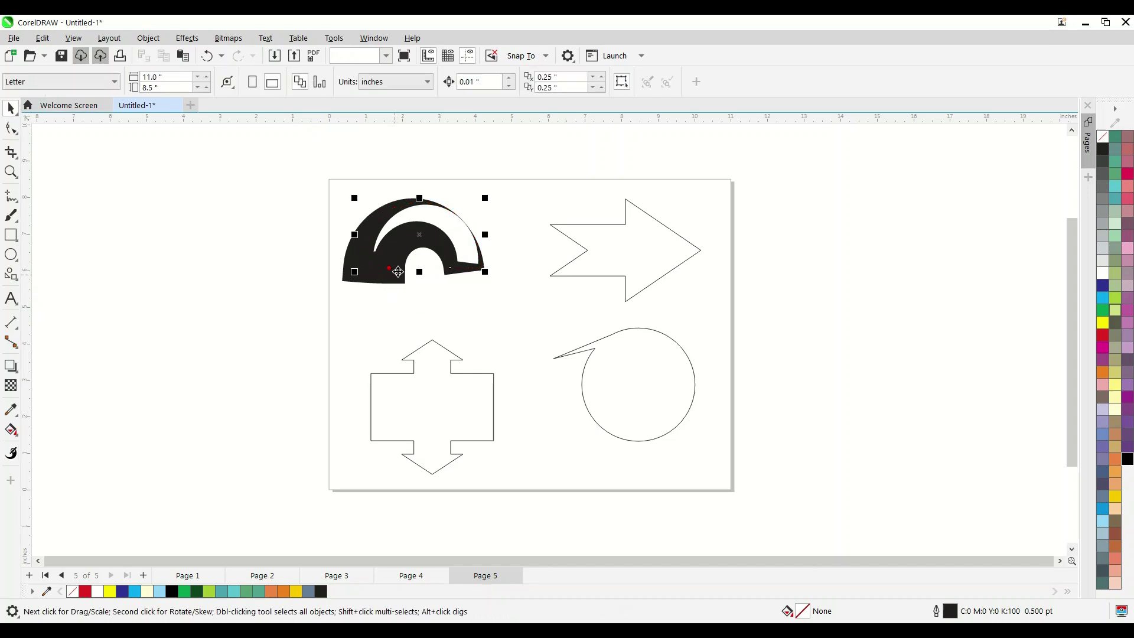
- Widen the notched arrow's outline into a thick variable-width stroke of about 40.4 pt
scroll(397, 271, up, 2)
scroll(398, 271, down, 1)
click(294, 318)
click(384, 286)
click(738, 266)
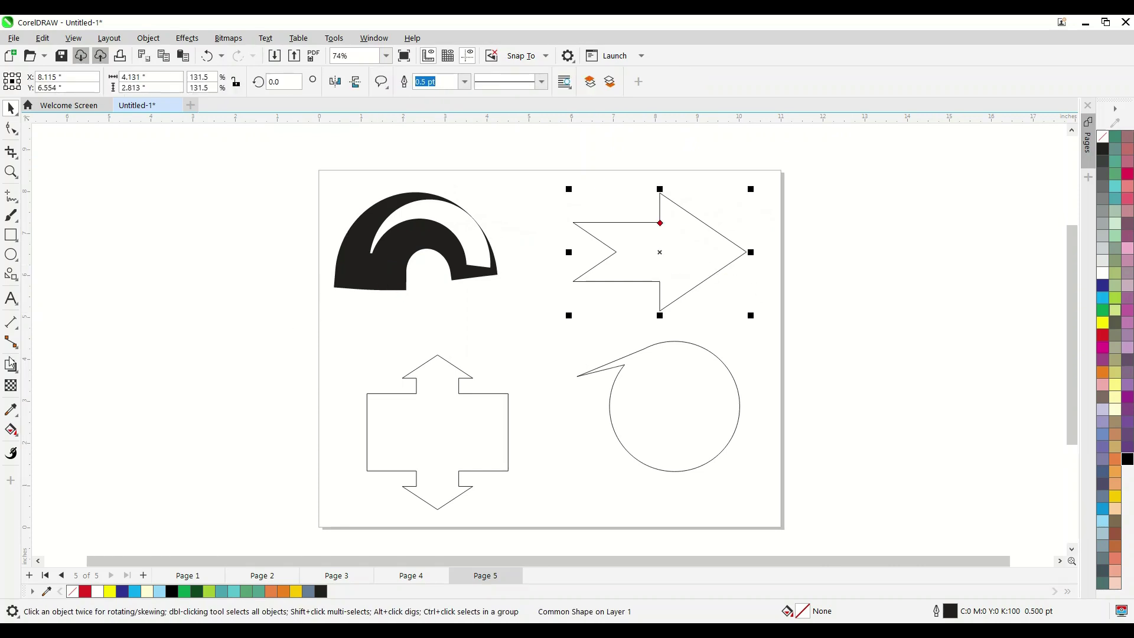
click(11, 453)
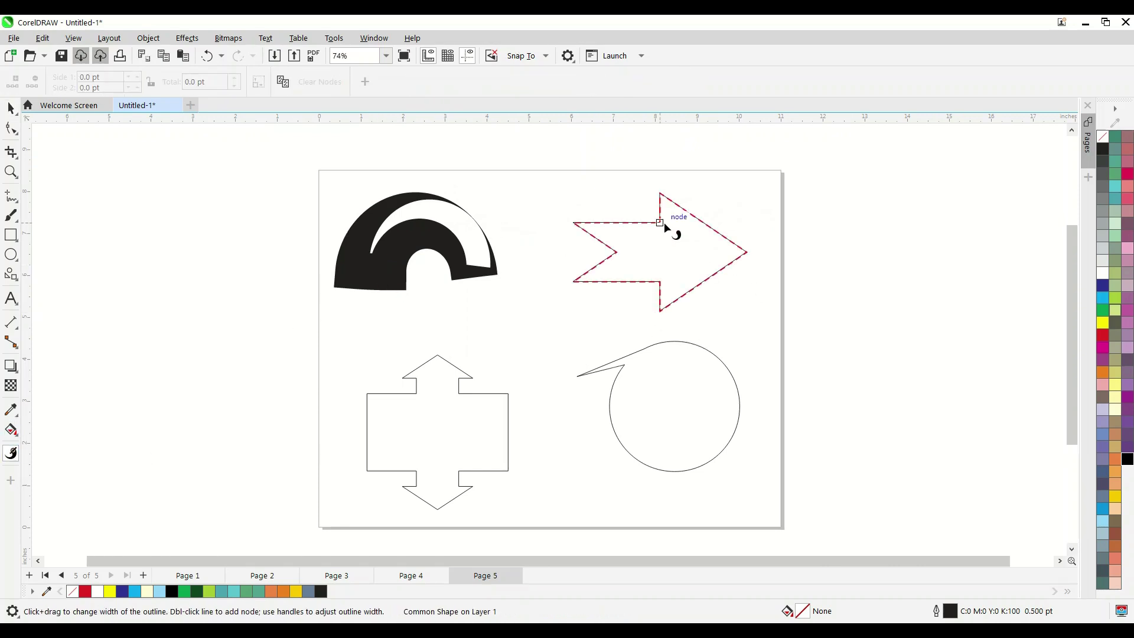
drag(660, 221, 637, 196)
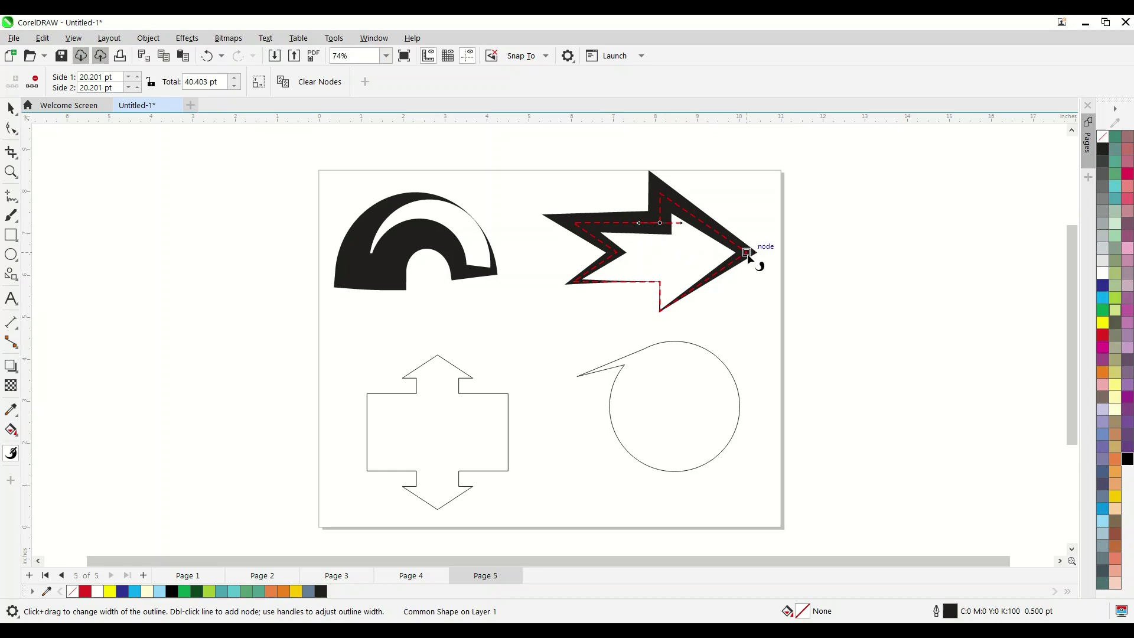
- Drag variable-width outlines onto the arrow, the cross and the circle with a tail
mouse_move(660, 311)
mouse_down()
mouse_move(646, 357)
mouse_move(648, 344)
mouse_up()
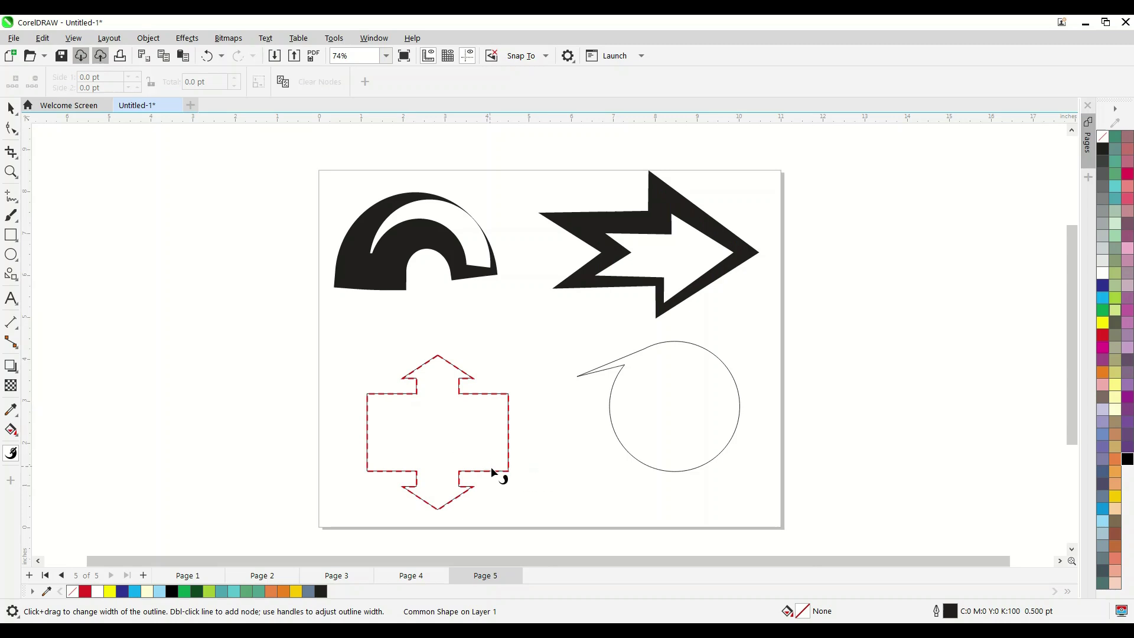
drag(508, 471, 527, 490)
drag(622, 370, 584, 470)
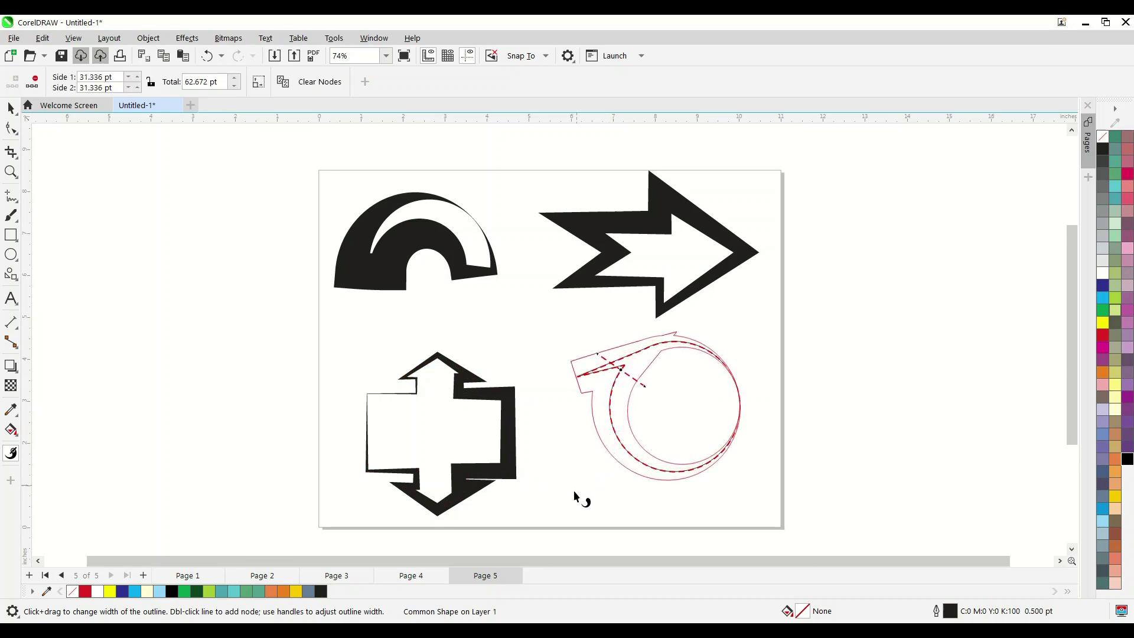
drag(583, 470, 599, 452)
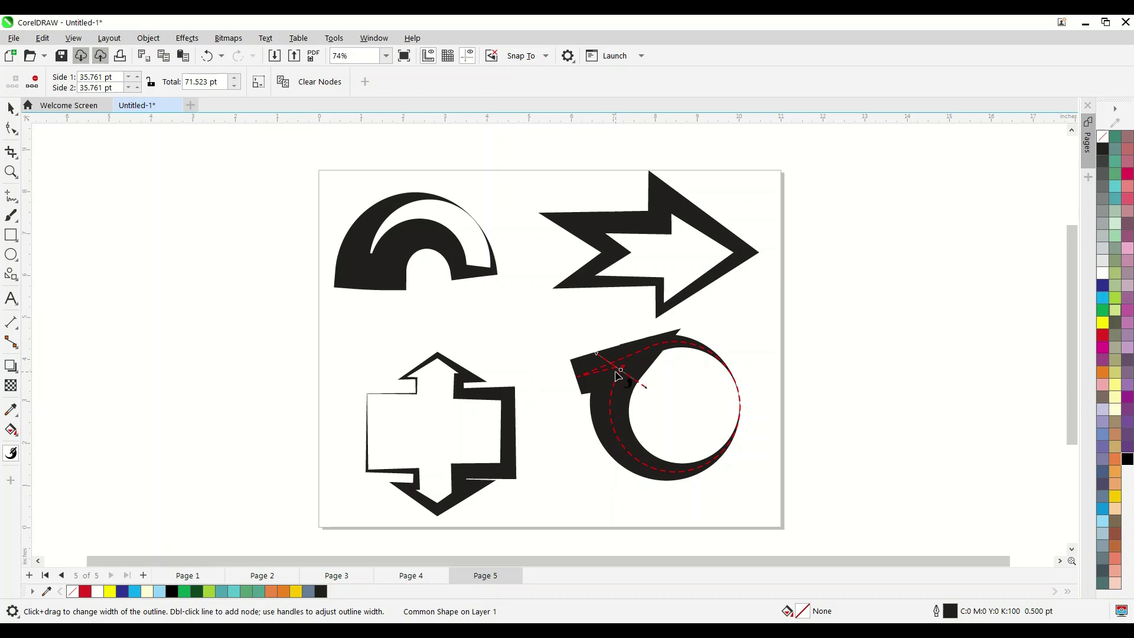
mouse_move(621, 374)
mouse_down()
mouse_move(583, 337)
mouse_move(609, 377)
mouse_move(600, 361)
mouse_up()
- Undo the overly thick circle outline and give it a moderately thick tapering outline instead
key(ctrl+z)
key(ctrl+shift+z)
key(ctrl+z)
key(ctrl+z)
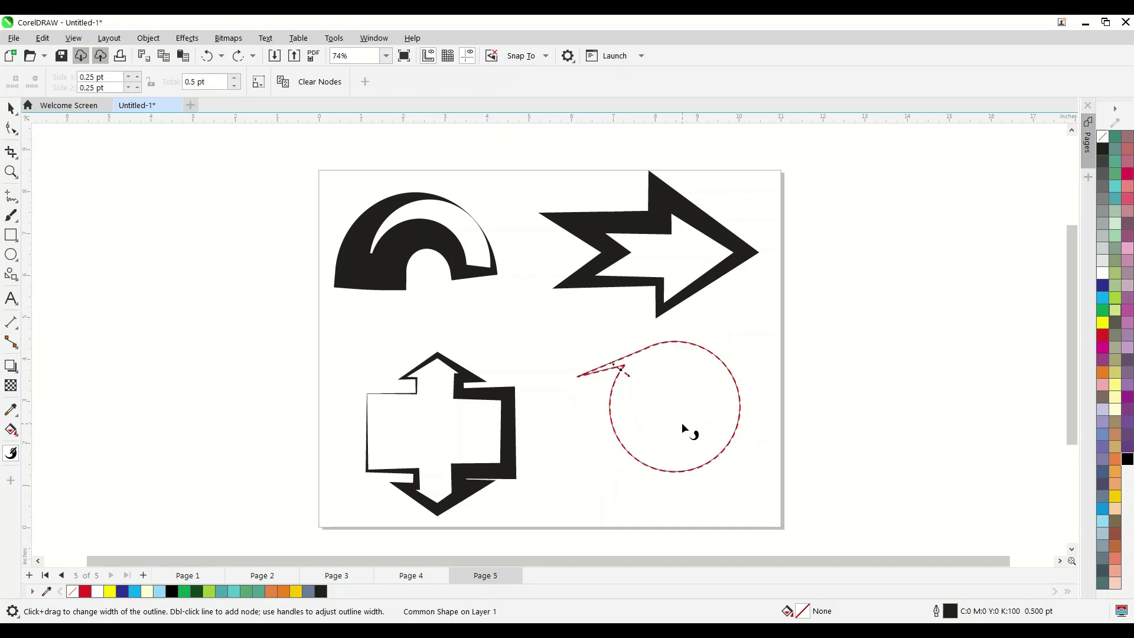
key(ctrl+z)
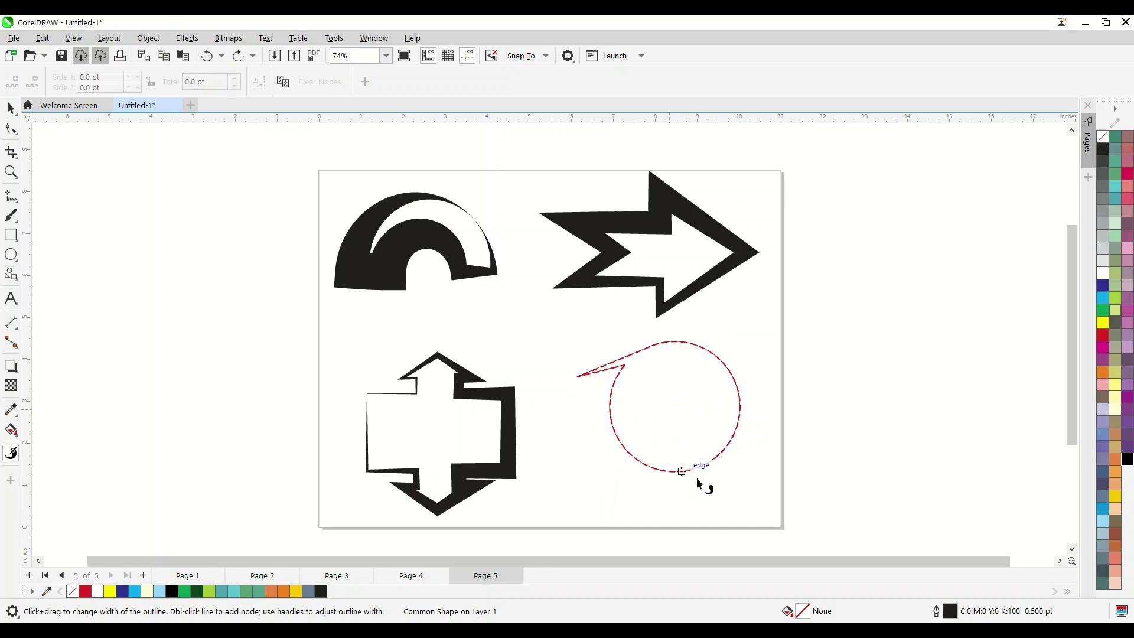
drag(716, 459, 721, 480)
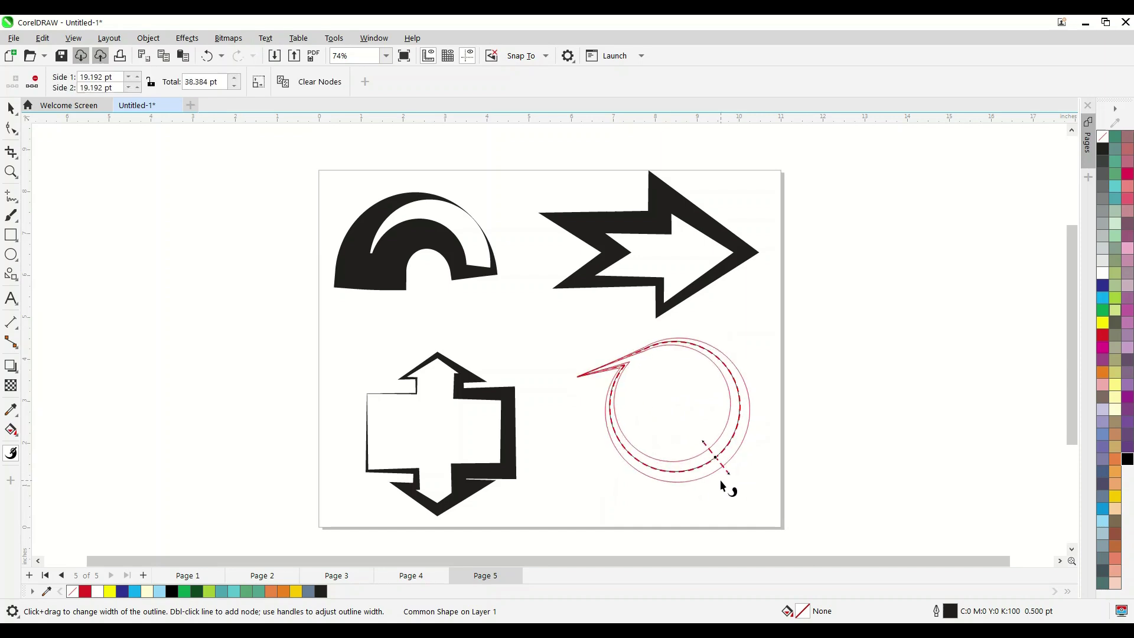
key(space)
- Convert the circle's outline to an object and fill it dark green
click(660, 471)
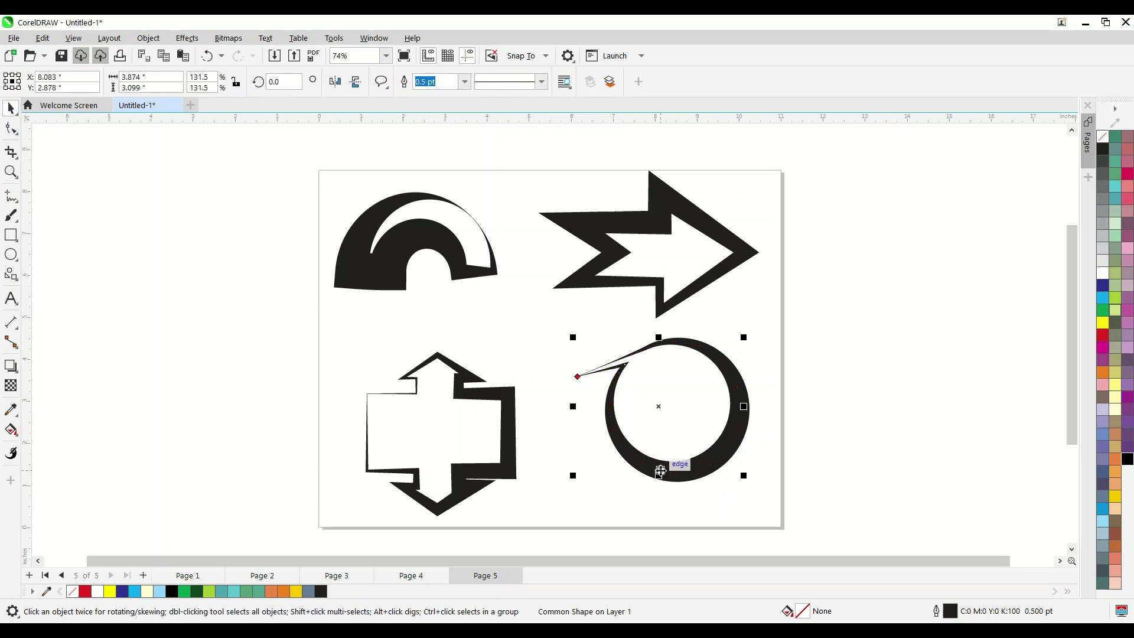
key(ctrl+shift+q)
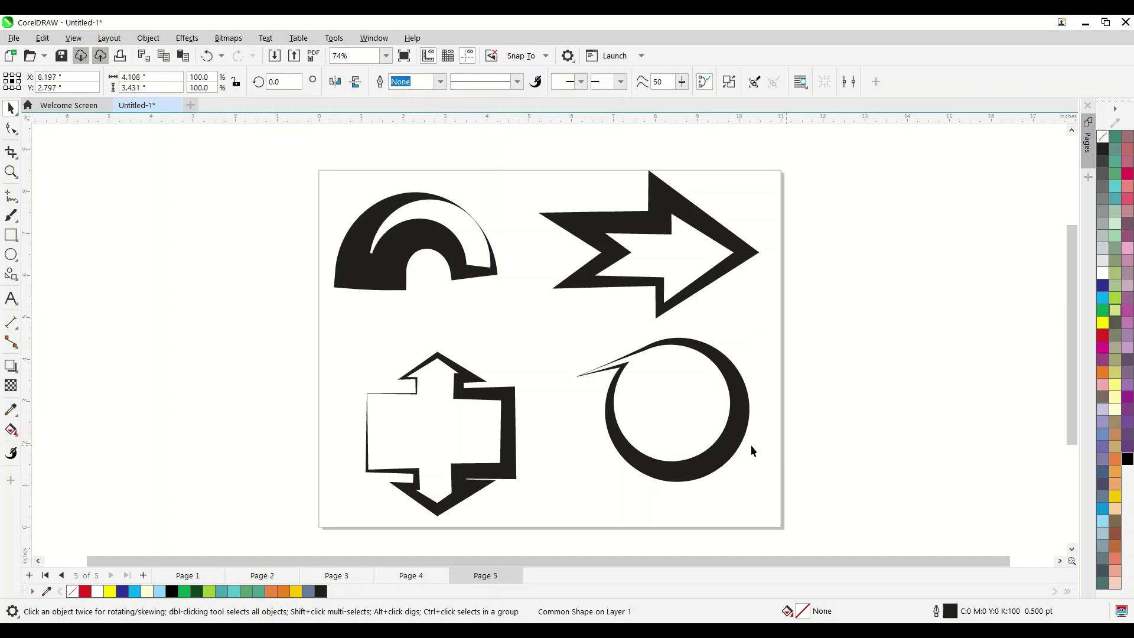
click(1103, 309)
click(196, 591)
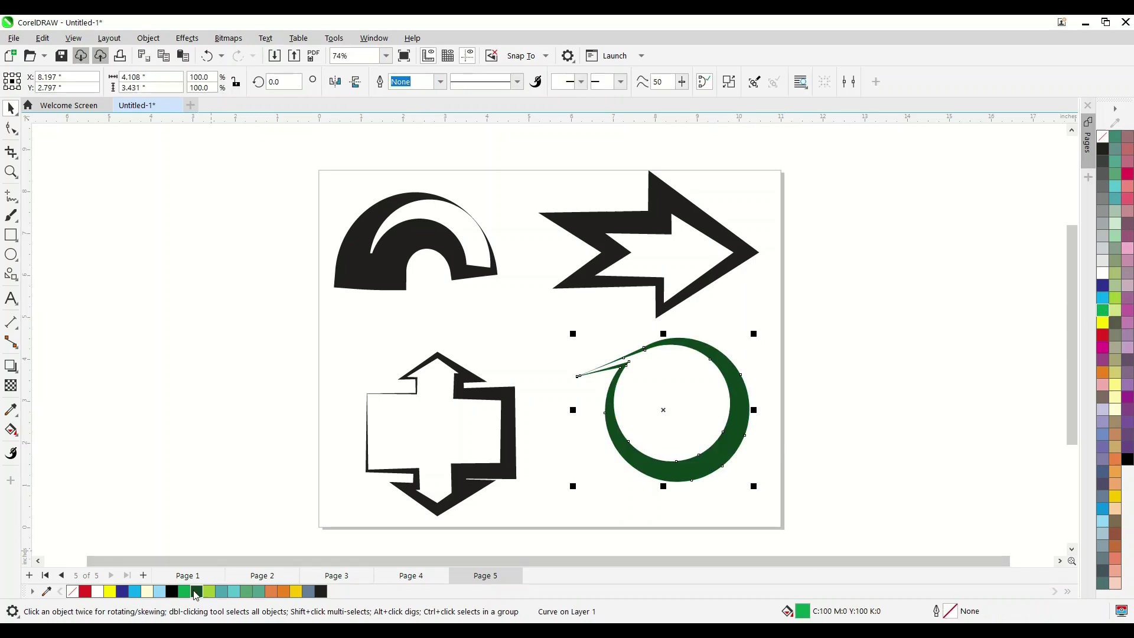
click(879, 396)
click(673, 403)
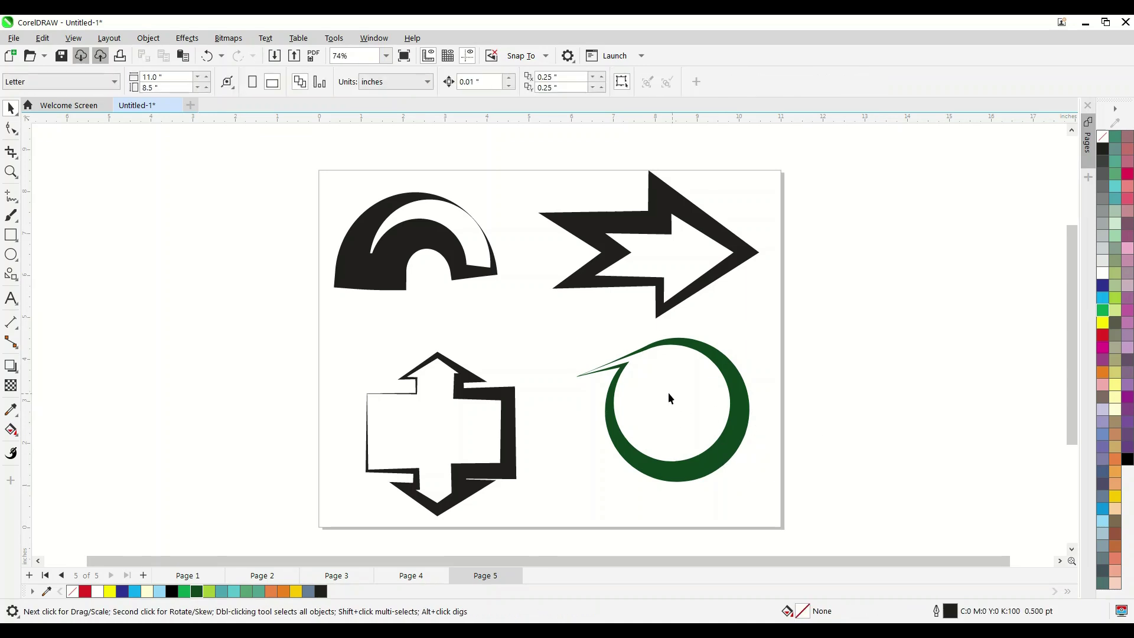
- Convert the cross and arrow outlines to objects, filling the cross magenta and the arrow red
click(510, 473)
key(ctrl+q)
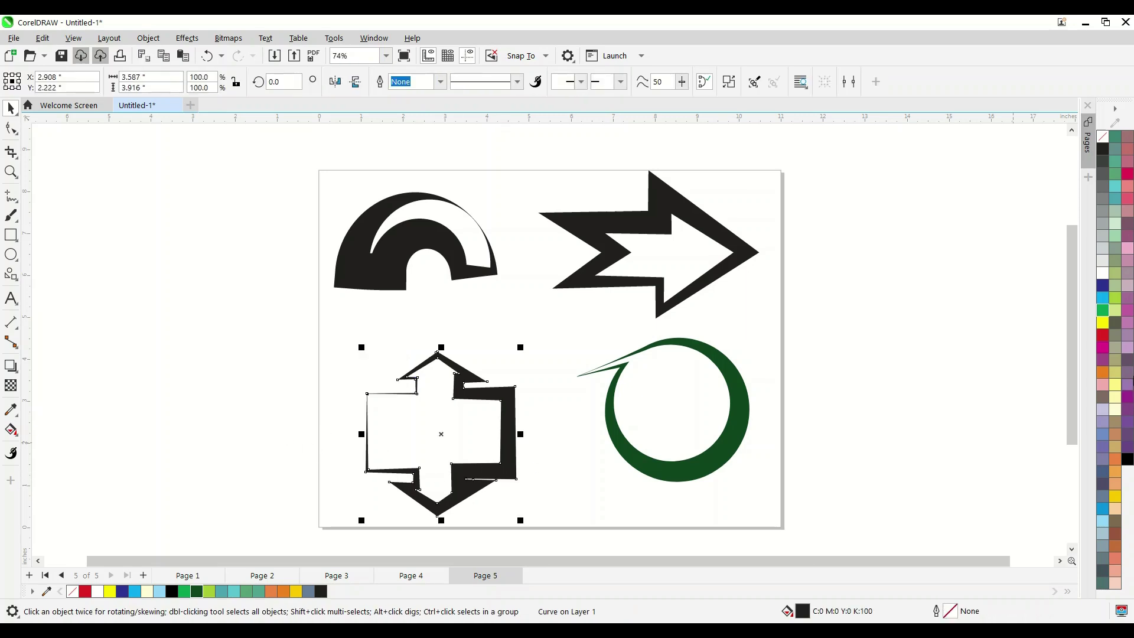
click(1100, 350)
click(729, 272)
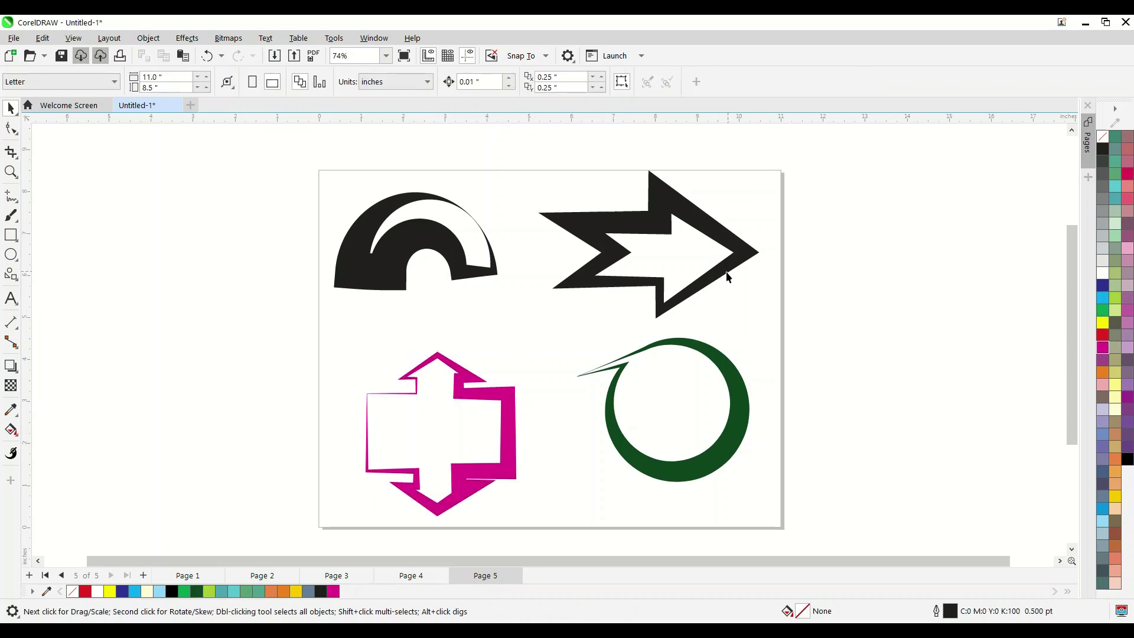
key(ctrl+q)
click(1103, 335)
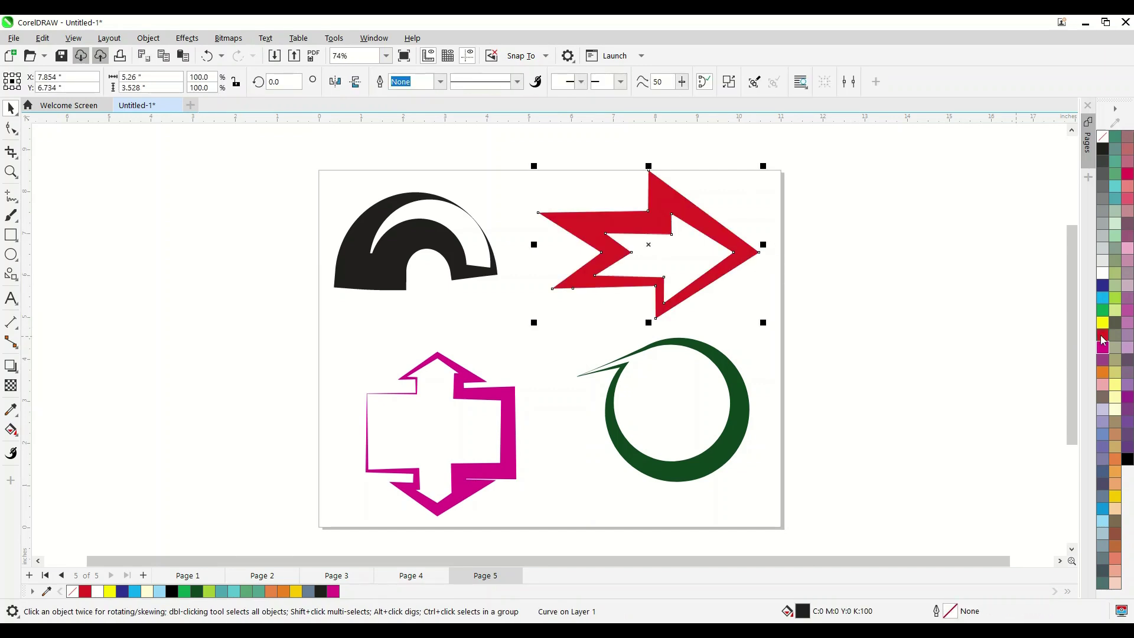
click(891, 304)
- Convert the arch's outline to an object and give it a dark blue-to-cyan gradient fill
click(456, 270)
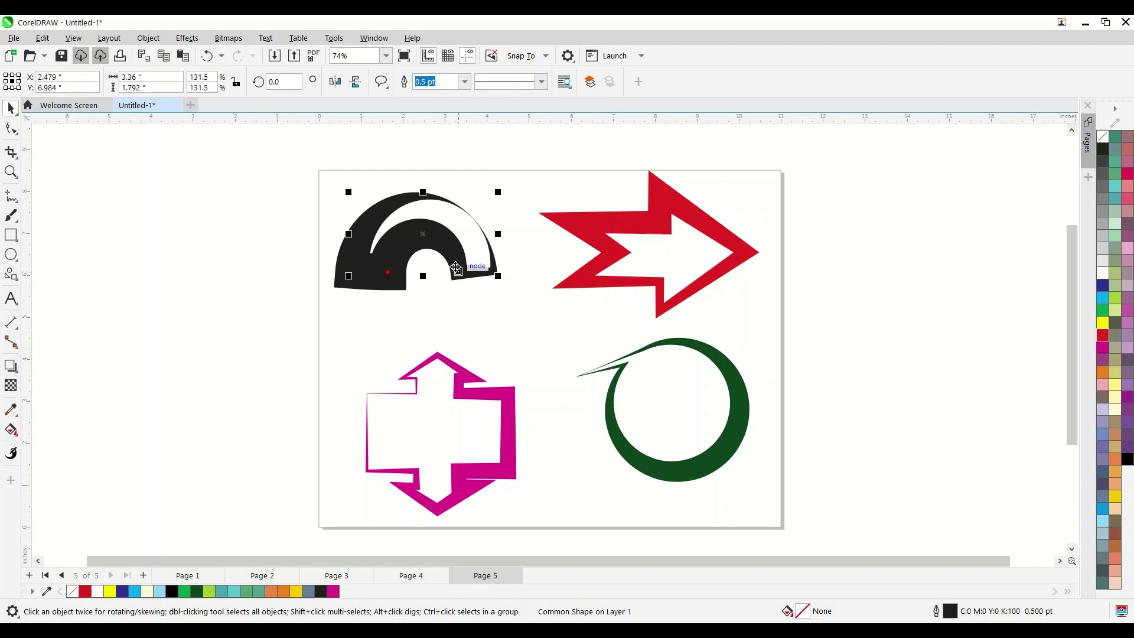
key(ctrl+q)
click(314, 284)
click(360, 288)
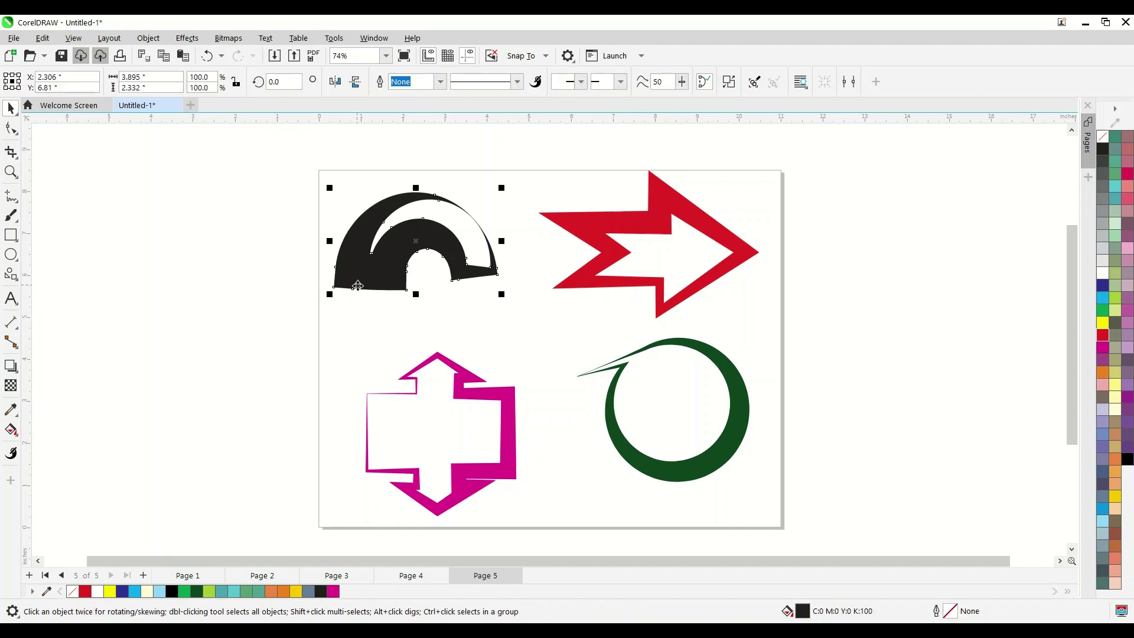
click(1103, 298)
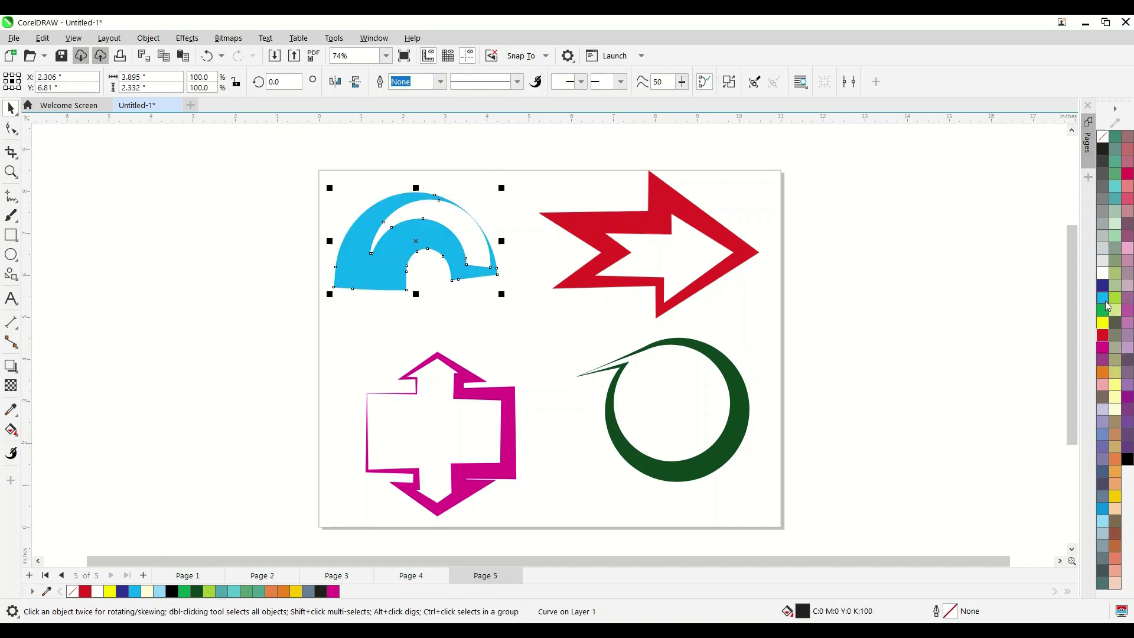
click(1103, 286)
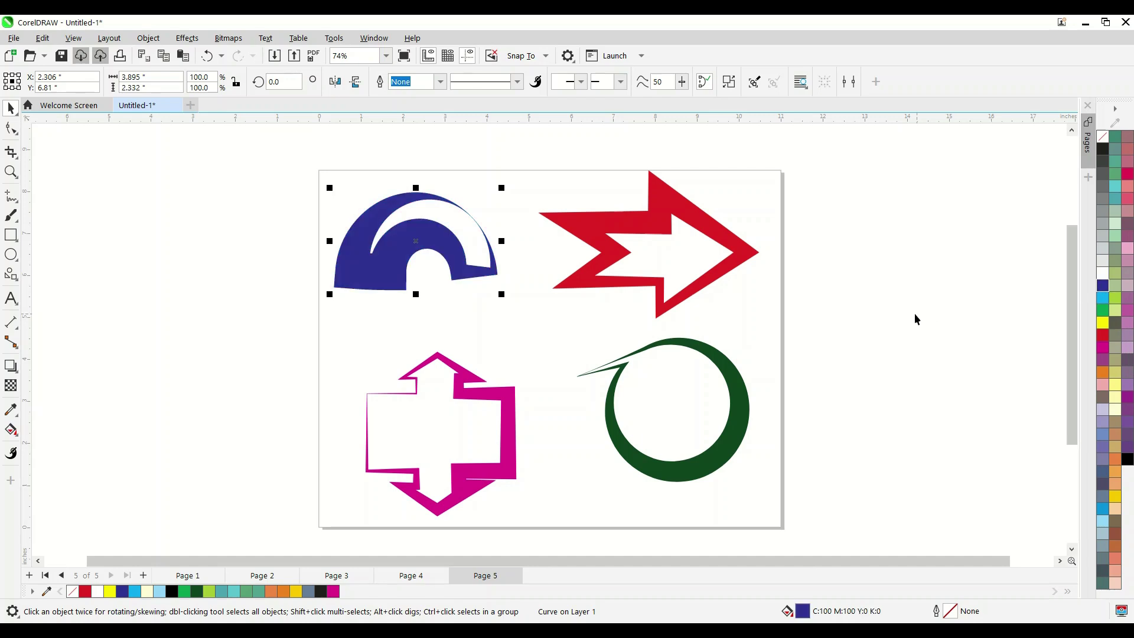
key(g)
drag(414, 226, 384, 316)
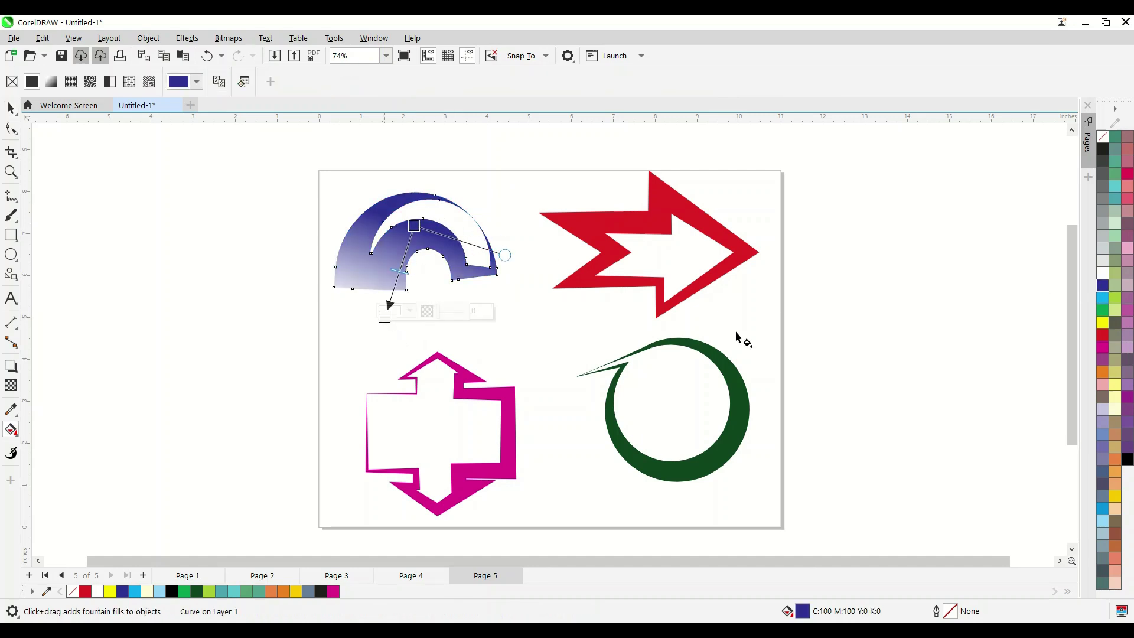
drag(1103, 298, 384, 317)
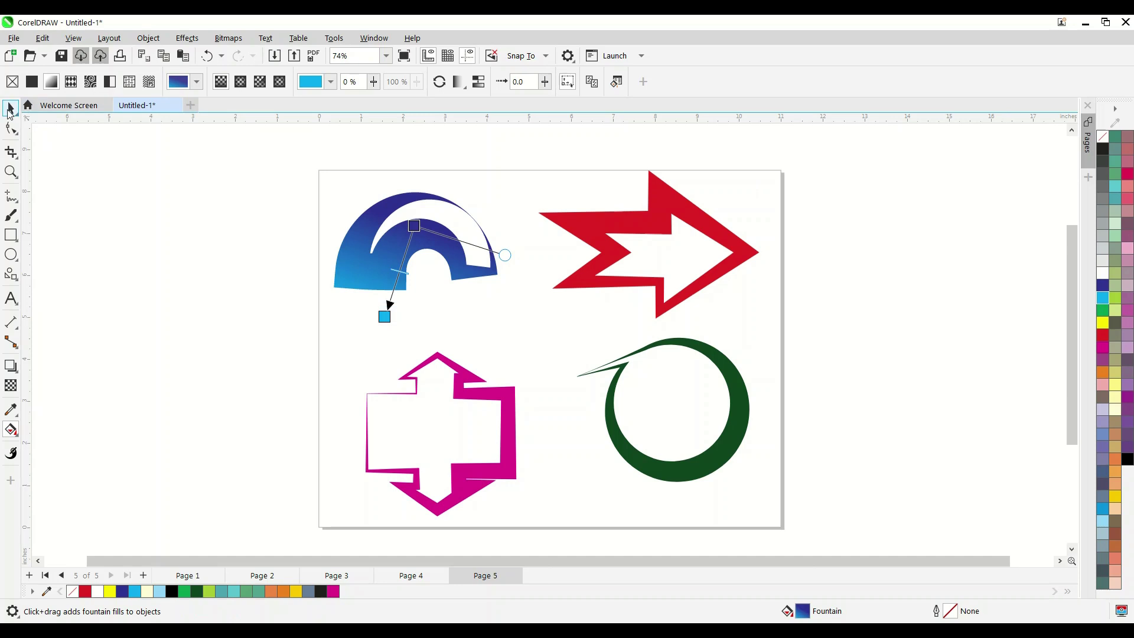
- Select all four coloured shapes together and move them slightly down
click(10, 109)
click(87, 303)
scroll(606, 295, down, 1)
drag(289, 168, 849, 474)
drag(572, 323, 572, 337)
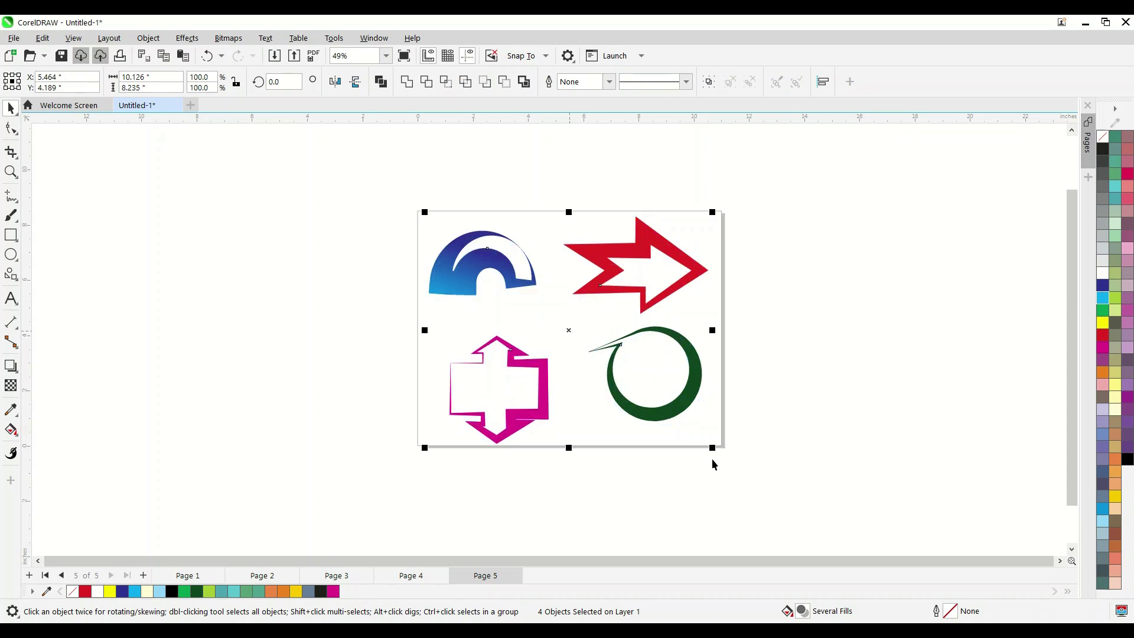
- Shrink the four shapes slightly and move them off the page to the right
drag(712, 448, 691, 430)
drag(568, 331, 918, 361)
click(541, 302)
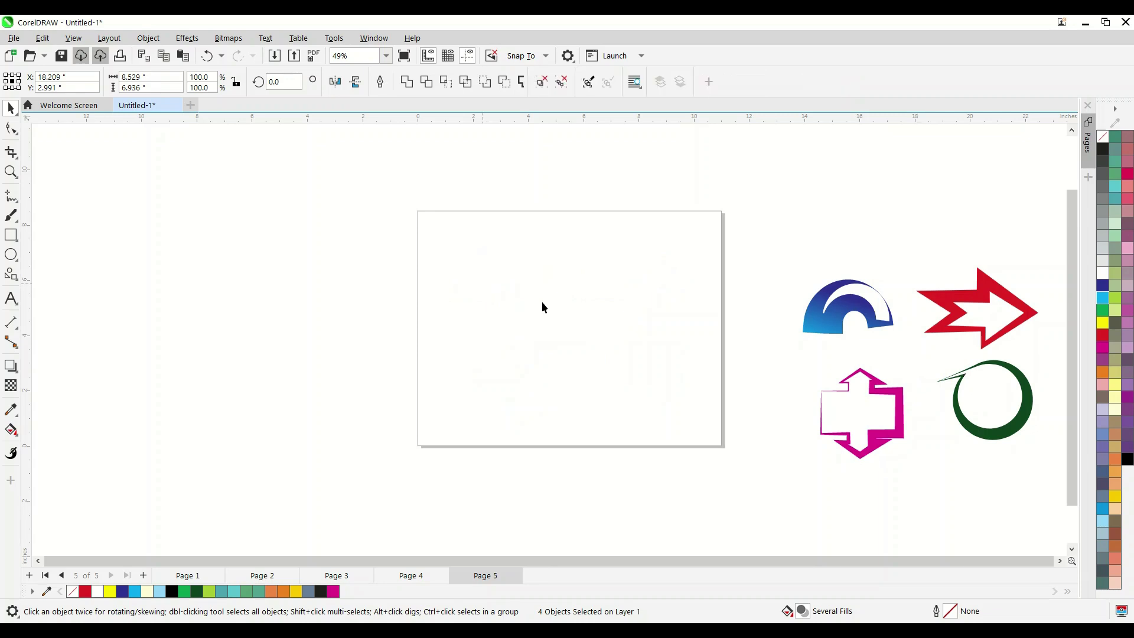
- Add a page-sized rectangle and fill it black
click(10, 235)
double_click(11, 234)
key(space)
click(1127, 463)
click(851, 474)
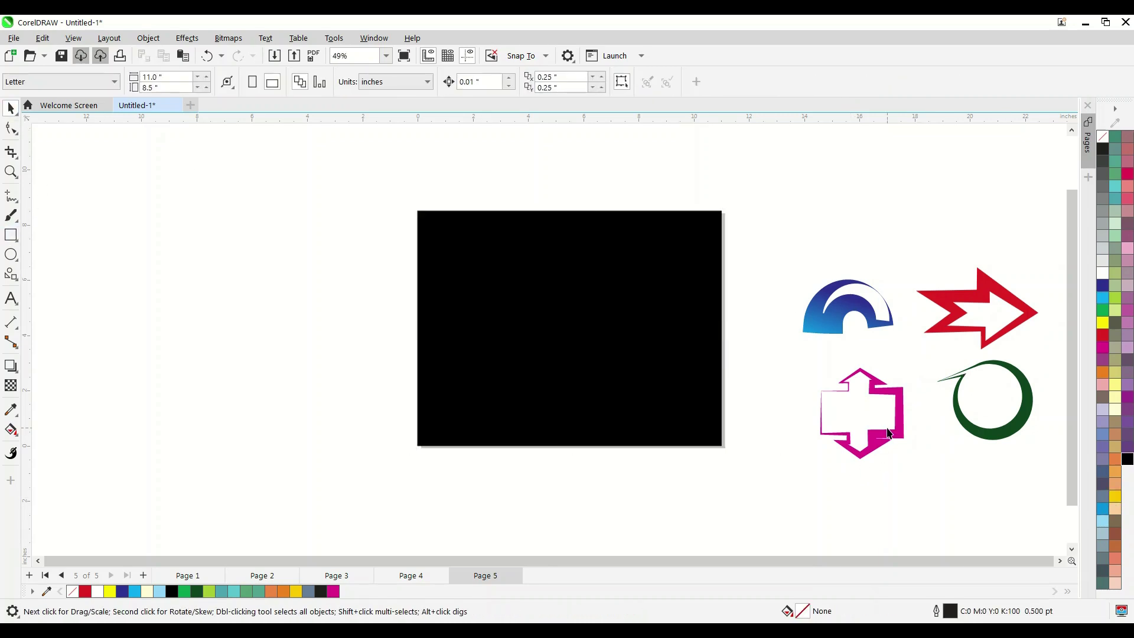
- Centre the group of four shapes on the page and fit the page in view
click(895, 433)
key(p)
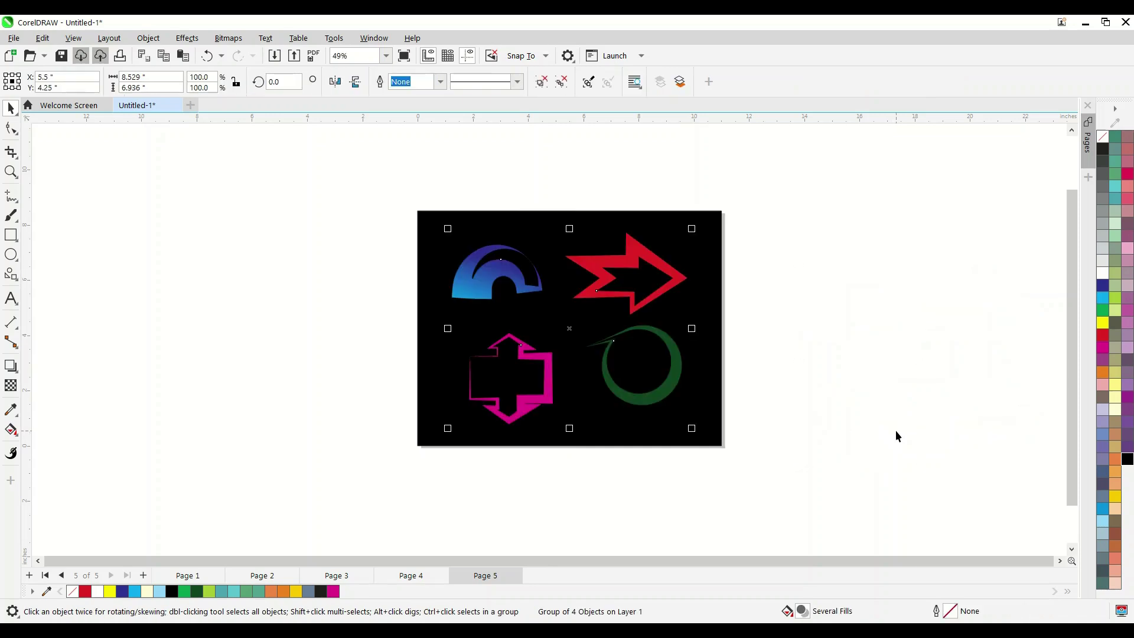
click(876, 416)
key(shift+F4)
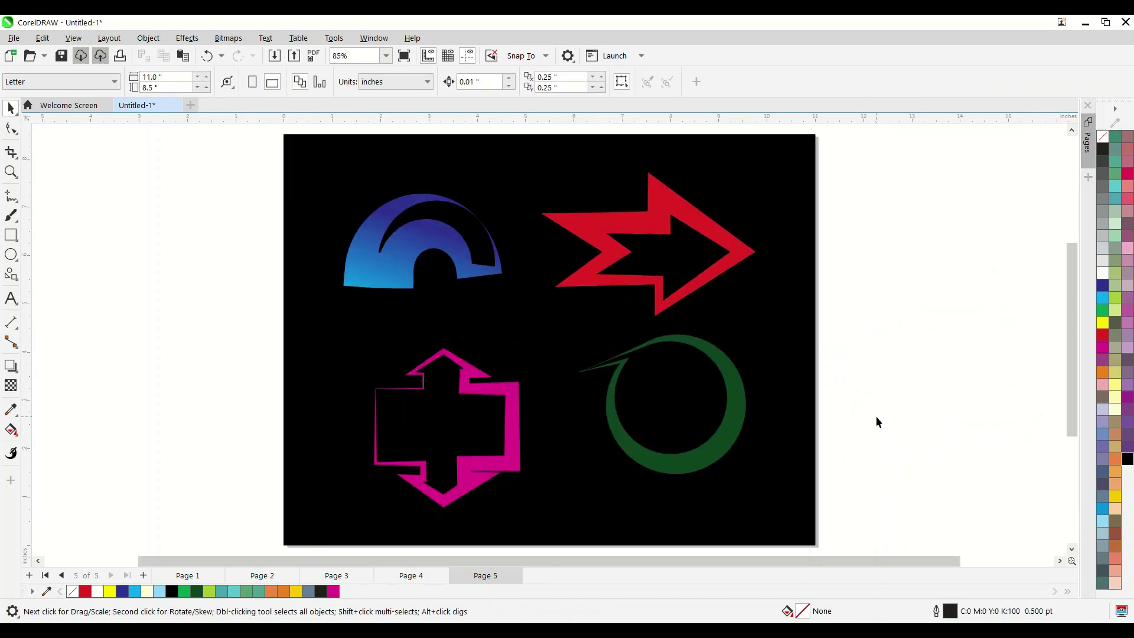
- Check the result by selecting the black background rectangle with the page fitted in view
click(703, 275)
scroll(667, 256, down, 1)
scroll(673, 263, up, 2)
scroll(673, 263, down, 2)
click(866, 300)
key(shift+F4)
click(793, 182)
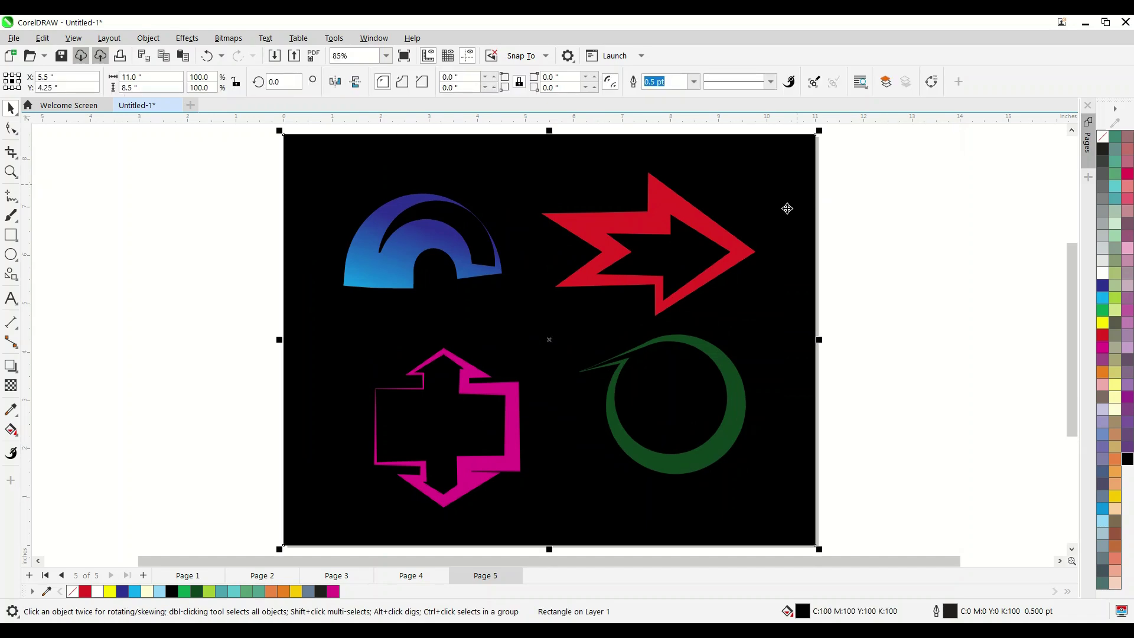